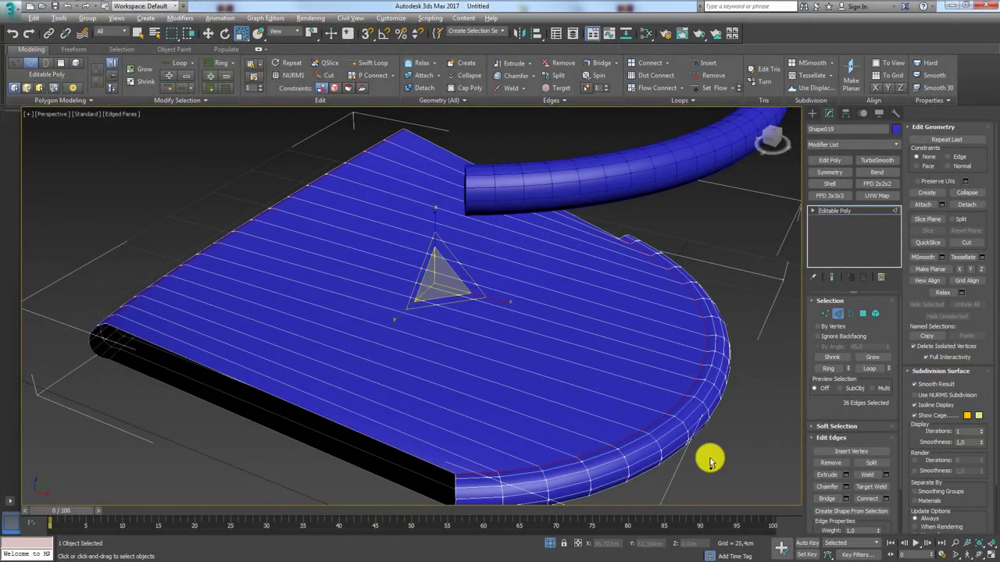
# - Select all 285 horizontal edges across the seat plate with Ring and Loop
pyautogui.moveTo(710, 458)
pyautogui.keyDown('alt'); pyautogui.mouseDown(button='middle')
pyautogui.moveTo(734, 461)
pyautogui.moveTo(562, 484)
pyautogui.mouseUp(button='middle'); pyautogui.keyUp('alt')
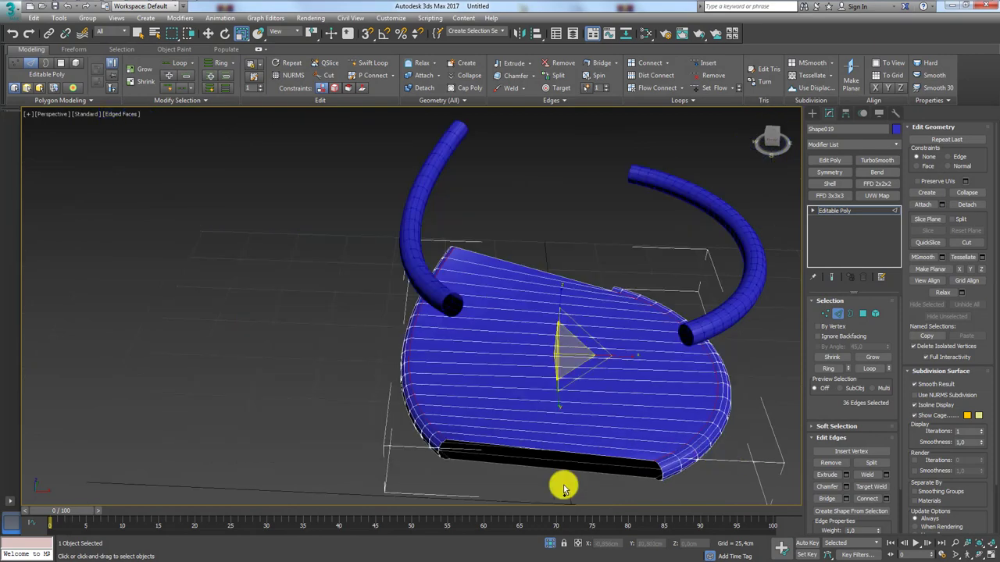
pyautogui.click(830, 369)
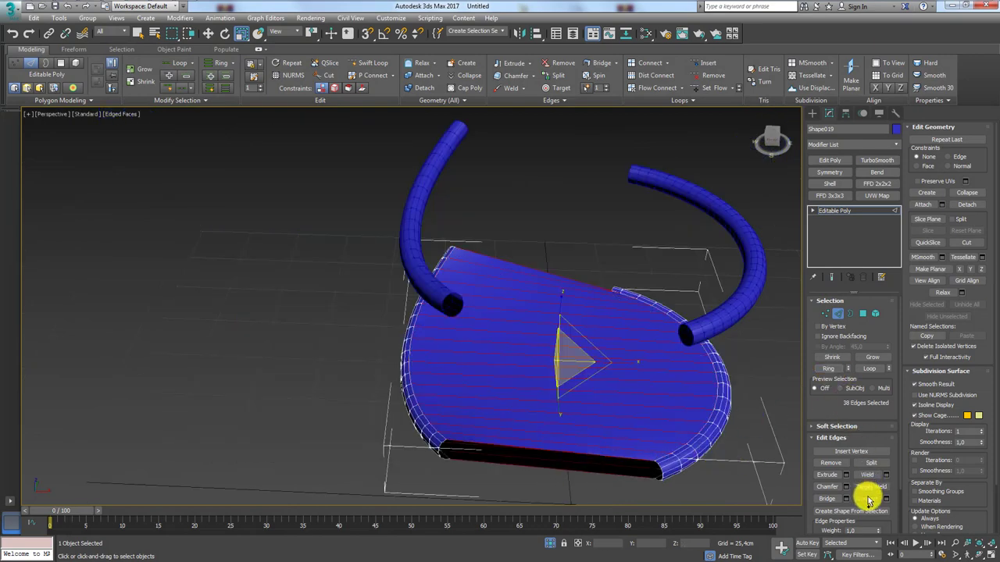
pyautogui.click(867, 369)
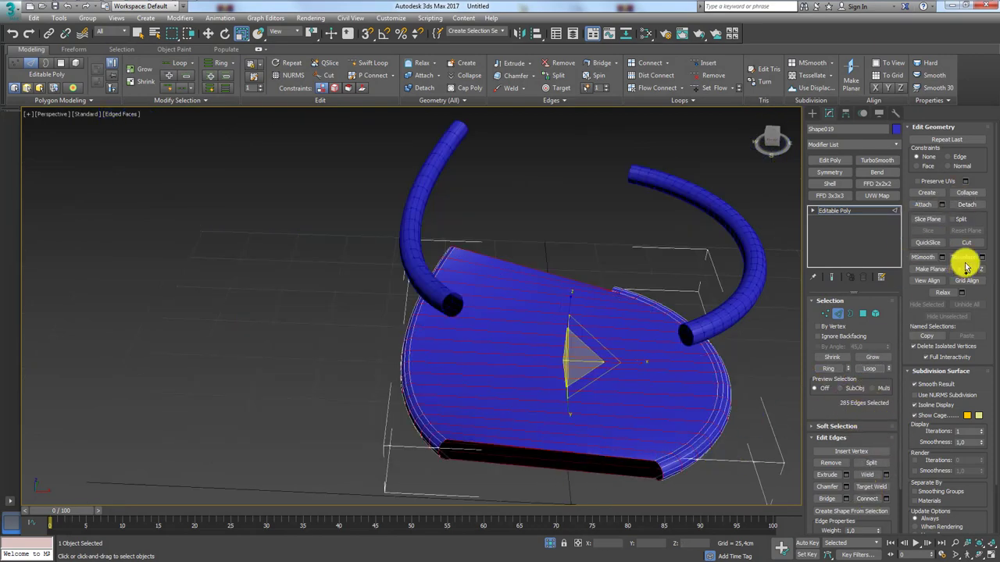
pyautogui.scroll(-3, 893, 457)
pyautogui.scroll(-1, 893, 457)
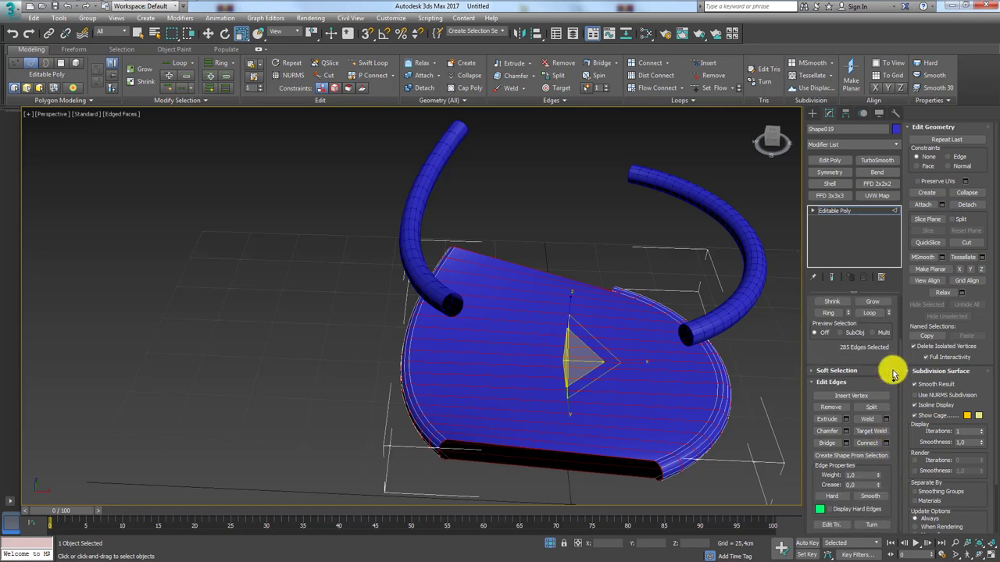
pyautogui.keyDown('alt'); pyautogui.moveTo(688, 383); pyautogui.dragTo(797, 461, button='middle'); pyautogui.keyUp('alt')
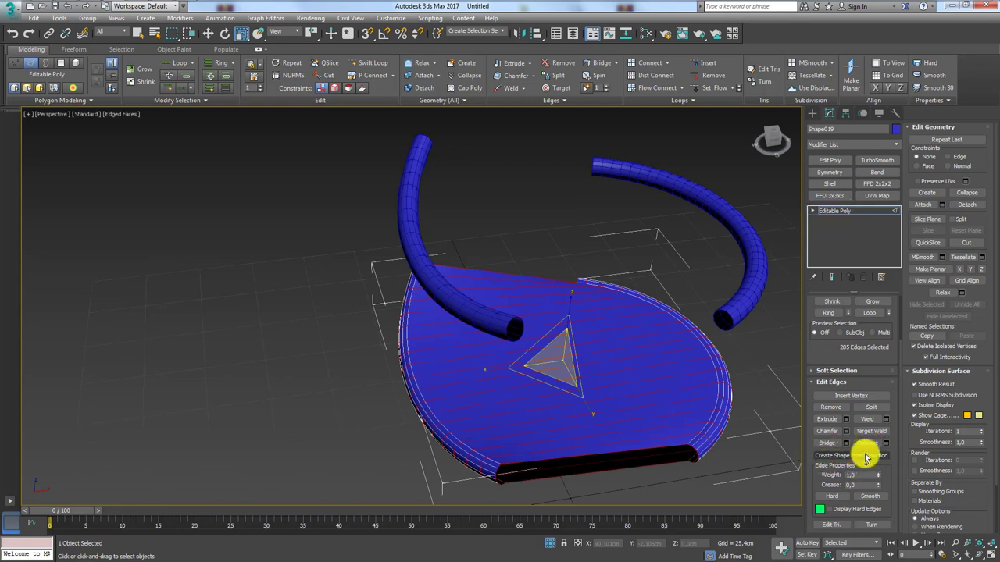
# - Create a smooth shape from the selected edges and give it a 1 cm rendering thickness
pyautogui.click(861, 456)
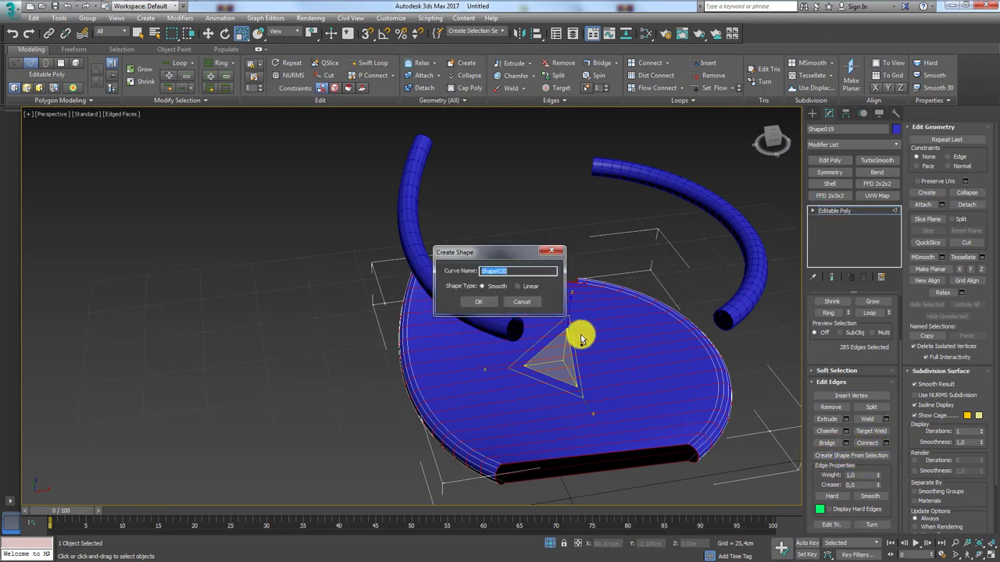
pyautogui.click(490, 301)
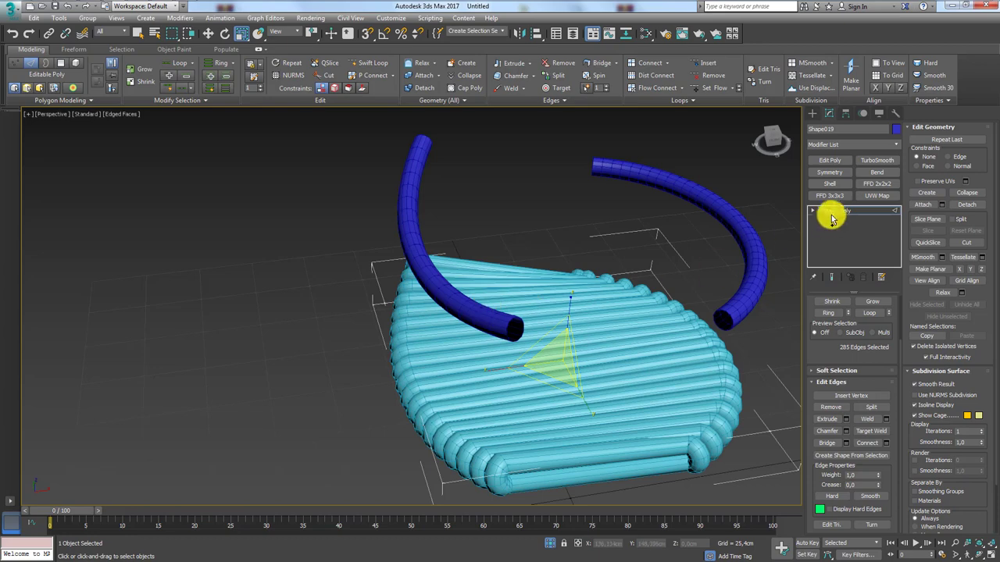
pyautogui.click(733, 392)
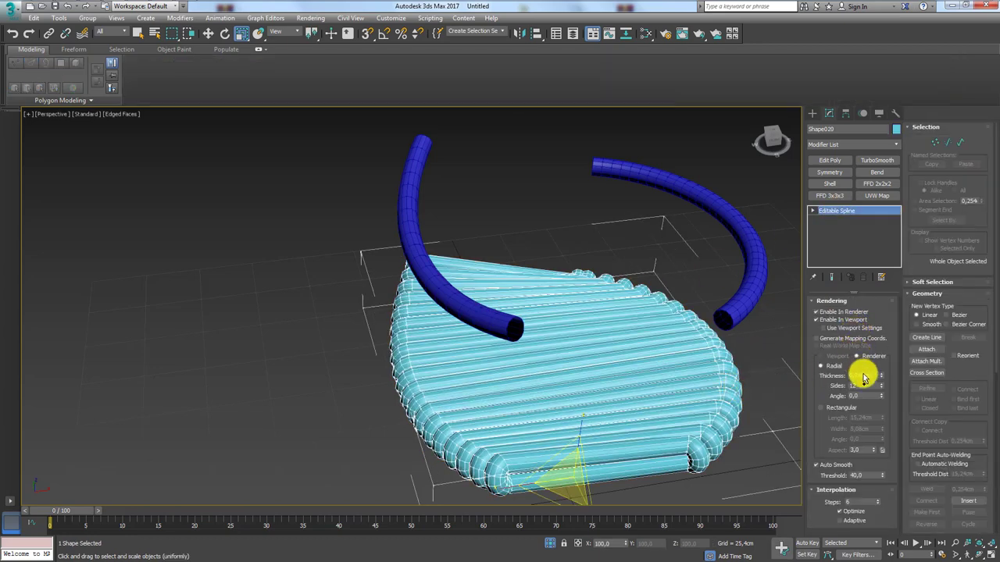
pyautogui.doubleClick(859, 375)
pyautogui.write('1')
pyautogui.press('Return')
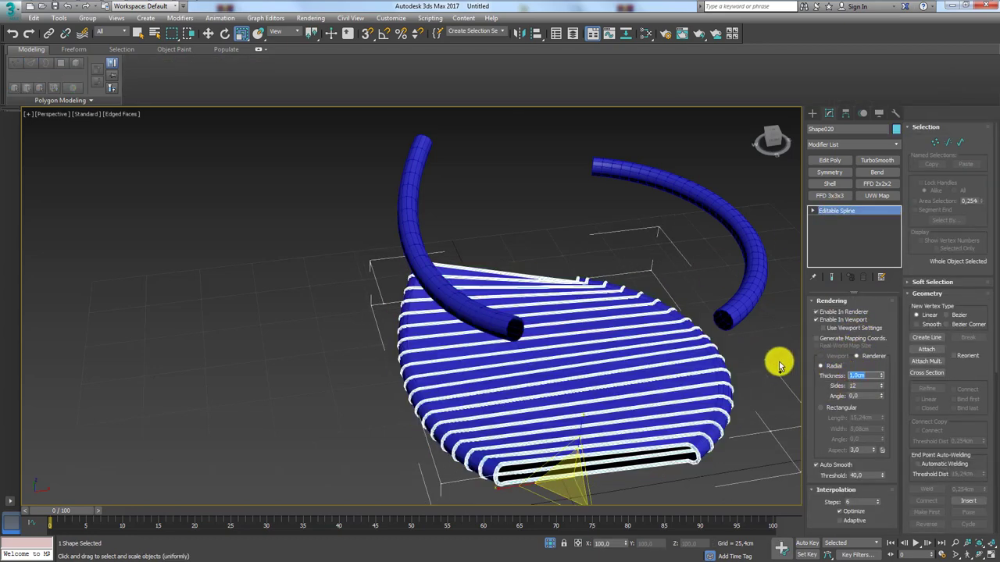
# - Align the new cord spline centred onto the frame tube, then select the seat plate
pyautogui.click(535, 34)
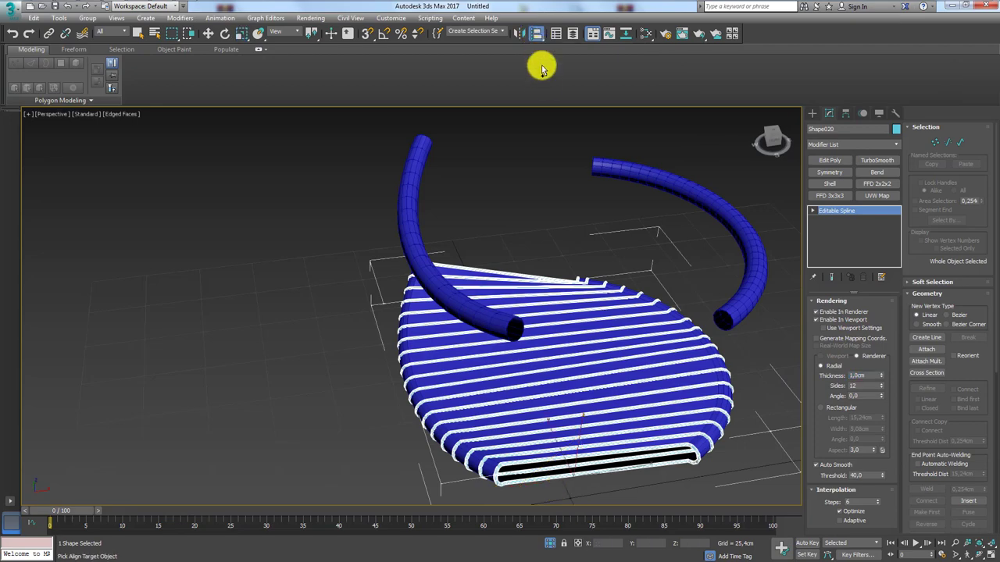
pyautogui.click(640, 179)
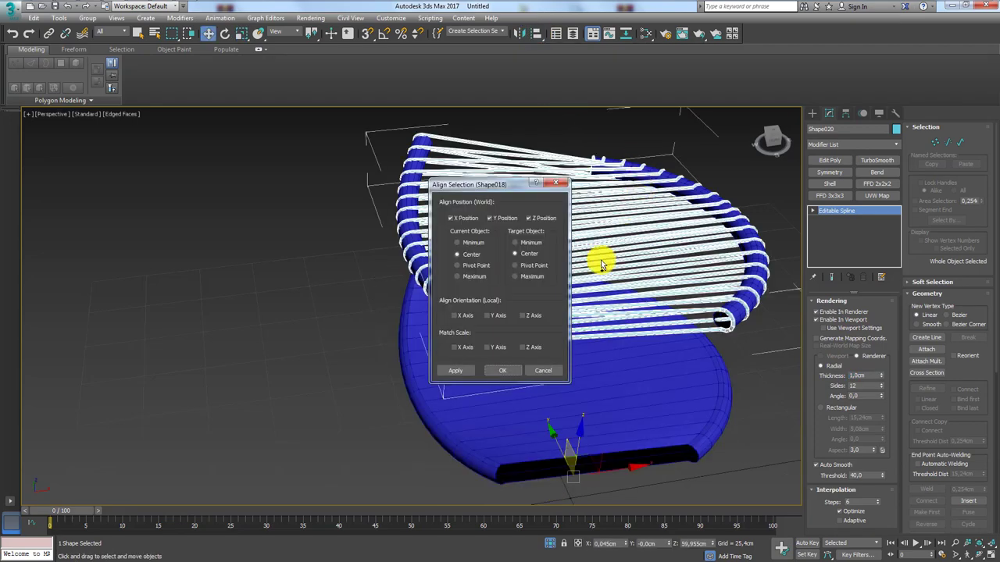
pyautogui.click(509, 367)
pyautogui.moveTo(645, 327)
pyautogui.keyDown('alt'); pyautogui.mouseDown(button='middle')
pyautogui.moveTo(614, 331)
pyautogui.moveTo(587, 368)
pyautogui.moveTo(476, 351)
pyautogui.moveTo(463, 305)
pyautogui.moveTo(570, 324)
pyautogui.moveTo(540, 384)
pyautogui.mouseUp(button='middle'); pyautogui.keyUp('alt')
pyautogui.click(511, 383)
# - Delete the seat plate and select the ring tube spline
pyautogui.press('Delete')
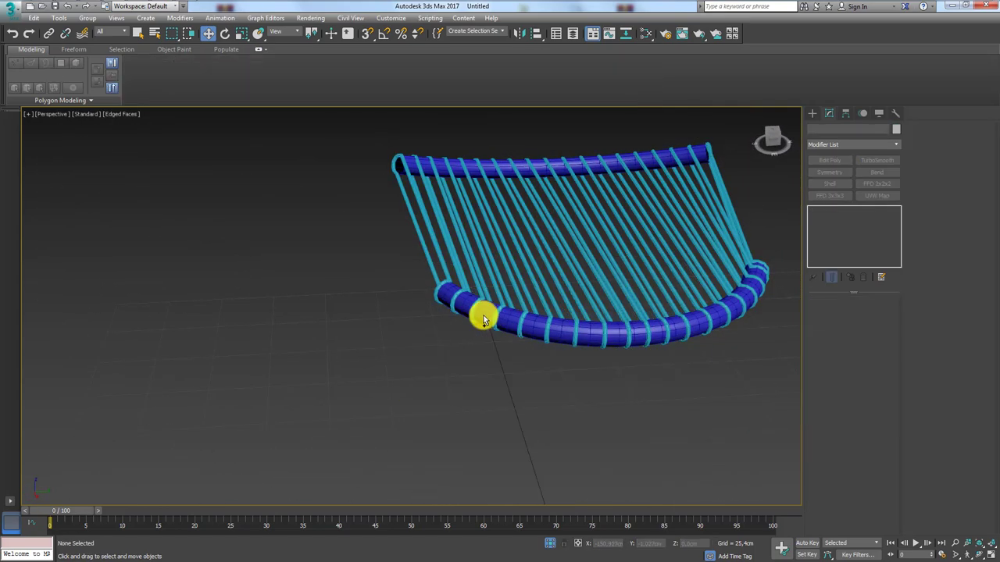
pyautogui.click(482, 315)
pyautogui.click(863, 277)
# - Orbit, zoom and pan into the basket to inspect the strands up close
pyautogui.moveTo(704, 298)
pyautogui.keyDown('alt'); pyautogui.mouseDown(button='middle')
pyautogui.moveTo(665, 310)
pyautogui.moveTo(663, 302)
pyautogui.moveTo(651, 331)
pyautogui.moveTo(624, 314)
pyautogui.moveTo(672, 360)
pyautogui.mouseUp(button='middle'); pyautogui.keyUp('alt')
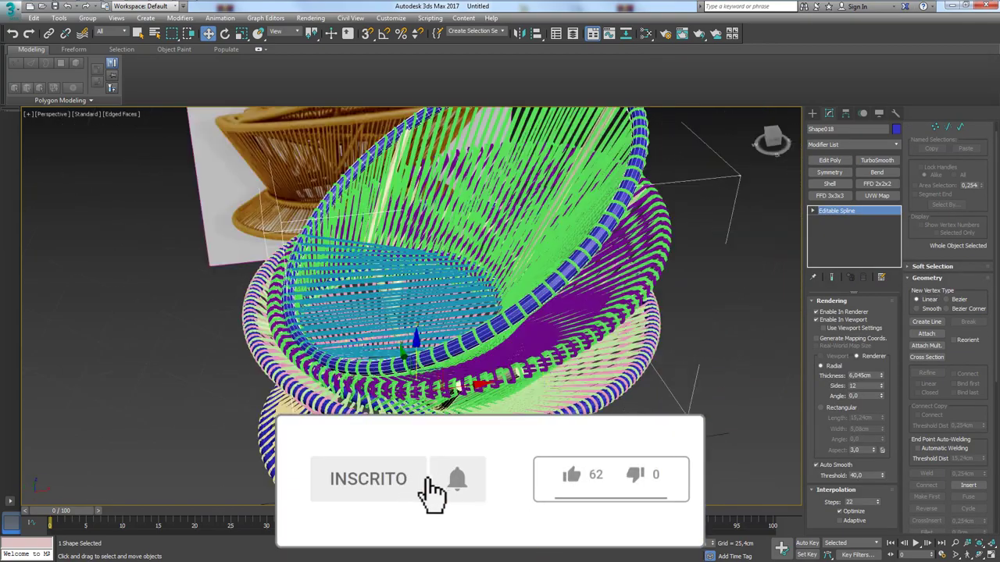
pyautogui.moveTo(487, 363)
pyautogui.keyDown('alt'); pyautogui.mouseDown(button='middle')
pyautogui.moveTo(575, 375)
pyautogui.moveTo(607, 402)
pyautogui.moveTo(488, 226)
pyautogui.mouseUp(button='middle'); pyautogui.keyUp('alt')
pyautogui.scroll(1, 489, 227)
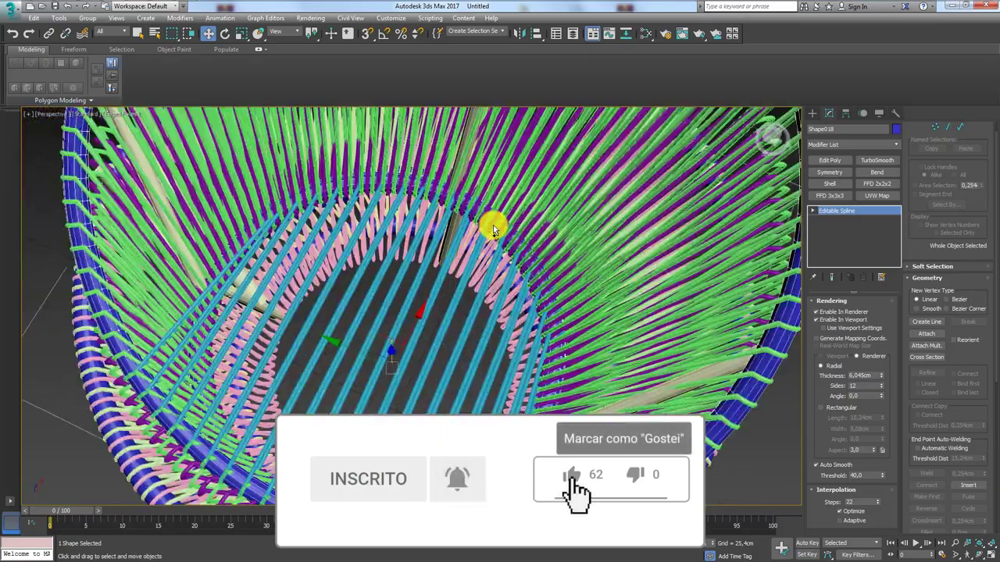
pyautogui.scroll(1, 491, 225)
pyautogui.scroll(1, 473, 234)
pyautogui.scroll(2, 475, 241)
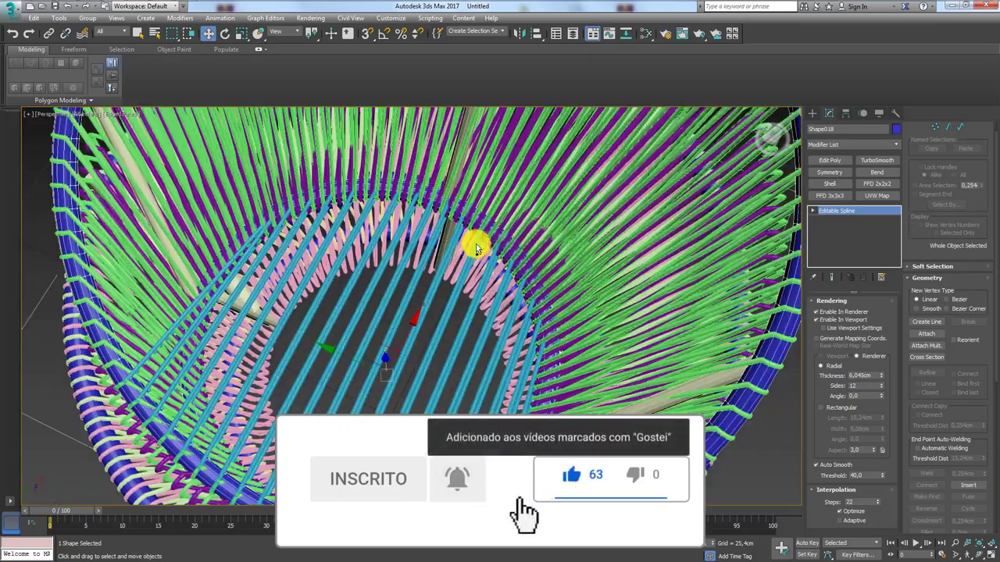
pyautogui.scroll(3, 475, 244)
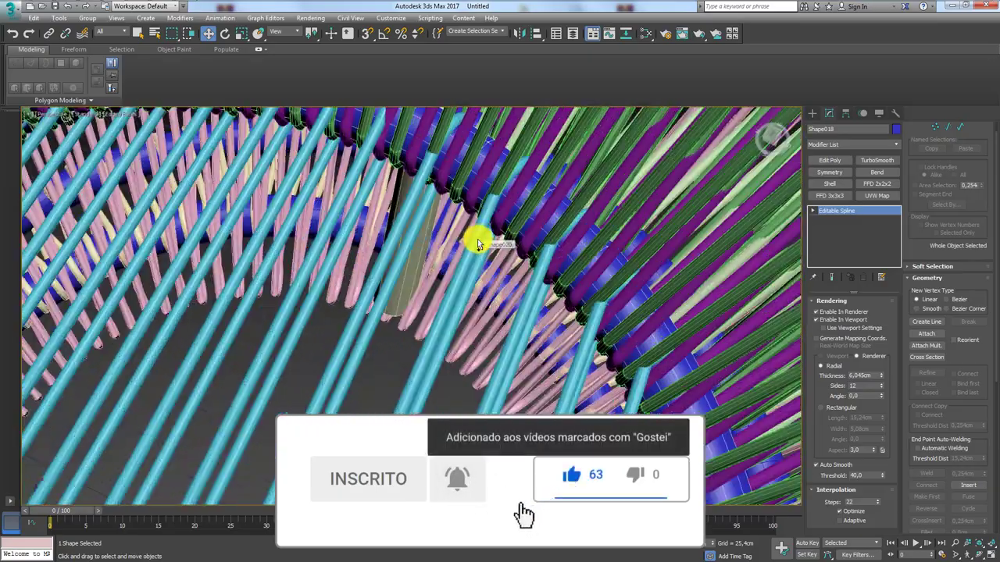
pyautogui.moveTo(482, 219); pyautogui.dragTo(517, 303, button='middle')
# - Select the Shape020 seat cords and all their vertices in Vertex mode
pyautogui.click(502, 302)
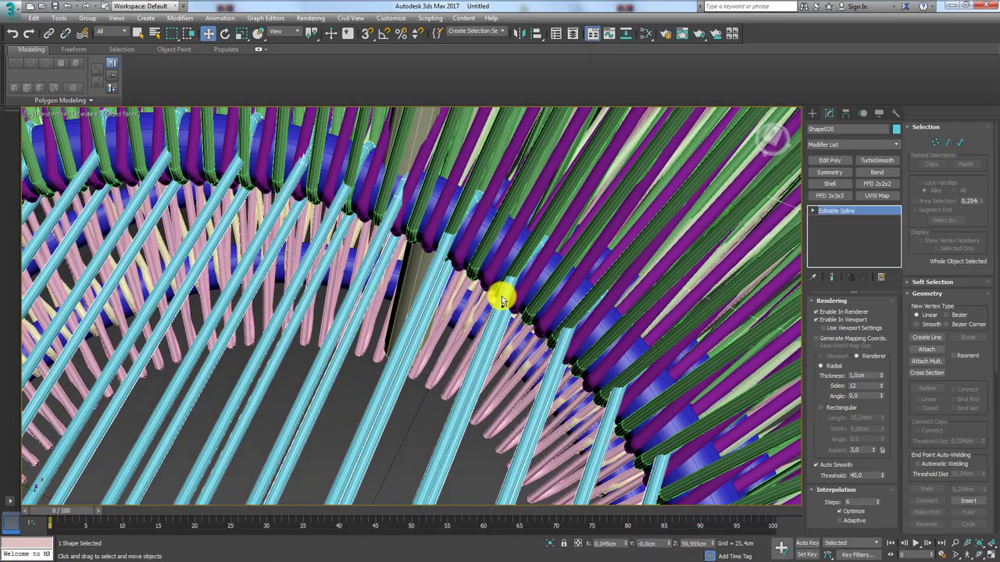
pyautogui.scroll(-5, 500, 290)
pyautogui.scroll(-2, 523, 307)
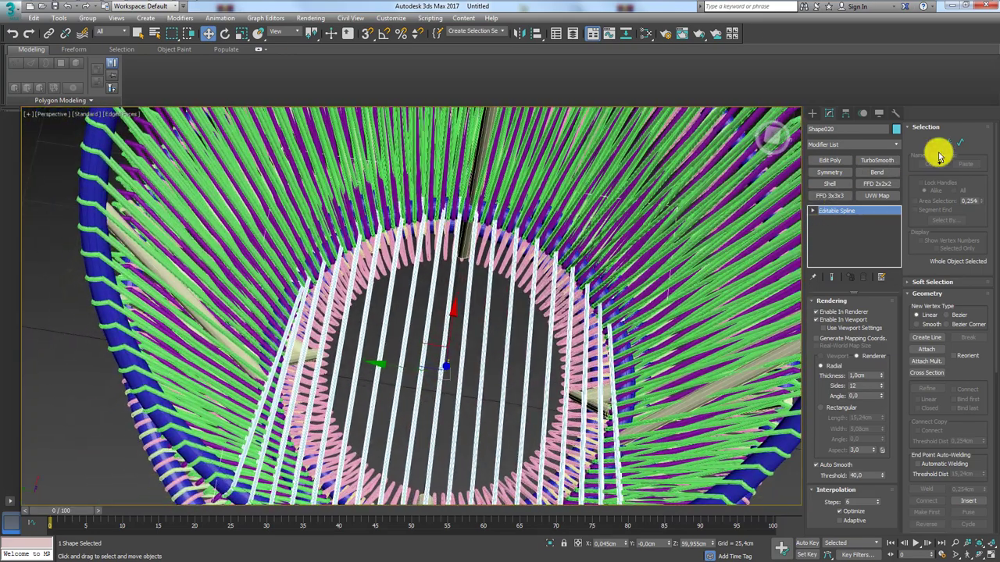
pyautogui.click(935, 143)
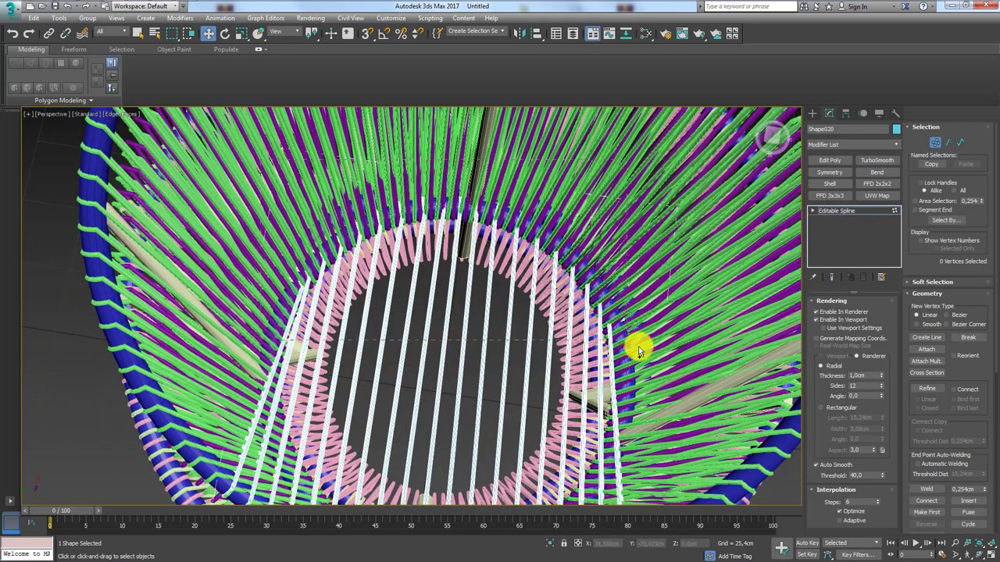
pyautogui.hotkey('ctrl', 'a')
pyautogui.scroll(2, 578, 331)
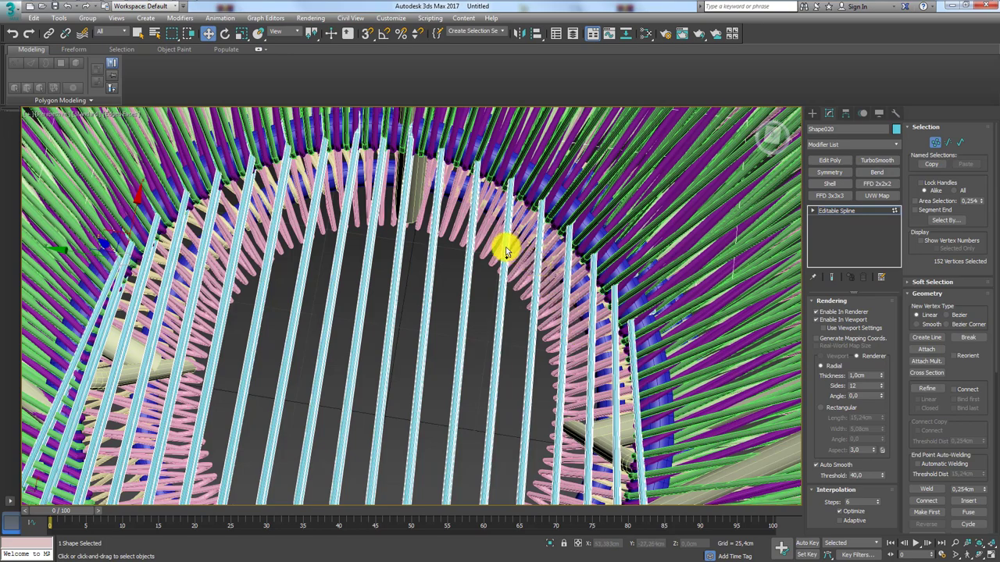
# - Scale the selected cord vertices to 104% along Y
pyautogui.press('e')
pyautogui.press('r')
pyautogui.keyDown('alt'); pyautogui.moveTo(364, 210); pyautogui.dragTo(421, 254, button='middle'); pyautogui.keyUp('alt')
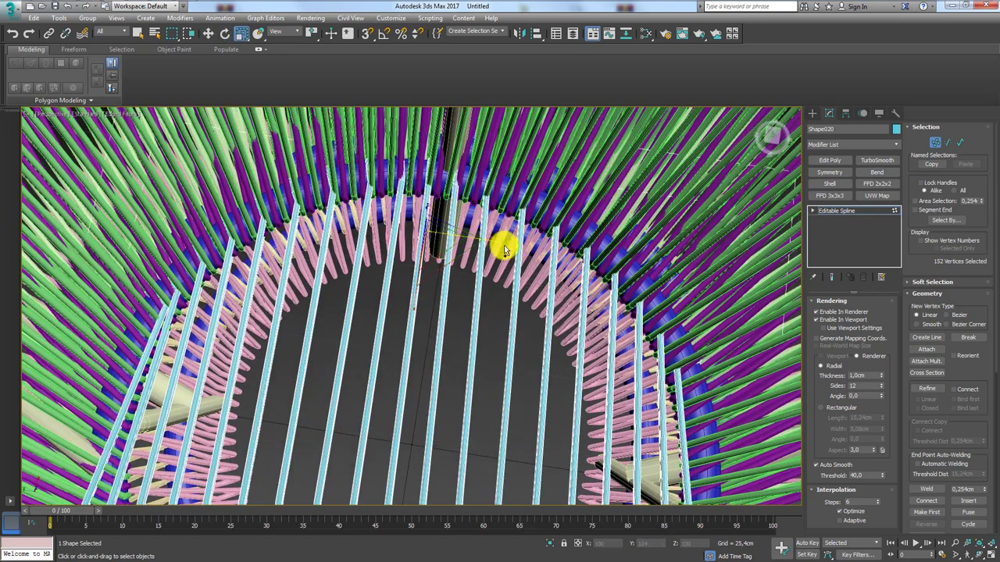
pyautogui.moveTo(504, 248); pyautogui.dragTo(503, 249)
pyautogui.press('w')
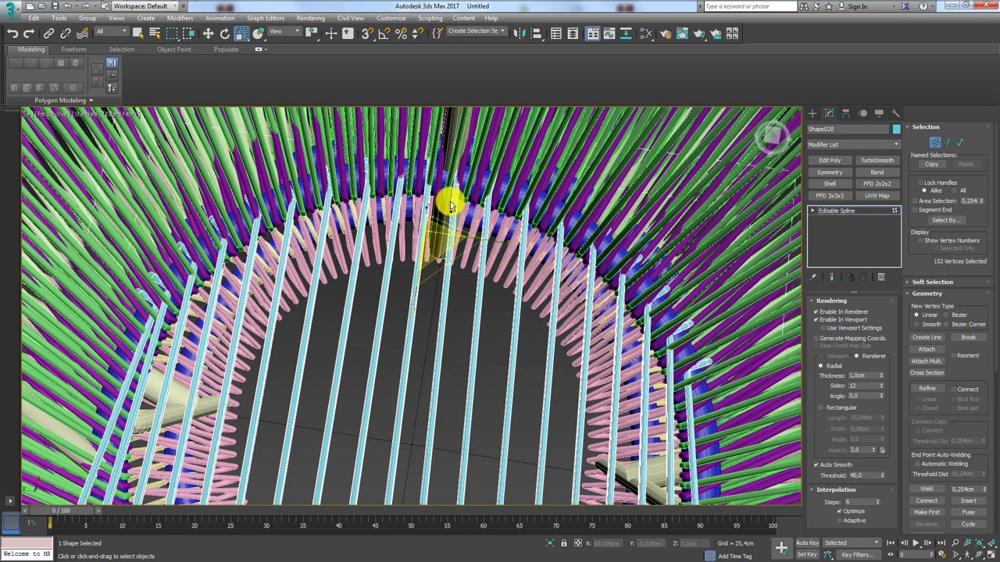
pyautogui.press('e')
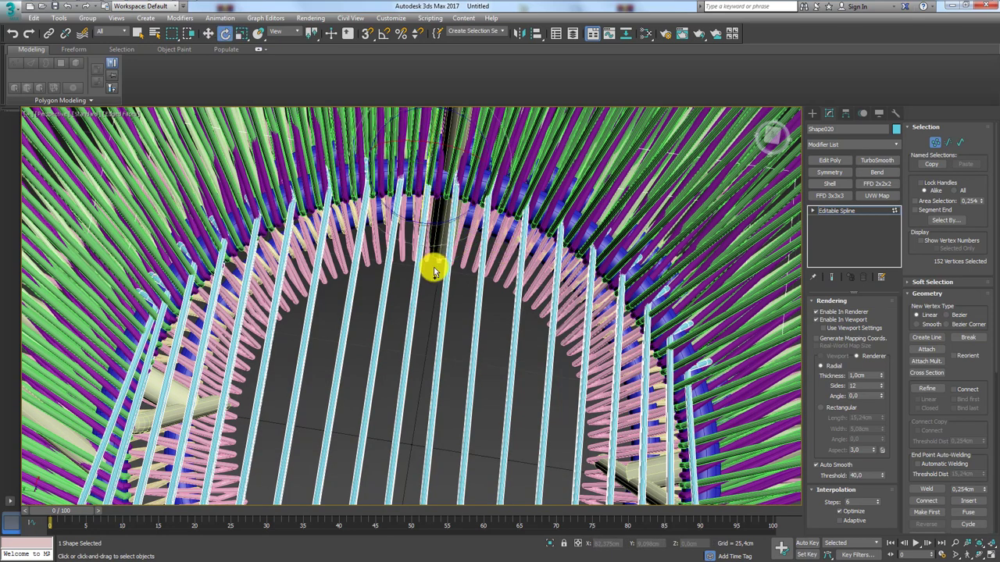
pyautogui.press('r')
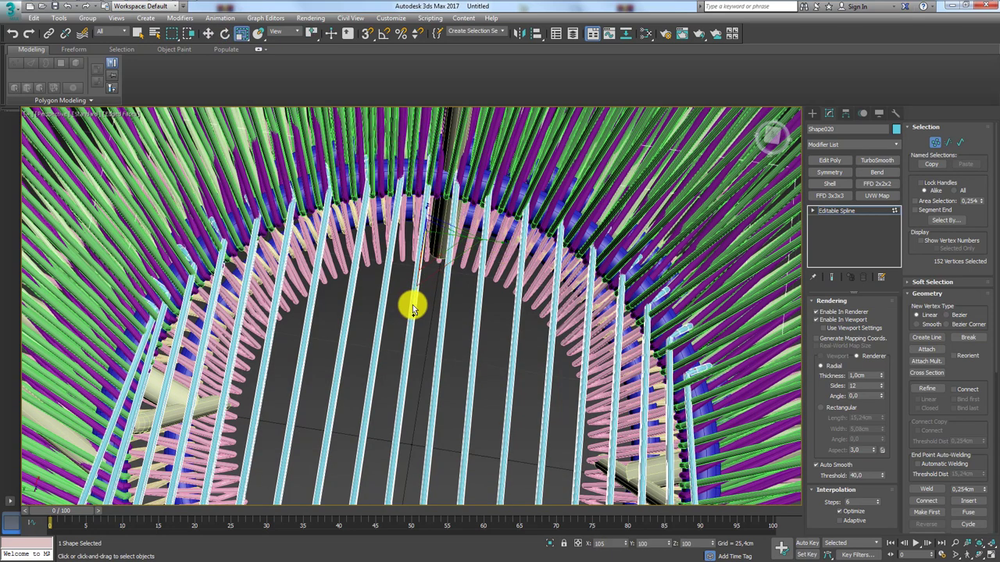
pyautogui.press('w')
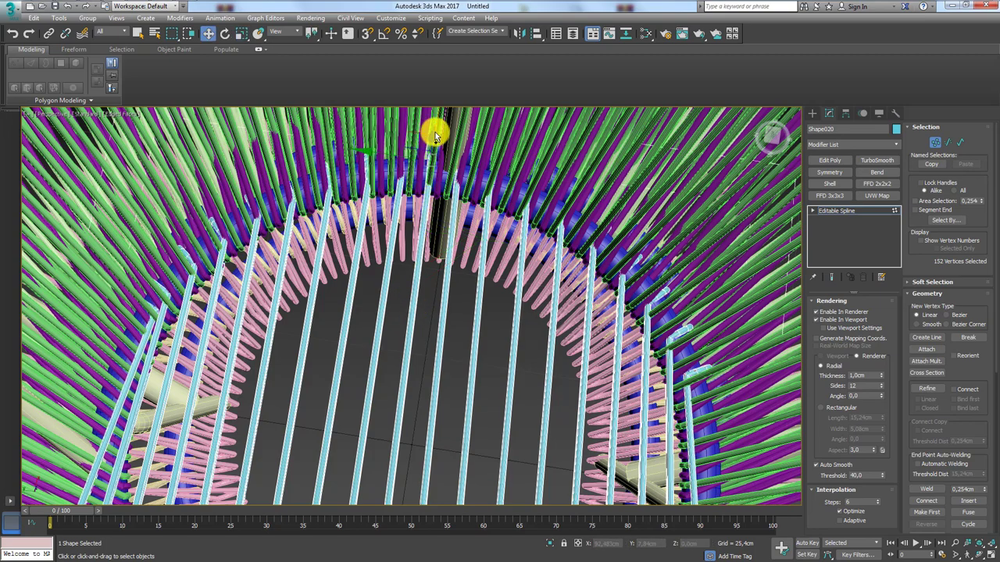
pyautogui.moveTo(435, 136)
pyautogui.keyDown('alt'); pyautogui.mouseDown(button='middle')
pyautogui.moveTo(426, 151)
pyautogui.moveTo(477, 128)
pyautogui.moveTo(480, 204)
pyautogui.moveTo(471, 175)
pyautogui.moveTo(845, 216)
pyautogui.mouseUp(button='middle'); pyautogui.keyUp('alt')
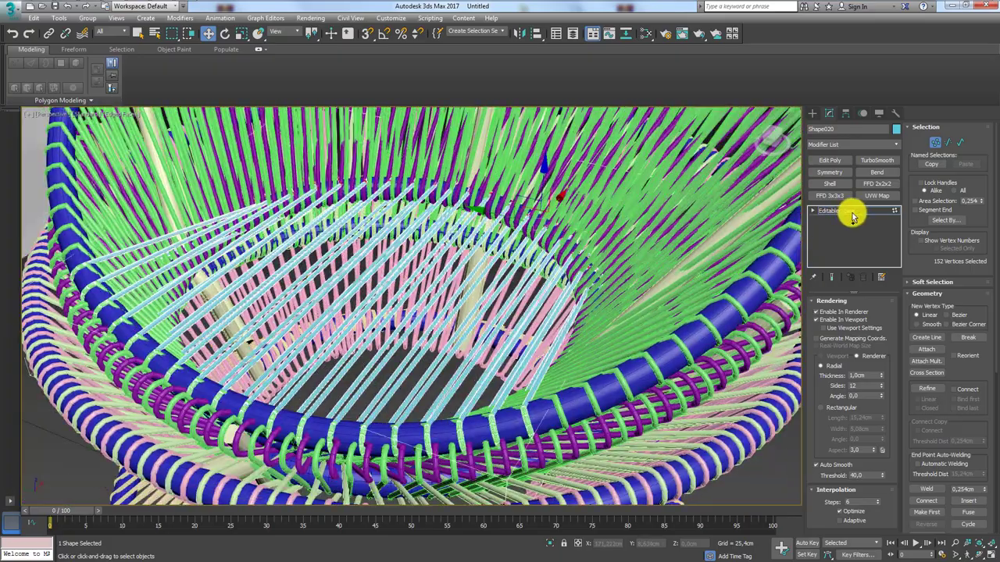
# - Return to the Editable Spline level and frame the whole basket beside its reference image
pyautogui.click(853, 217)
pyautogui.scroll(-5, 758, 227)
pyautogui.scroll(-5, 714, 250)
pyautogui.moveTo(713, 250)
pyautogui.keyDown('alt'); pyautogui.mouseDown(button='middle')
pyautogui.moveTo(692, 278)
pyautogui.moveTo(497, 337)
pyautogui.moveTo(661, 265)
pyautogui.moveTo(683, 286)
pyautogui.mouseUp(button='middle'); pyautogui.keyUp('alt')
pyautogui.scroll(5, 664, 297)
pyautogui.scroll(3, 610, 311)
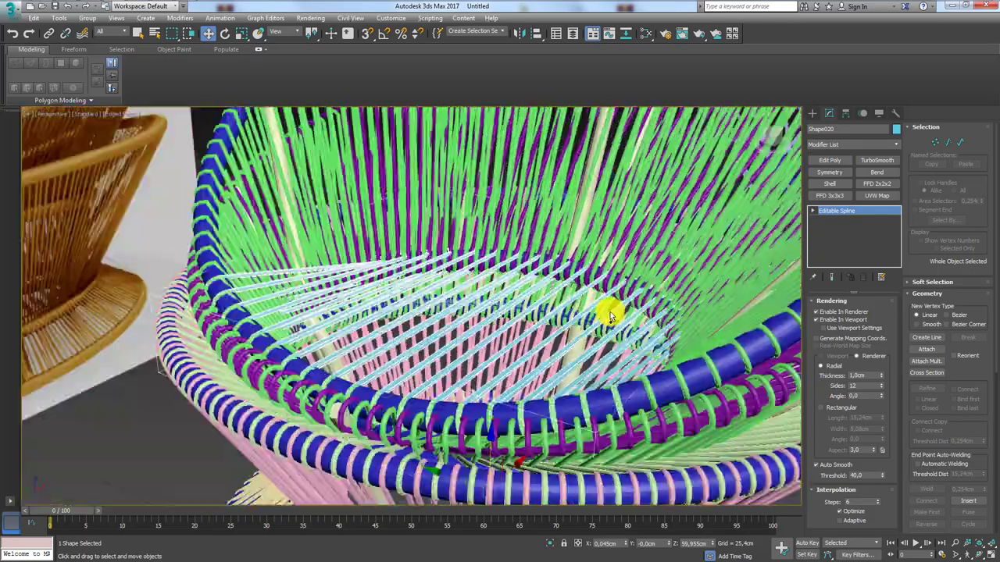
pyautogui.scroll(-5, 610, 312)
pyautogui.moveTo(565, 330)
pyautogui.keyDown('alt'); pyautogui.mouseDown(button='middle')
pyautogui.moveTo(585, 398)
pyautogui.moveTo(448, 402)
pyautogui.moveTo(464, 372)
pyautogui.moveTo(504, 352)
pyautogui.moveTo(438, 314)
pyautogui.moveTo(513, 320)
pyautogui.moveTo(602, 380)
pyautogui.moveTo(603, 364)
pyautogui.moveTo(427, 248)
pyautogui.mouseUp(button='middle'); pyautogui.keyUp('alt')
pyautogui.hotkey('shift', 'z')
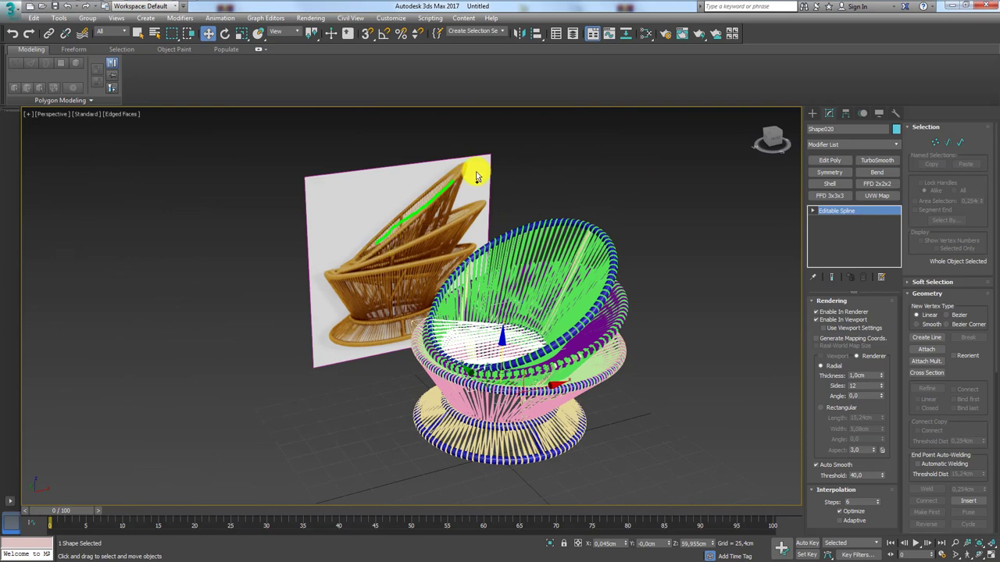
pyautogui.moveTo(564, 307)
pyautogui.keyDown('alt'); pyautogui.mouseDown(button='middle')
pyautogui.moveTo(468, 390)
pyautogui.moveTo(480, 429)
pyautogui.moveTo(591, 339)
pyautogui.moveTo(532, 344)
pyautogui.moveTo(420, 263)
pyautogui.mouseUp(button='middle'); pyautogui.keyUp('alt')
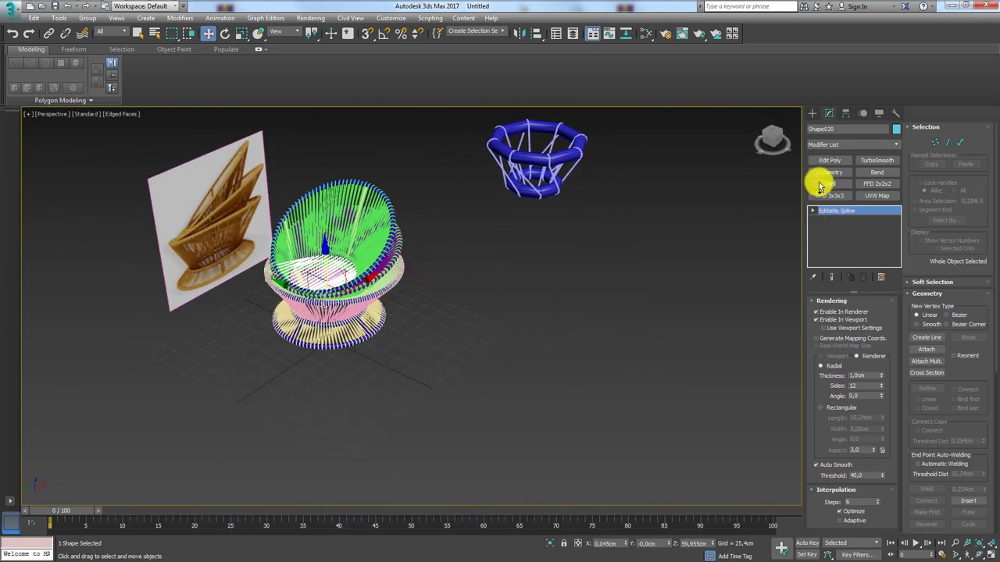
# - Draw Circle011 beside the chair and set its rendering thickness to about 51.6 cm
pyautogui.click(812, 113)
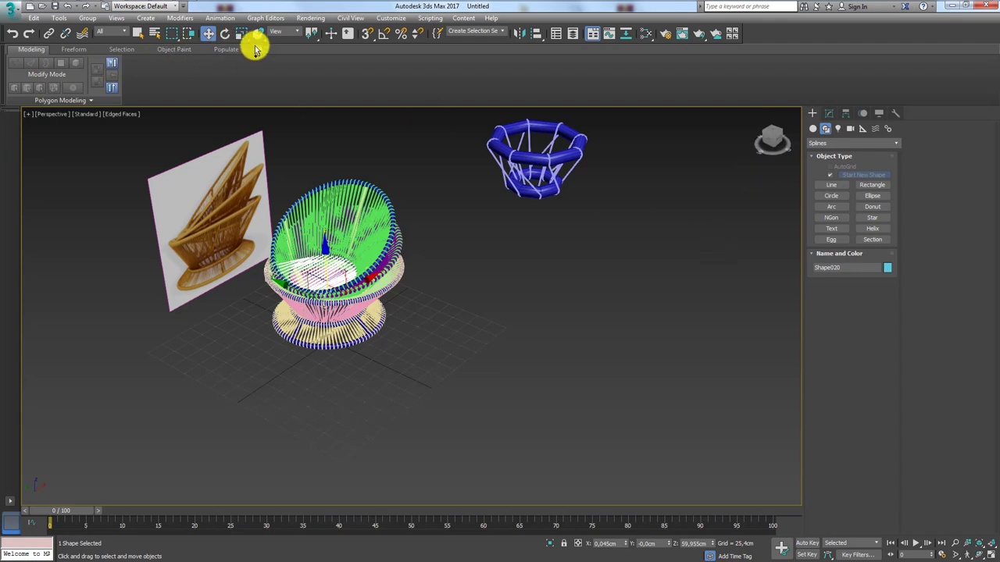
pyautogui.click(258, 48)
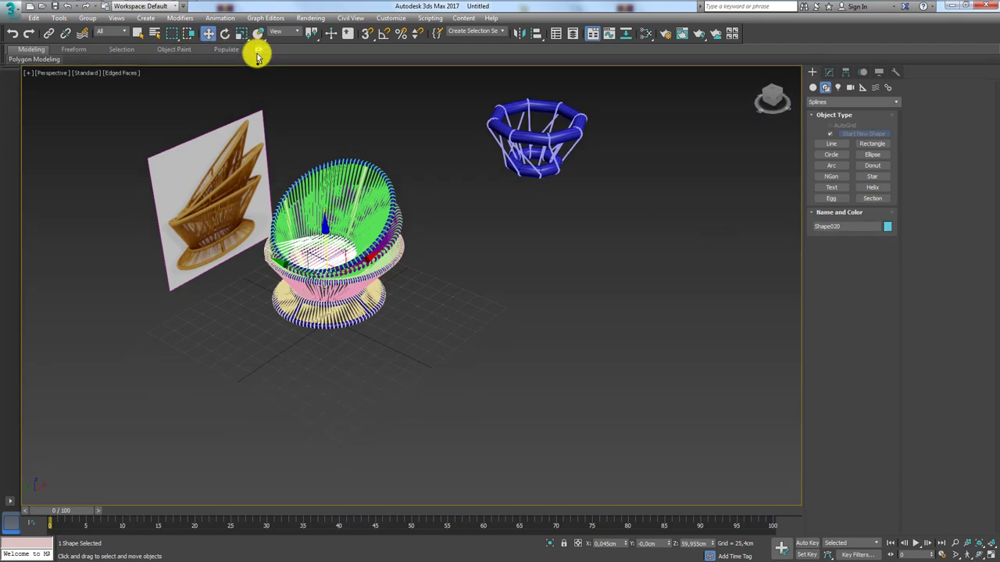
pyautogui.click(832, 155)
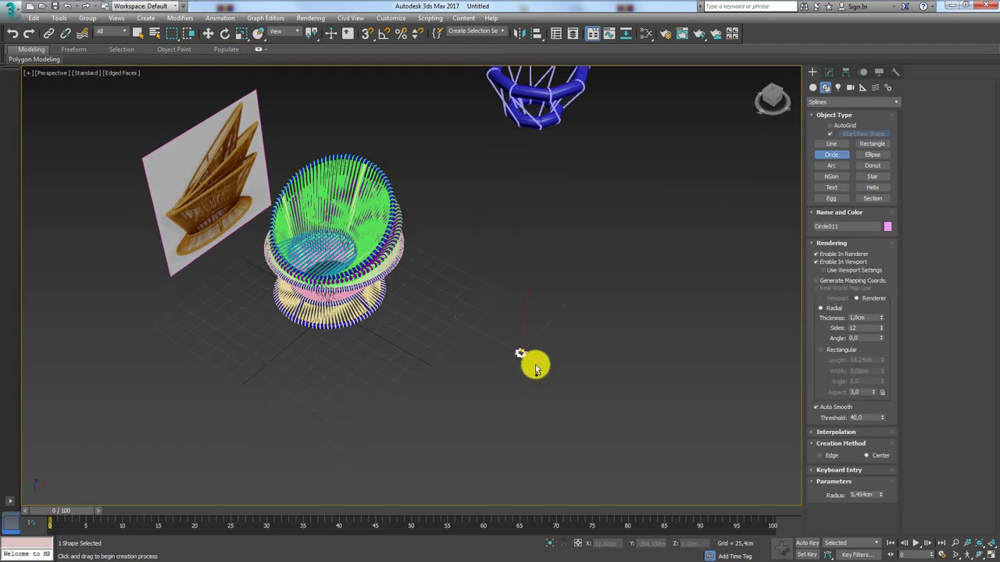
pyautogui.moveTo(520, 351); pyautogui.dragTo(559, 390)
pyautogui.moveTo(883, 322); pyautogui.dragTo(714, 424)
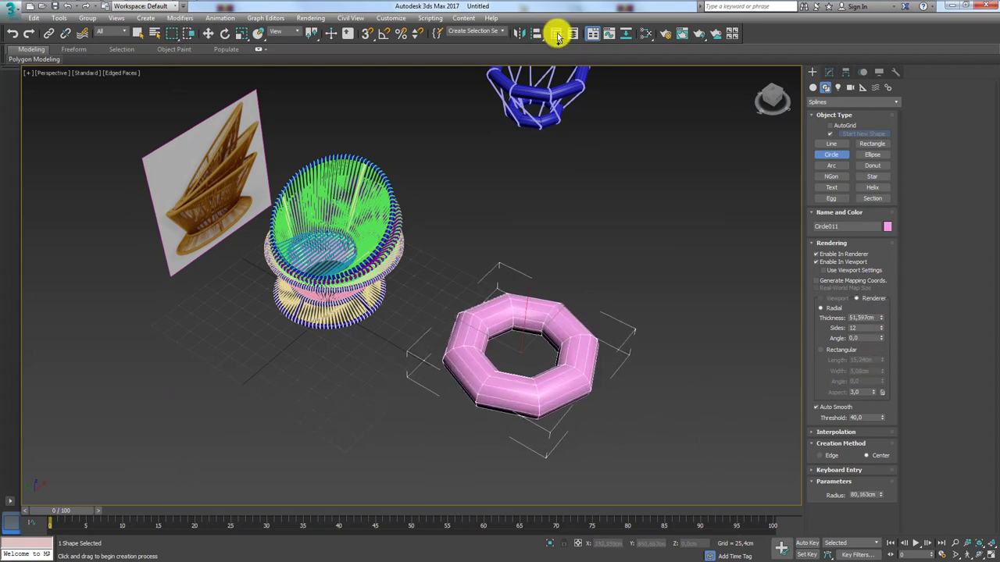
# - Open the Slate Material Editor, reposition it, and choose Modes > Compact Material Editor
pyautogui.click(647, 35)
pyautogui.moveTo(594, 335); pyautogui.dragTo(723, 355, button='middle')
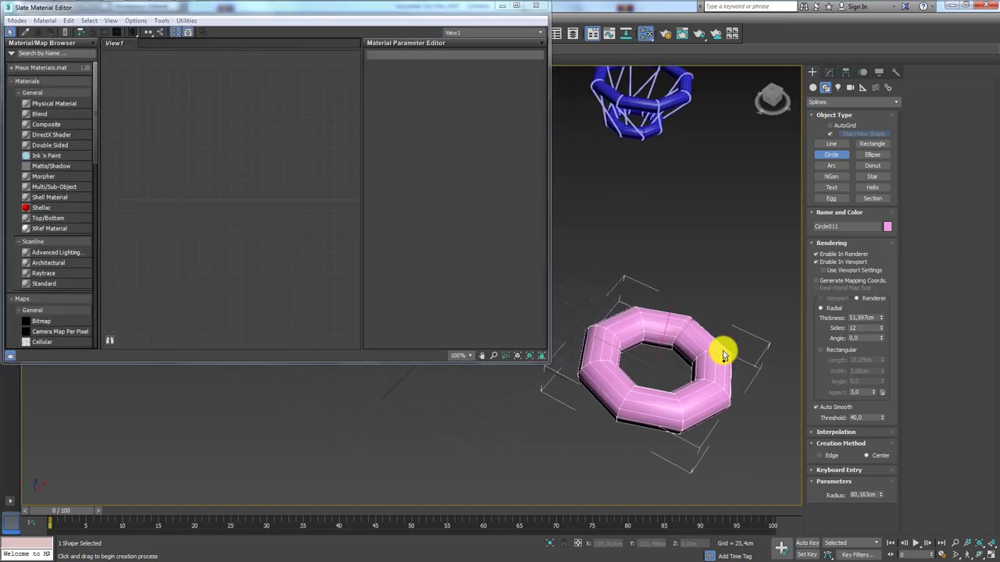
pyautogui.moveTo(245, 11); pyautogui.dragTo(250, 23)
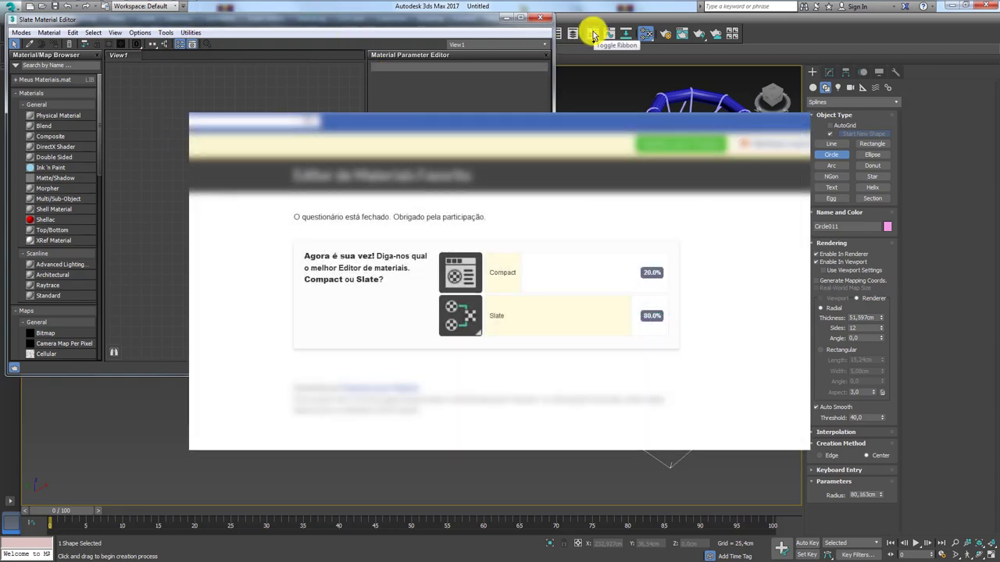
pyautogui.click(648, 35)
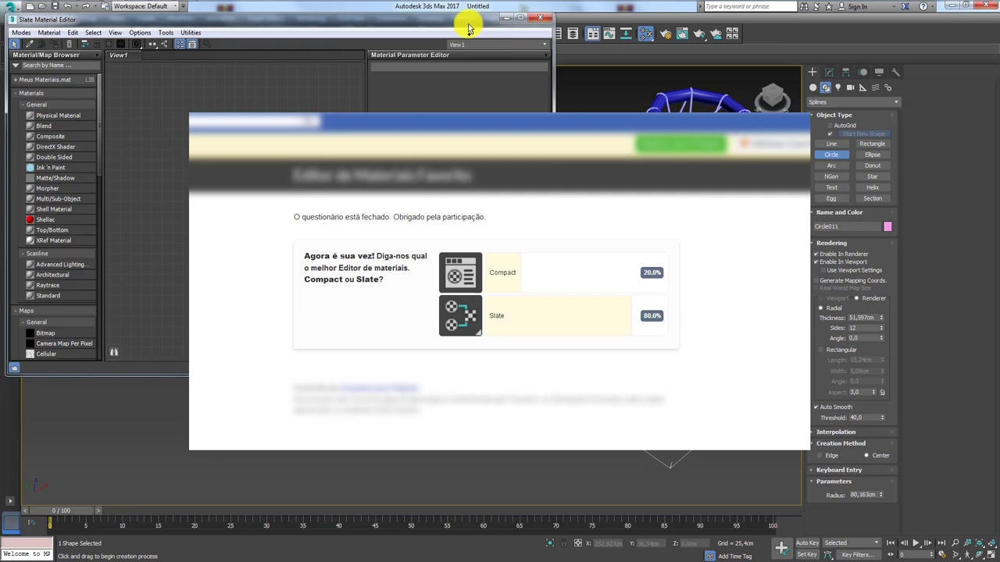
pyautogui.moveTo(469, 28)
pyautogui.mouseDown()
pyautogui.moveTo(496, 40)
pyautogui.moveTo(494, 49)
pyautogui.mouseUp()
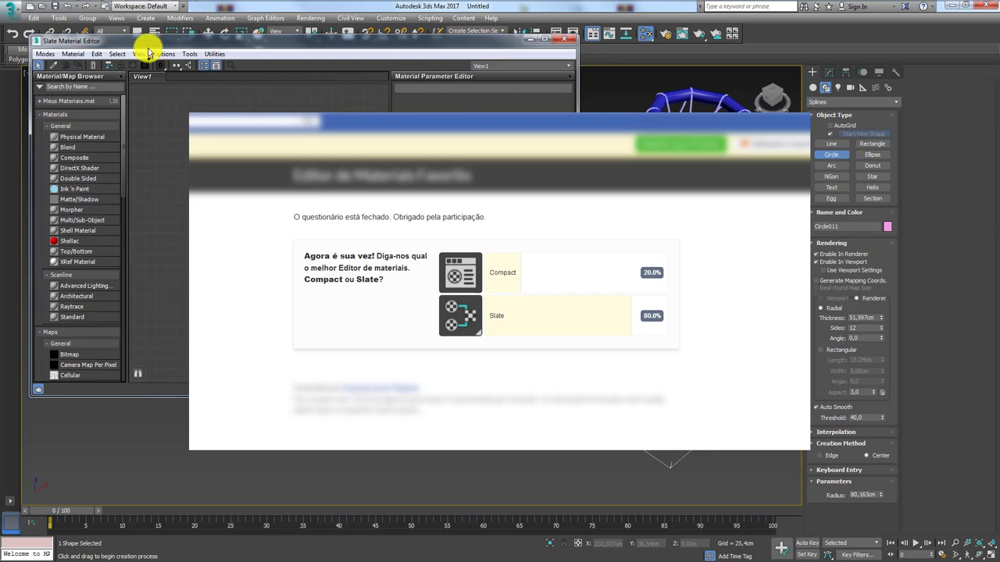
pyautogui.click(44, 55)
pyautogui.click(47, 65)
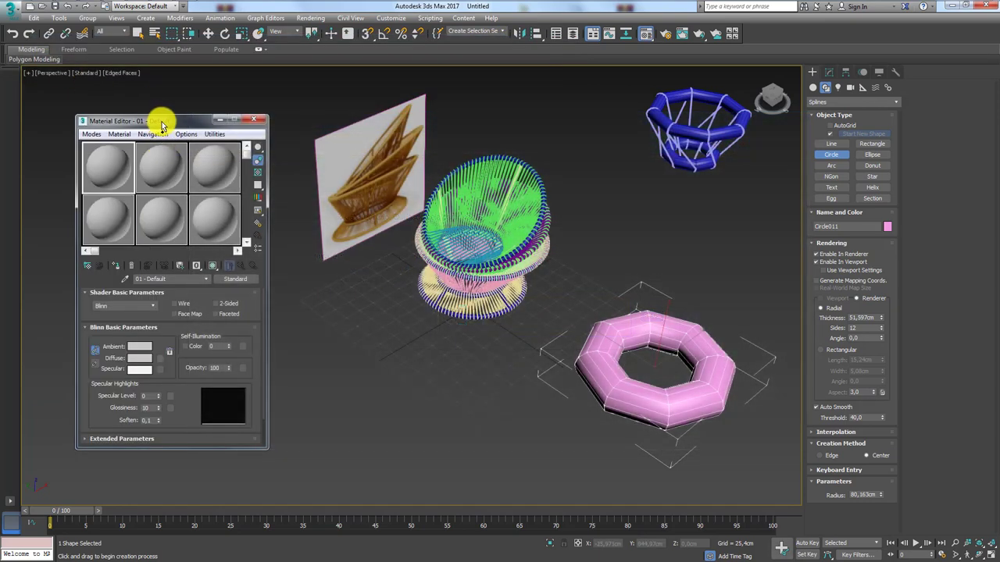
# - Move the Compact editor aside and reopen the Slate Material Editor from the toolbar flyout
pyautogui.moveTo(161, 125)
pyautogui.mouseDown()
pyautogui.moveTo(131, 105)
pyautogui.moveTo(144, 97)
pyautogui.mouseUp()
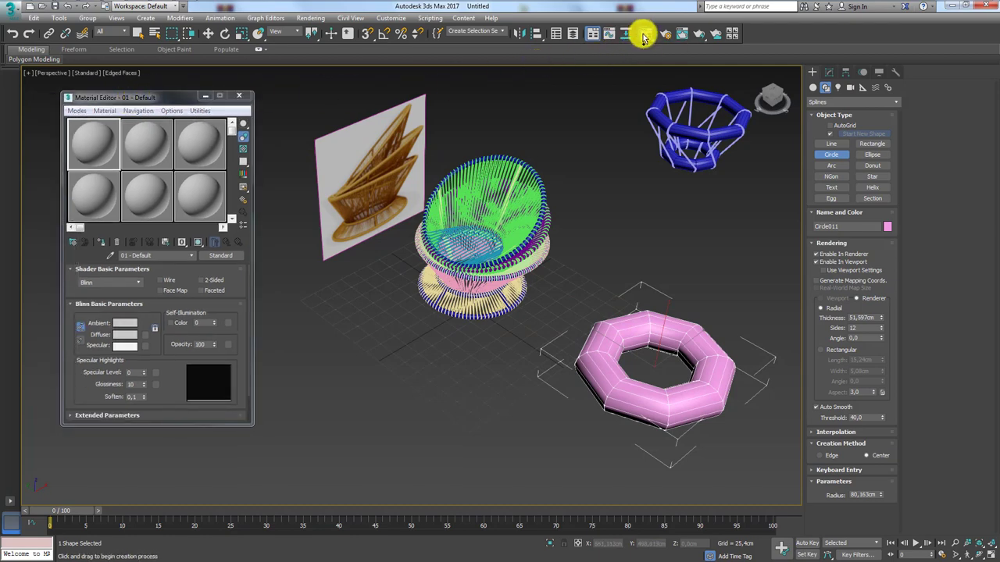
pyautogui.click(645, 67)
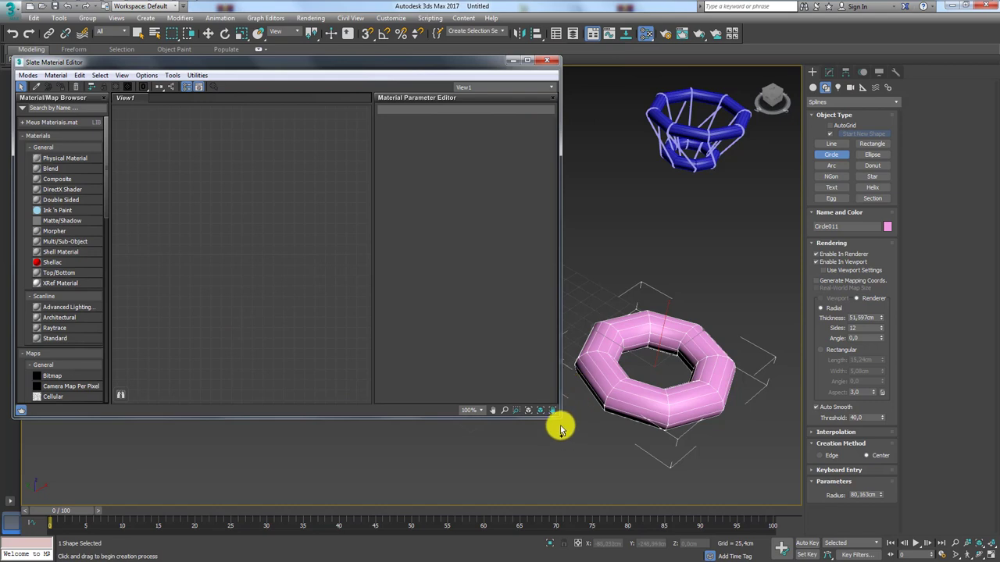
# - Resize the Slate Material Editor narrower and taller, then bring up the chair reference folder
pyautogui.moveTo(559, 422); pyautogui.dragTo(501, 451)
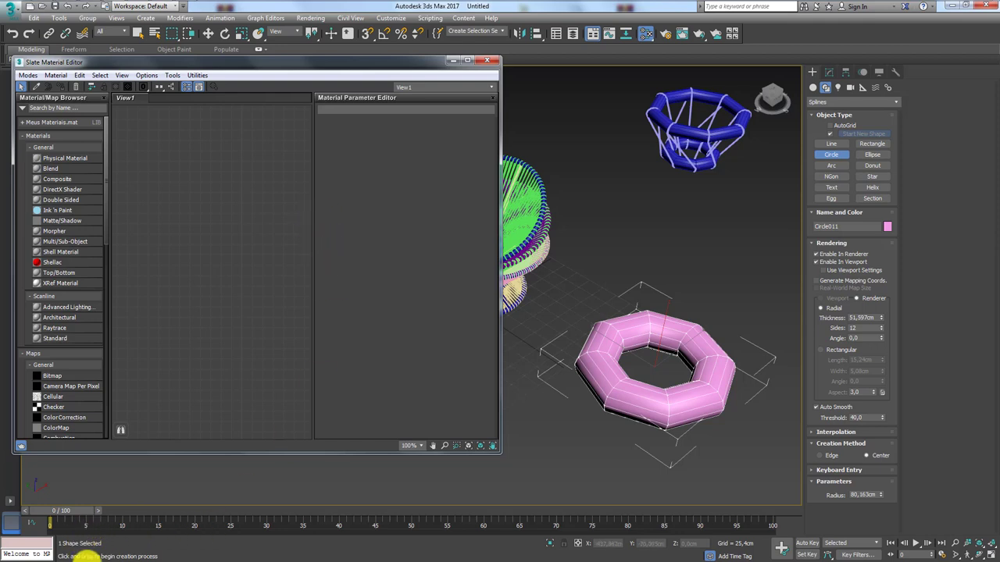
pyautogui.click(36, 9)
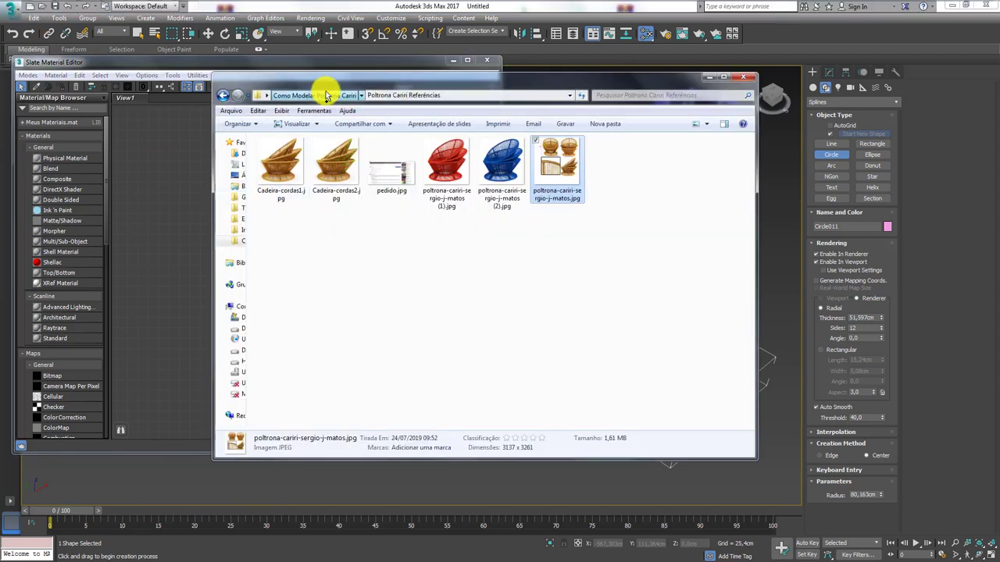
# - Open the texturas folder and drag checker.jpg into View1 as a Map #2 Bitmap node
pyautogui.click(323, 95)
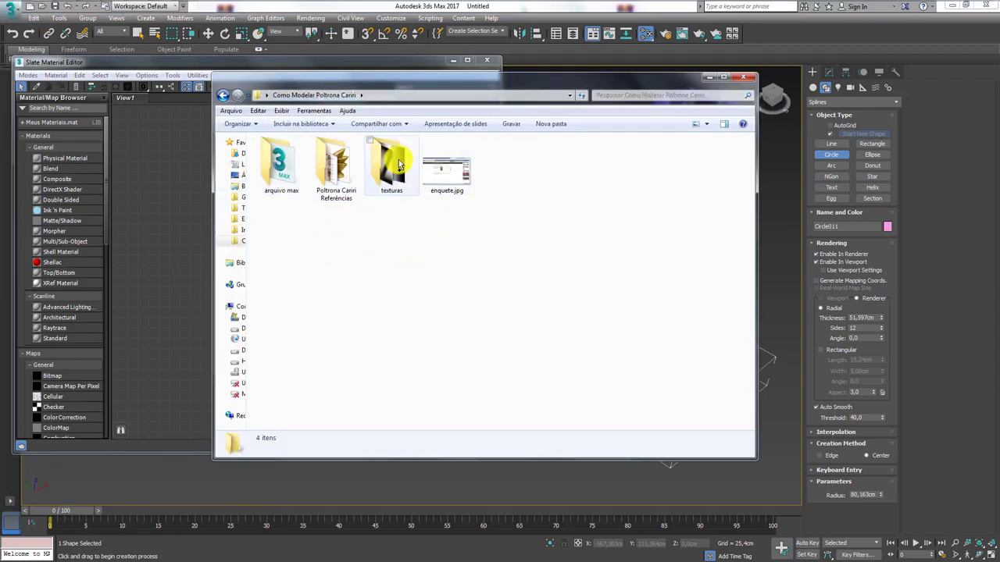
pyautogui.doubleClick(391, 165)
pyautogui.moveTo(408, 95); pyautogui.dragTo(610, 128)
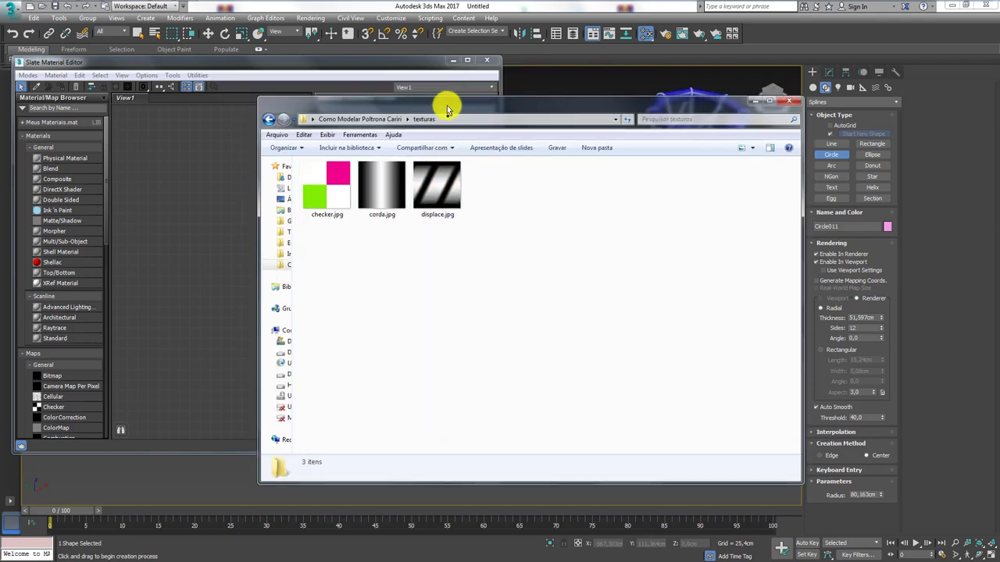
pyautogui.moveTo(480, 194); pyautogui.dragTo(207, 195)
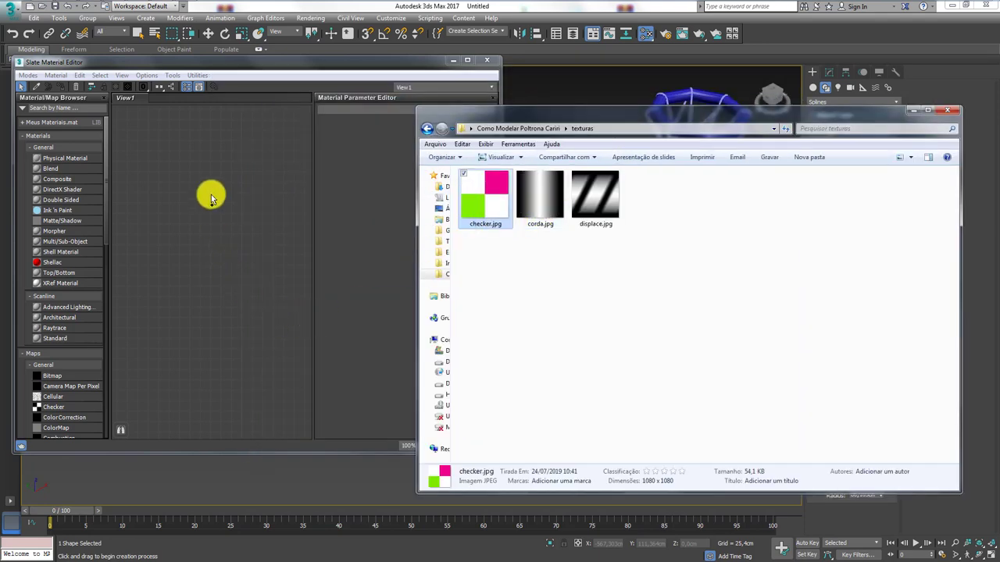
pyautogui.moveTo(724, 121); pyautogui.dragTo(659, 159)
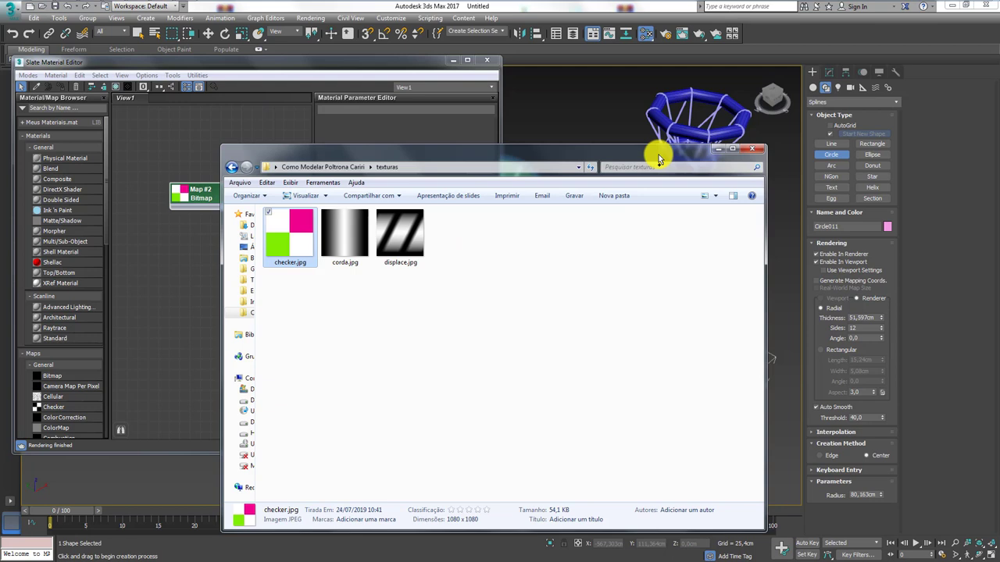
pyautogui.click(713, 148)
# - Create a Standard material node with the Map #2 checker bitmap wired into Diffuse Color
pyautogui.moveTo(241, 242); pyautogui.dragTo(174, 221, button='middle')
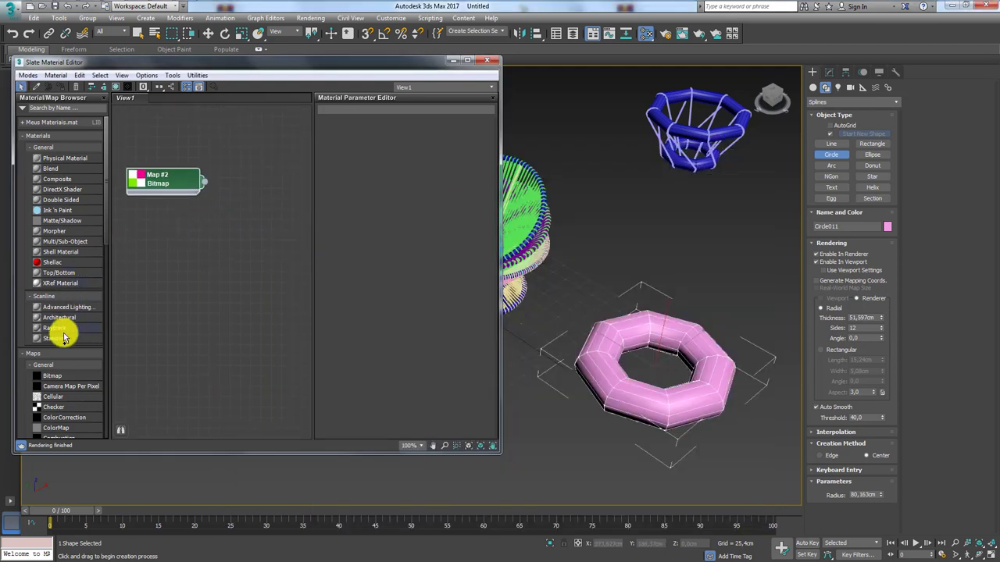
pyautogui.moveTo(49, 344); pyautogui.dragTo(264, 202)
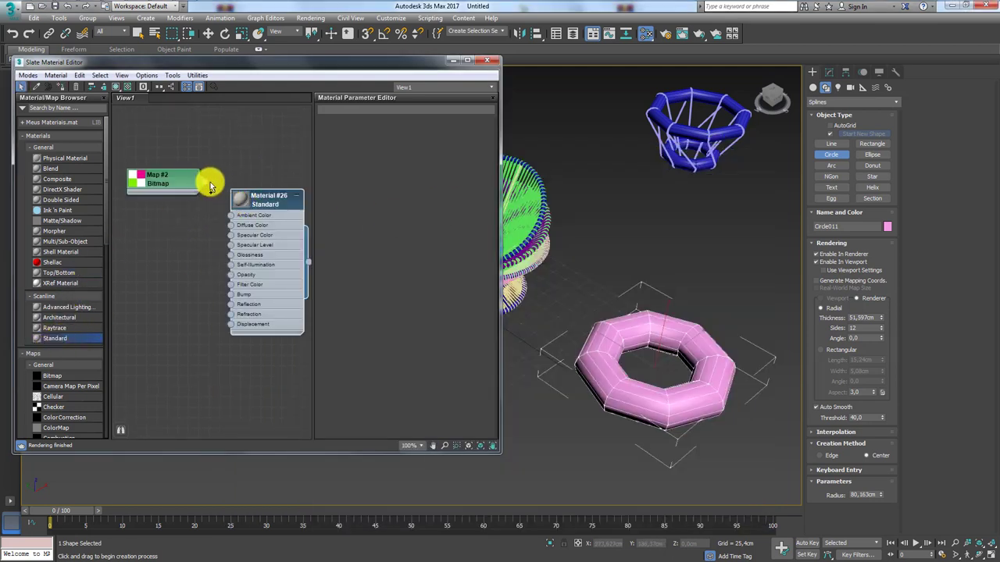
pyautogui.moveTo(209, 185)
pyautogui.mouseDown()
pyautogui.moveTo(217, 232)
pyautogui.moveTo(231, 224)
pyautogui.moveTo(264, 147)
pyautogui.mouseUp()
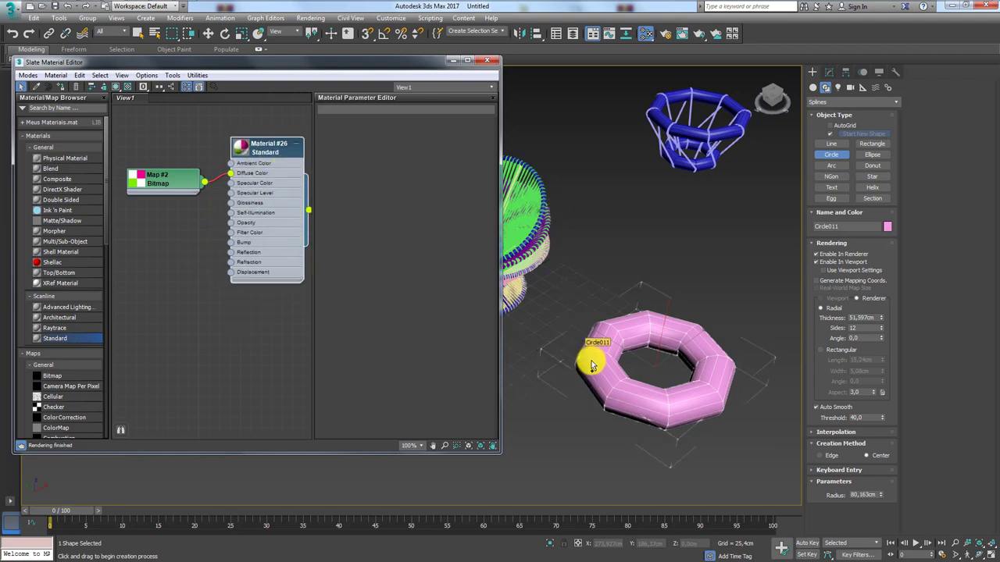
# - Assign Material #26 to the torus ring and show its checker texture in the viewport
pyautogui.moveTo(399, 175); pyautogui.dragTo(591, 369)
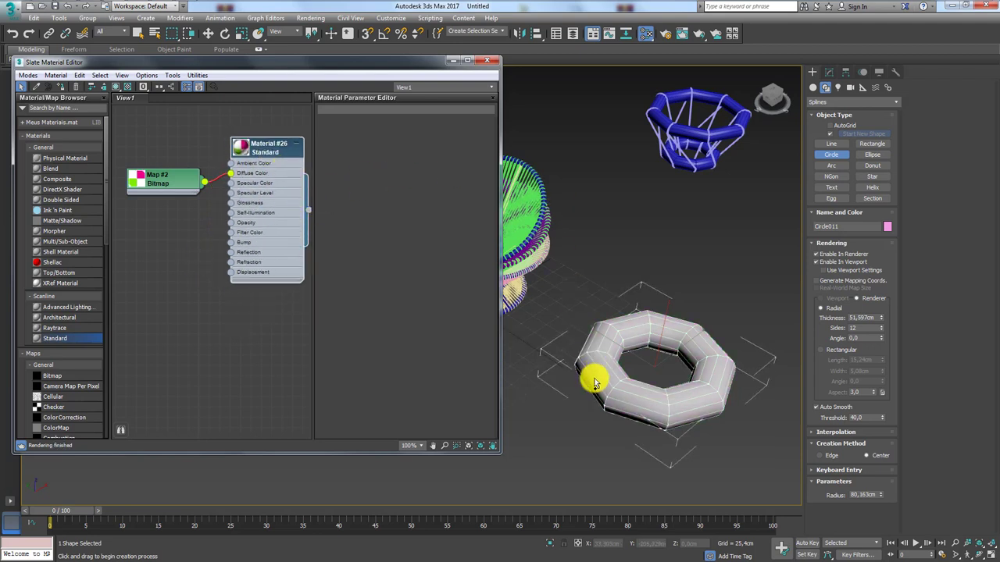
pyautogui.click(115, 87)
pyautogui.moveTo(680, 375)
pyautogui.keyDown('alt'); pyautogui.mouseDown(button='middle')
pyautogui.moveTo(640, 380)
pyautogui.moveTo(675, 378)
pyautogui.mouseUp(button='middle'); pyautogui.keyUp('alt')
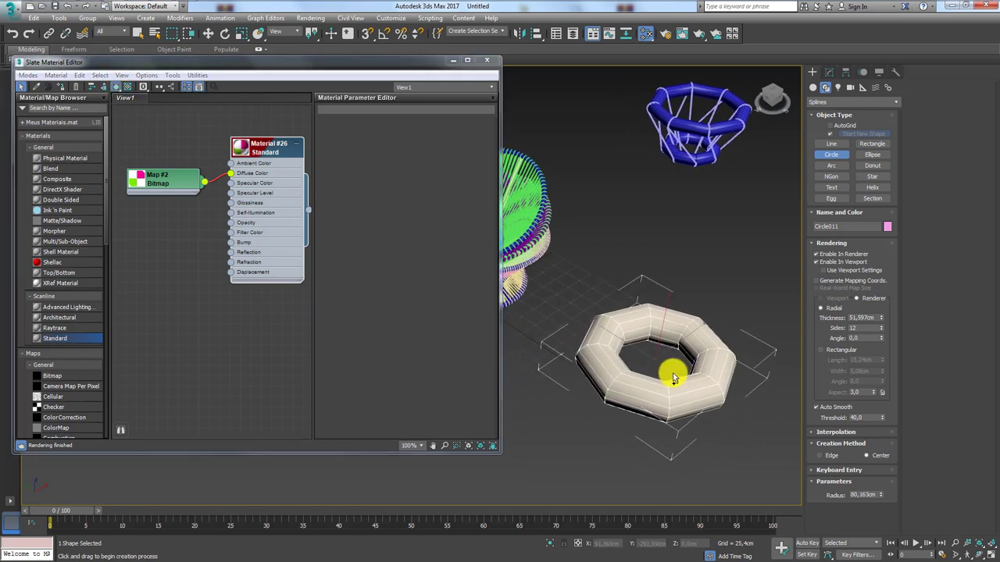
pyautogui.moveTo(254, 160); pyautogui.dragTo(243, 180)
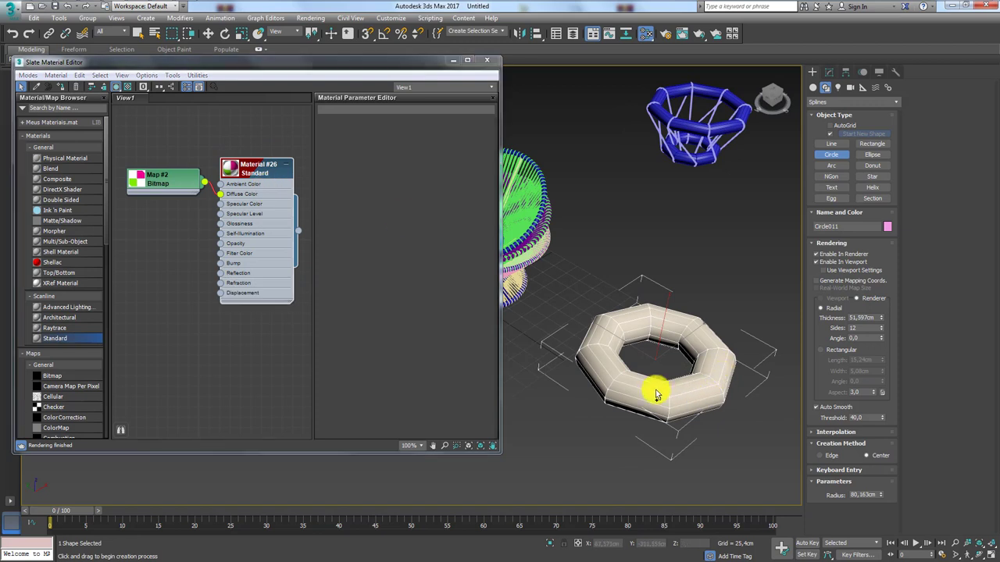
pyautogui.keyDown('alt'); pyautogui.moveTo(654, 391); pyautogui.dragTo(594, 368, button='middle'); pyautogui.keyUp('alt')
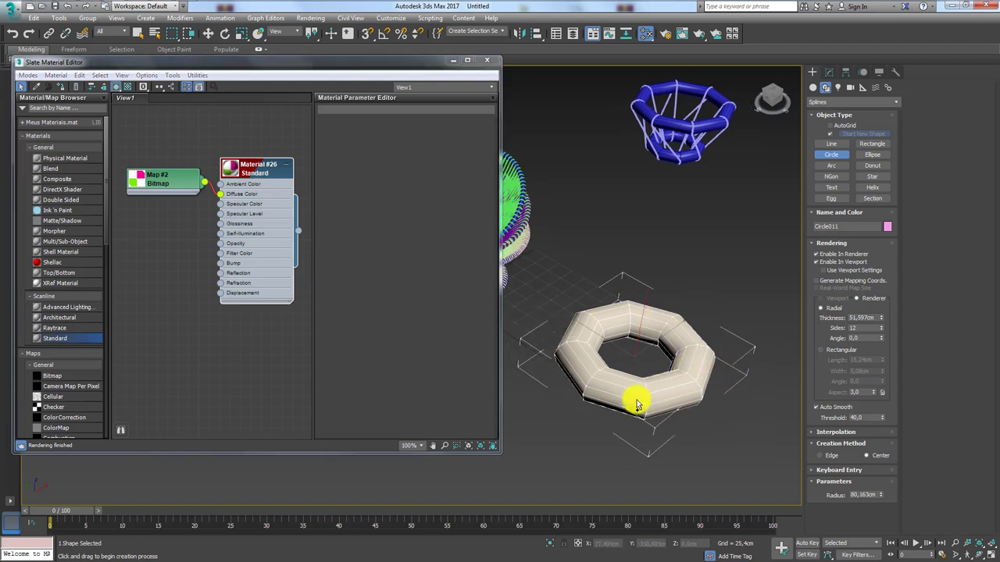
pyautogui.click(829, 72)
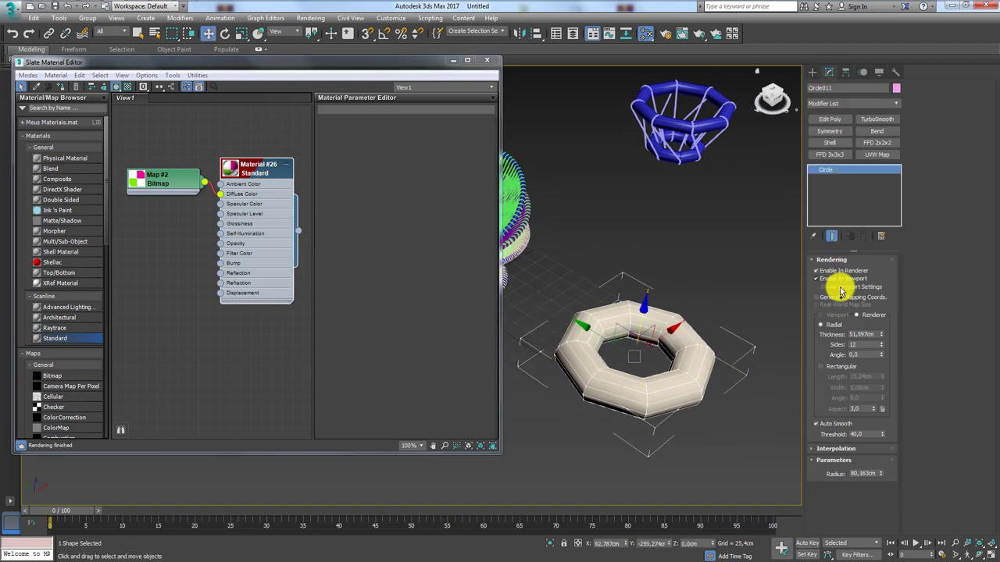
# - Enable Generate Mapping Coords. on Circle011 so the green and white checker appears on the ring
pyautogui.moveTo(870, 299)
pyautogui.mouseDown()
pyautogui.moveTo(808, 295)
pyautogui.moveTo(887, 306)
pyautogui.mouseUp()
pyautogui.moveTo(713, 381)
pyautogui.mouseDown()
pyautogui.moveTo(669, 289)
pyautogui.moveTo(549, 325)
pyautogui.moveTo(629, 429)
pyautogui.moveTo(715, 419)
pyautogui.mouseUp()
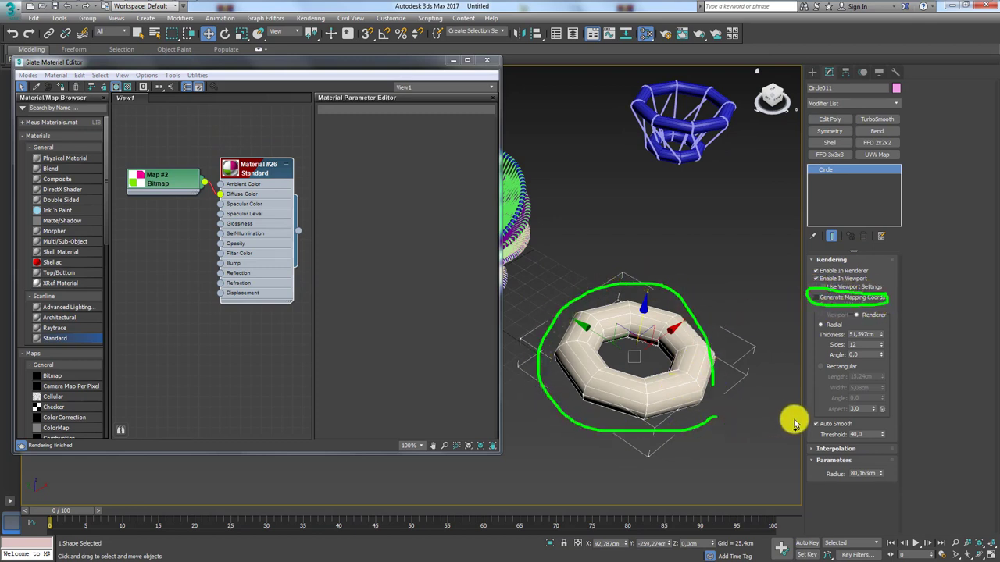
pyautogui.press('Escape')
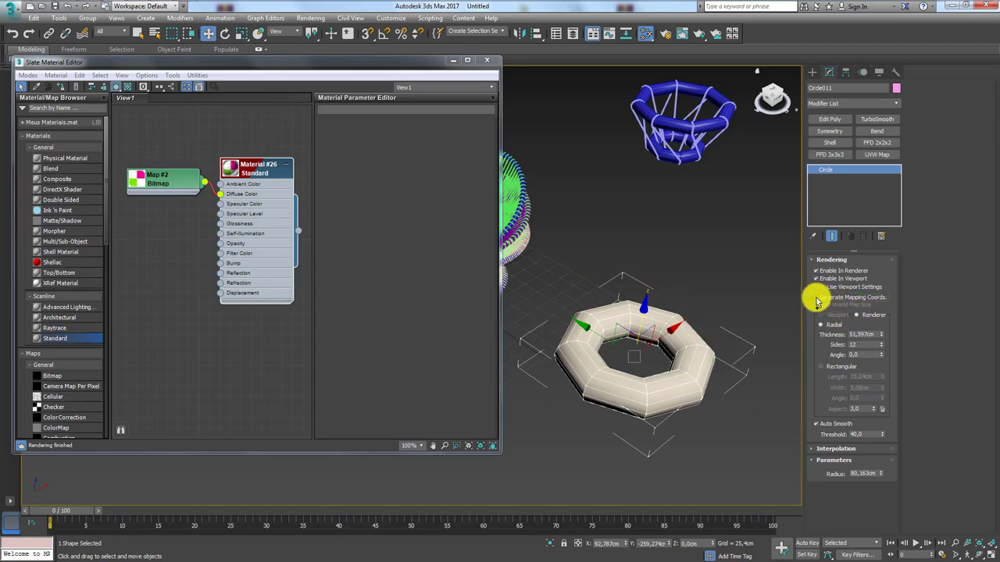
pyautogui.click(816, 298)
pyautogui.moveTo(761, 330)
pyautogui.keyDown('alt'); pyautogui.mouseDown(button='middle')
pyautogui.moveTo(695, 320)
pyautogui.moveTo(735, 270)
pyautogui.moveTo(784, 312)
pyautogui.moveTo(743, 351)
pyautogui.moveTo(713, 362)
pyautogui.mouseUp(button='middle'); pyautogui.keyUp('alt')
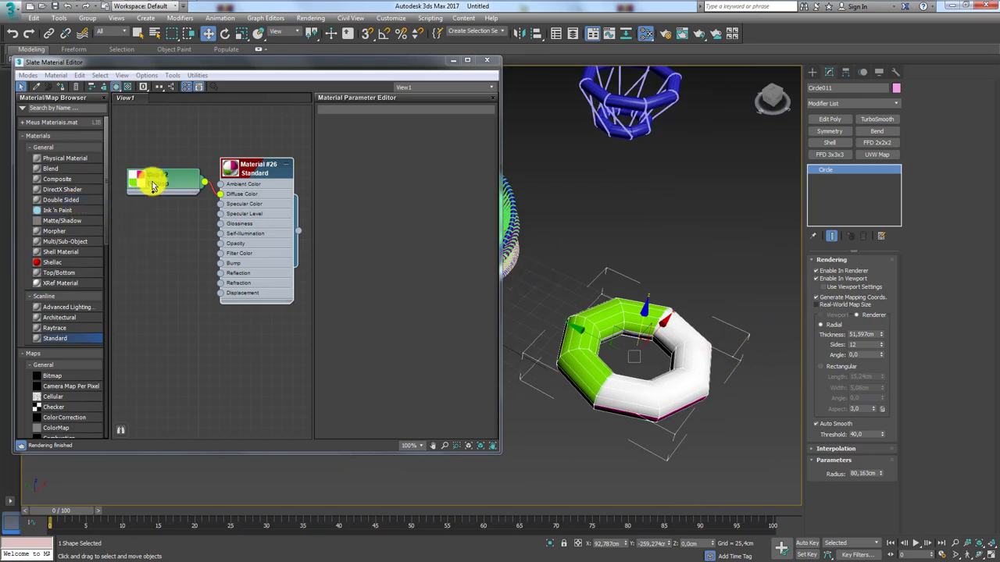
# - Set the Map #2 checker bitmap's Coordinates tiling to U 11.3 and V 12.6
pyautogui.moveTo(161, 182); pyautogui.dragTo(156, 204)
pyautogui.doubleClick(154, 204)
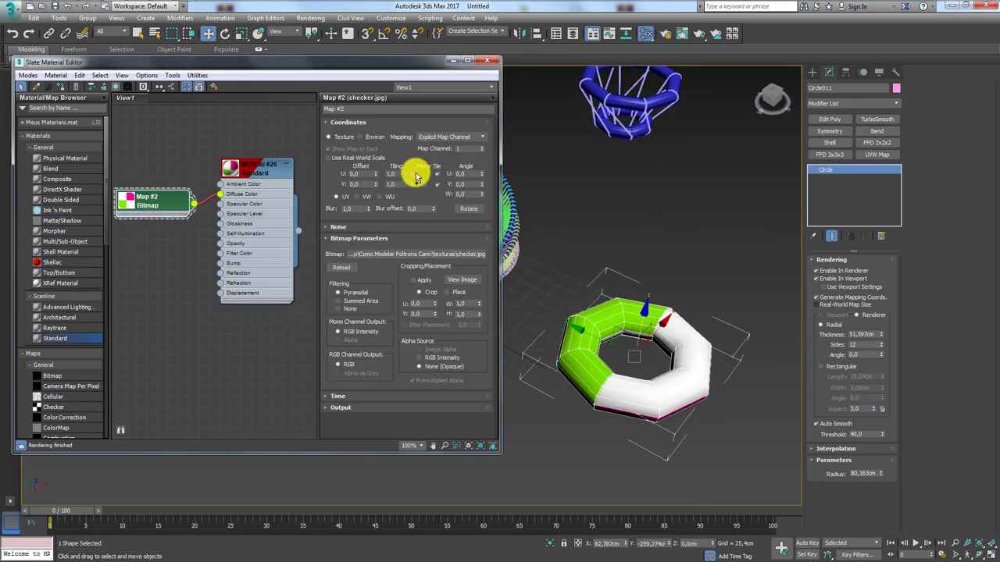
pyautogui.moveTo(413, 174)
pyautogui.mouseDown()
pyautogui.moveTo(414, 157)
pyautogui.moveTo(413, 190)
pyautogui.moveTo(414, 155)
pyautogui.moveTo(414, 179)
pyautogui.mouseUp()
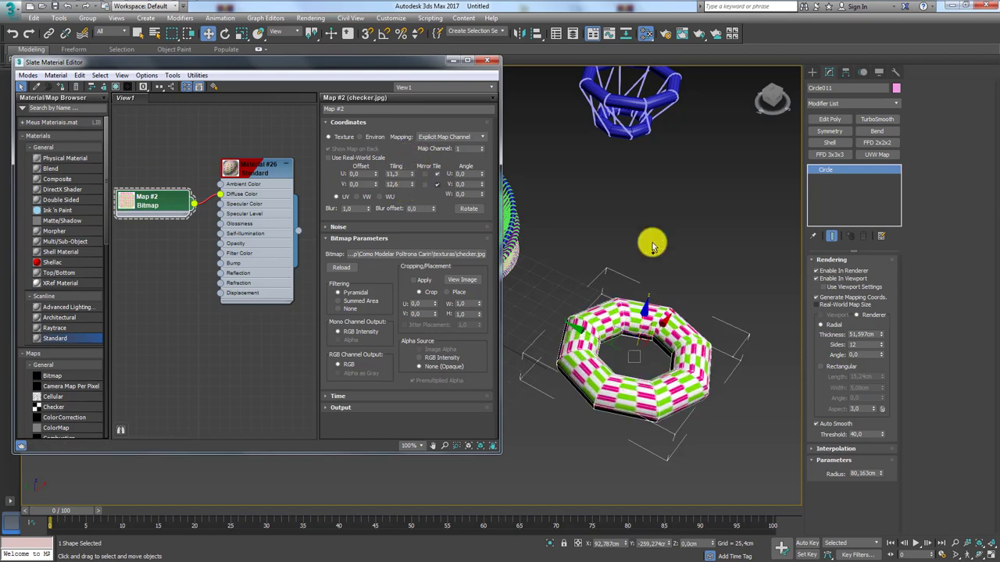
pyautogui.keyDown('alt'); pyautogui.moveTo(694, 372); pyautogui.dragTo(698, 337, button='middle'); pyautogui.keyUp('alt')
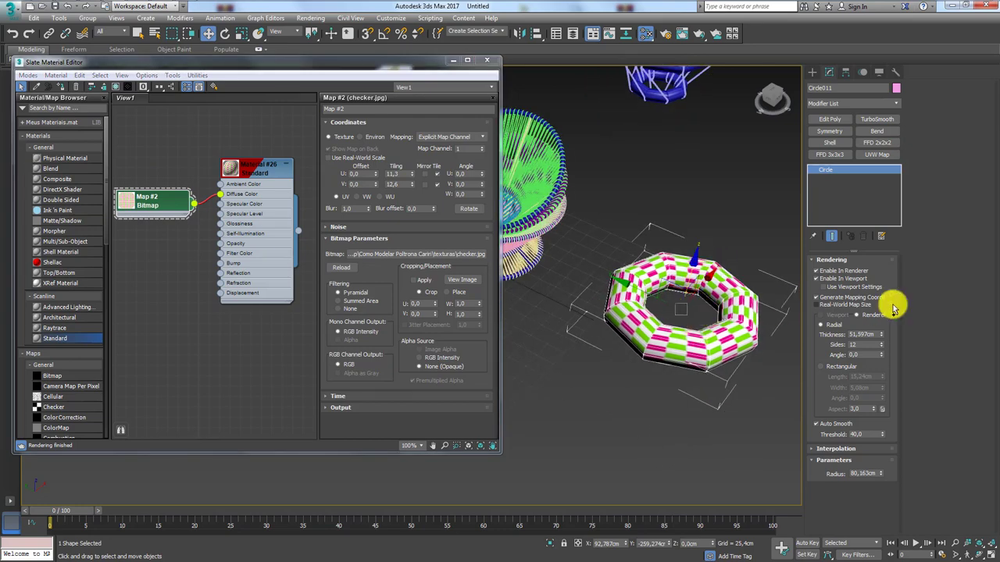
pyautogui.moveTo(652, 270)
pyautogui.keyDown('alt'); pyautogui.mouseDown(button='middle')
pyautogui.moveTo(647, 338)
pyautogui.moveTo(651, 312)
pyautogui.moveTo(696, 401)
pyautogui.mouseUp(button='middle'); pyautogui.keyUp('alt')
# - Enable Generate Mapping Coords. on the chair's cord spline, then hide that white spline
pyautogui.click(639, 328)
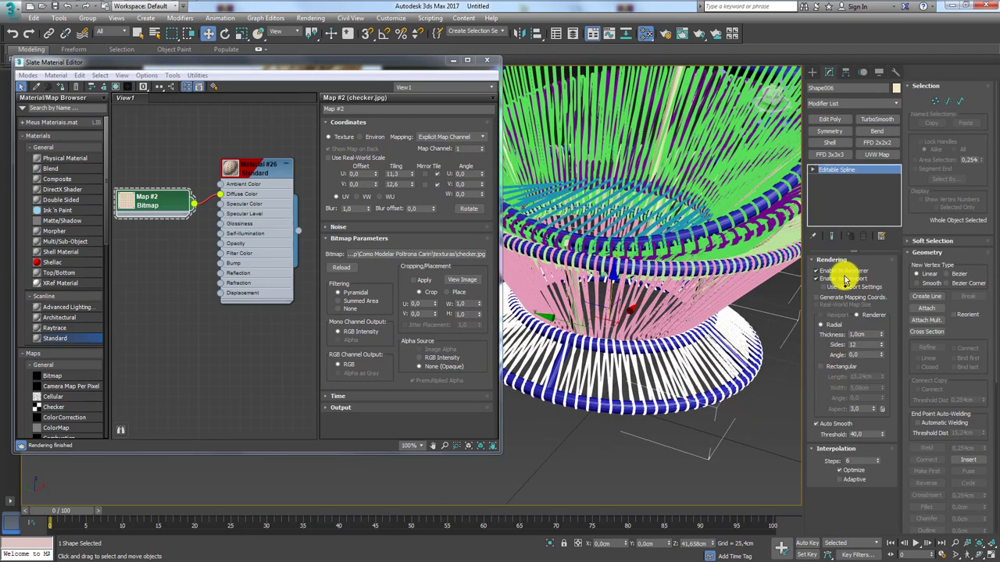
pyautogui.click(820, 300)
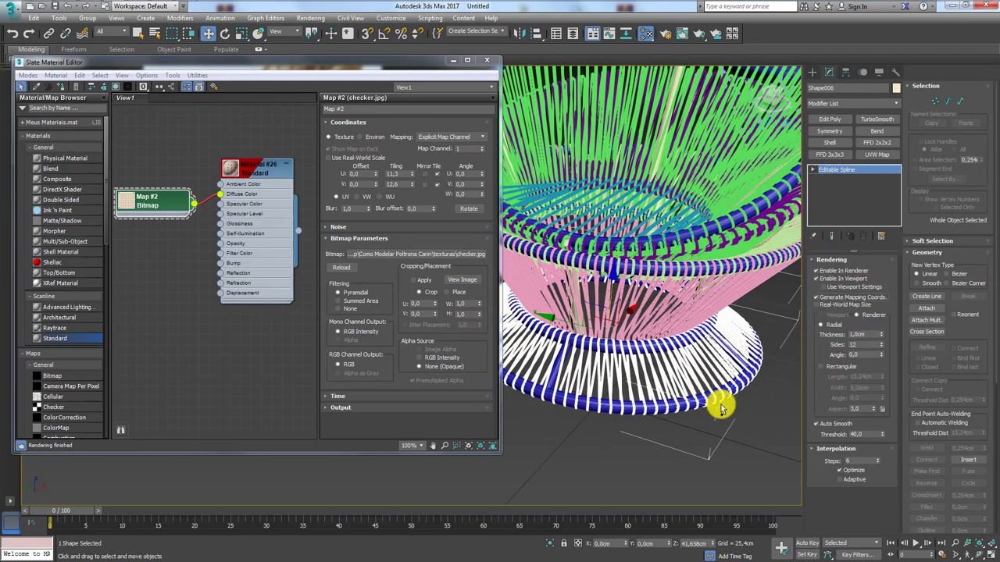
pyautogui.rightClick(684, 383)
pyautogui.click(702, 353)
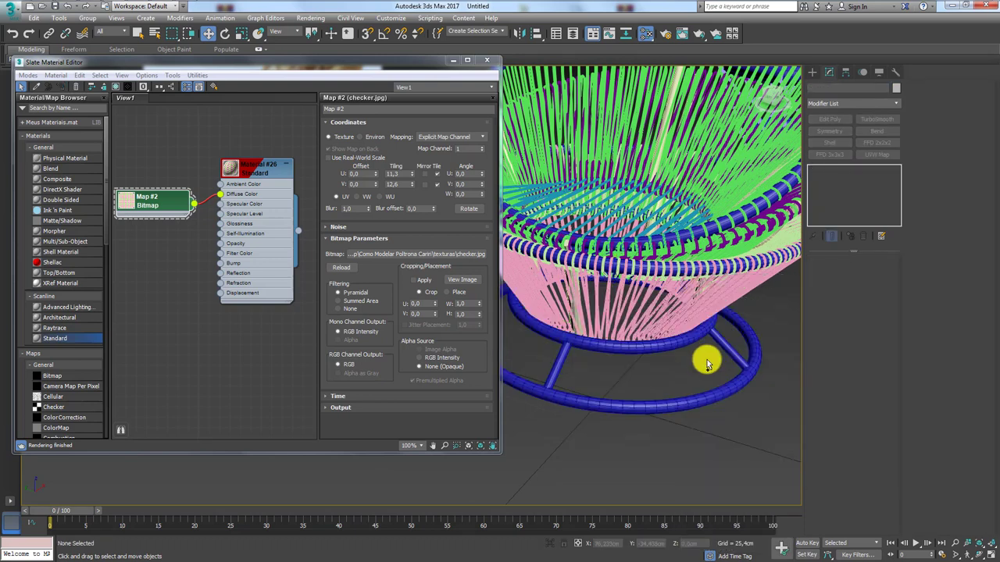
# - Hide the blue base ring Circle001 and the blue leg splines Shape004
pyautogui.click(687, 347)
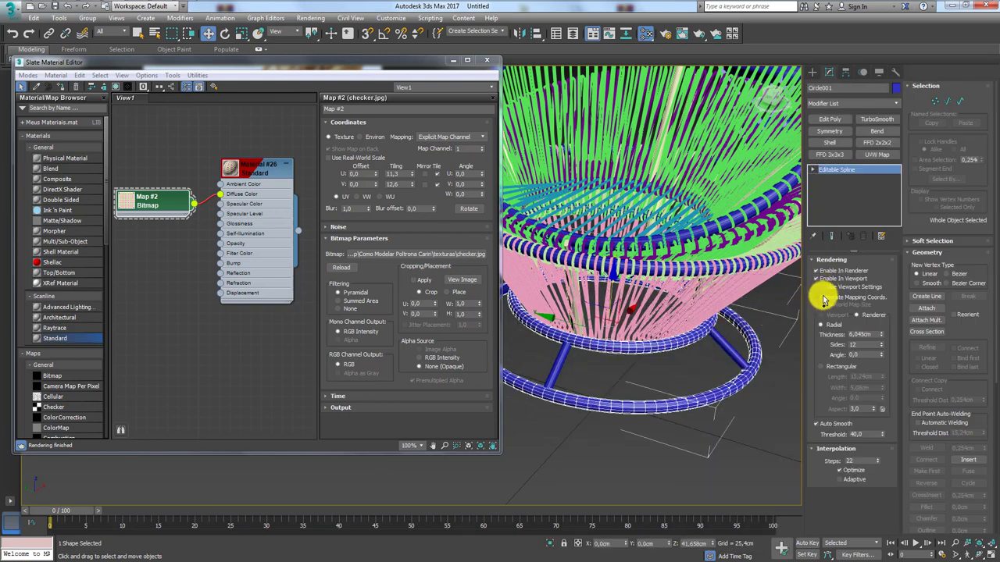
pyautogui.rightClick(741, 353)
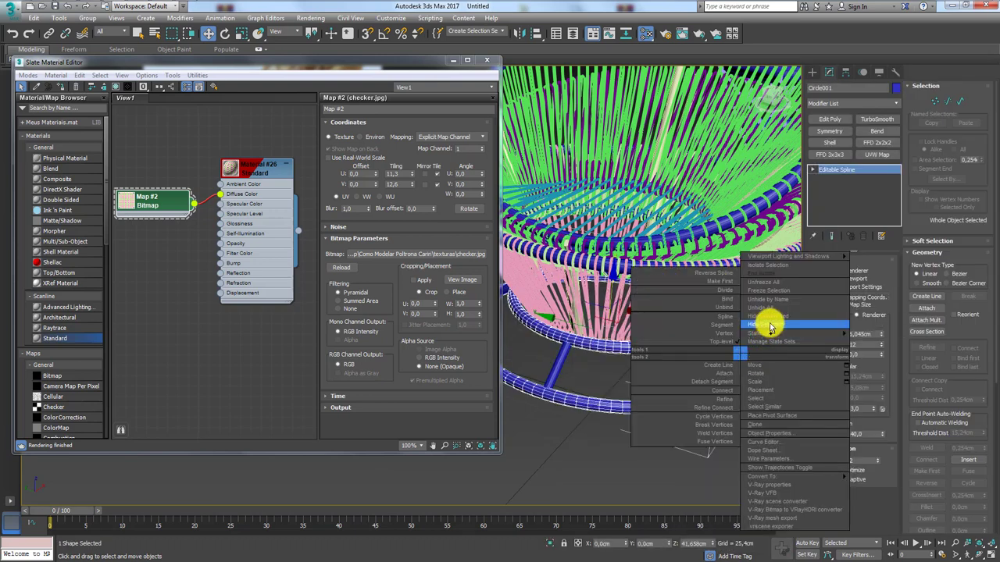
pyautogui.click(769, 326)
pyautogui.click(773, 326)
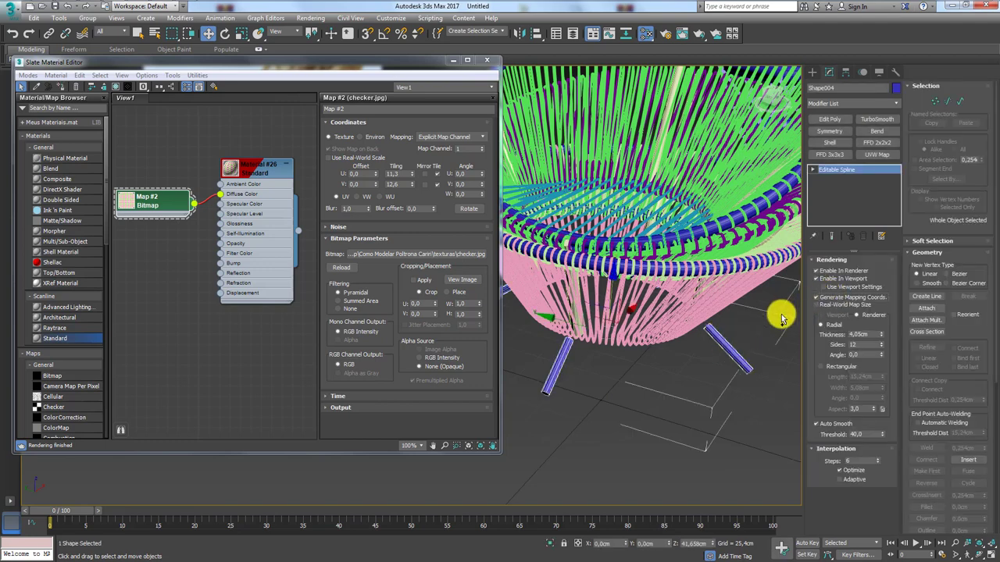
pyautogui.rightClick(738, 348)
pyautogui.click(743, 322)
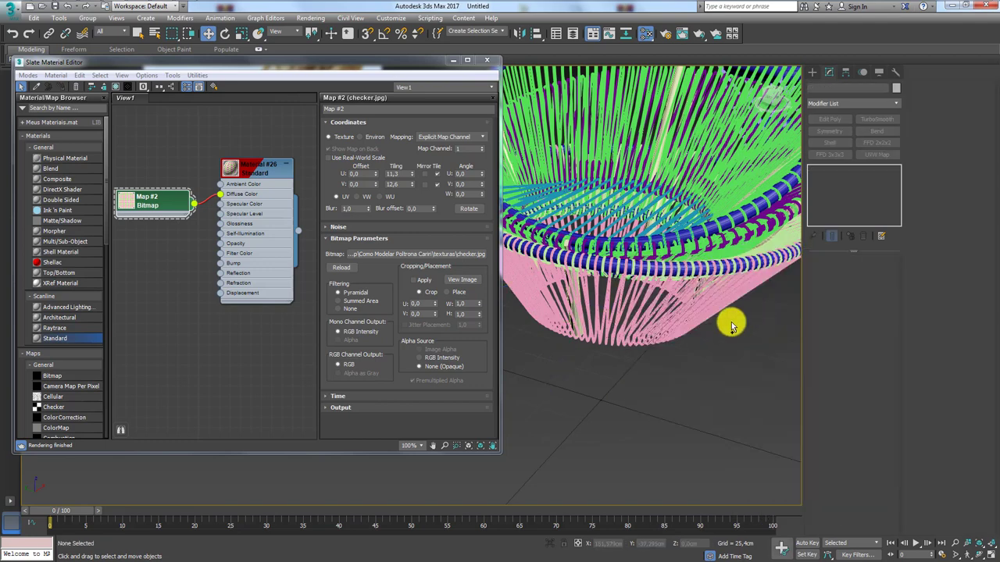
# - Hide the cord splines Shape008, Shape001 and Shape003
pyautogui.click(679, 331)
pyautogui.rightClick(673, 326)
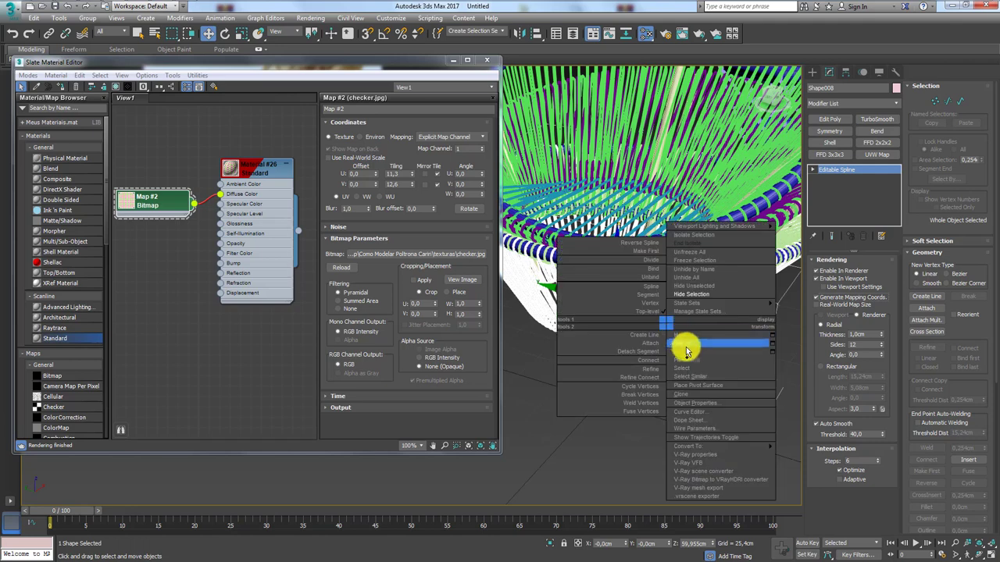
pyautogui.click(692, 301)
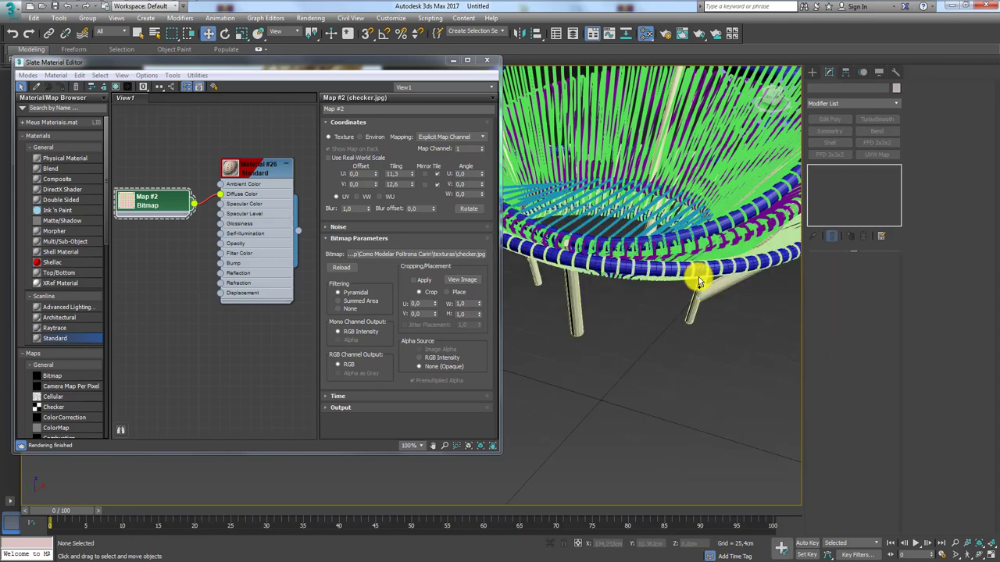
pyautogui.click(699, 281)
pyautogui.rightClick(699, 304)
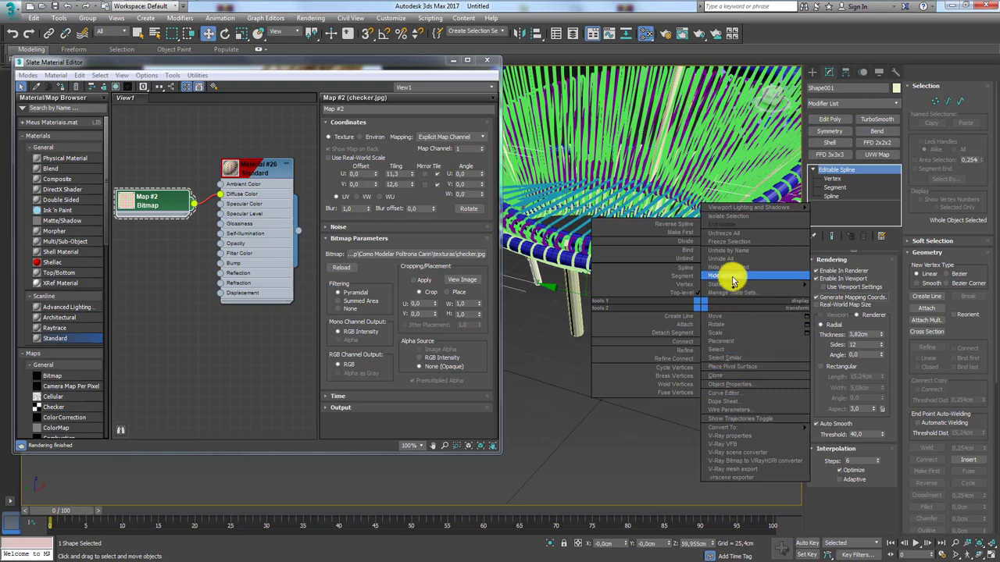
pyautogui.click(727, 276)
pyautogui.click(725, 283)
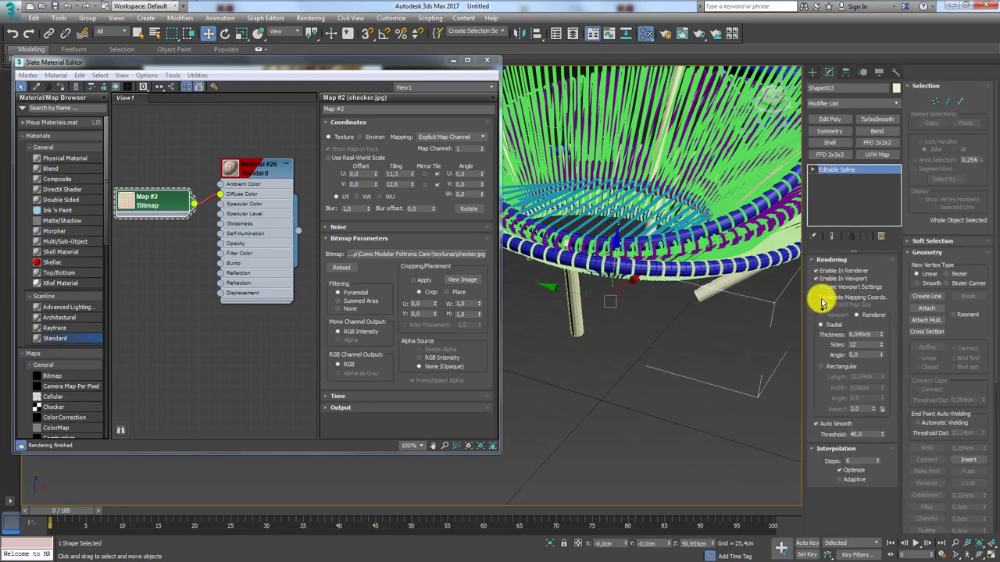
pyautogui.rightClick(709, 287)
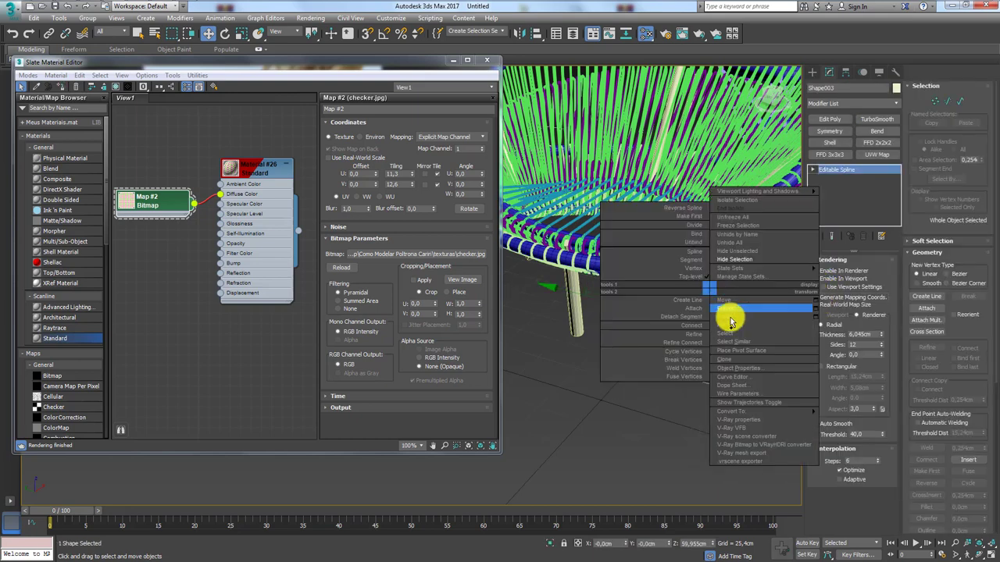
pyautogui.click(742, 264)
# - Hide the Shape002 and Shape013 splines
pyautogui.click(654, 309)
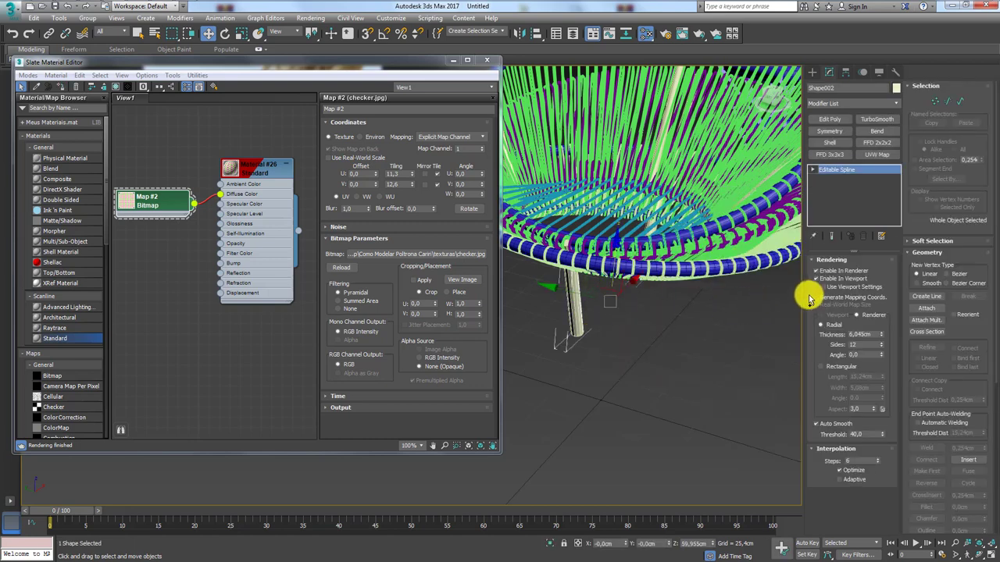
pyautogui.rightClick(676, 286)
pyautogui.click(699, 346)
pyautogui.click(645, 274)
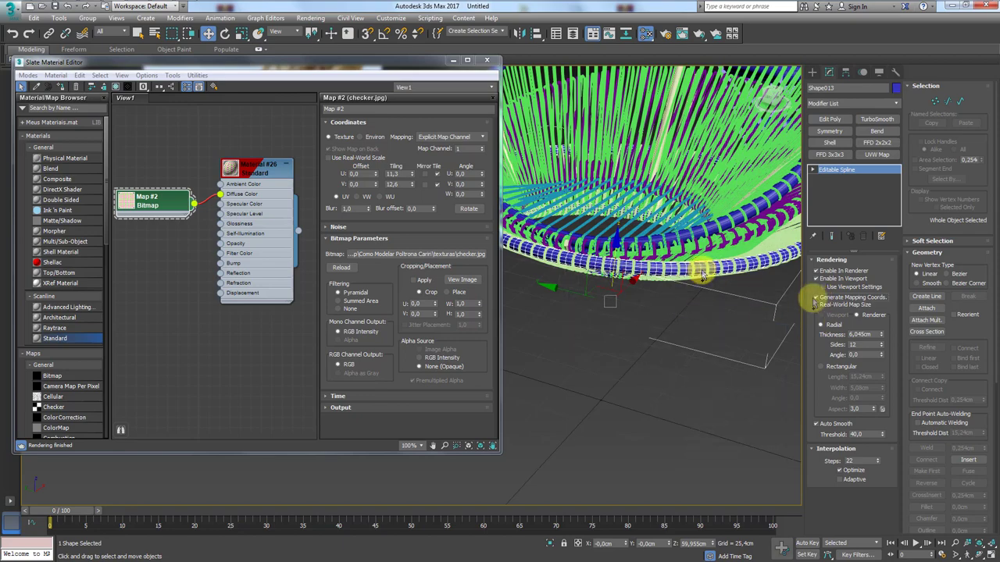
pyautogui.rightClick(723, 242)
pyautogui.click(762, 230)
# - Select the cord spline Shape017 and frame the view on it
pyautogui.scroll(2, 772, 249)
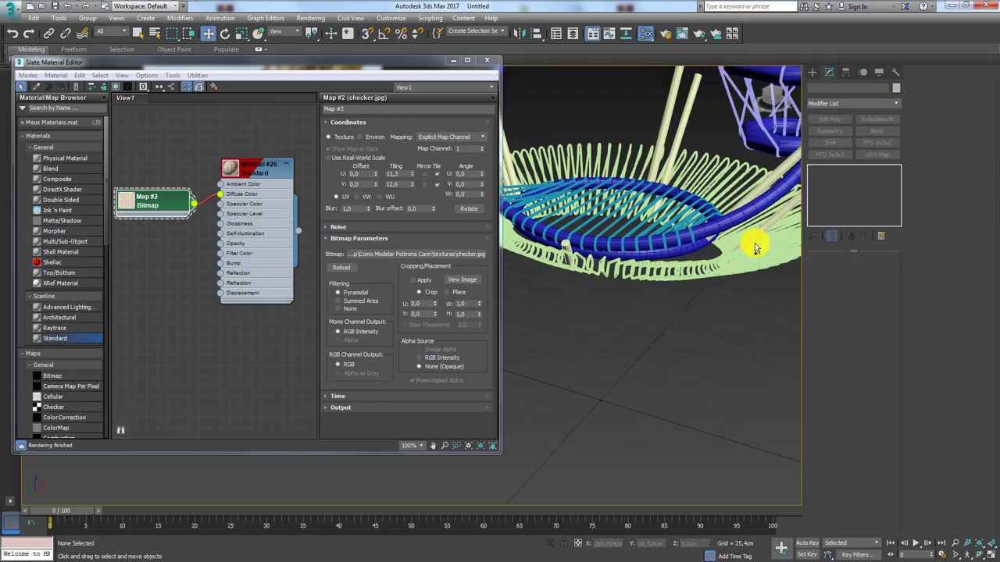
pyautogui.scroll(2, 755, 241)
pyautogui.scroll(2, 692, 245)
pyautogui.scroll(3, 727, 257)
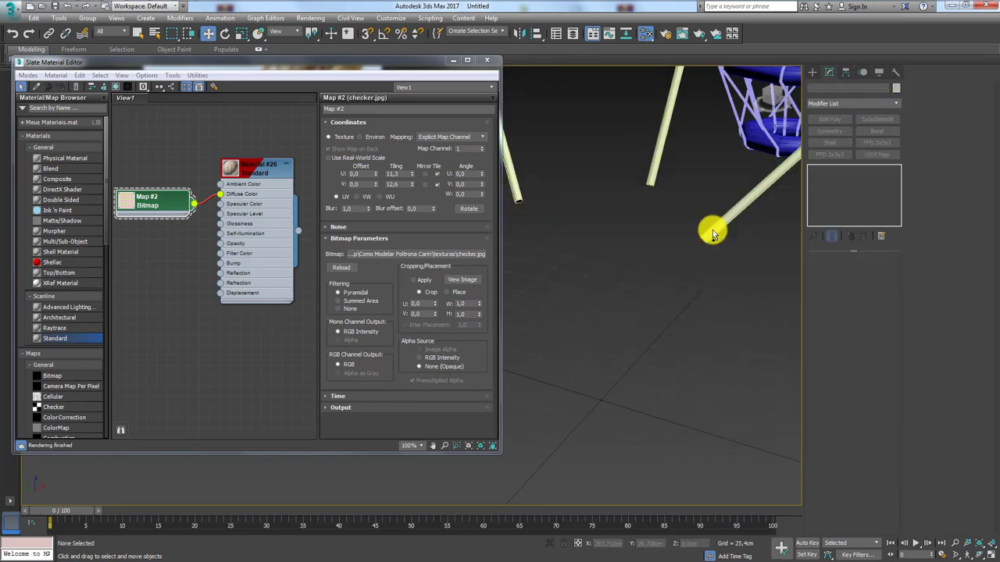
pyautogui.scroll(-4, 628, 230)
pyautogui.scroll(-4, 598, 261)
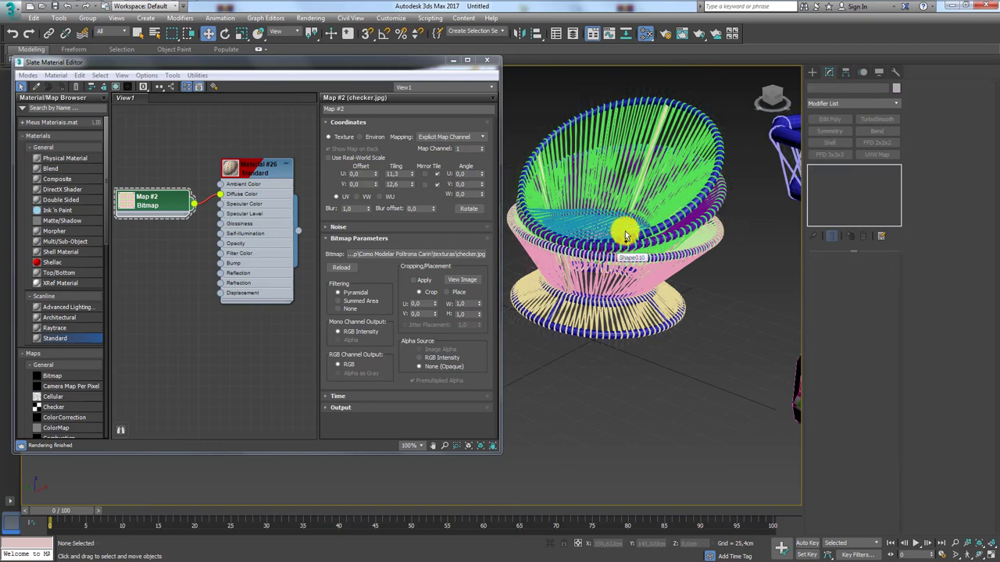
pyautogui.click(656, 245)
pyautogui.press('z')
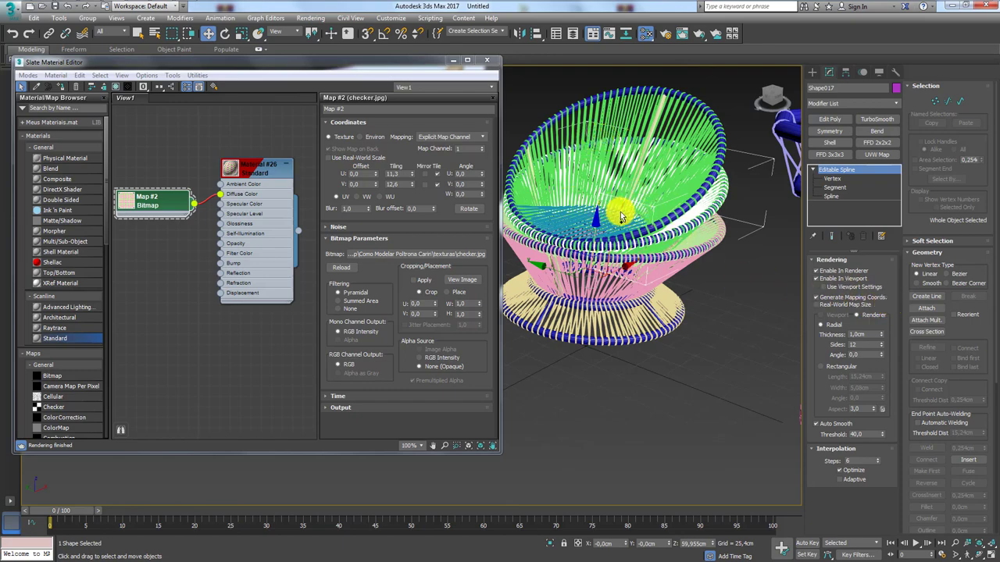
pyautogui.moveTo(613, 234)
pyautogui.keyDown('alt'); pyautogui.mouseDown(button='middle')
pyautogui.moveTo(646, 236)
pyautogui.moveTo(685, 258)
pyautogui.moveTo(685, 281)
pyautogui.moveTo(649, 279)
pyautogui.moveTo(631, 319)
pyautogui.mouseUp(button='middle'); pyautogui.keyUp('alt')
# - Select five cord shapes, including Shape008 and the green top ring, and hide them
pyautogui.click(680, 256)
pyautogui.keyDown('ctrl'); pyautogui.click(631, 317); pyautogui.keyUp('ctrl')
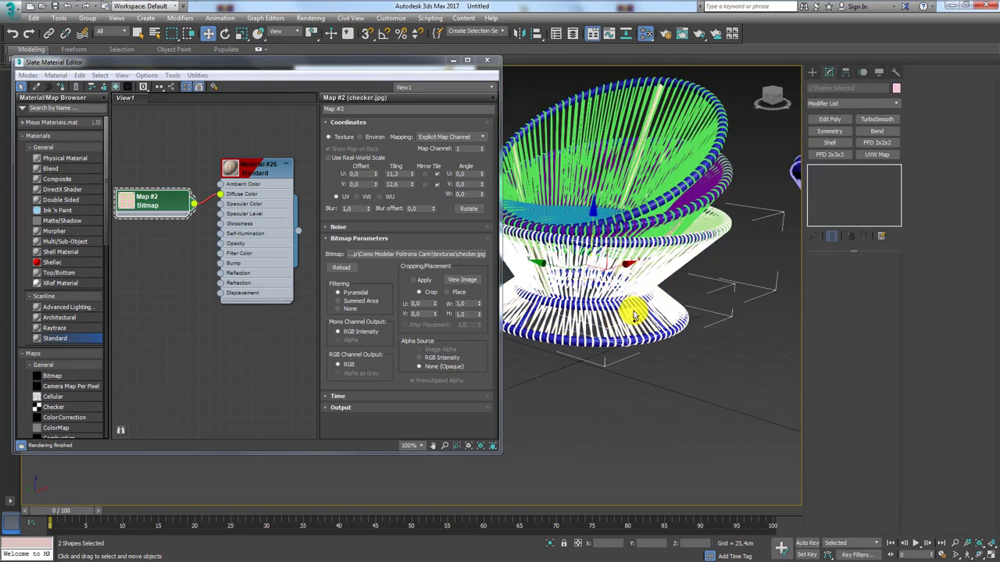
pyautogui.keyDown('ctrl'); pyautogui.click(696, 202); pyautogui.keyUp('ctrl')
pyautogui.keyDown('ctrl'); pyautogui.click(688, 219); pyautogui.keyUp('ctrl')
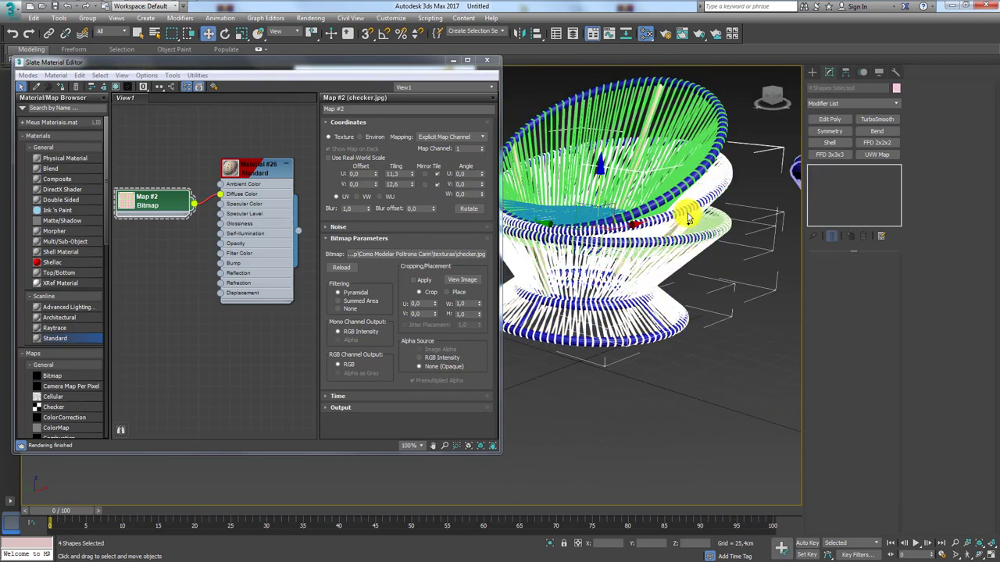
pyautogui.keyDown('ctrl'); pyautogui.click(682, 166); pyautogui.keyUp('ctrl')
pyautogui.rightClick(693, 144)
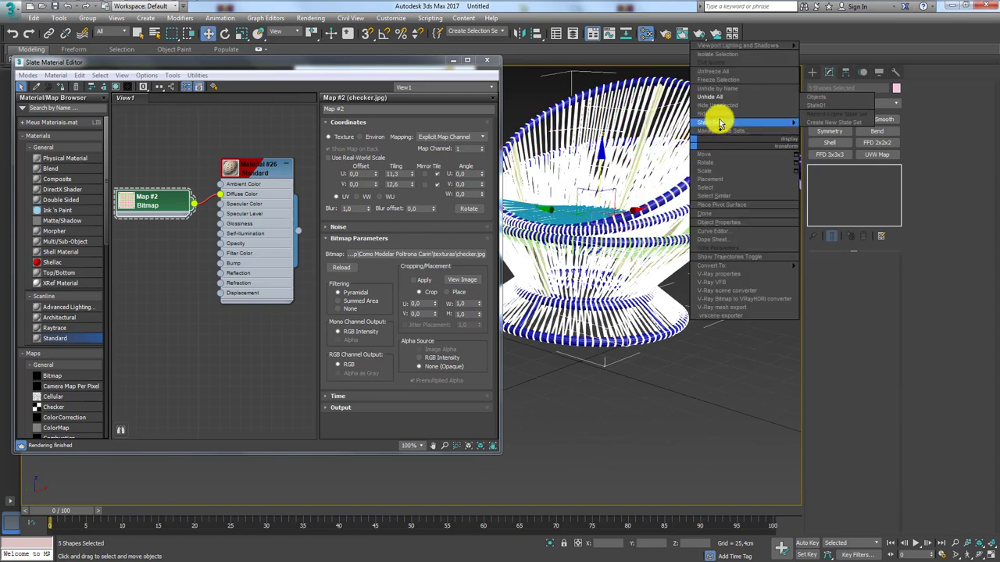
pyautogui.click(721, 118)
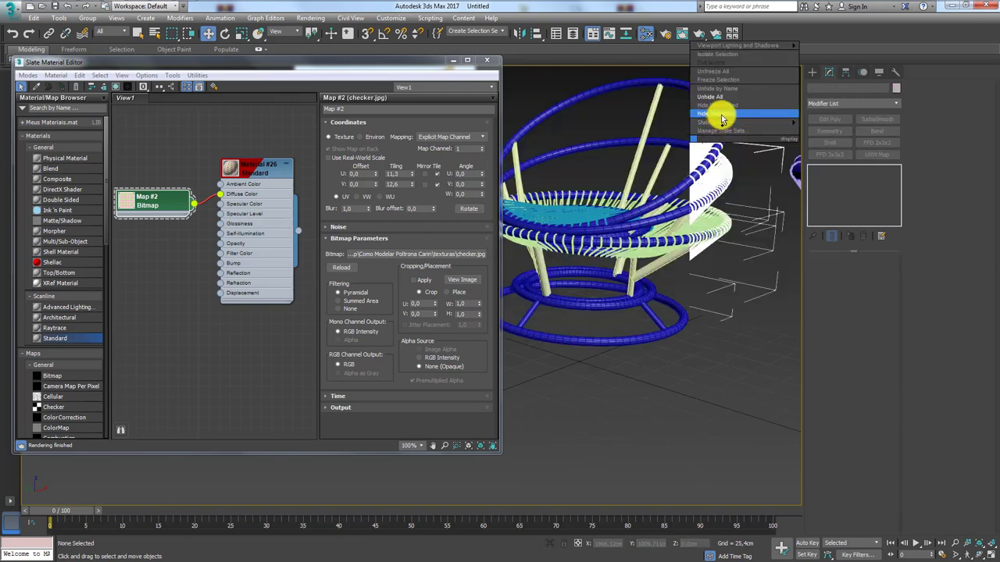
# - Hide two more chair rings, then select the lower frame ring
pyautogui.click(678, 226)
pyautogui.keyDown('alt'); pyautogui.moveTo(679, 227); pyautogui.dragTo(598, 245, button='middle'); pyautogui.keyUp('alt')
pyautogui.keyDown('ctrl'); pyautogui.click(571, 227); pyautogui.keyUp('ctrl')
pyautogui.rightClick(673, 226)
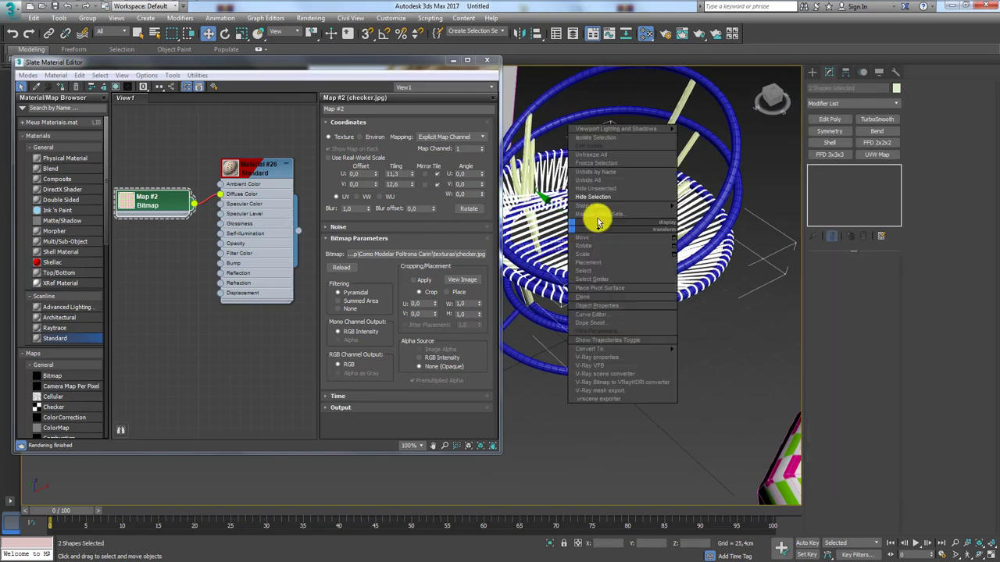
pyautogui.click(616, 204)
pyautogui.keyDown('alt'); pyautogui.moveTo(616, 204); pyautogui.dragTo(697, 280, button='middle'); pyautogui.keyUp('alt')
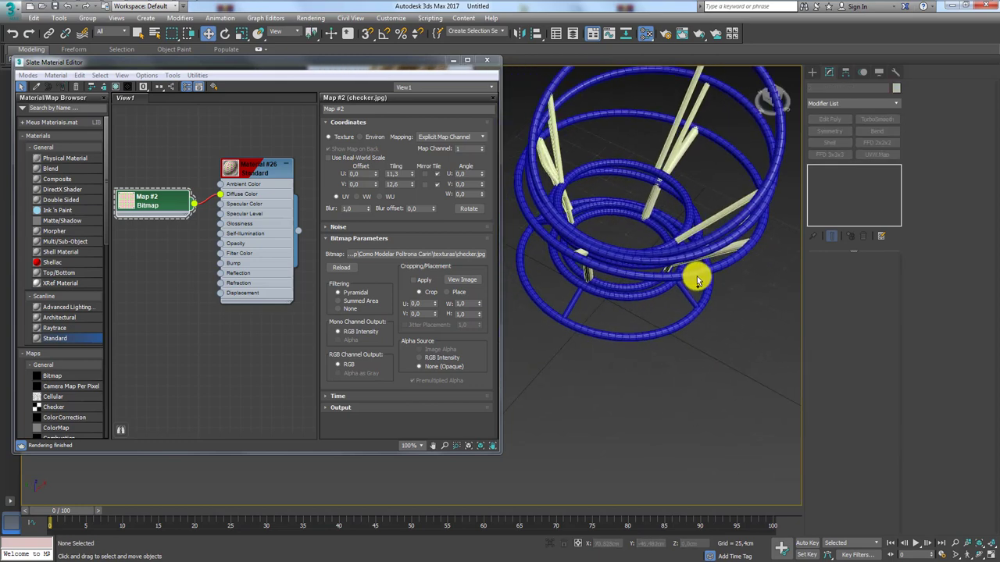
pyautogui.click(684, 329)
pyautogui.keyDown('alt'); pyautogui.moveTo(683, 329); pyautogui.dragTo(687, 317, button='middle'); pyautogui.keyUp('alt')
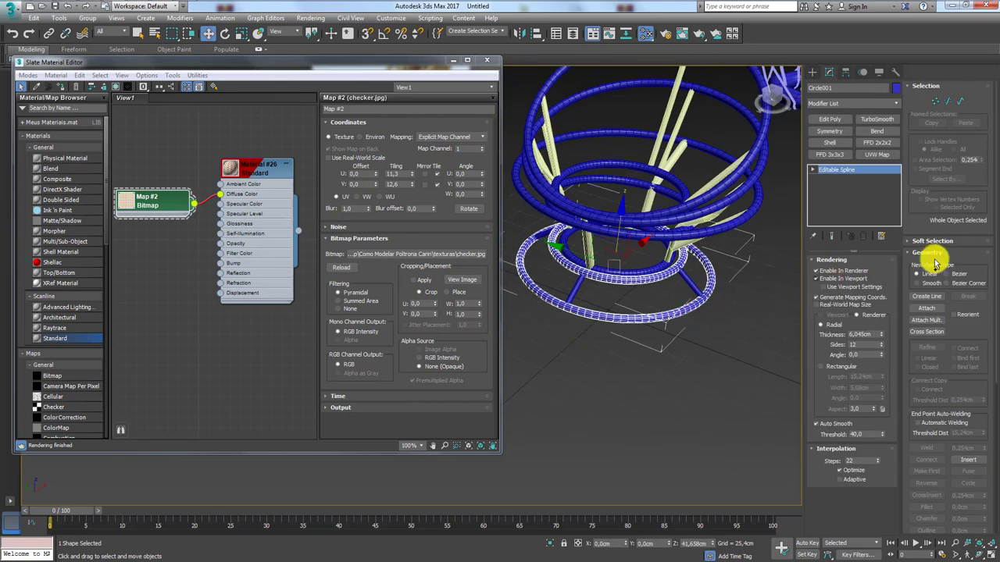
# - Attach three other rings, including the top ring, to the lower frame ring
pyautogui.click(926, 308)
pyautogui.click(633, 236)
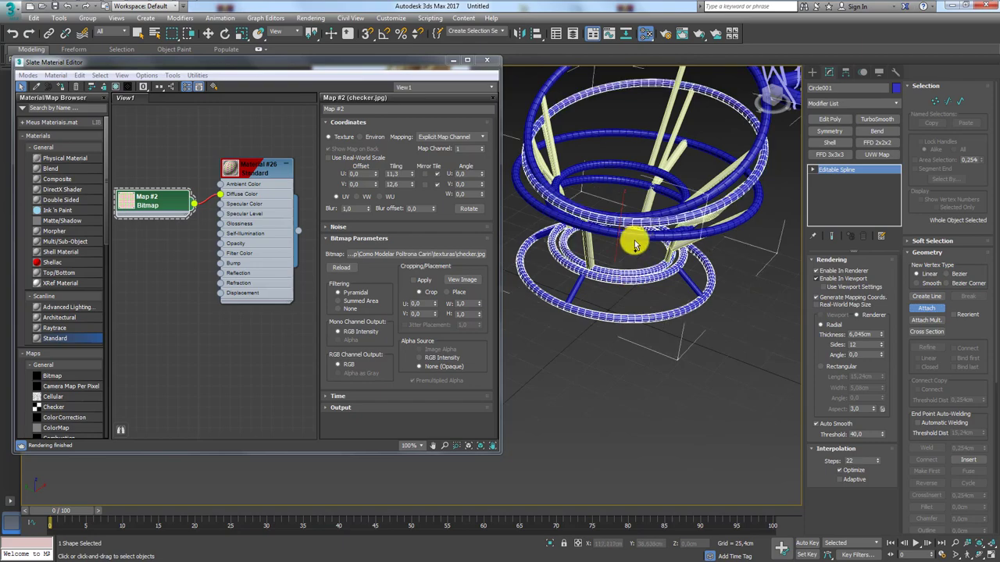
pyautogui.click(634, 210)
pyautogui.click(653, 169)
pyautogui.press('w')
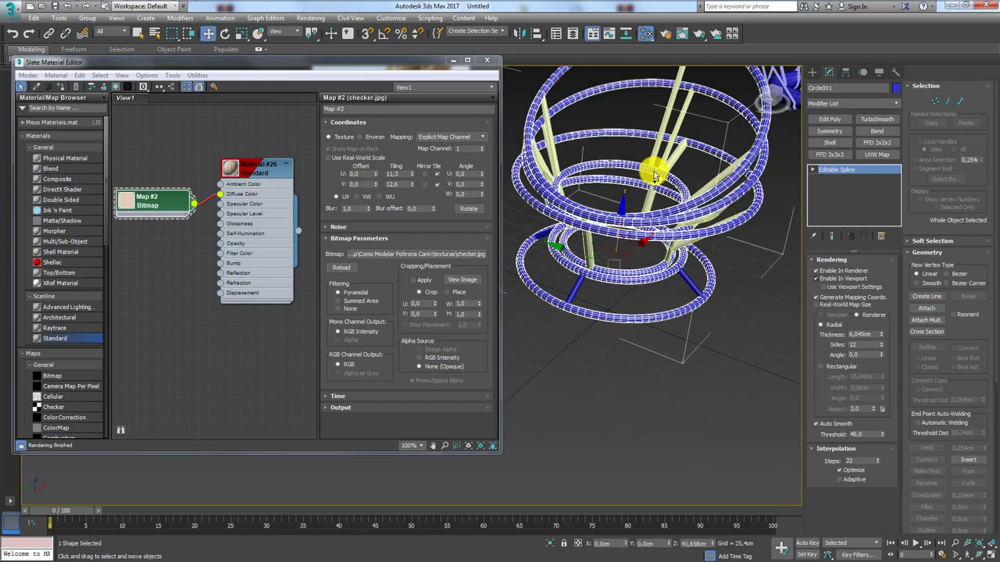
pyautogui.moveTo(656, 170)
pyautogui.keyDown('alt'); pyautogui.mouseDown(button='middle')
pyautogui.moveTo(627, 209)
pyautogui.moveTo(705, 151)
pyautogui.moveTo(680, 200)
pyautogui.moveTo(687, 239)
pyautogui.mouseUp(button='middle'); pyautogui.keyUp('alt')
# - Select the Shape011 ring spline and attach another ring to it
pyautogui.click(690, 153)
pyautogui.click(933, 310)
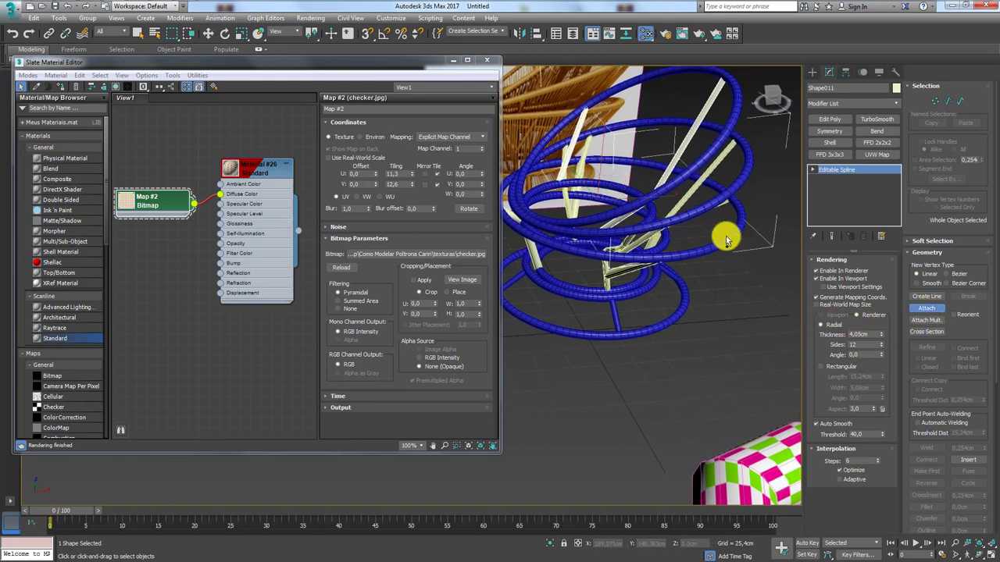
pyautogui.click(697, 209)
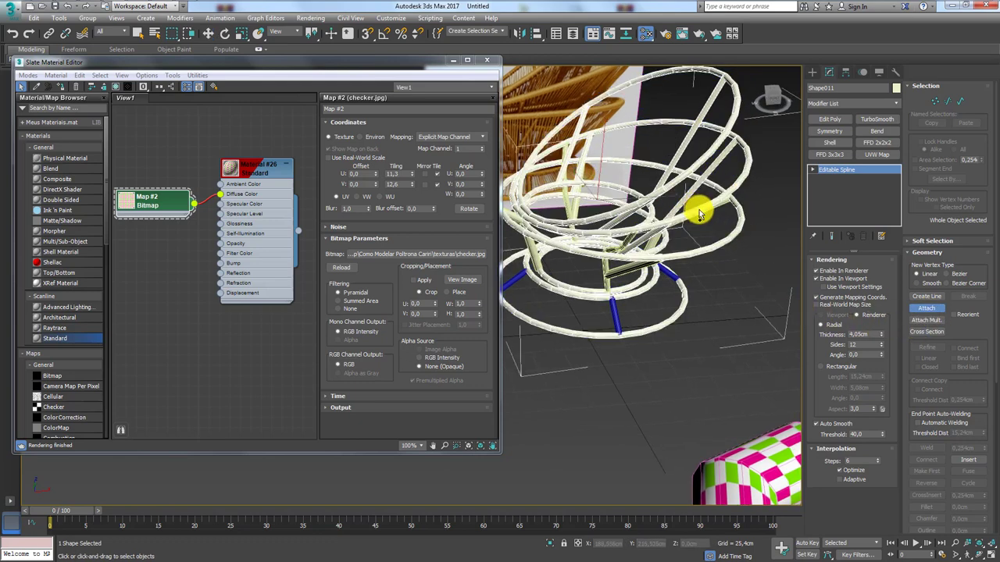
pyautogui.keyDown('alt'); pyautogui.moveTo(696, 210); pyautogui.dragTo(713, 216, button='middle'); pyautogui.keyUp('alt')
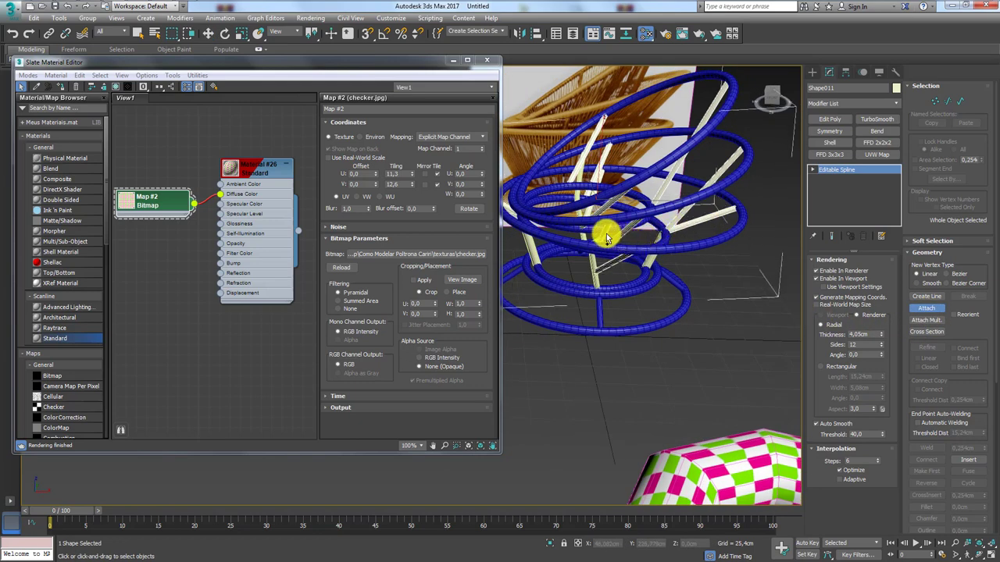
pyautogui.moveTo(587, 278)
pyautogui.keyDown('alt'); pyautogui.mouseDown(button='middle')
pyautogui.moveTo(671, 261)
pyautogui.moveTo(651, 238)
pyautogui.moveTo(719, 208)
pyautogui.moveTo(695, 250)
pyautogui.mouseUp(button='middle'); pyautogui.keyUp('alt')
pyautogui.press('w')
pyautogui.scroll(-5, 663, 250)
# - Box-select the seven chair ring splines and bring up the quad menu for Hide Unselected
pyautogui.scroll(3, 653, 259)
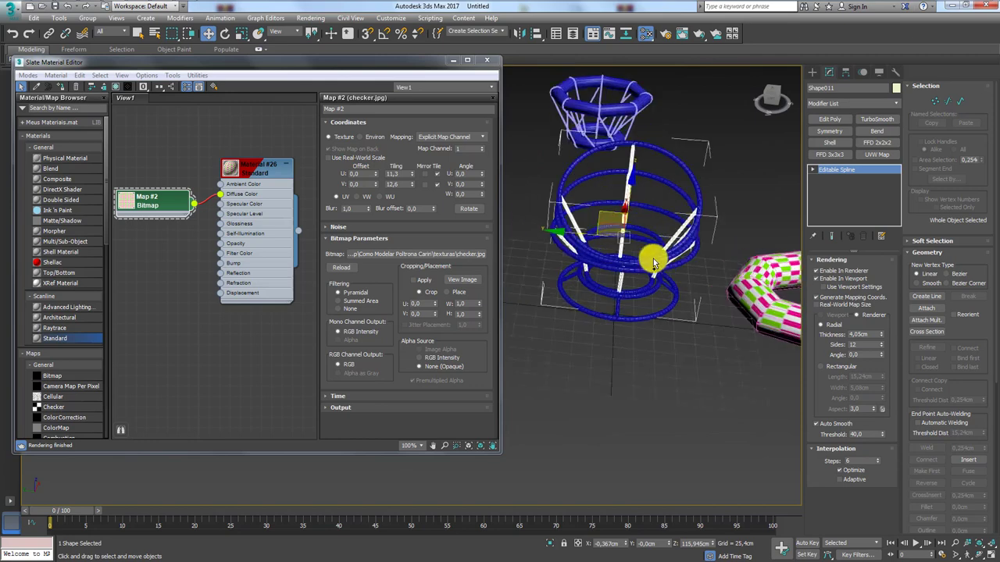
pyautogui.scroll(3, 671, 312)
pyautogui.moveTo(687, 360); pyautogui.dragTo(612, 260)
pyautogui.scroll(-3, 664, 297)
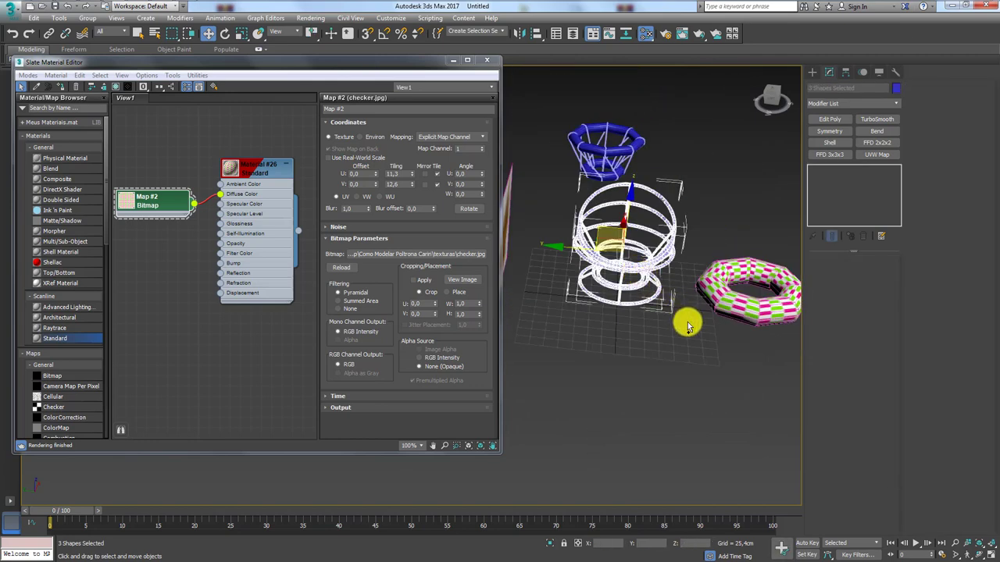
pyautogui.scroll(-3, 706, 367)
pyautogui.moveTo(710, 375); pyautogui.dragTo(547, 188)
pyautogui.rightClick(602, 265)
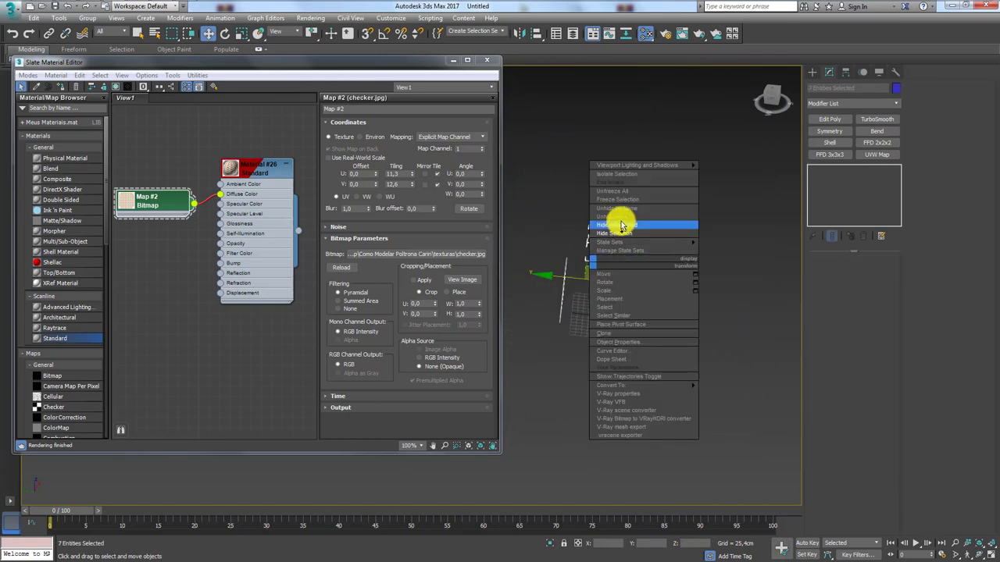
pyautogui.click(623, 214)
pyautogui.rightClick(637, 255)
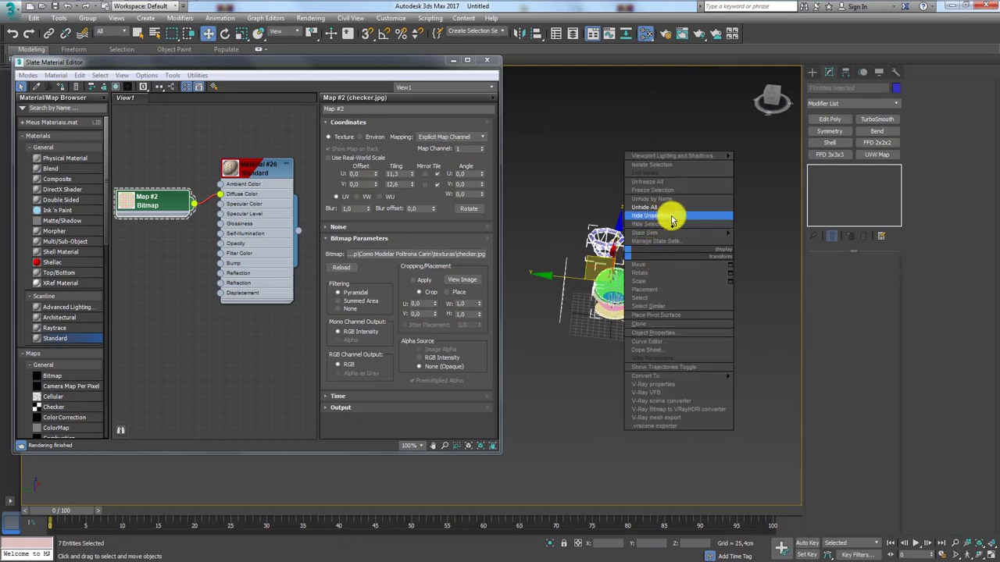
pyautogui.keyDown('alt'); pyautogui.moveTo(636, 273); pyautogui.dragTo(627, 289, button='middle'); pyautogui.keyUp('alt')
pyautogui.rightClick(626, 282)
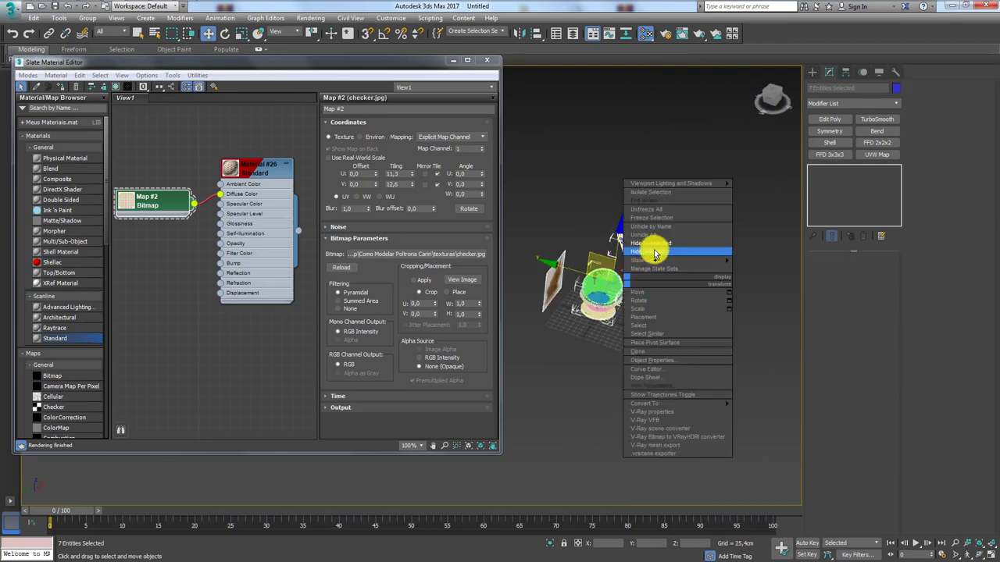
pyautogui.scroll(5, 610, 282)
# - Hide Unselected so only the chair rings remain
pyautogui.click(631, 290)
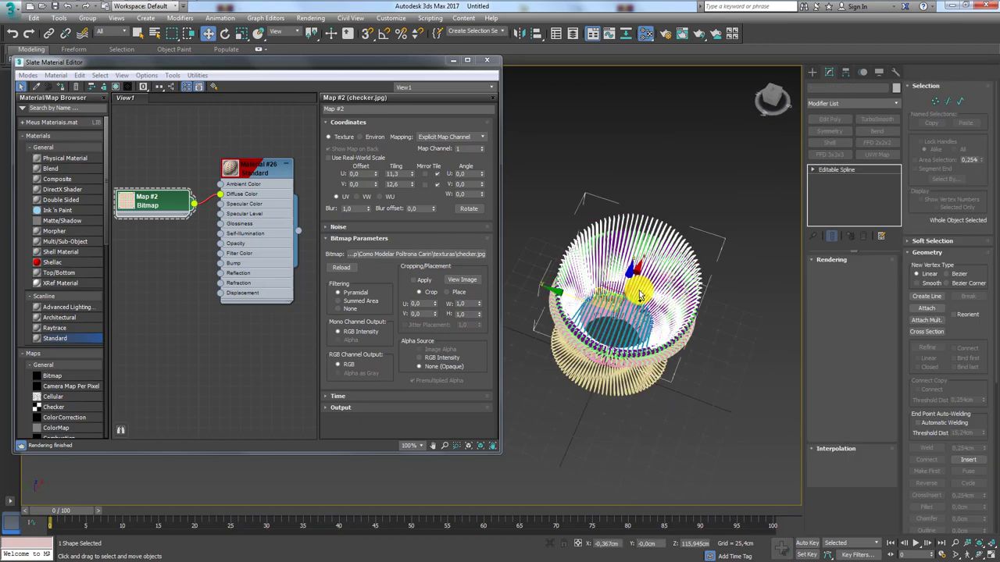
pyautogui.scroll(-2, 602, 243)
pyautogui.keyDown('alt'); pyautogui.moveTo(601, 243); pyautogui.dragTo(720, 241, button='middle'); pyautogui.keyUp('alt')
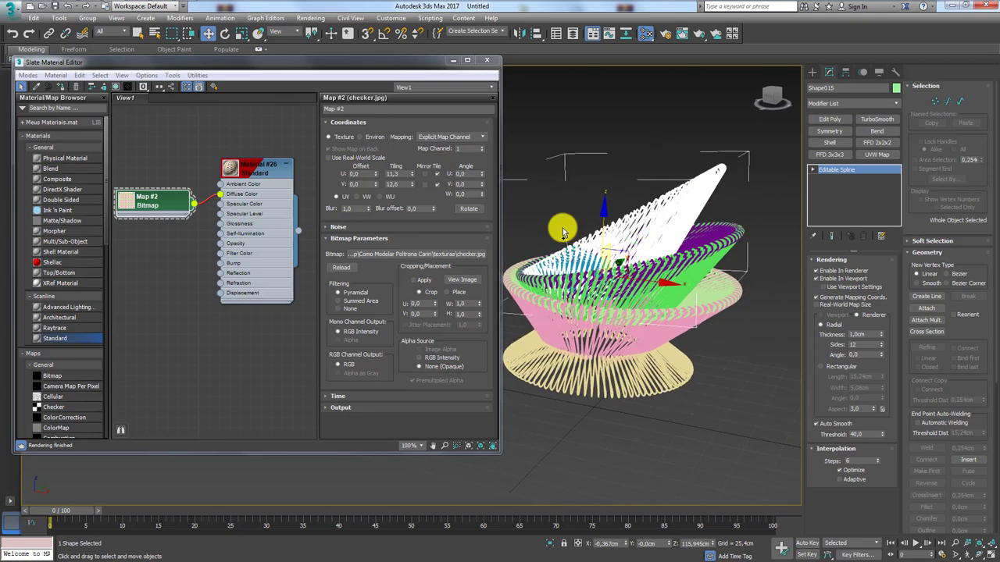
# - Attach the purple, green, pink and tan base rings to Shape015, then deselect it
pyautogui.click(927, 308)
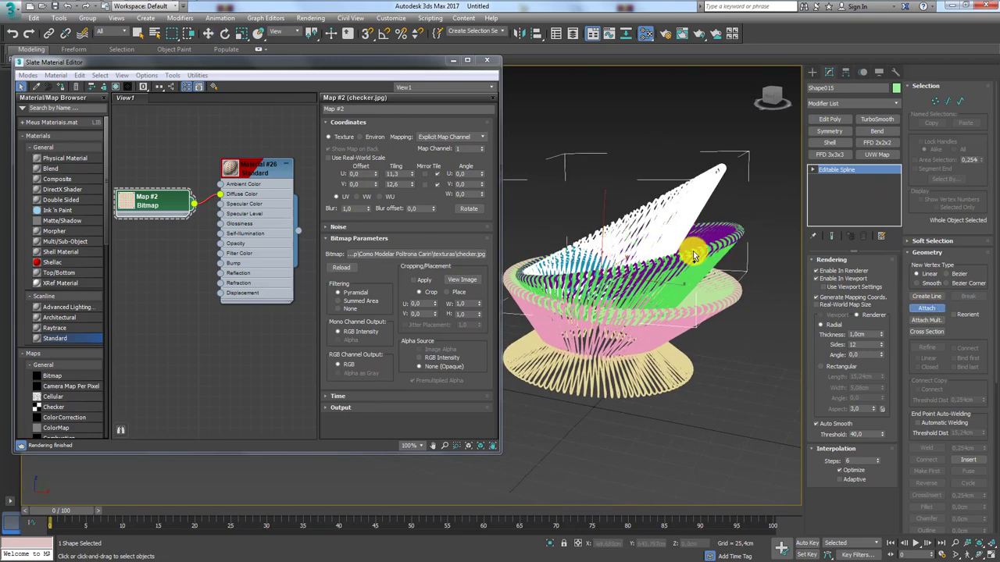
pyautogui.click(712, 263)
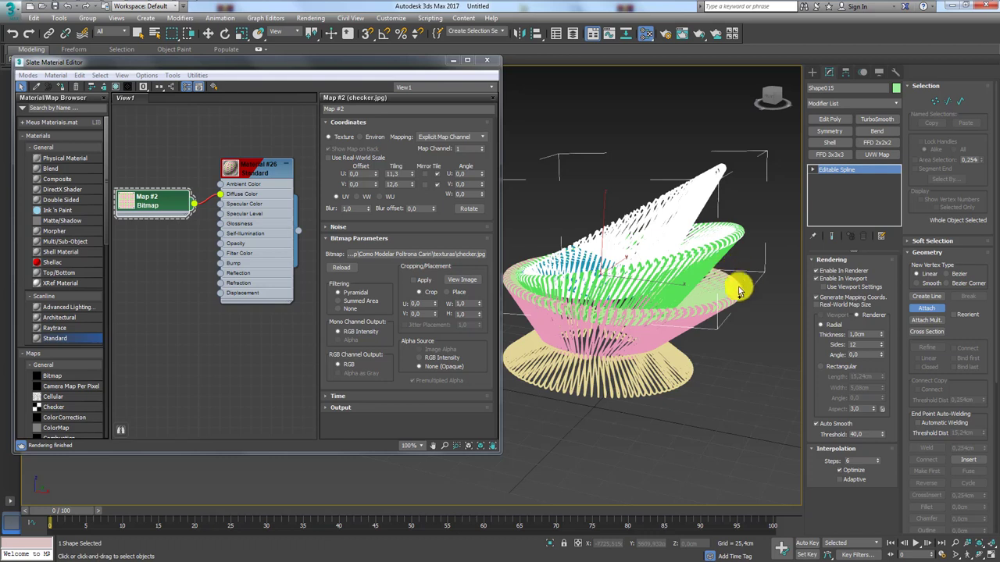
pyautogui.click(726, 295)
pyautogui.click(719, 312)
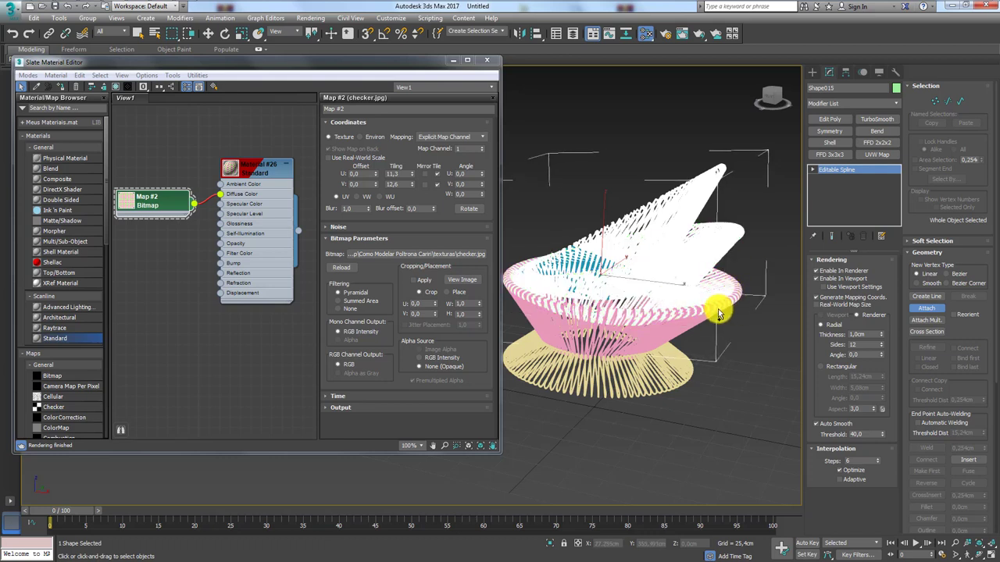
pyautogui.click(655, 371)
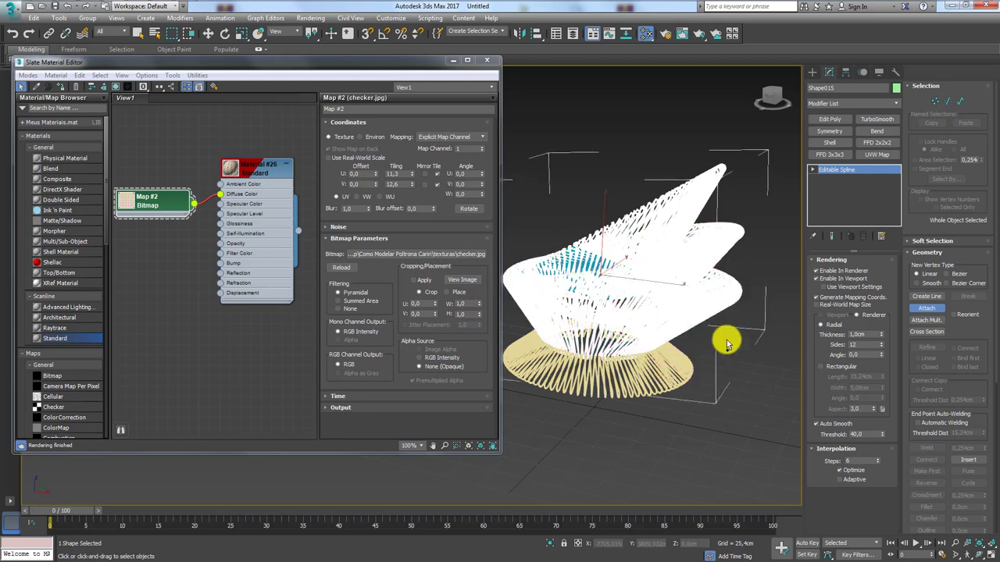
pyautogui.click(580, 287)
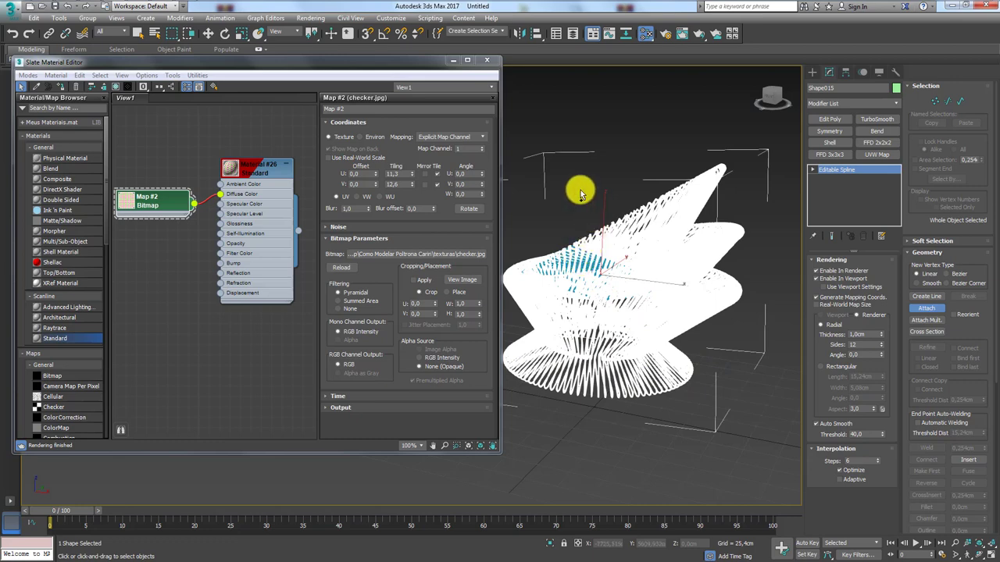
pyautogui.keyDown('alt'); pyautogui.moveTo(563, 201); pyautogui.dragTo(614, 196, button='middle'); pyautogui.keyUp('alt')
pyautogui.press('w')
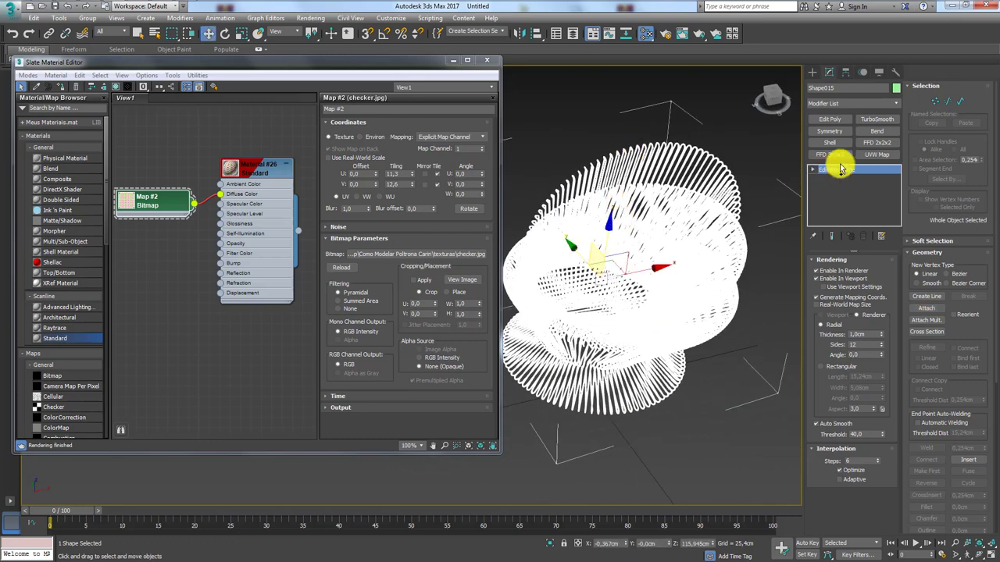
pyautogui.click(768, 172)
# - Unhide all hidden objects from a top-down view of the scene
pyautogui.keyDown('alt'); pyautogui.moveTo(698, 252); pyautogui.dragTo(672, 281, button='middle'); pyautogui.keyUp('alt')
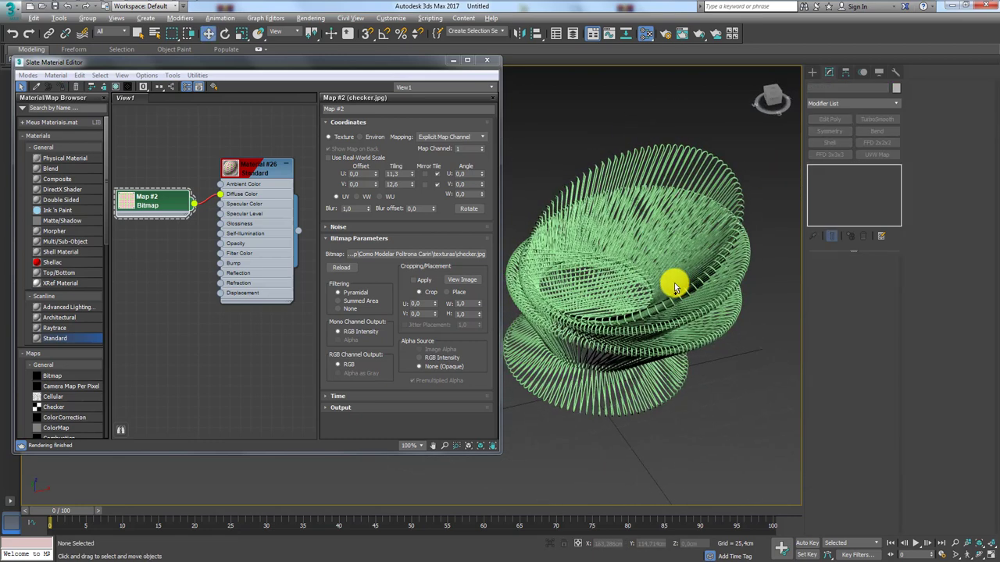
pyautogui.scroll(3, 699, 286)
pyautogui.scroll(-5, 607, 417)
pyautogui.keyDown('alt'); pyautogui.moveTo(607, 417); pyautogui.dragTo(508, 531, button='middle'); pyautogui.keyUp('alt')
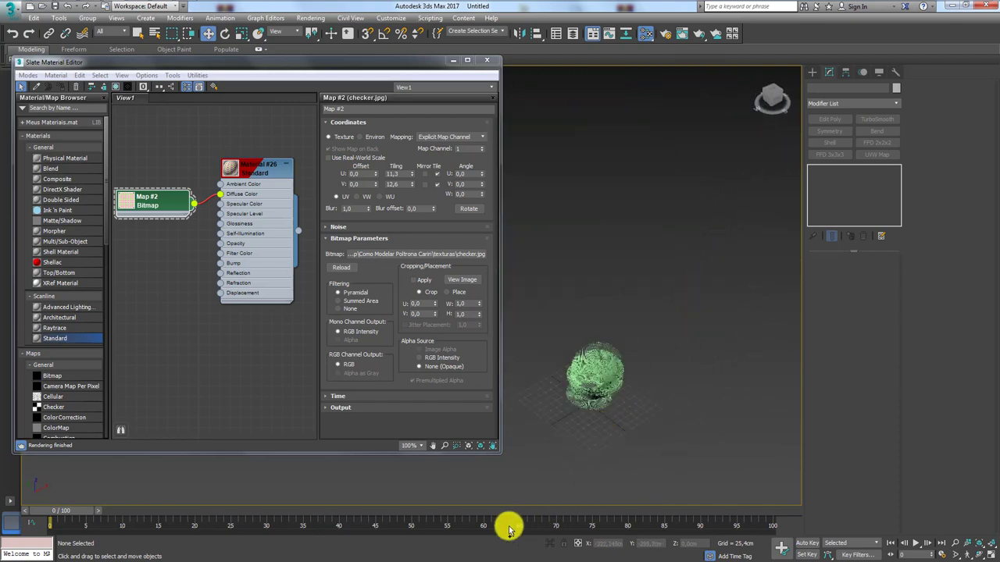
pyautogui.rightClick(578, 384)
pyautogui.click(601, 349)
# - Reposition the Material #26 node and select the checker-textured torus
pyautogui.scroll(2, 613, 267)
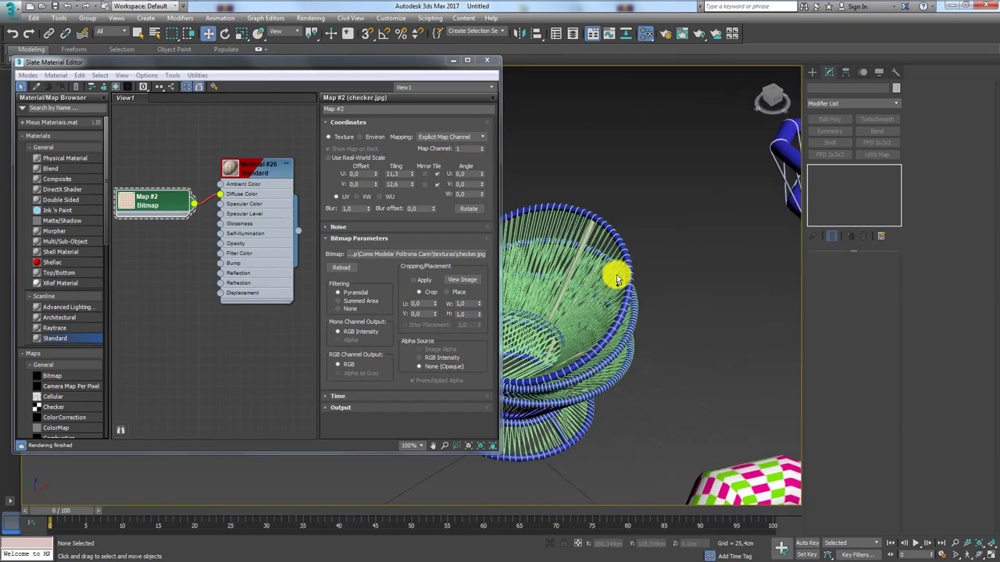
pyautogui.scroll(2, 616, 273)
pyautogui.scroll(2, 628, 241)
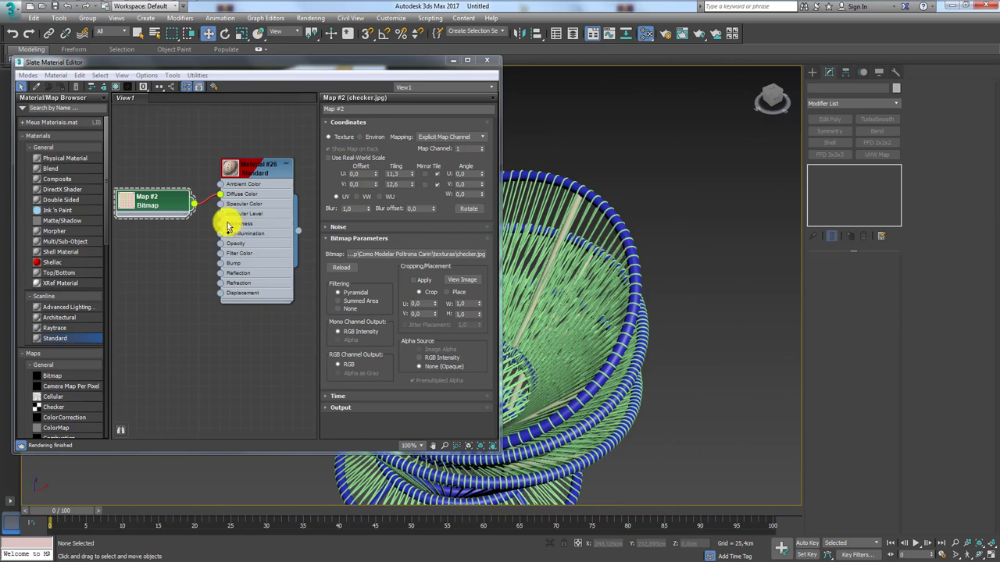
pyautogui.moveTo(254, 176)
pyautogui.mouseDown()
pyautogui.moveTo(254, 201)
pyautogui.moveTo(268, 193)
pyautogui.mouseUp()
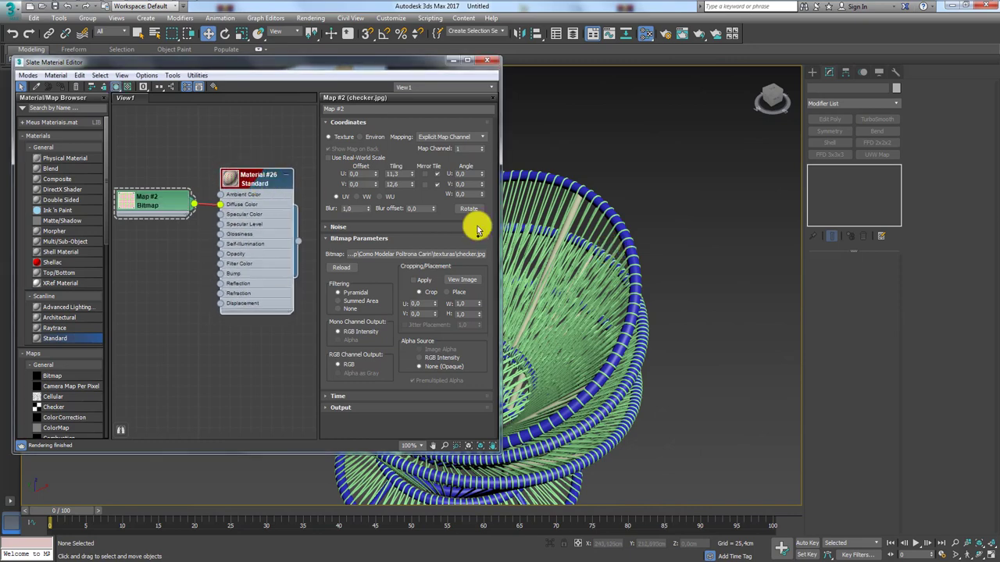
pyautogui.scroll(-2, 665, 276)
pyautogui.scroll(-2, 640, 259)
pyautogui.scroll(-2, 646, 302)
pyautogui.scroll(3, 646, 301)
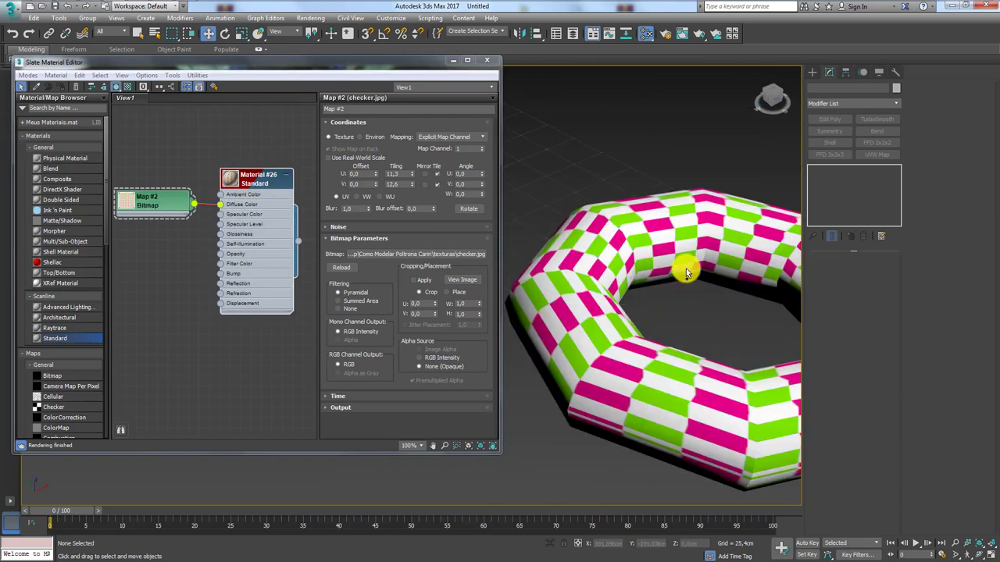
pyautogui.scroll(-2, 685, 265)
pyautogui.click(596, 275)
pyautogui.keyDown('alt'); pyautogui.moveTo(596, 275); pyautogui.dragTo(628, 294, button='middle'); pyautogui.keyUp('alt')
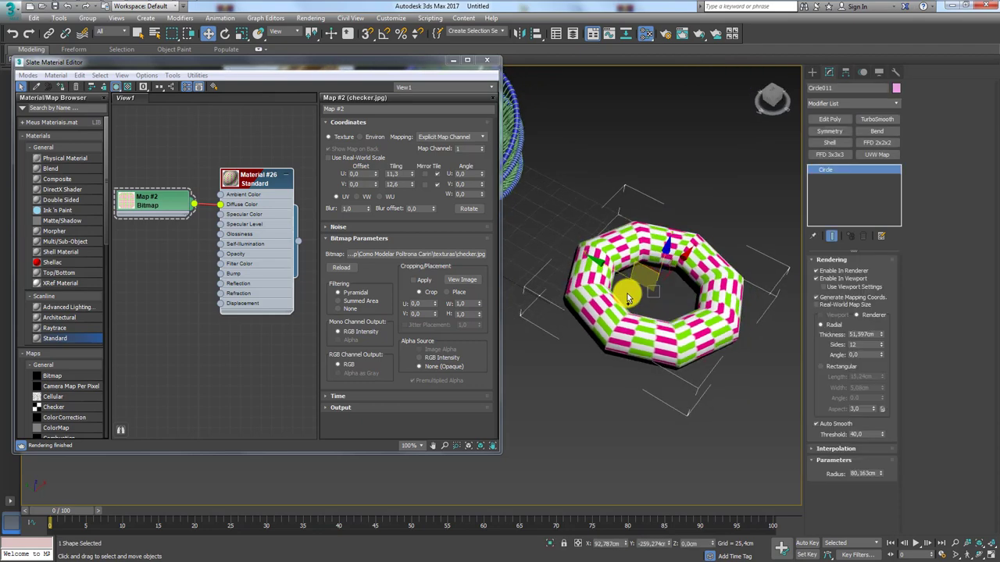
# - Disconnect the Map #2 checker bitmap and delete the Material #26 node
pyautogui.click(159, 202)
pyautogui.moveTo(158, 201)
pyautogui.mouseDown()
pyautogui.moveTo(156, 192)
pyautogui.moveTo(204, 166)
pyautogui.mouseUp()
pyautogui.moveTo(226, 199); pyautogui.dragTo(201, 217)
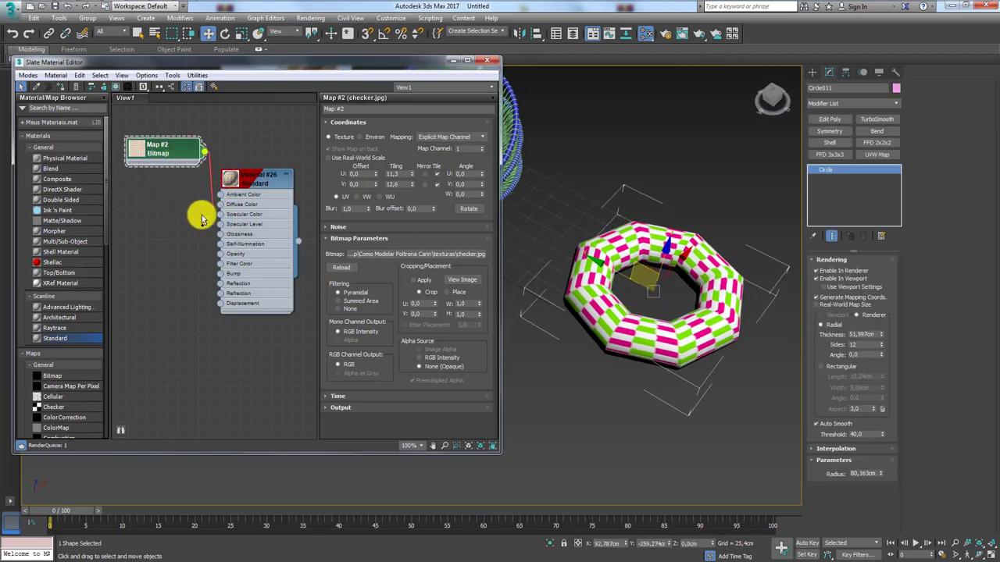
pyautogui.moveTo(263, 178); pyautogui.dragTo(263, 170)
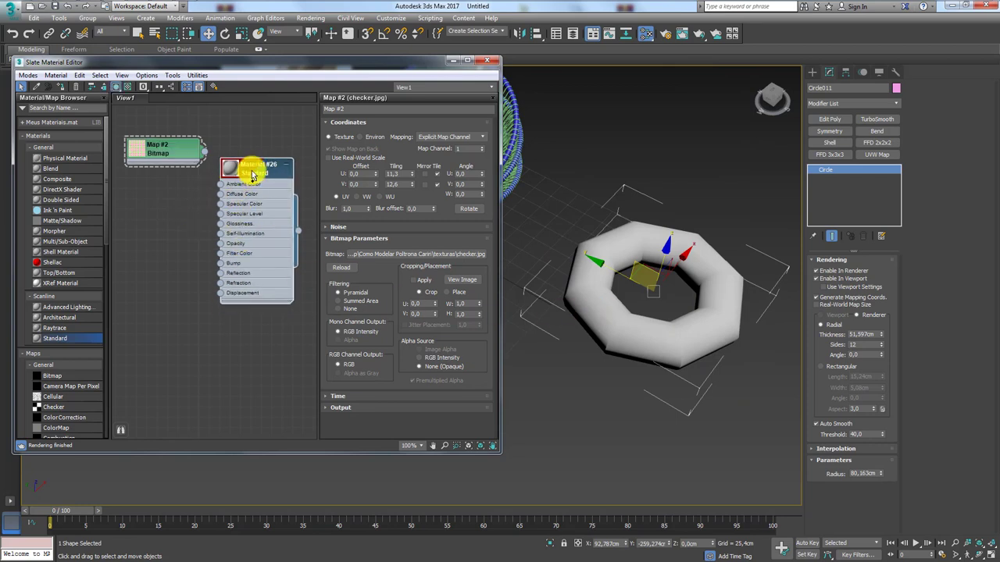
pyautogui.press('Delete')
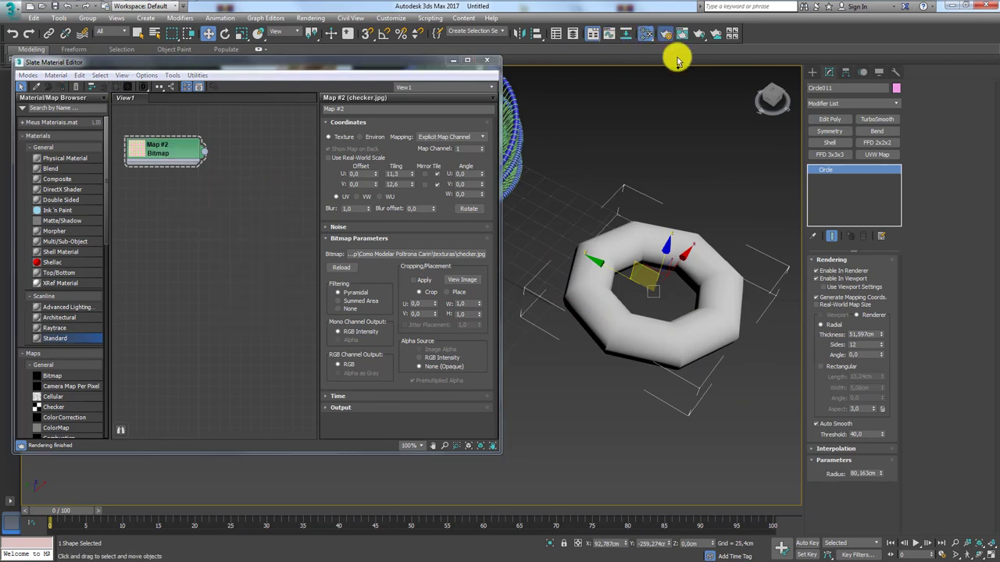
# - Set the Render Setup renderer to V-Ray Adv 3.40.01
pyautogui.click(664, 33)
pyautogui.click(625, 95)
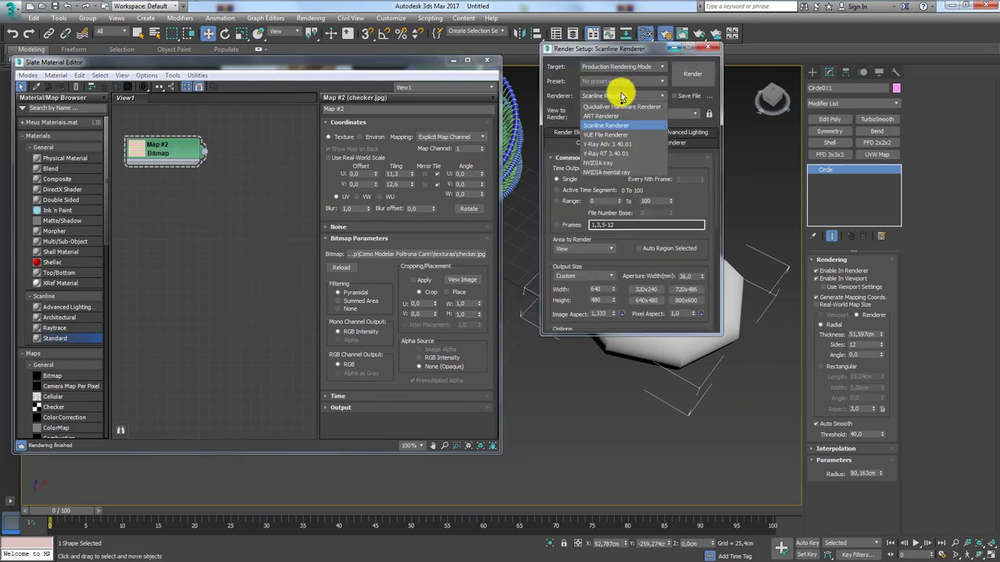
pyautogui.click(617, 145)
# - Add a new VRayMtl node, Material #27, to the Slate view
pyautogui.moveTo(212, 183); pyautogui.dragTo(234, 174, button='middle')
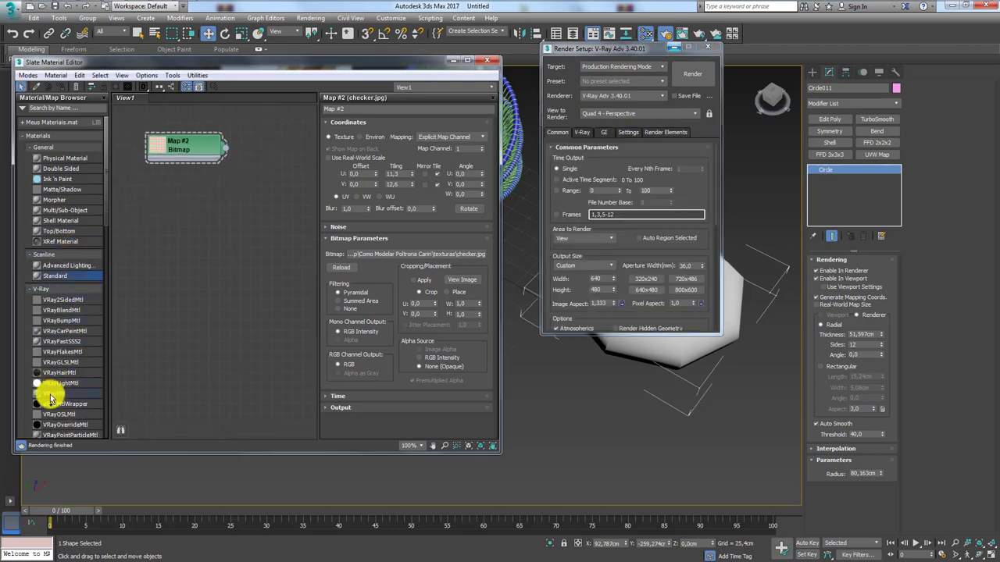
pyautogui.moveTo(51, 400)
pyautogui.mouseDown()
pyautogui.moveTo(174, 219)
pyautogui.moveTo(273, 193)
pyautogui.mouseUp()
pyautogui.moveTo(172, 159); pyautogui.dragTo(152, 131)
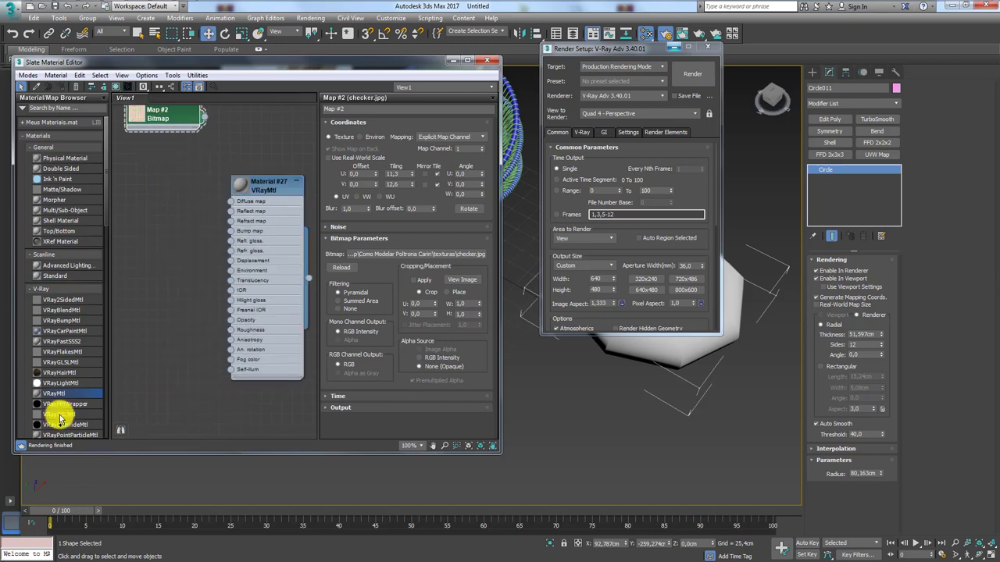
# - Bring displace.jpg from the texturas folder in as a new Map #3 bitmap node
pyautogui.click(43, 8)
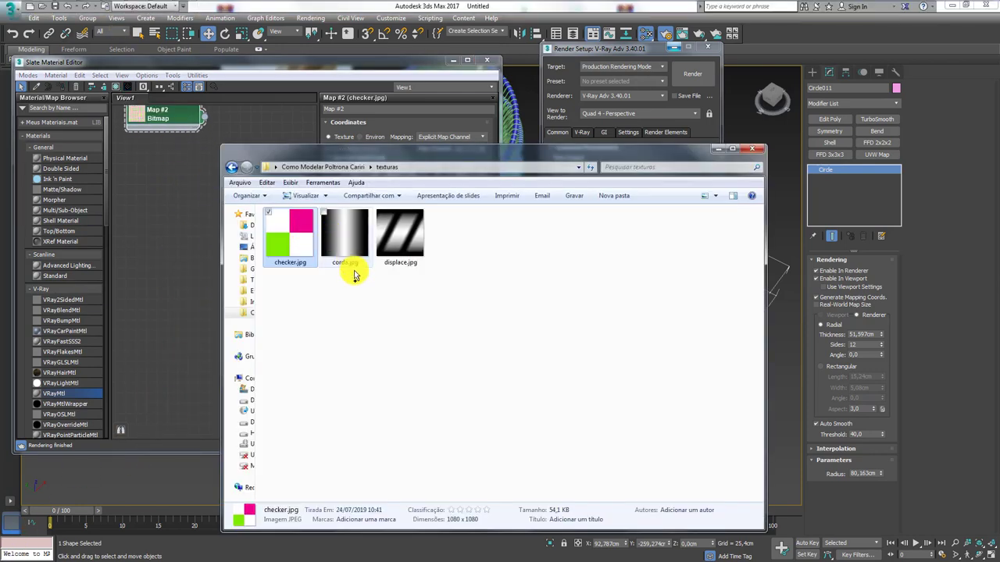
pyautogui.click(390, 234)
pyautogui.moveTo(171, 207); pyautogui.dragTo(170, 205)
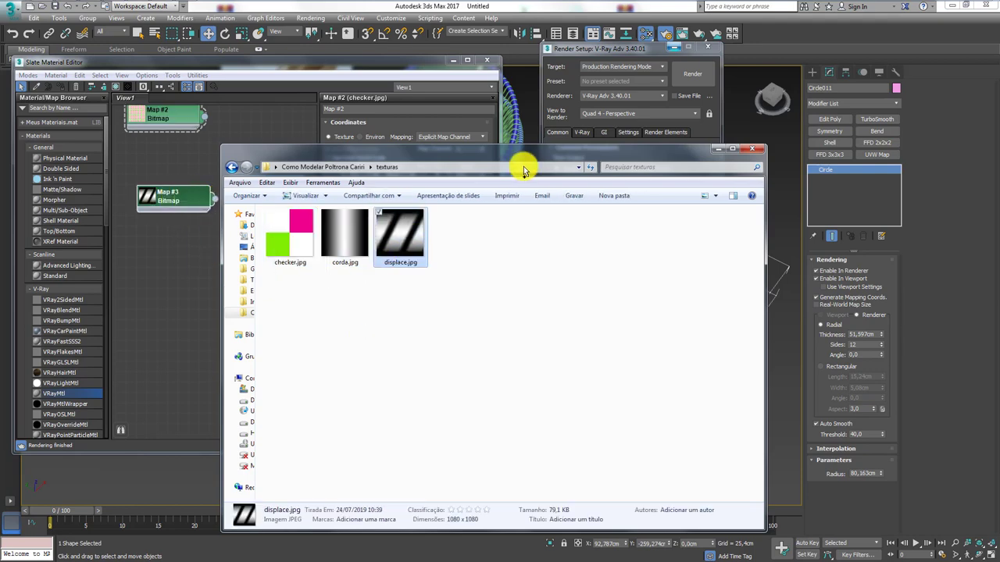
pyautogui.click(710, 149)
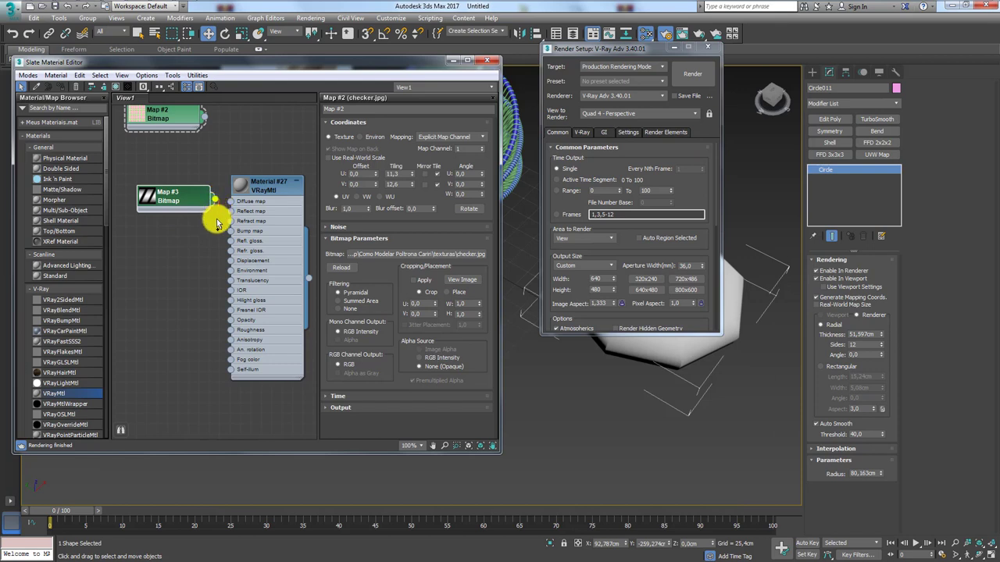
# - Wire the displace.jpg map (Map #3) into Material #27's Diffuse and show it shaded on the torus
pyautogui.moveTo(216, 220)
pyautogui.mouseDown()
pyautogui.moveTo(218, 234)
pyautogui.moveTo(232, 203)
pyautogui.mouseUp()
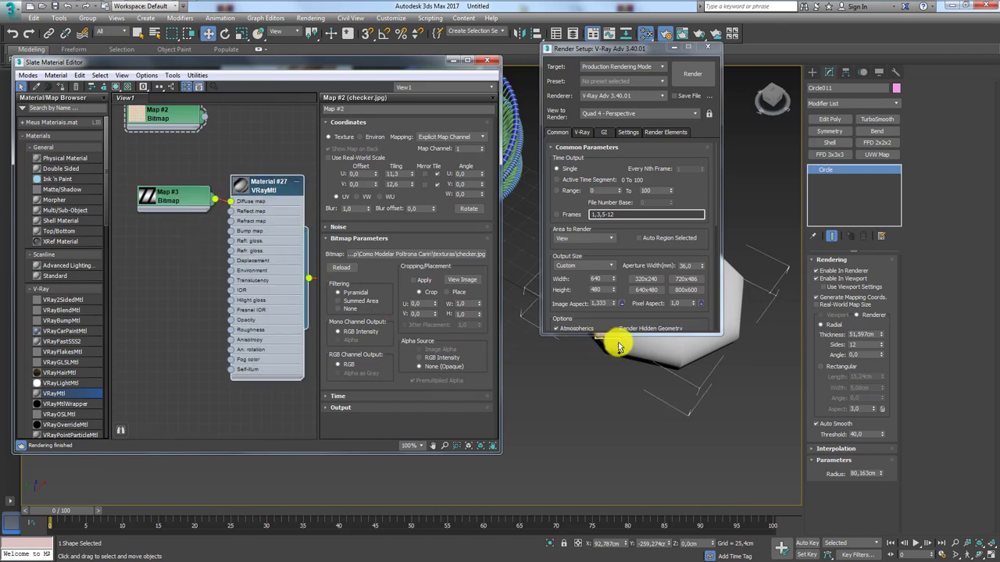
pyautogui.click(708, 47)
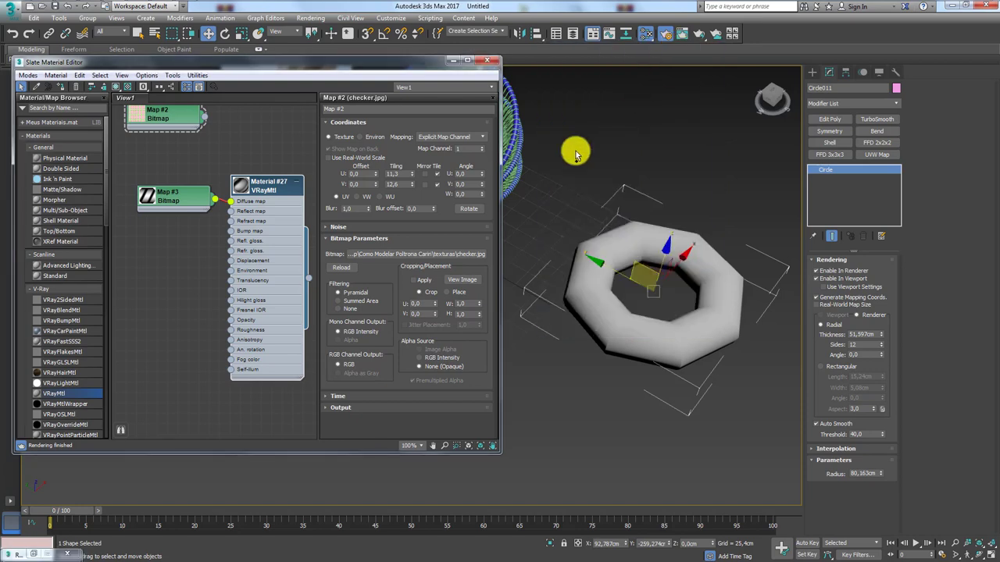
pyautogui.click(116, 87)
pyautogui.moveTo(669, 337)
pyautogui.keyDown('alt'); pyautogui.mouseDown(button='middle')
pyautogui.moveTo(559, 272)
pyautogui.moveTo(645, 252)
pyautogui.moveTo(633, 317)
pyautogui.moveTo(576, 319)
pyautogui.mouseUp(button='middle'); pyautogui.keyUp('alt')
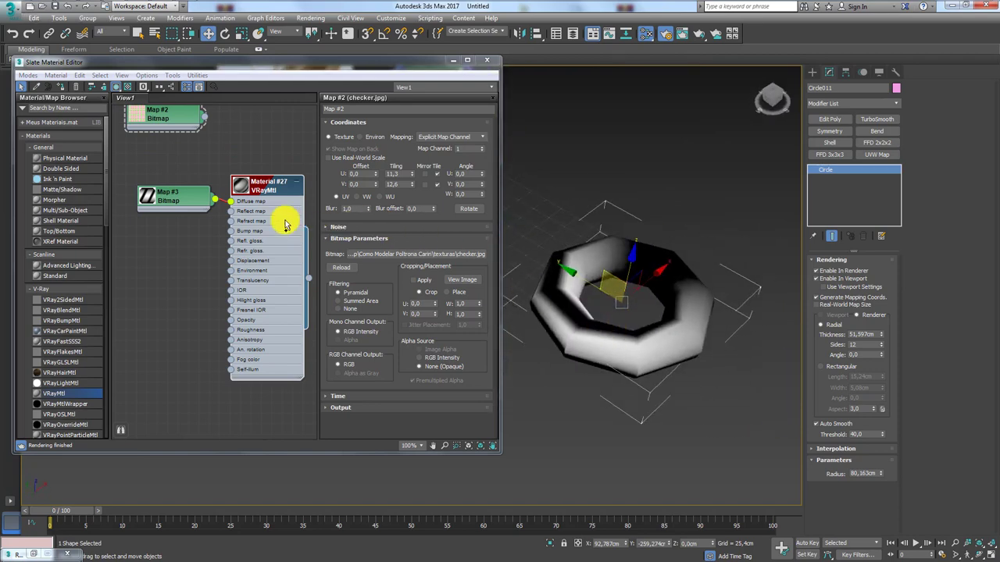
pyautogui.moveTo(188, 203); pyautogui.dragTo(159, 205)
pyautogui.click(155, 210)
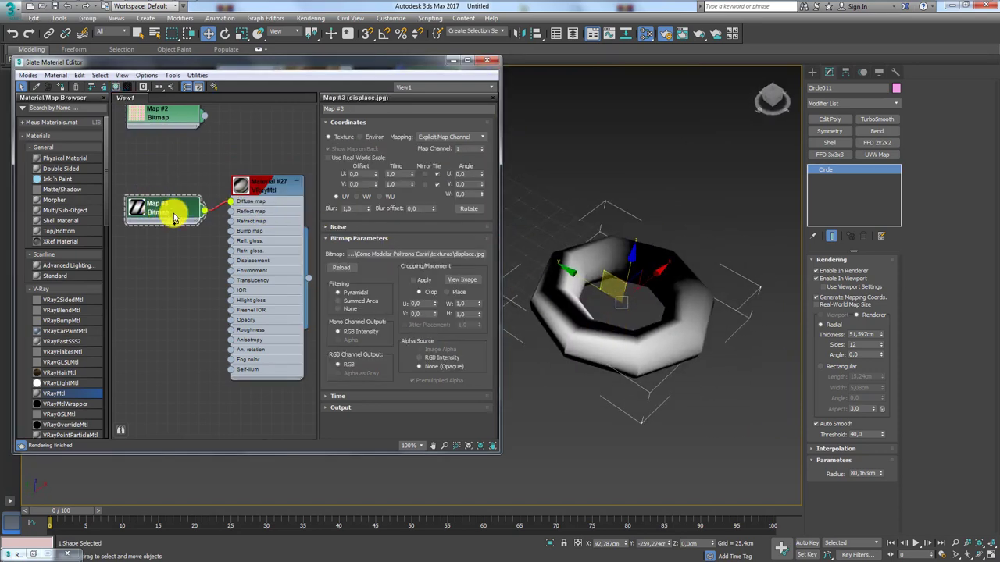
# - Try different U and V tiling values on the displace.jpg map, landing on U 2,7
pyautogui.moveTo(163, 214); pyautogui.dragTo(153, 202)
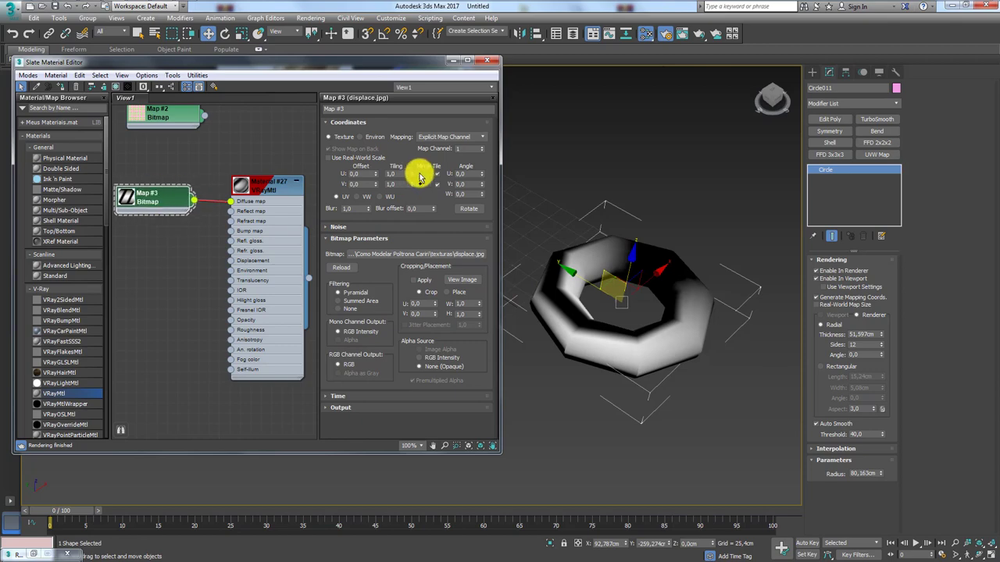
pyautogui.moveTo(416, 175); pyautogui.dragTo(413, 133)
pyautogui.moveTo(414, 179); pyautogui.dragTo(407, 93)
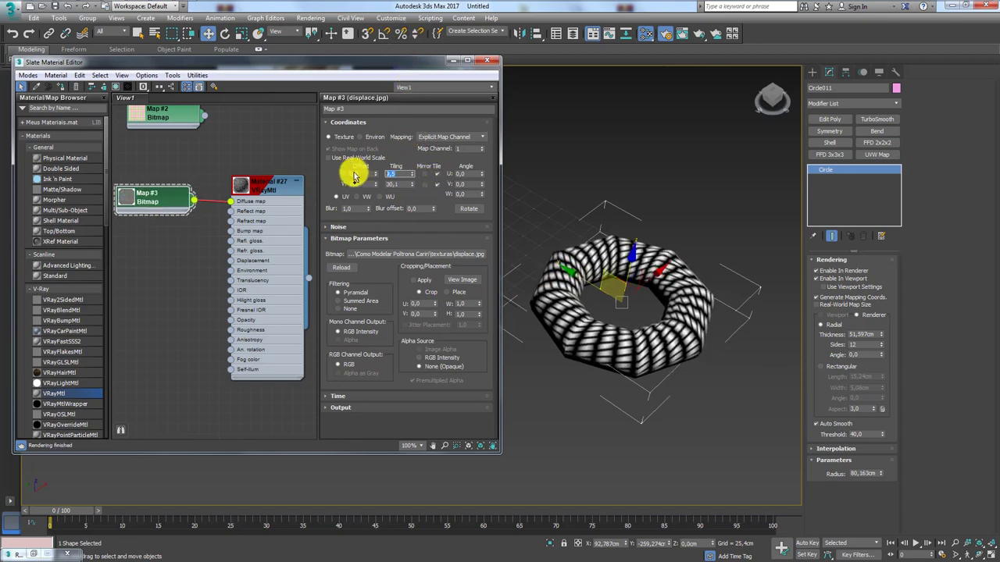
pyautogui.write('1')
pyautogui.press('Return')
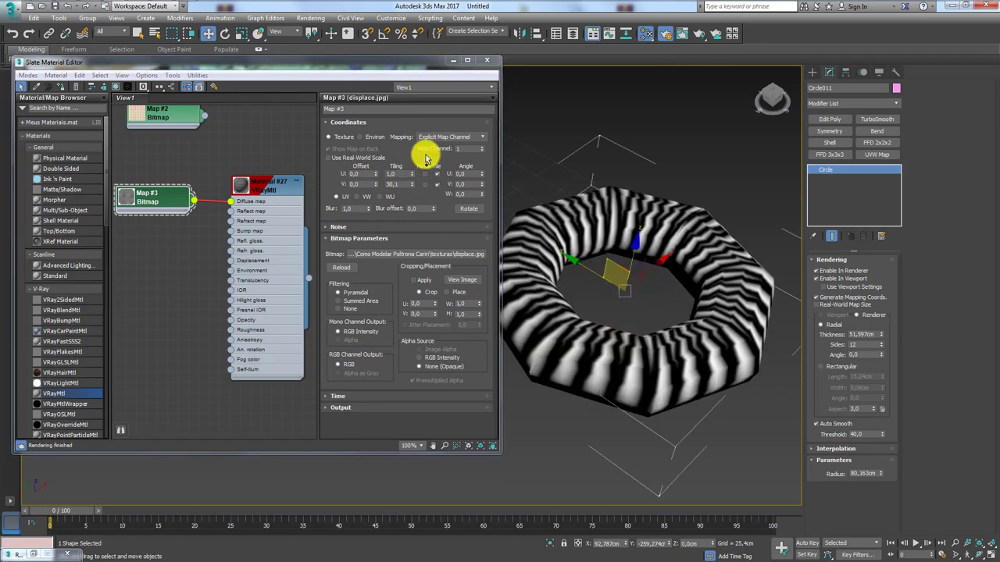
pyautogui.moveTo(413, 176); pyautogui.dragTo(415, 167)
# - Show edged faces and give the ring 16 interpolation steps and 39 sides
pyautogui.keyDown('alt'); pyautogui.moveTo(614, 275); pyautogui.dragTo(617, 335, button='middle'); pyautogui.keyUp('alt')
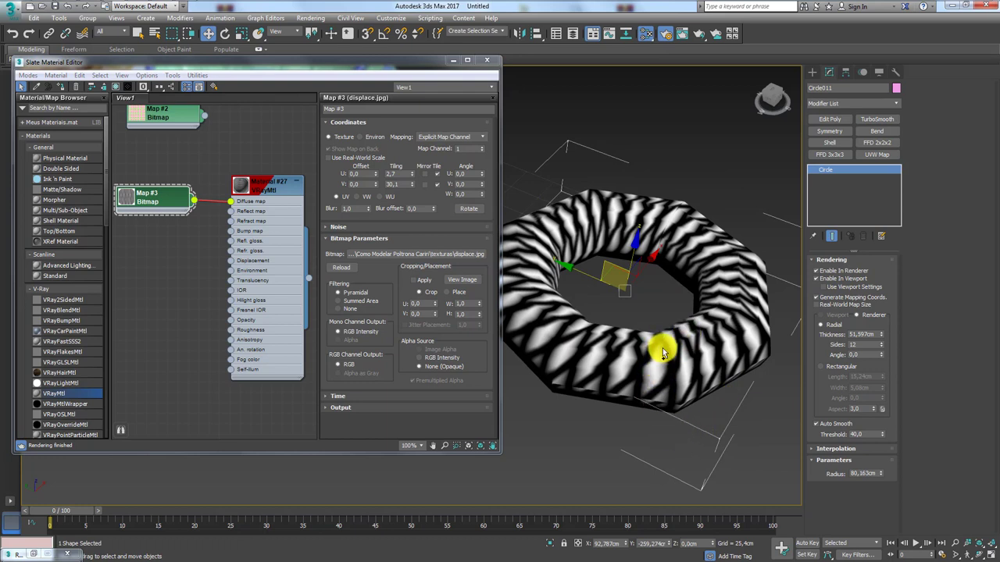
pyautogui.press('F4')
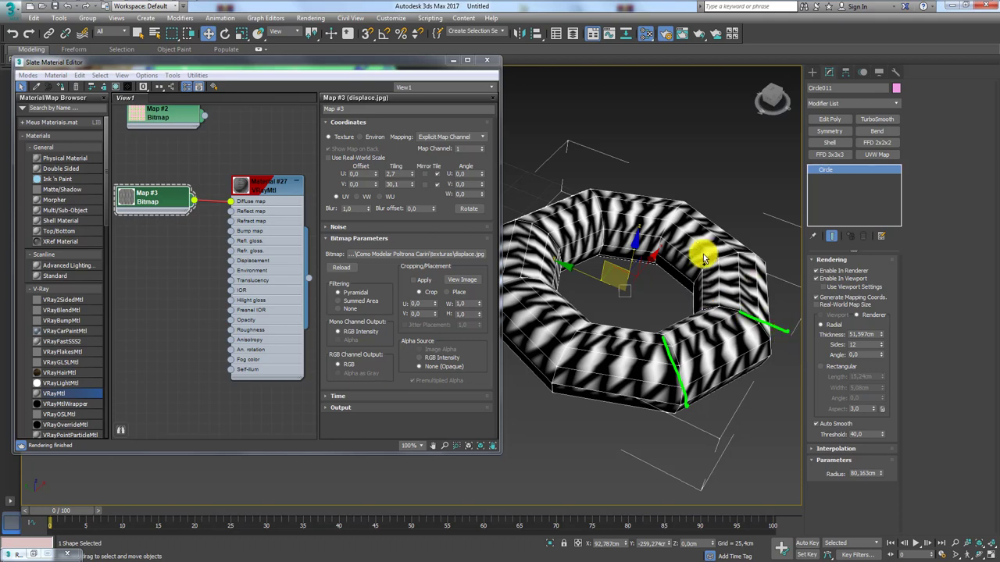
pyautogui.click(834, 448)
pyautogui.write('1')
pyautogui.press('Return')
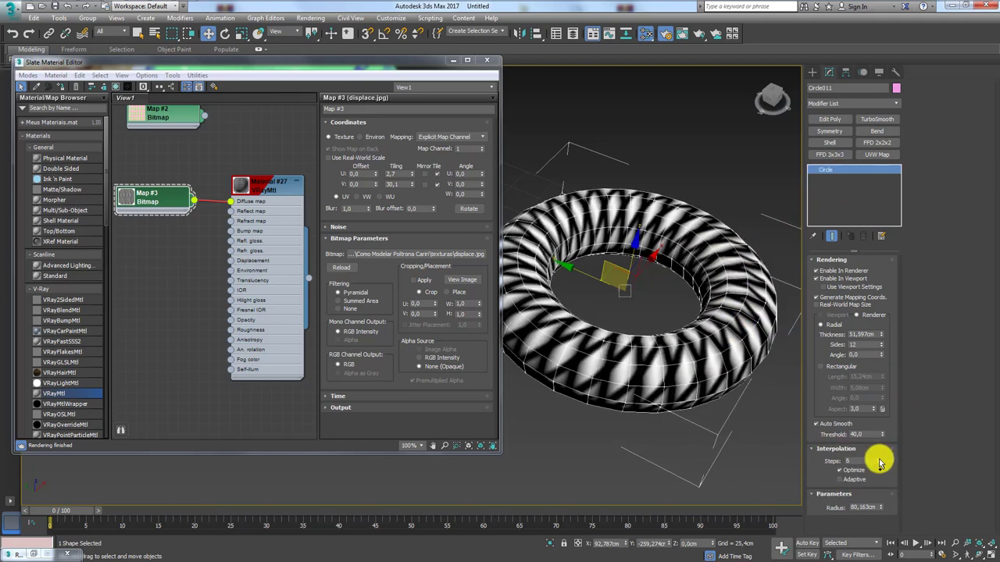
pyautogui.moveTo(879, 464); pyautogui.dragTo(871, 462)
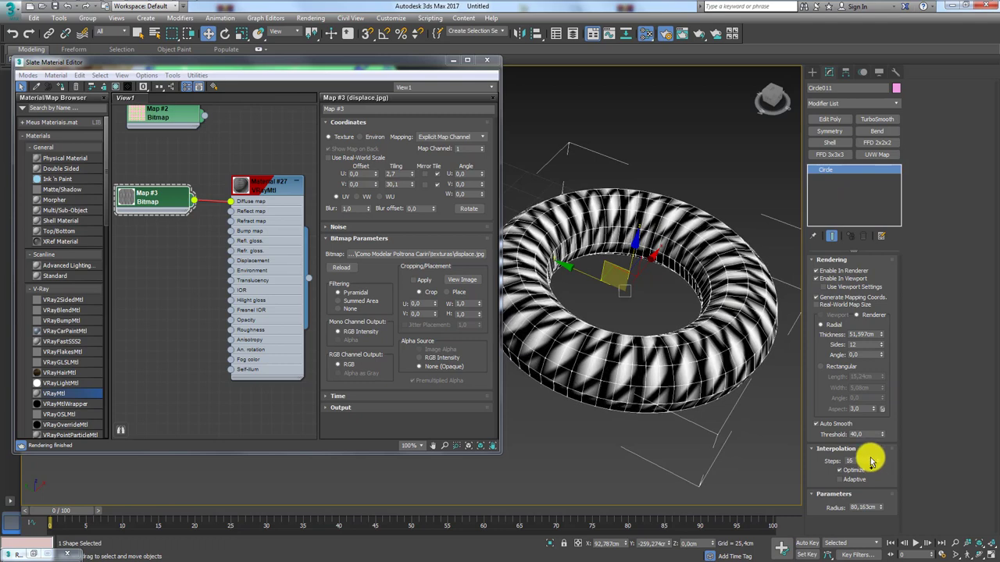
pyautogui.moveTo(881, 347); pyautogui.dragTo(881, 331)
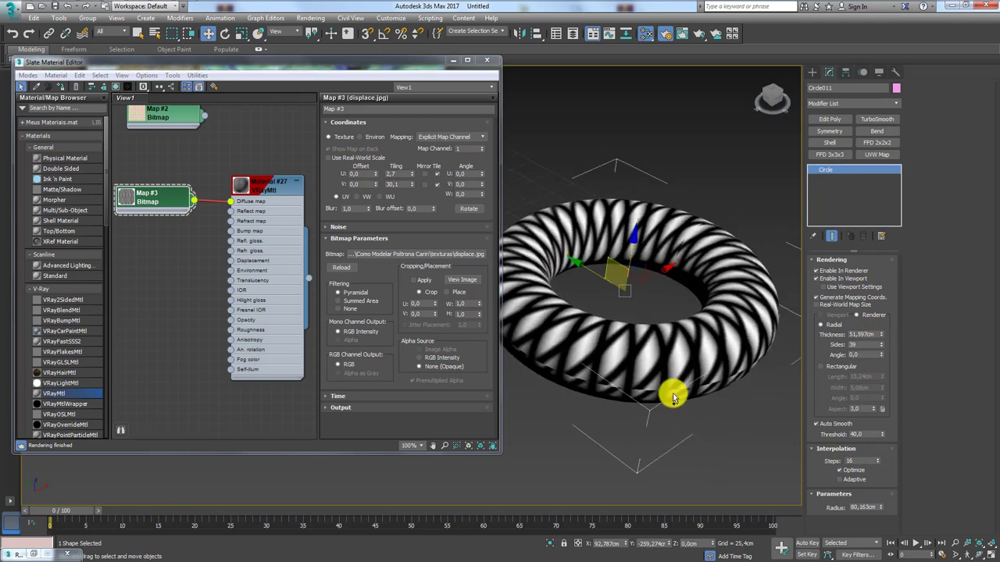
# - Set the displace map tiling to U 3,0 and V 30,0 for a finer woven pattern
pyautogui.moveTo(670, 396)
pyautogui.keyDown('alt'); pyautogui.mouseDown(button='middle')
pyautogui.moveTo(647, 346)
pyautogui.moveTo(697, 375)
pyautogui.moveTo(513, 287)
pyautogui.mouseUp(button='middle'); pyautogui.keyUp('alt')
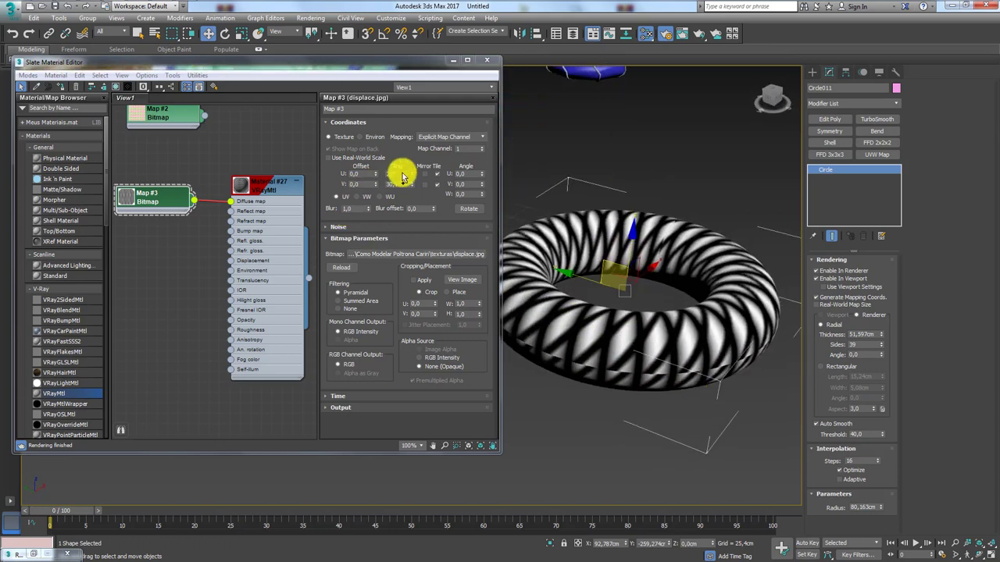
pyautogui.click(386, 175)
pyautogui.moveTo(609, 328)
pyautogui.keyDown('alt'); pyautogui.mouseDown(button='middle')
pyautogui.moveTo(663, 346)
pyautogui.moveTo(729, 315)
pyautogui.mouseUp(button='middle'); pyautogui.keyUp('alt')
pyautogui.press('Tab')
pyautogui.write('30')
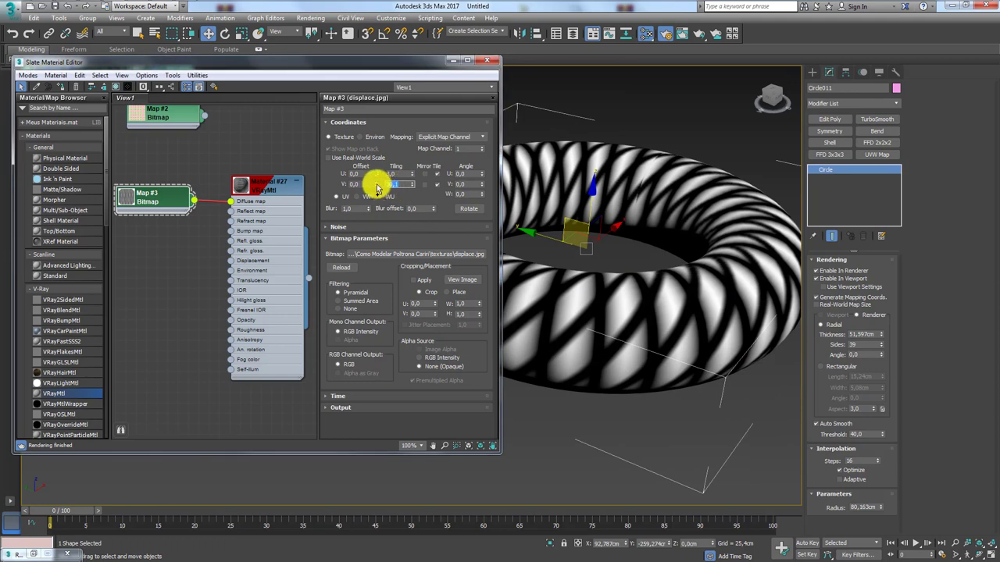
pyautogui.press('Return')
pyautogui.moveTo(607, 286)
pyautogui.keyDown('alt'); pyautogui.mouseDown(button='middle')
pyautogui.moveTo(655, 324)
pyautogui.moveTo(661, 346)
pyautogui.moveTo(654, 473)
pyautogui.moveTo(655, 414)
pyautogui.moveTo(631, 334)
pyautogui.moveTo(619, 353)
pyautogui.moveTo(625, 328)
pyautogui.mouseUp(button='middle'); pyautogui.keyUp('alt')
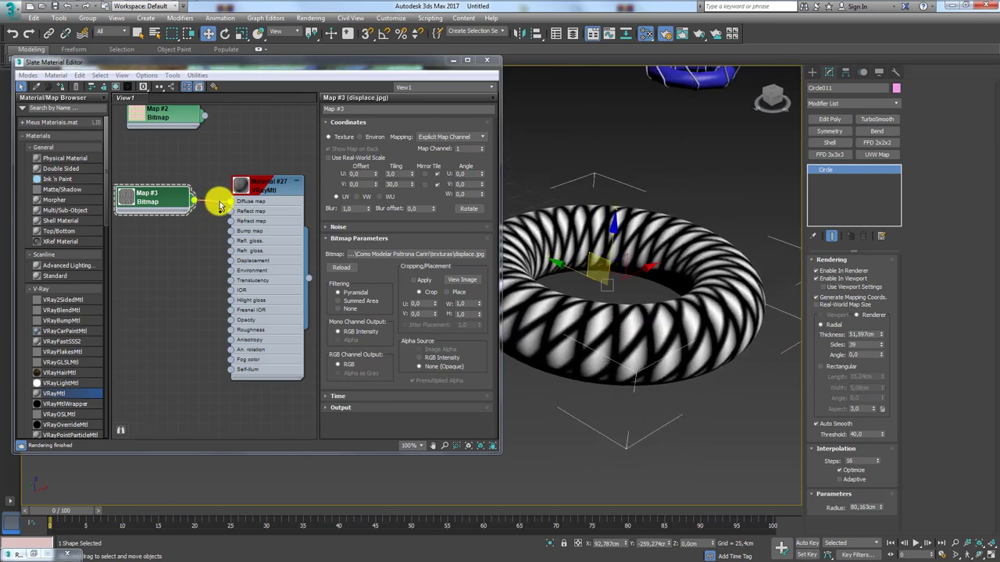
# - Move the displace.jpg map's wire from Diffuse to Material #27's Displacement input
pyautogui.moveTo(176, 203)
pyautogui.mouseDown()
pyautogui.moveTo(186, 194)
pyautogui.moveTo(209, 305)
pyautogui.moveTo(231, 261)
pyautogui.moveTo(157, 197)
pyautogui.mouseUp()
pyautogui.doubleClick(241, 186)
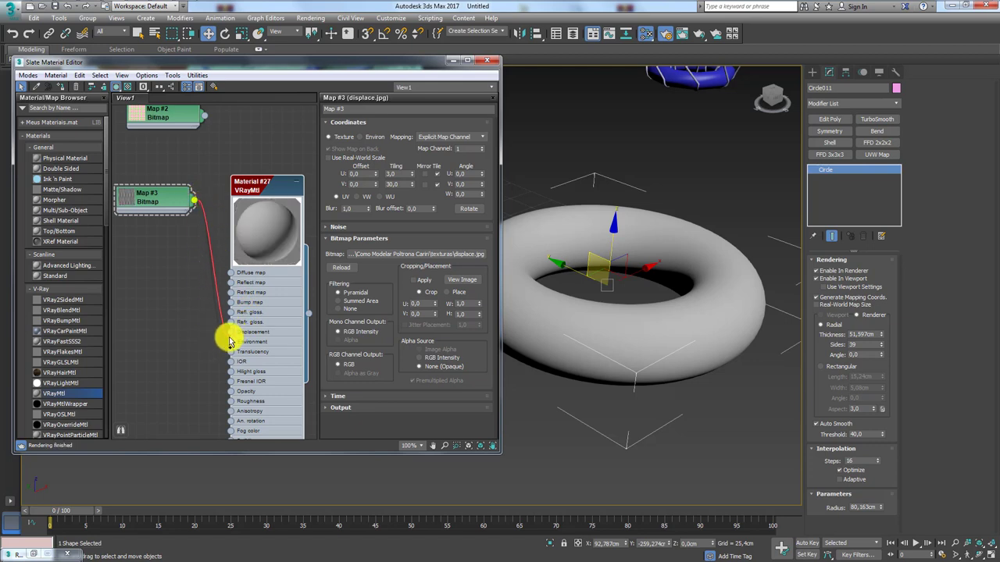
pyautogui.keyDown('alt'); pyautogui.moveTo(647, 290); pyautogui.dragTo(635, 296, button='middle'); pyautogui.keyUp('alt')
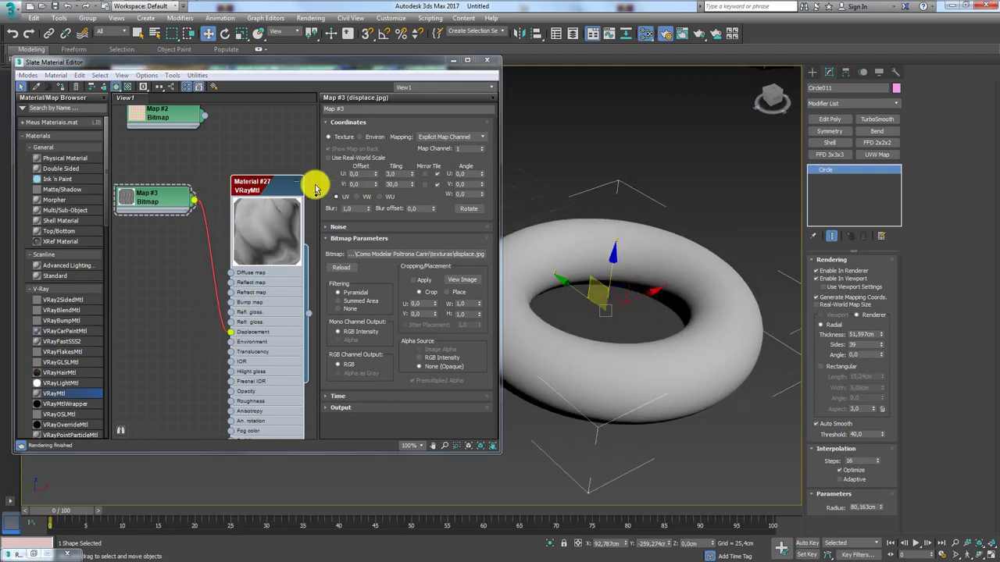
pyautogui.moveTo(281, 185); pyautogui.dragTo(270, 141)
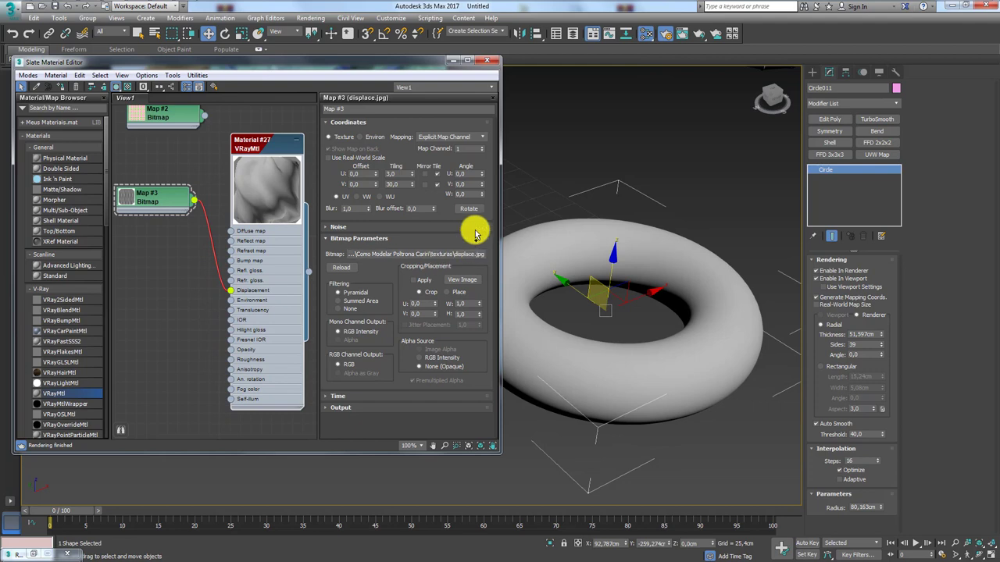
# - Set the V-Ray material's Displace amount to 2,0 in its Maps rollout
pyautogui.click(261, 149)
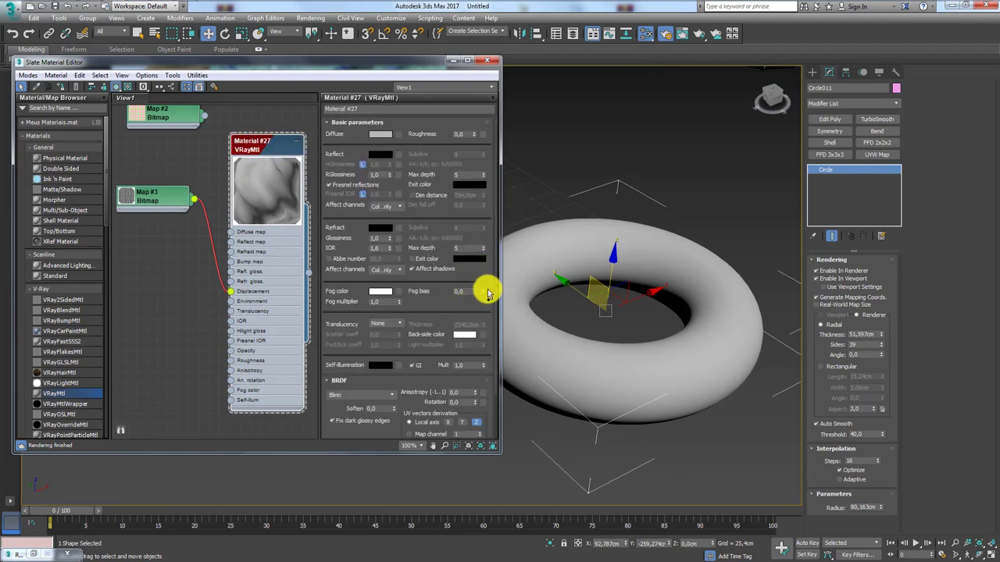
pyautogui.scroll(-5, 487, 285)
pyautogui.click(357, 409)
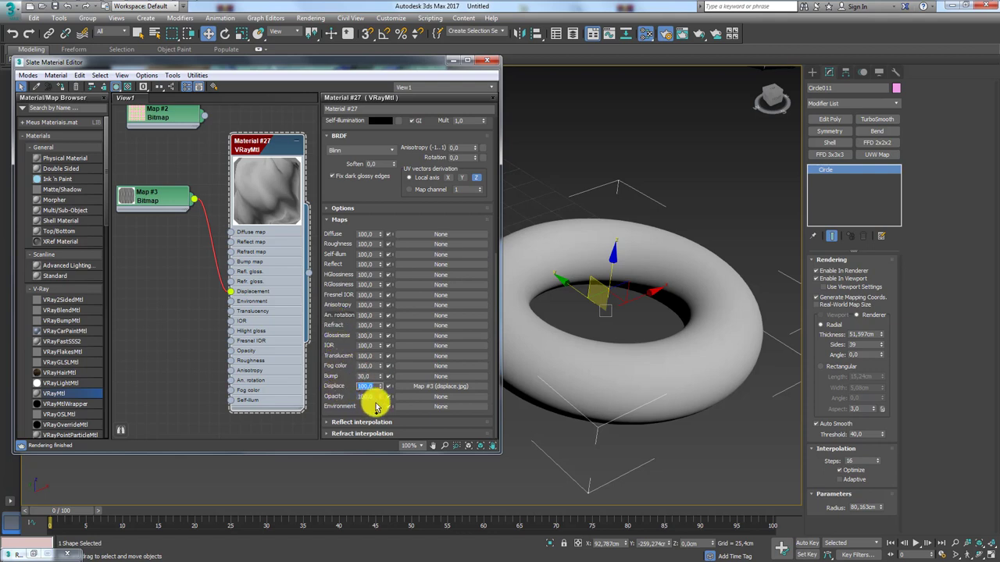
pyautogui.moveTo(578, 357); pyautogui.dragTo(611, 346, button='middle')
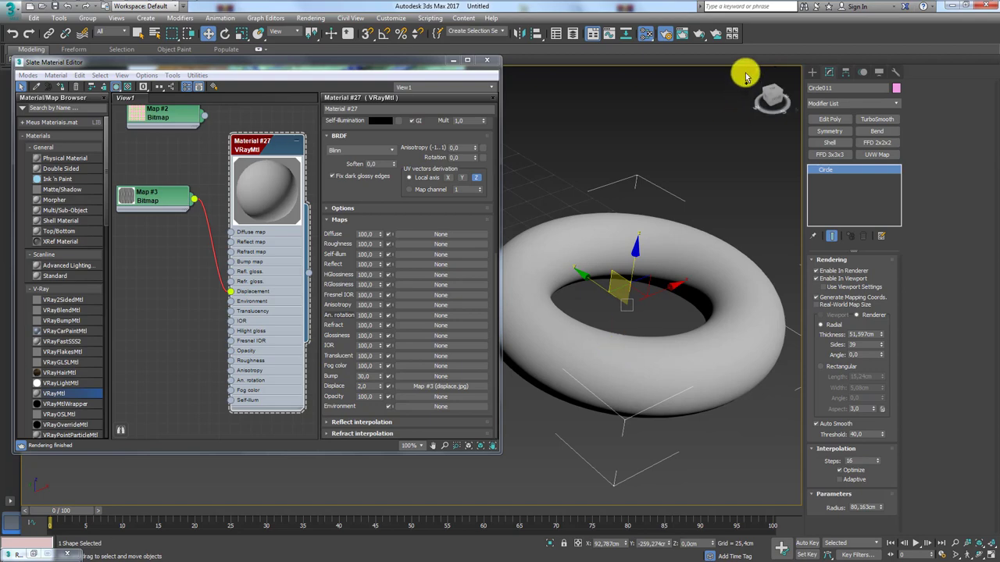
# - Draw a VRayLight plane light in the scene
pyautogui.scroll(-3, 700, 192)
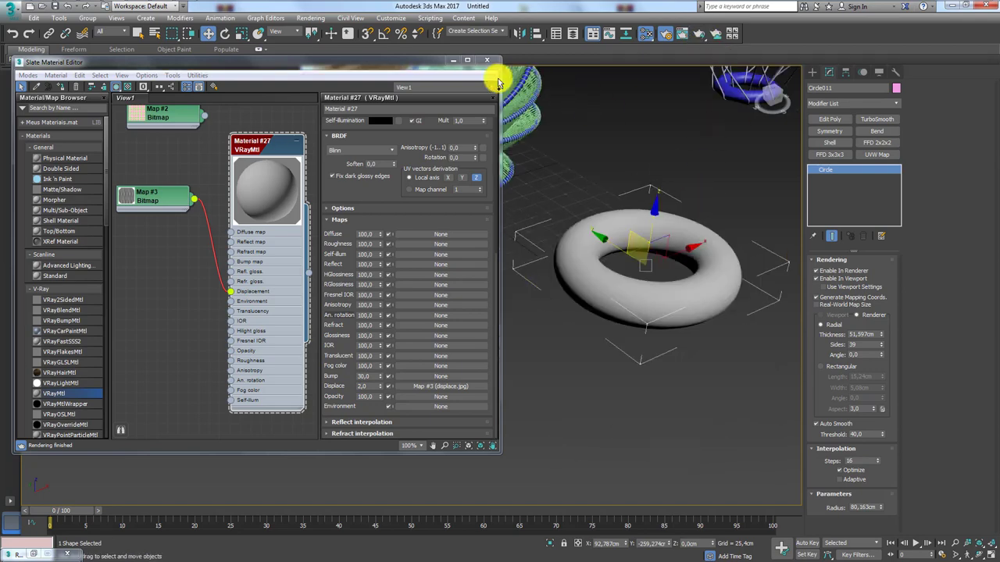
pyautogui.click(453, 60)
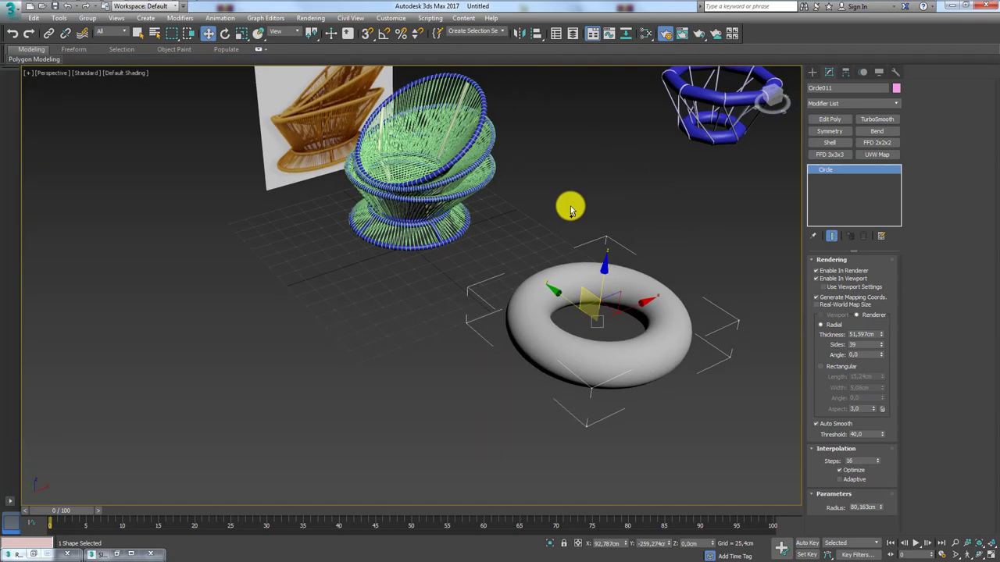
pyautogui.click(812, 72)
pyautogui.click(837, 87)
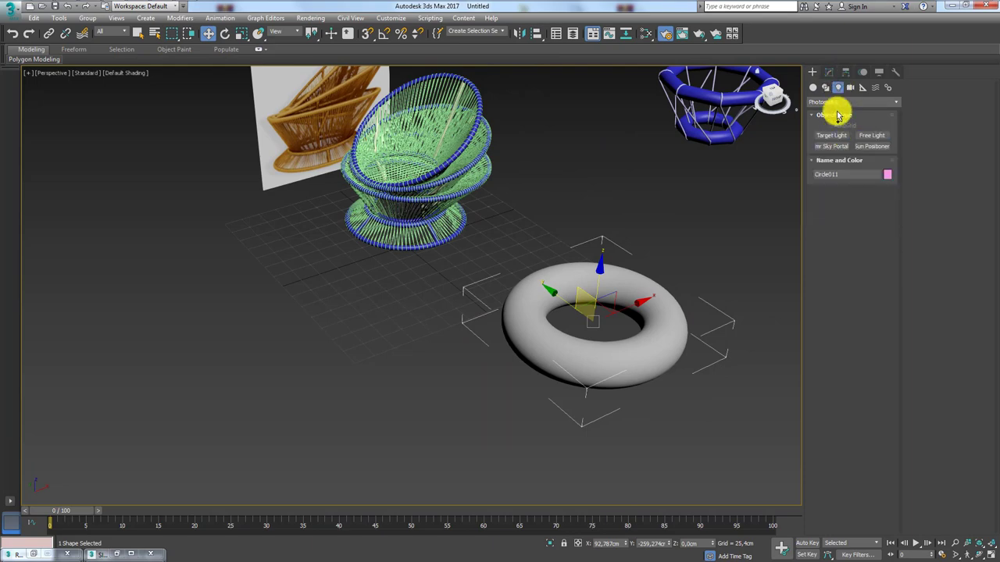
pyautogui.click(824, 134)
pyautogui.click(831, 135)
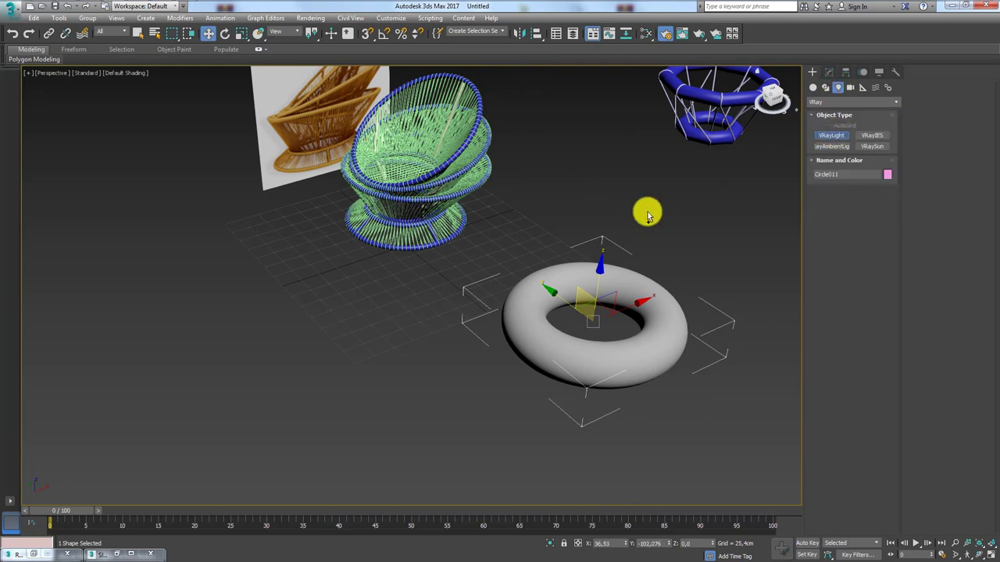
pyautogui.keyDown('alt'); pyautogui.moveTo(648, 212); pyautogui.dragTo(455, 336, button='middle'); pyautogui.keyUp('alt')
pyautogui.moveTo(419, 319)
pyautogui.mouseDown()
pyautogui.moveTo(651, 393)
pyautogui.moveTo(708, 397)
pyautogui.mouseUp()
# - Raise the light above the ring, set its multiplier to 10, and isolate it with the torus
pyautogui.press('w')
pyautogui.moveTo(708, 398)
pyautogui.keyDown('alt'); pyautogui.mouseDown(button='middle')
pyautogui.moveTo(670, 323)
pyautogui.moveTo(587, 284)
pyautogui.mouseUp(button='middle'); pyautogui.keyUp('alt')
pyautogui.moveTo(586, 283); pyautogui.dragTo(598, 160)
pyautogui.keyDown('alt'); pyautogui.moveTo(598, 160); pyautogui.dragTo(820, 60, button='middle'); pyautogui.keyUp('alt')
pyautogui.click(828, 71)
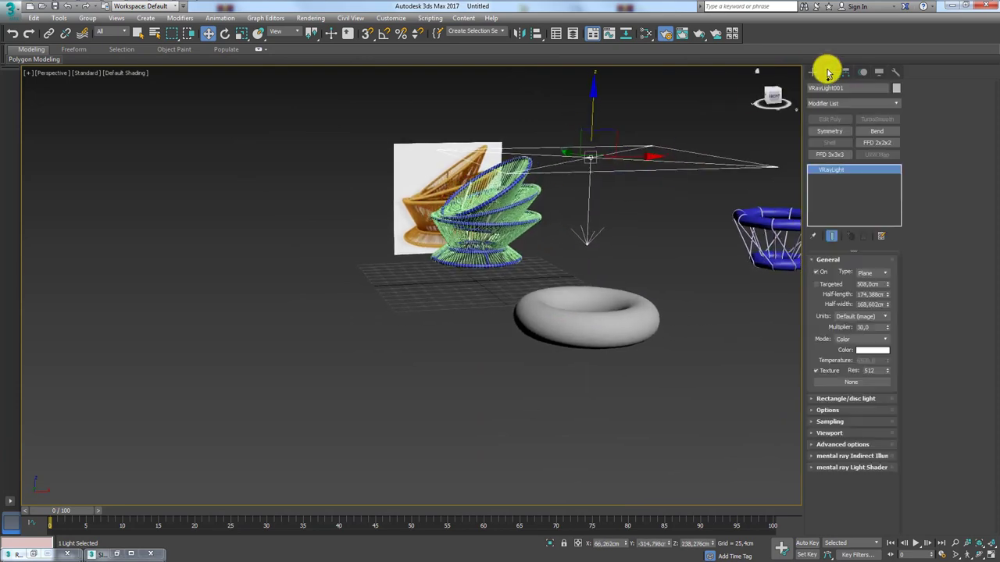
pyautogui.write('10')
pyautogui.press('Return')
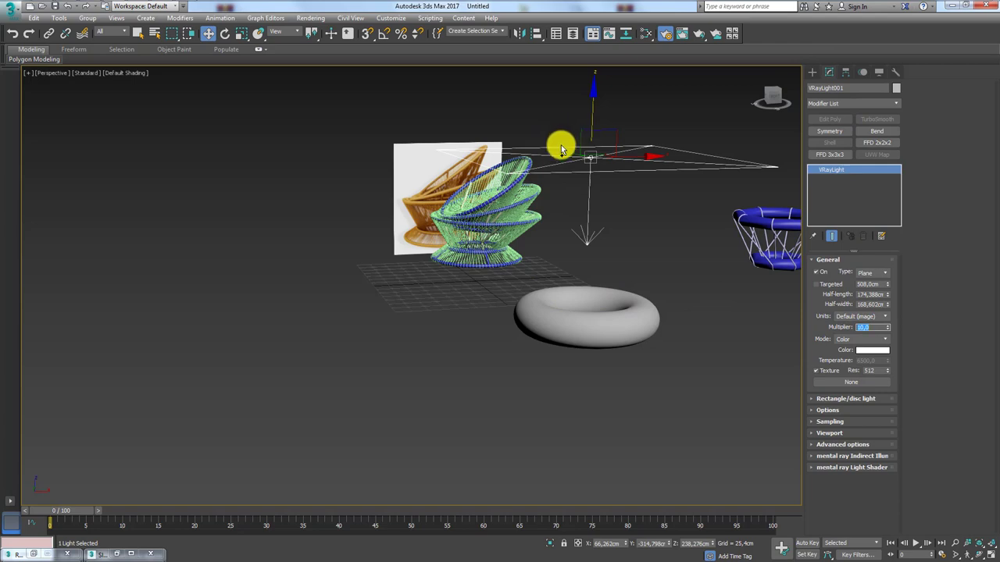
pyautogui.keyDown('ctrl'); pyautogui.click(597, 320); pyautogui.keyUp('ctrl')
pyautogui.hotkey('alt', 'q')
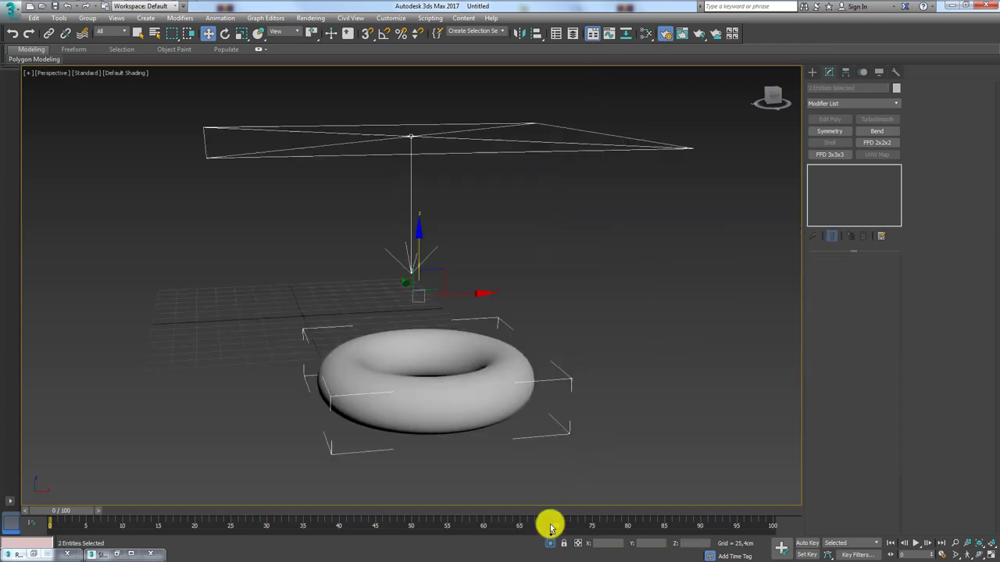
# - Frame the isolated objects and run a V-Ray test render of the torus
pyautogui.press('z')
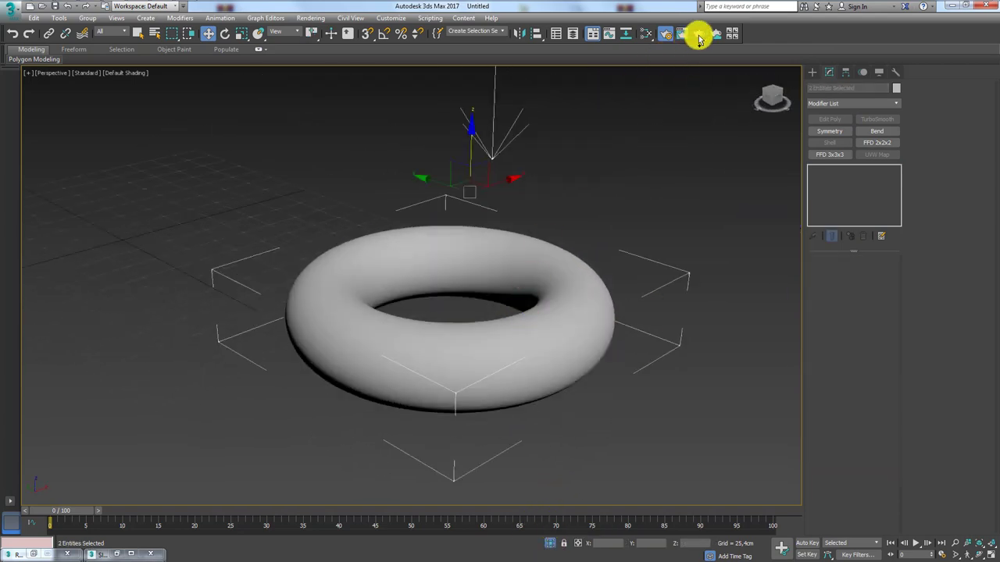
pyautogui.click(700, 35)
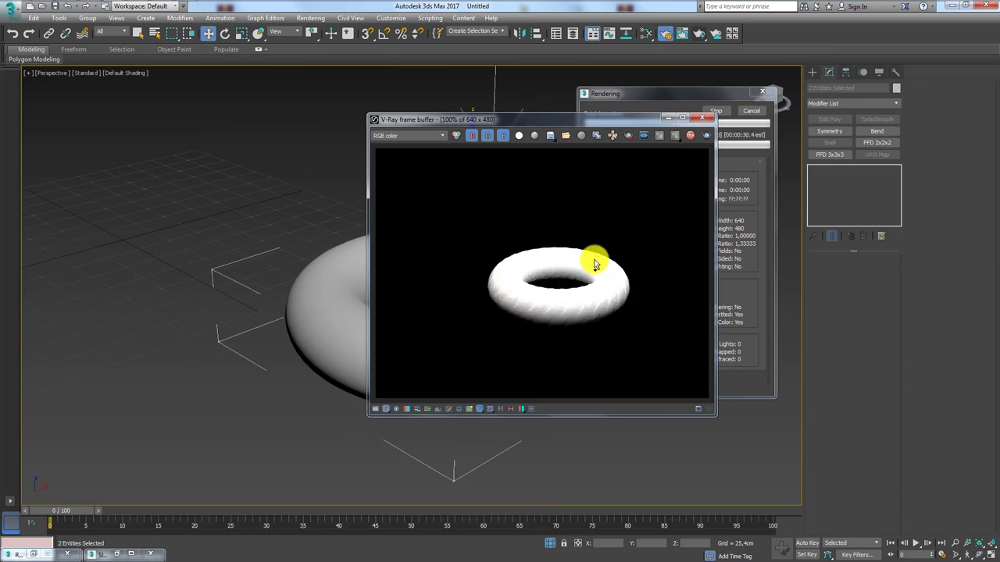
pyautogui.scroll(2, 531, 314)
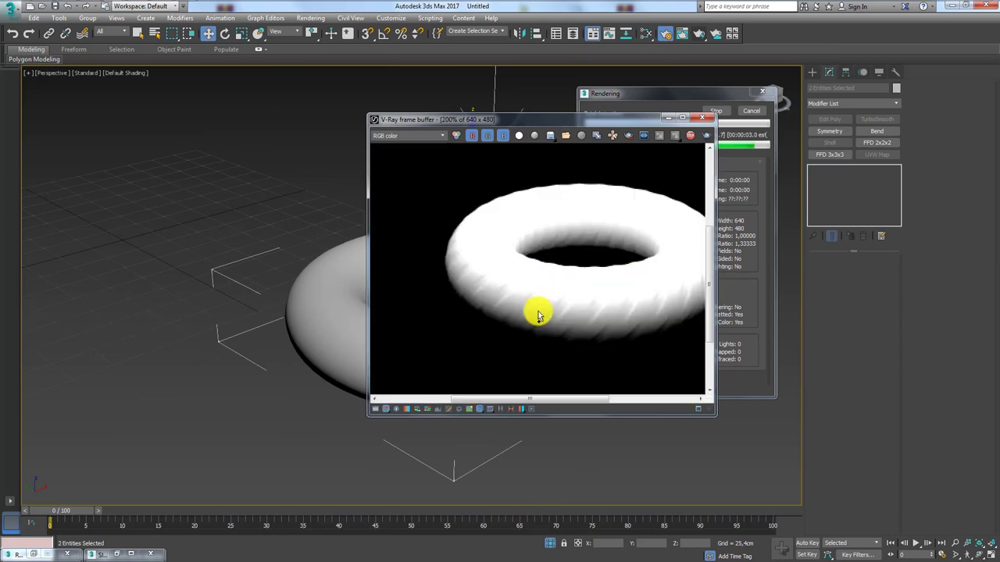
pyautogui.scroll(2, 528, 321)
pyautogui.doubleClick(508, 312)
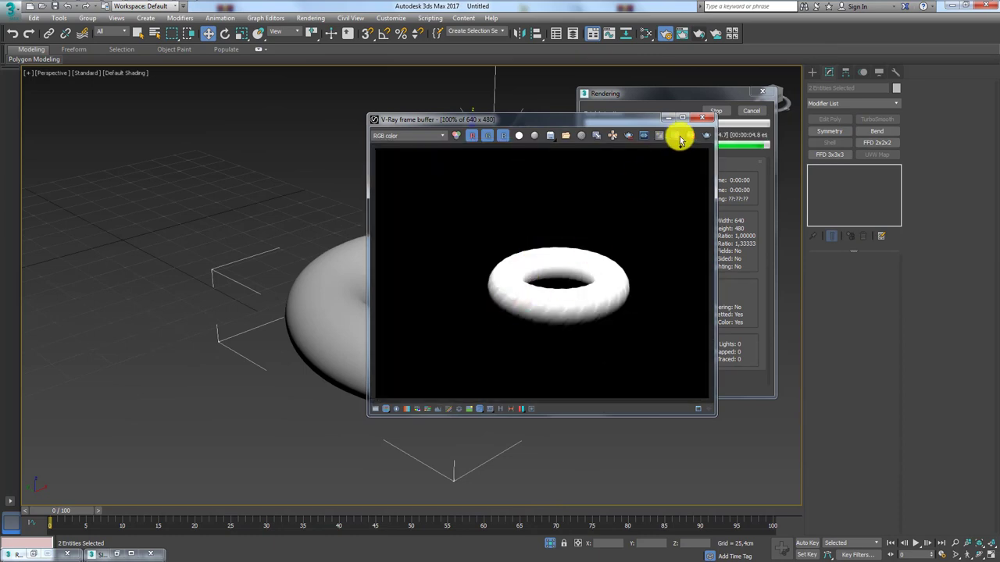
pyautogui.click(750, 112)
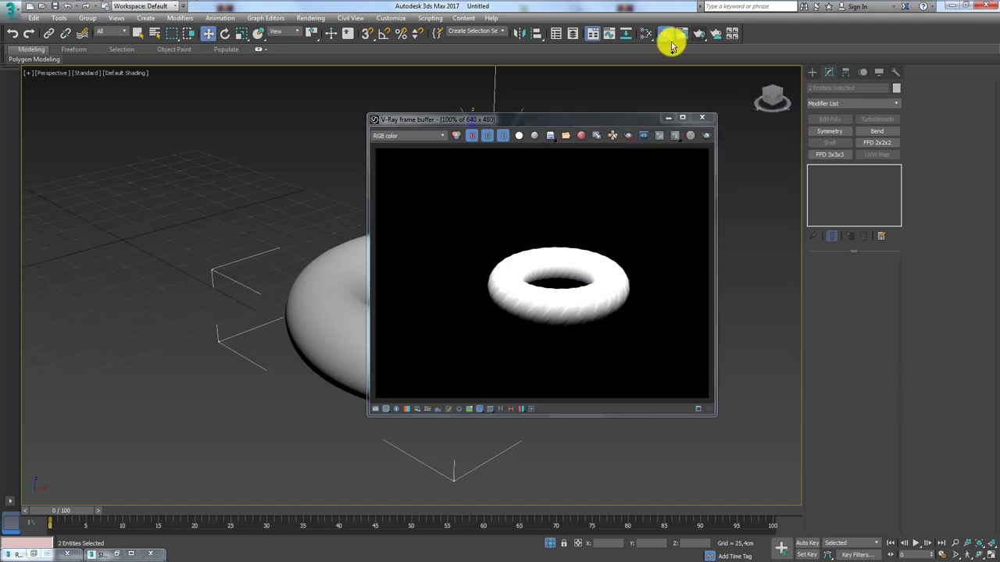
pyautogui.moveTo(623, 119); pyautogui.dragTo(518, 117)
# - Render the torus again and inspect the displaced cord ridges
pyautogui.click(640, 35)
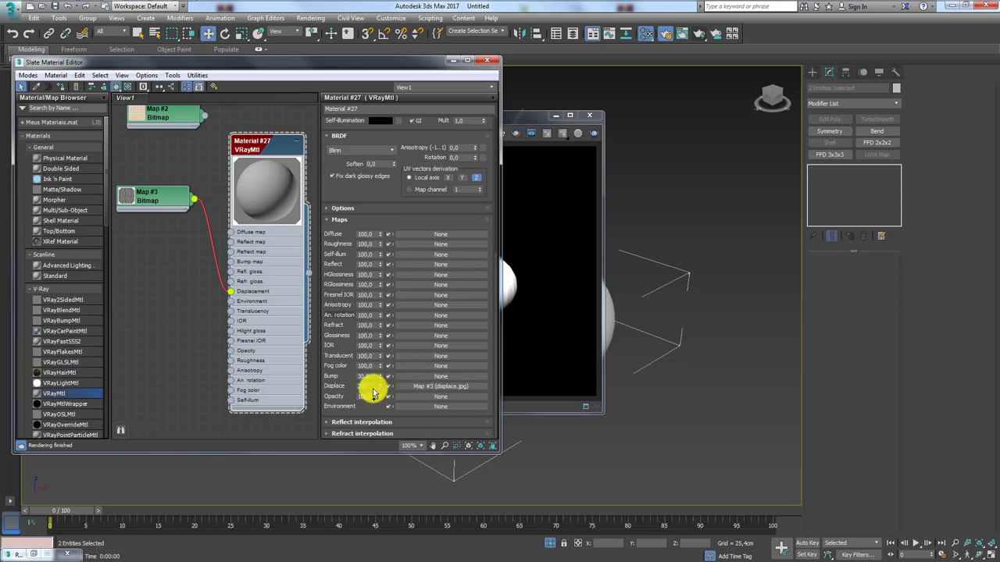
pyautogui.click(591, 133)
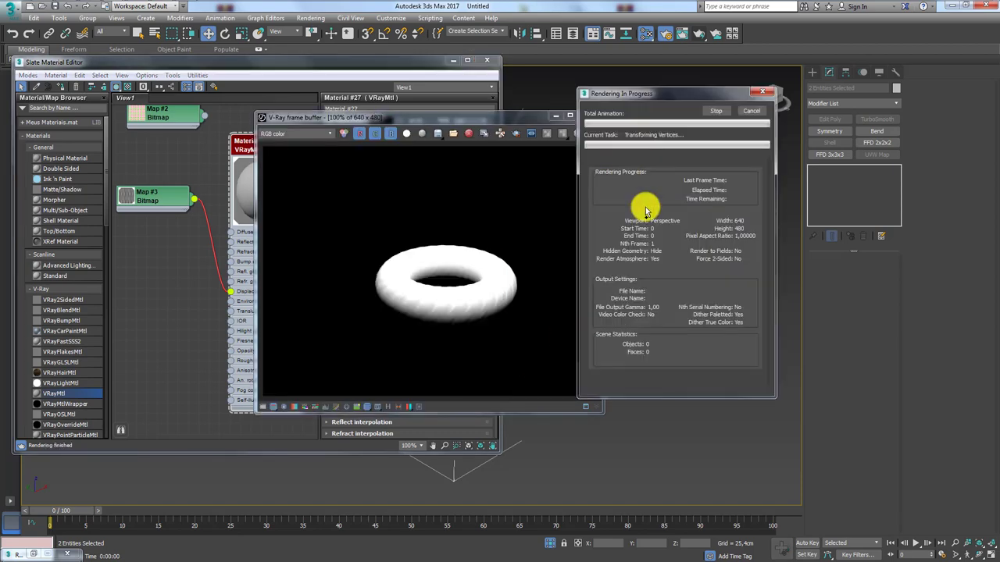
pyautogui.scroll(2, 435, 310)
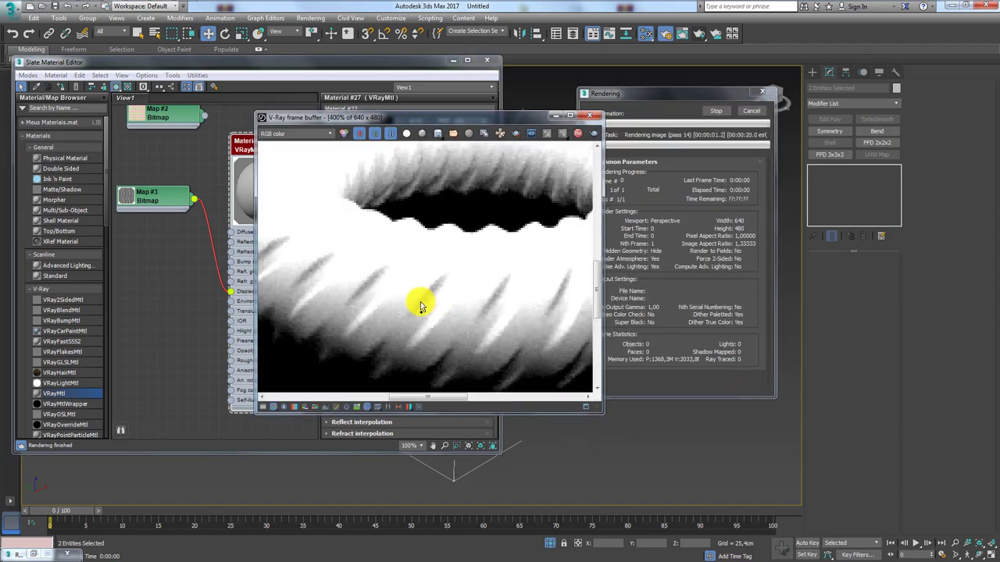
pyautogui.scroll(-1, 420, 302)
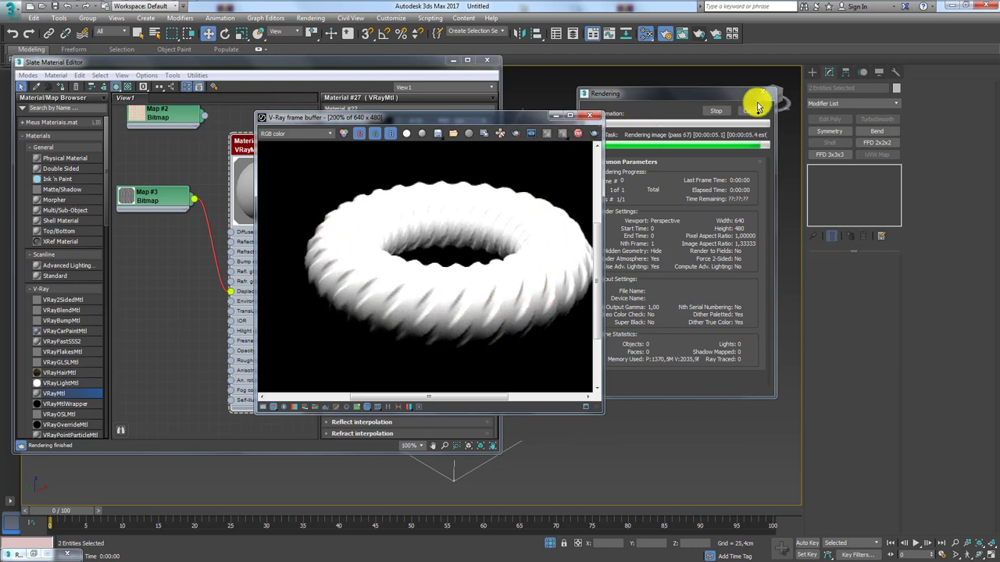
pyautogui.moveTo(529, 117); pyautogui.dragTo(650, 108)
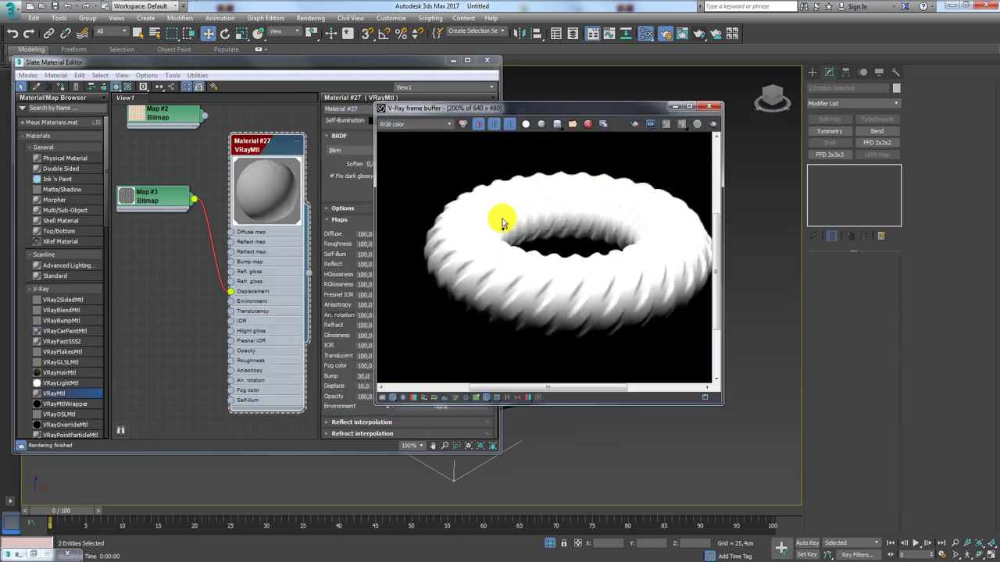
# - Close Render Setup and the V-Ray render windows
pyautogui.click(43, 555)
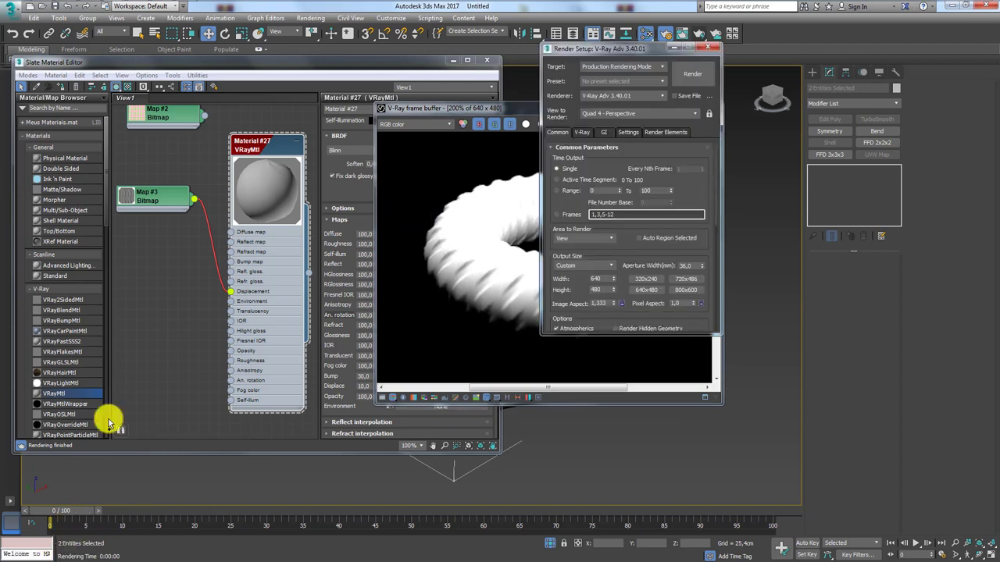
pyautogui.click(711, 50)
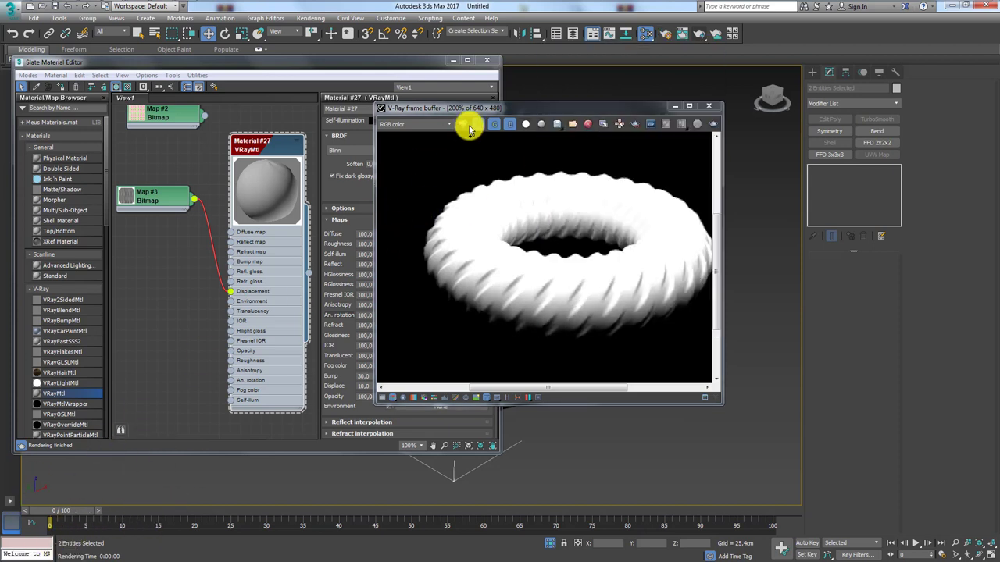
pyautogui.moveTo(468, 119); pyautogui.dragTo(529, 112)
pyautogui.click(782, 99)
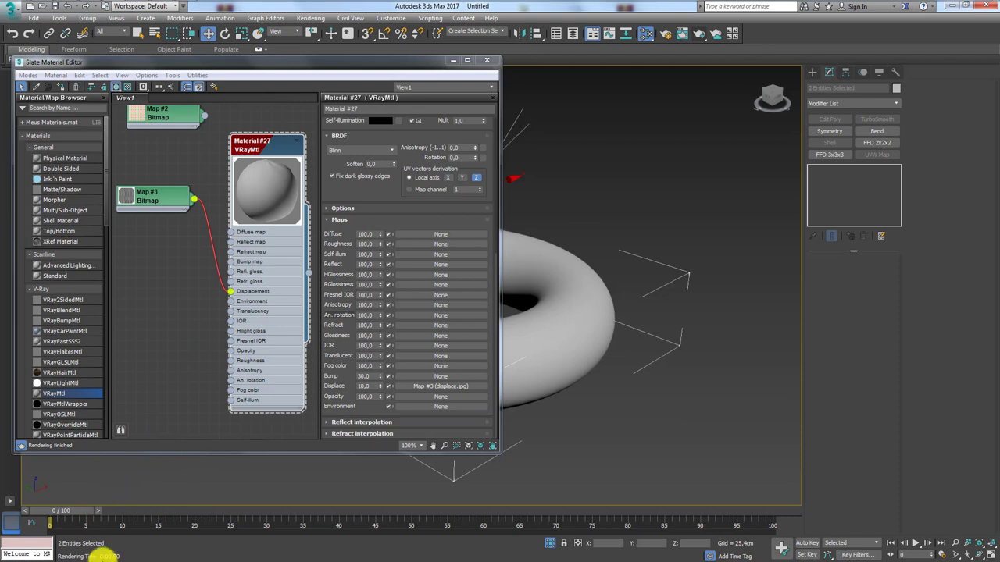
# - Drag corda.jpg from the texturas folder into the Slate editor and unplug Map #3 from Displacement
pyautogui.moveTo(74, 5)
pyautogui.click(35, 6)
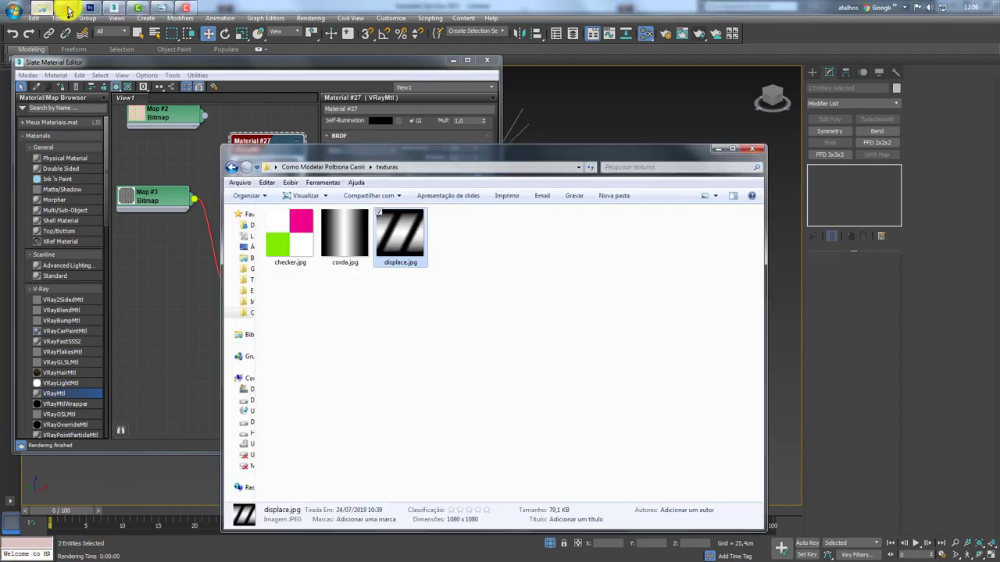
pyautogui.click(363, 328)
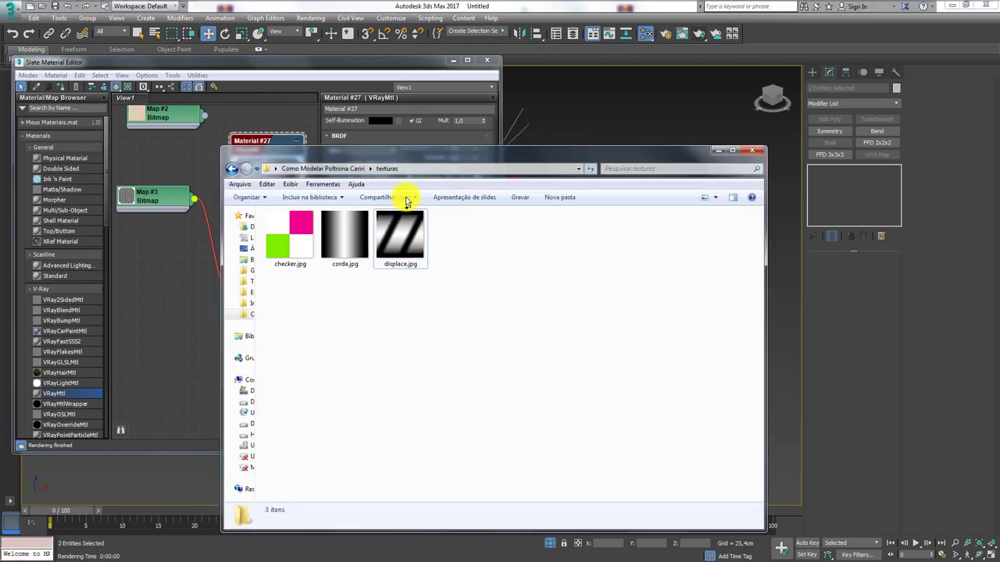
pyautogui.moveTo(344, 235); pyautogui.dragTo(165, 268)
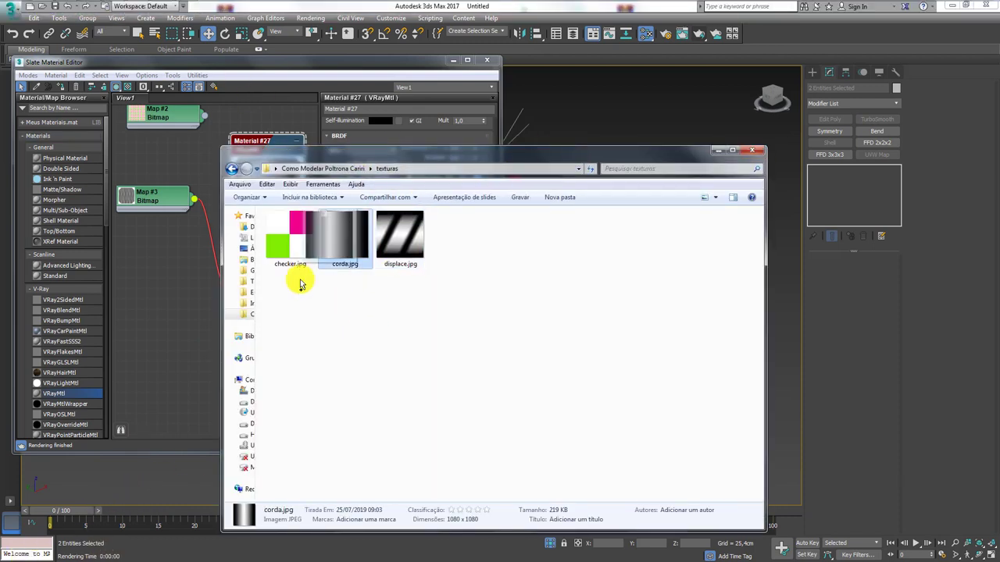
pyautogui.click(718, 152)
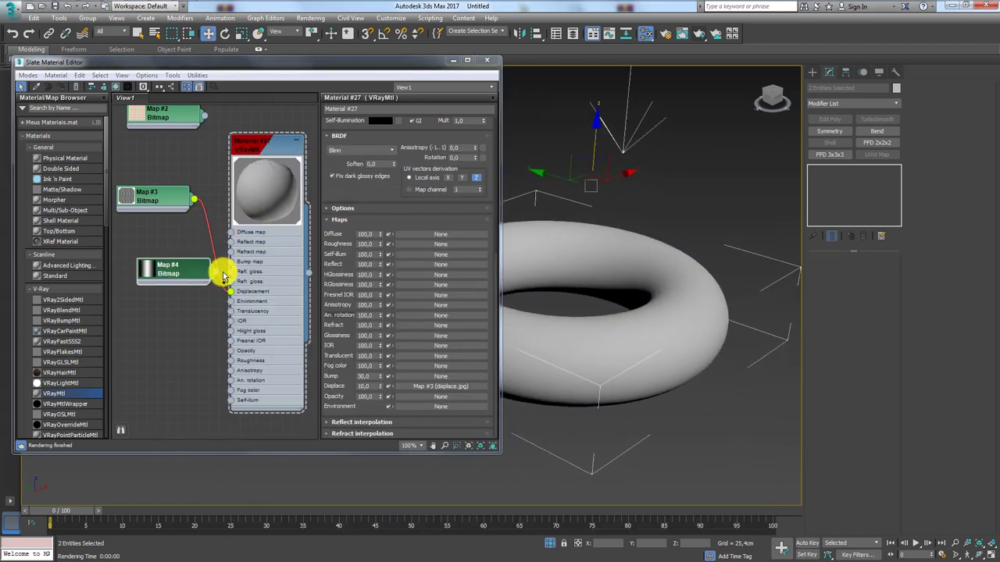
pyautogui.moveTo(229, 295)
pyautogui.mouseDown()
pyautogui.moveTo(211, 260)
pyautogui.moveTo(231, 233)
pyautogui.mouseUp()
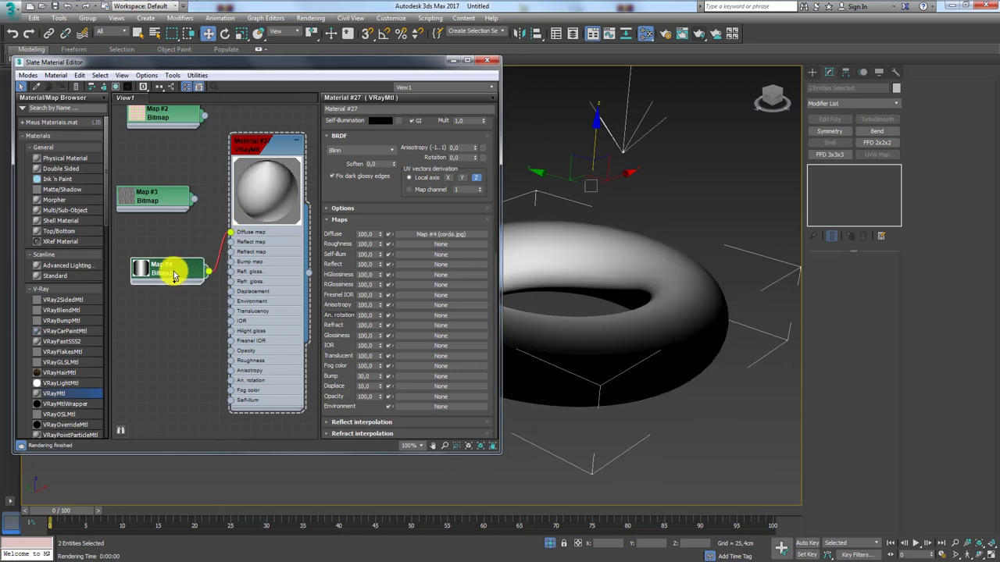
# - Wire corda.jpg (Map #4) into Diffuse, rotate it W 90° and raise U tiling to 35,5
pyautogui.moveTo(167, 268); pyautogui.dragTo(148, 257)
pyautogui.moveTo(571, 266)
pyautogui.keyDown('alt'); pyautogui.mouseDown(button='middle')
pyautogui.moveTo(663, 273)
pyautogui.moveTo(660, 303)
pyautogui.moveTo(656, 277)
pyautogui.mouseUp(button='middle'); pyautogui.keyUp('alt')
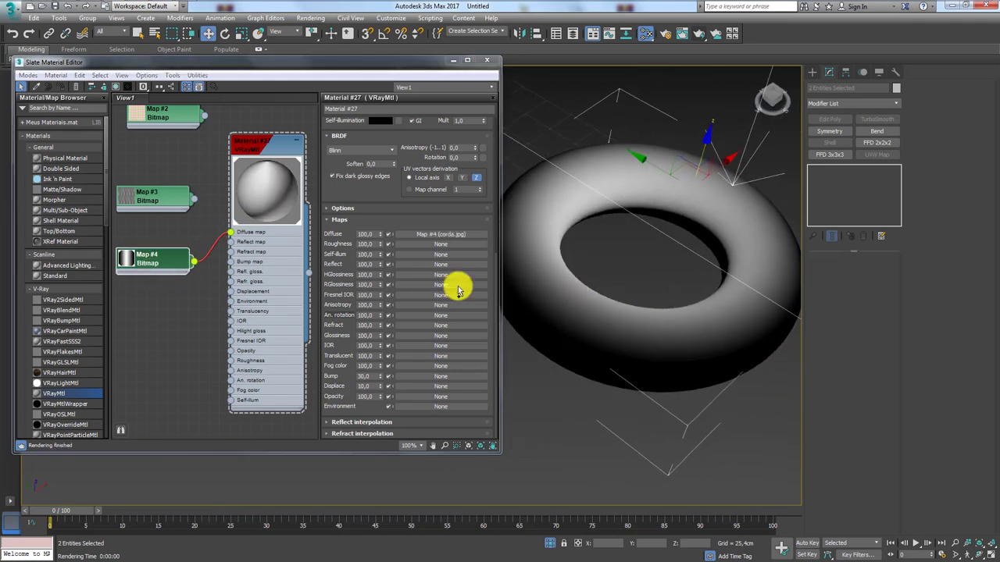
pyautogui.doubleClick(143, 261)
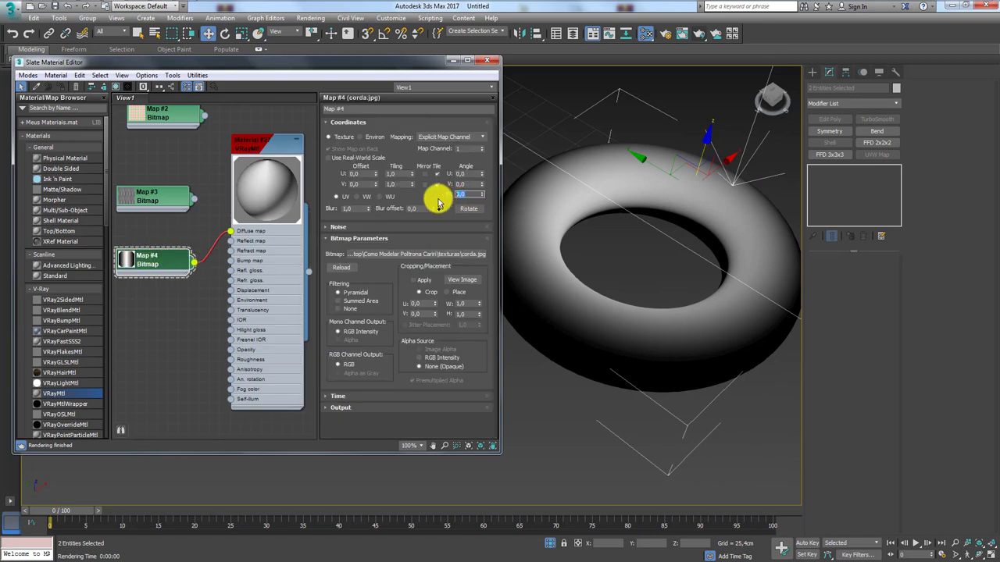
pyautogui.write('90')
pyautogui.press('Return')
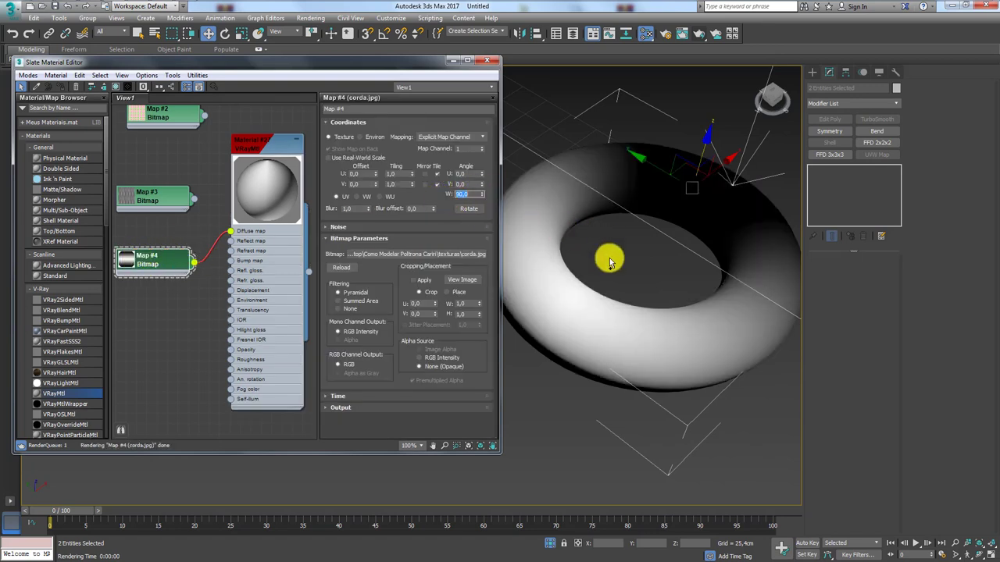
pyautogui.moveTo(411, 173)
pyautogui.mouseDown()
pyautogui.moveTo(415, 22)
pyautogui.moveTo(692, 546)
pyautogui.mouseUp()
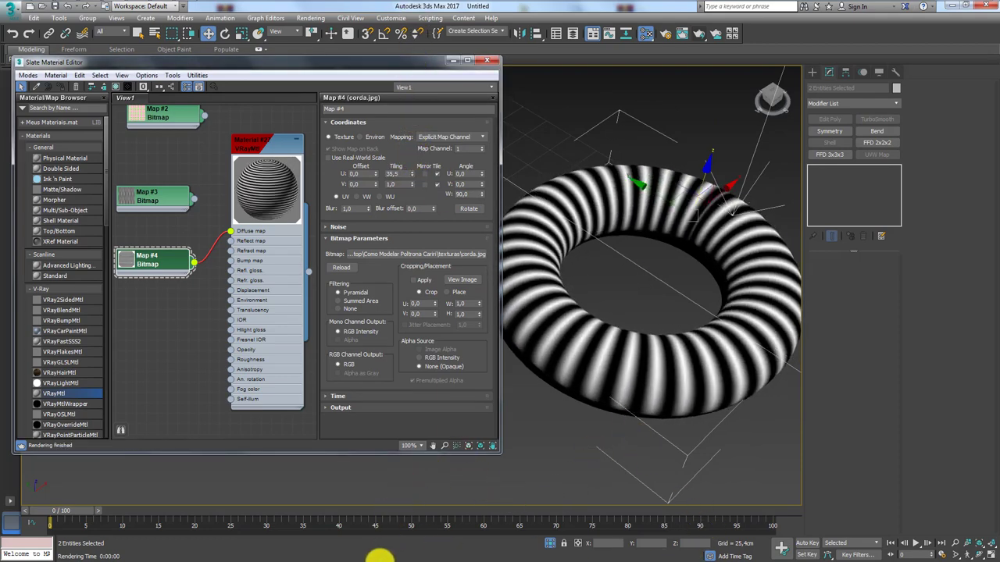
pyautogui.click(162, 7)
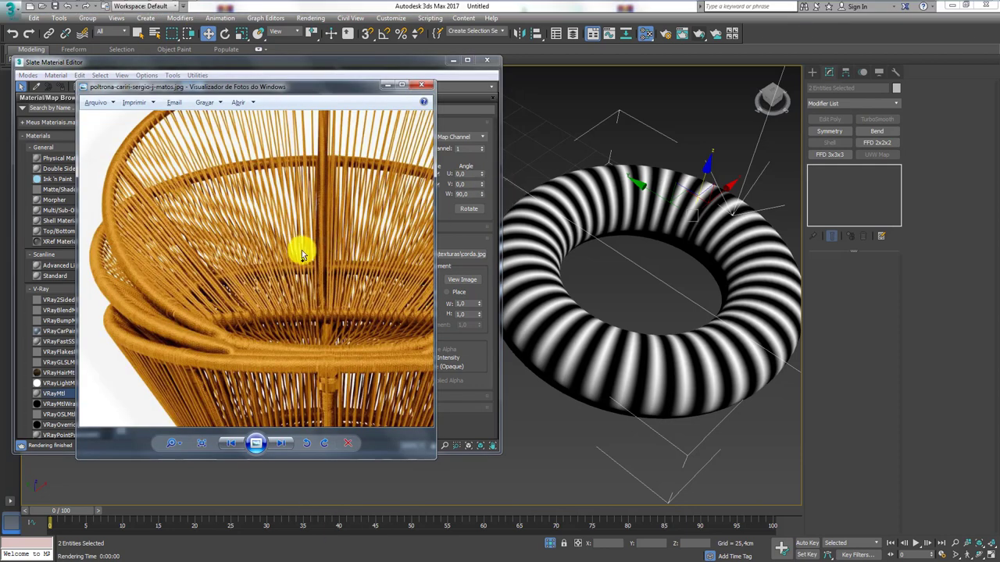
pyautogui.scroll(-5, 273, 306)
pyautogui.scroll(2, 234, 272)
pyautogui.scroll(2, 257, 196)
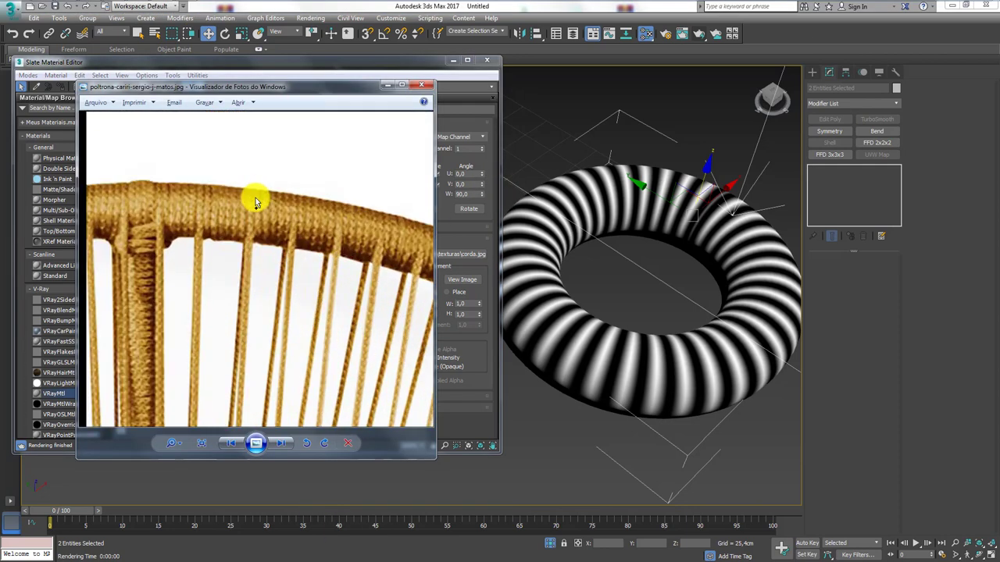
pyautogui.scroll(2, 257, 250)
pyautogui.scroll(1, 256, 245)
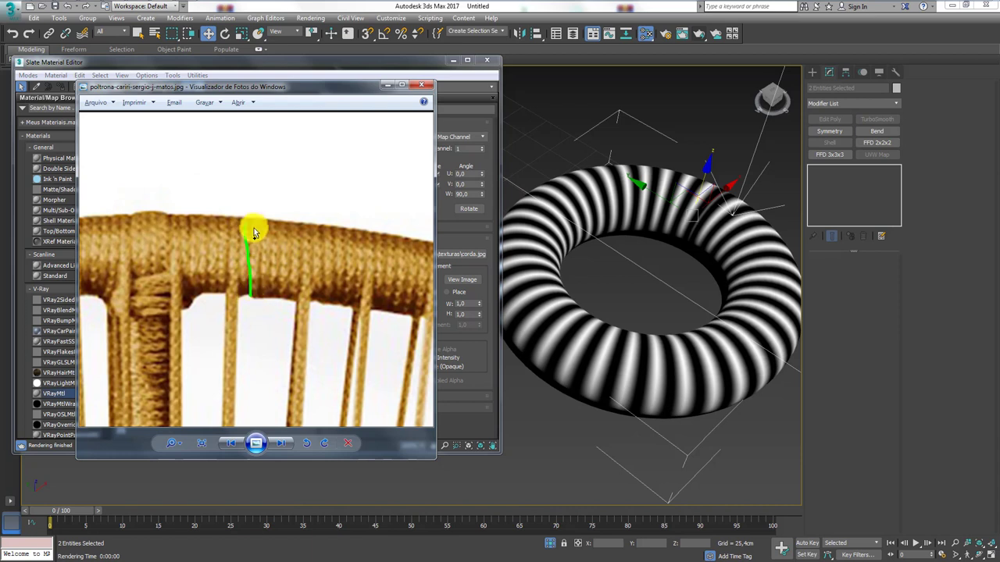
pyautogui.moveTo(252, 231); pyautogui.dragTo(252, 305)
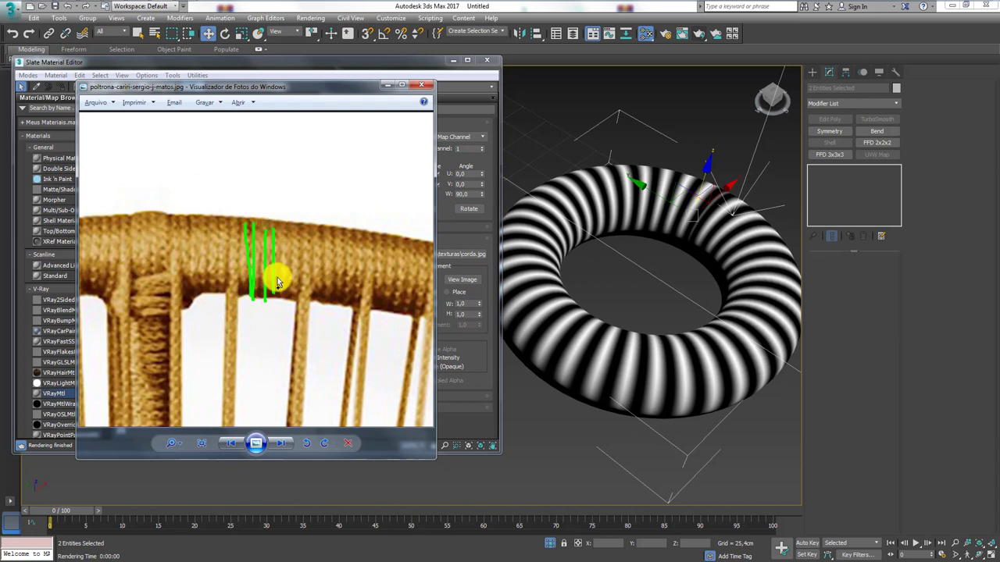
pyautogui.moveTo(284, 225); pyautogui.dragTo(285, 312)
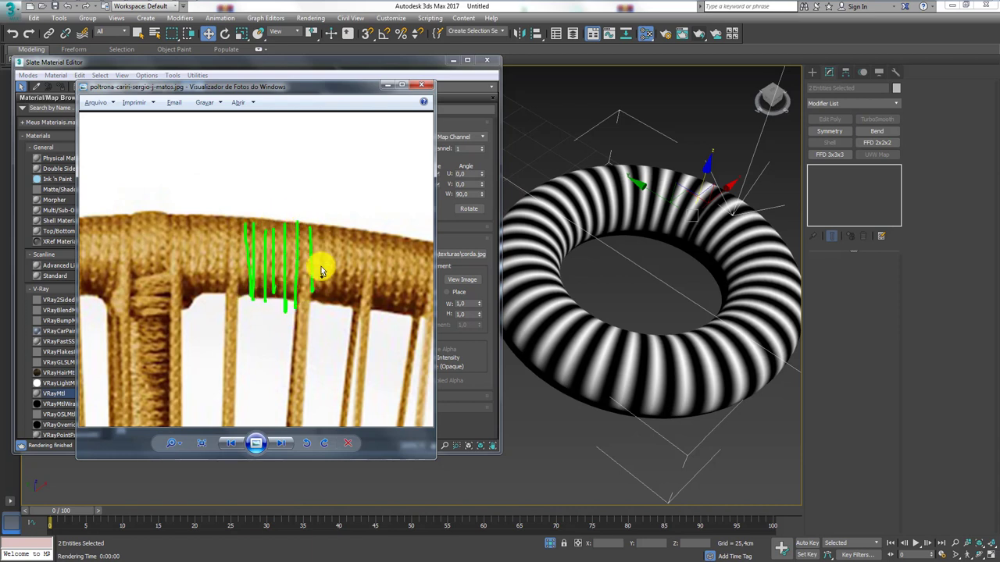
pyautogui.click(457, 61)
pyautogui.click(453, 59)
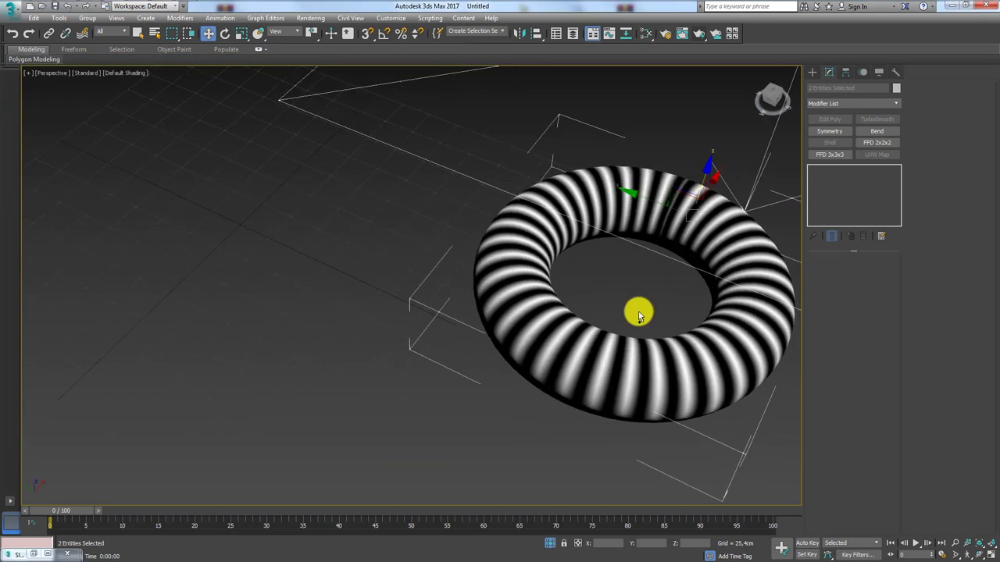
pyautogui.keyDown('alt'); pyautogui.moveTo(638, 315); pyautogui.dragTo(723, 275, button='middle'); pyautogui.keyUp('alt')
pyautogui.moveTo(573, 289); pyautogui.dragTo(656, 275)
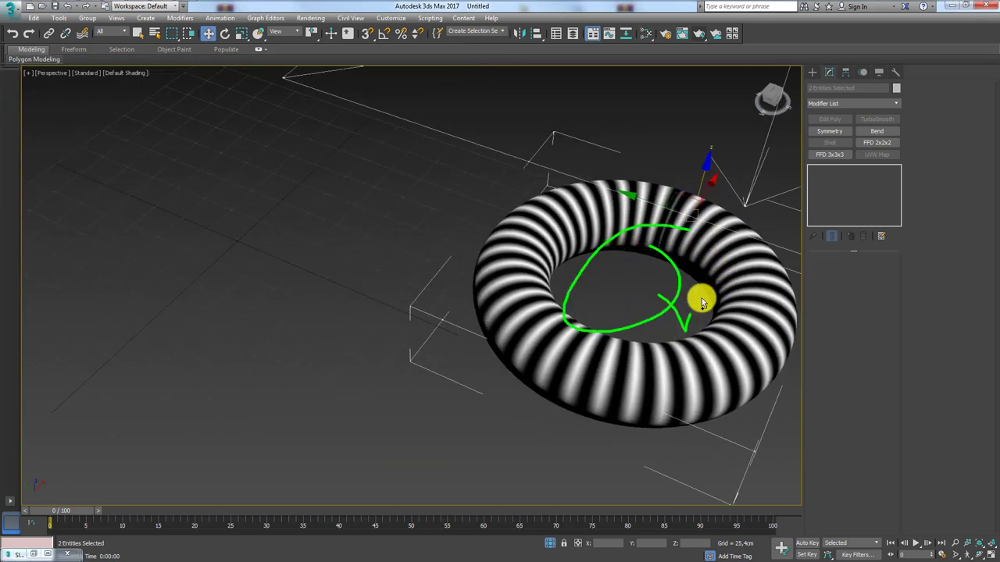
pyautogui.press('Escape')
pyautogui.keyDown('alt'); pyautogui.moveTo(721, 276); pyautogui.dragTo(692, 81, button='middle'); pyautogui.keyUp('alt')
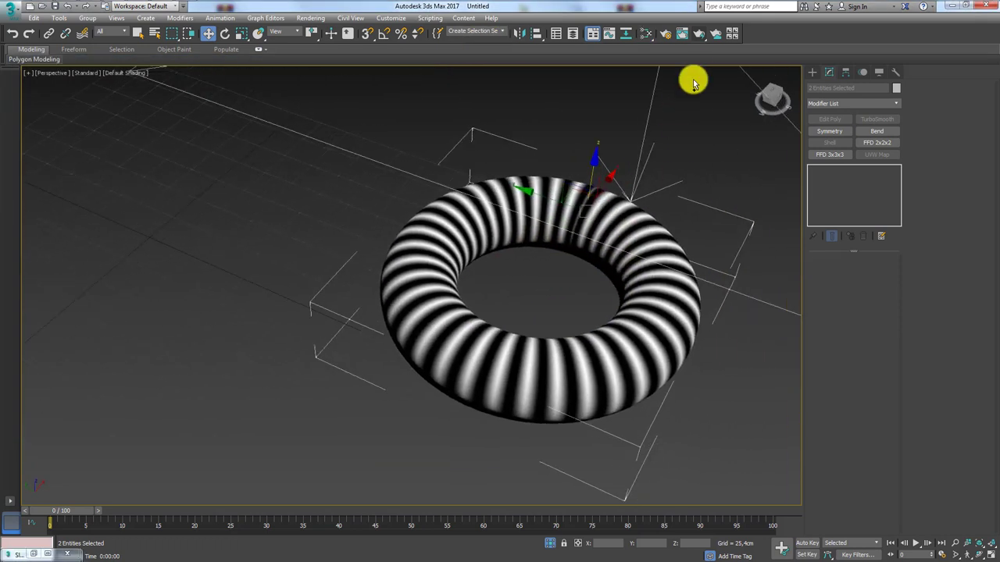
pyautogui.click(653, 35)
# - Move Map #4's wire from Diffuse to Displacement and test-render the torus
pyautogui.moveTo(229, 234)
pyautogui.mouseDown()
pyautogui.moveTo(196, 310)
pyautogui.moveTo(222, 309)
pyautogui.mouseUp()
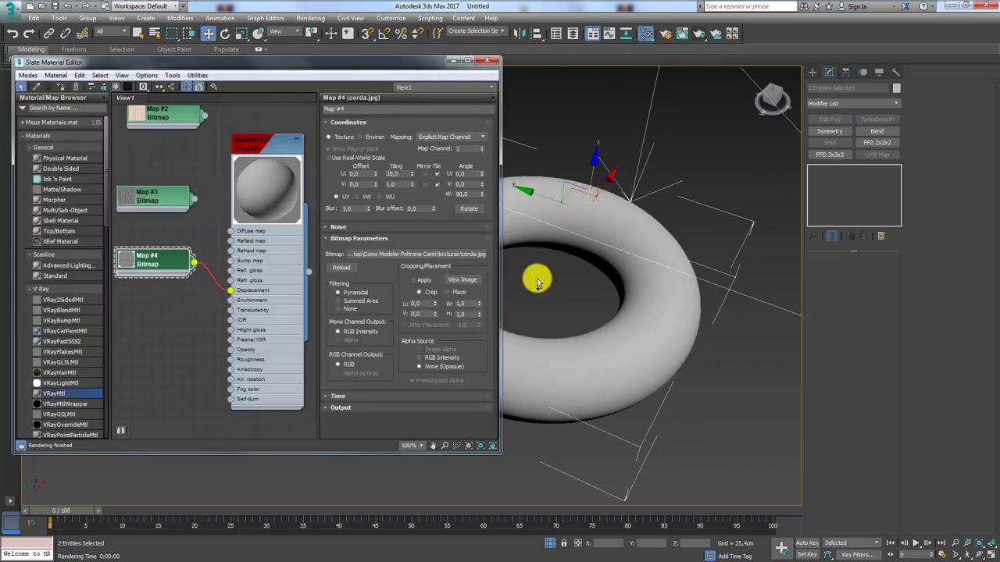
pyautogui.moveTo(537, 282)
pyautogui.keyDown('alt'); pyautogui.mouseDown(button='middle')
pyautogui.moveTo(603, 297)
pyautogui.moveTo(655, 131)
pyautogui.mouseUp(button='middle'); pyautogui.keyUp('alt')
pyautogui.click(698, 35)
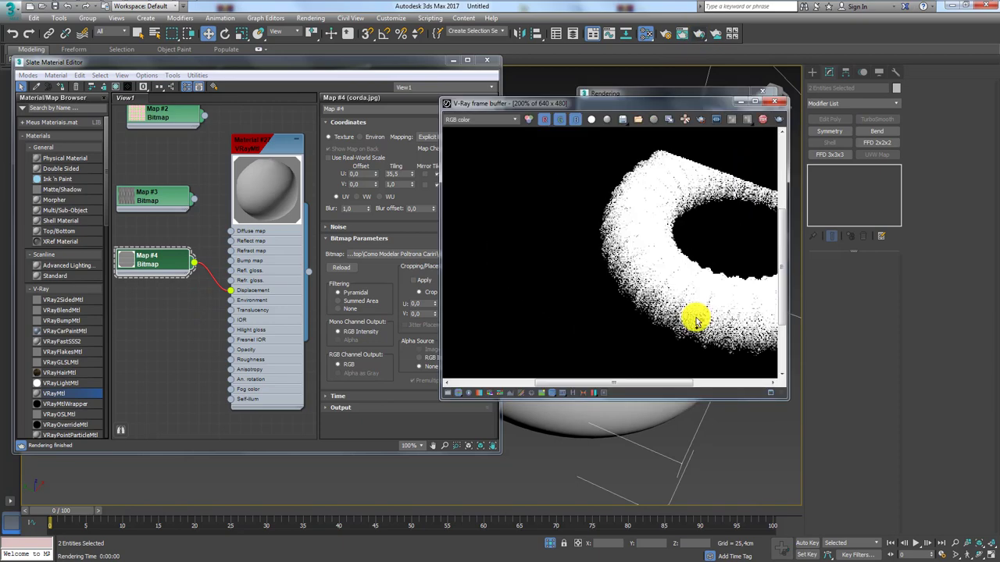
pyautogui.click(779, 102)
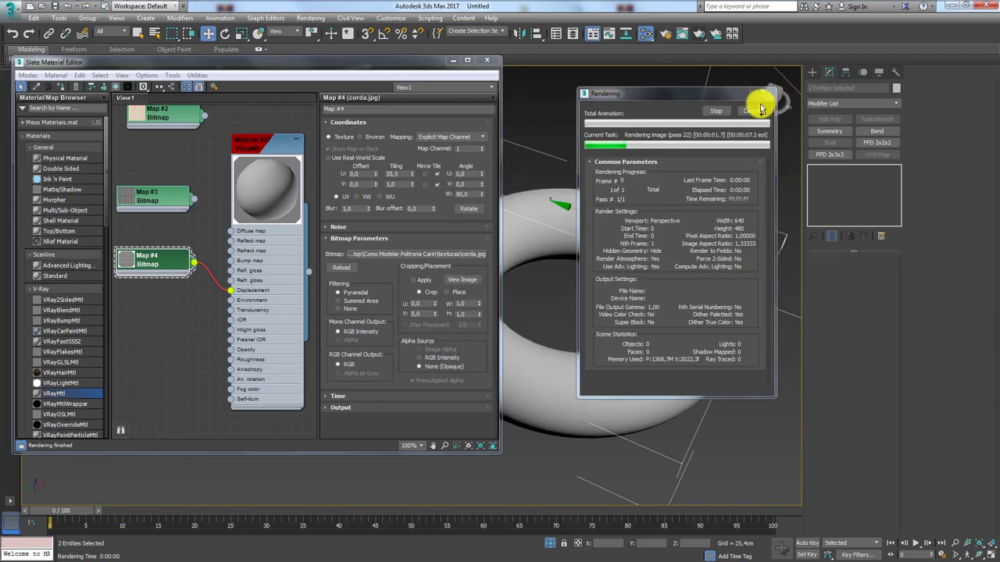
pyautogui.click(762, 94)
pyautogui.moveTo(698, 313)
pyautogui.keyDown('alt'); pyautogui.mouseDown(button='middle')
pyautogui.moveTo(591, 328)
pyautogui.moveTo(549, 317)
pyautogui.mouseUp(button='middle'); pyautogui.keyUp('alt')
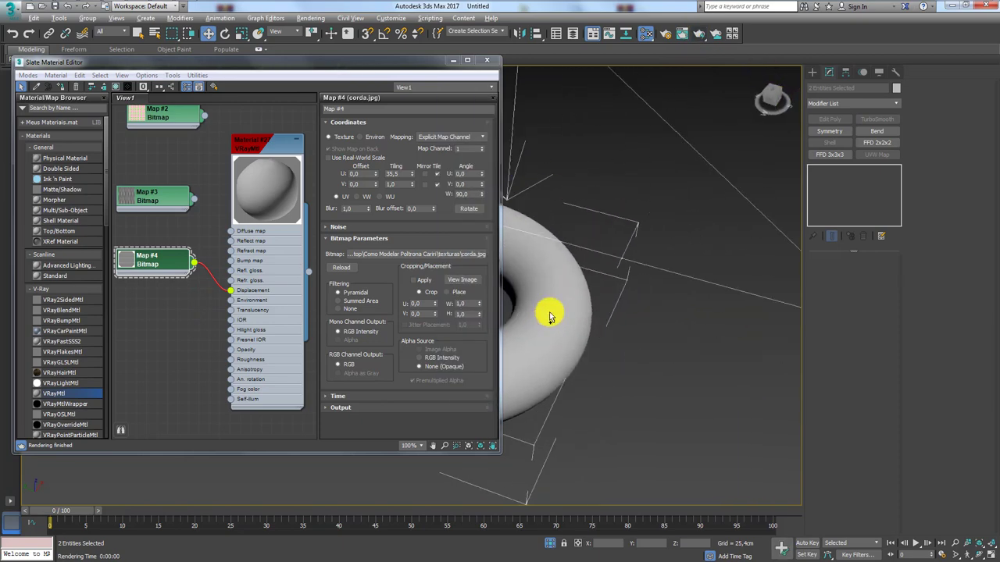
# - Re-render the displaced torus from a new angle and check its ribs
pyautogui.click(697, 34)
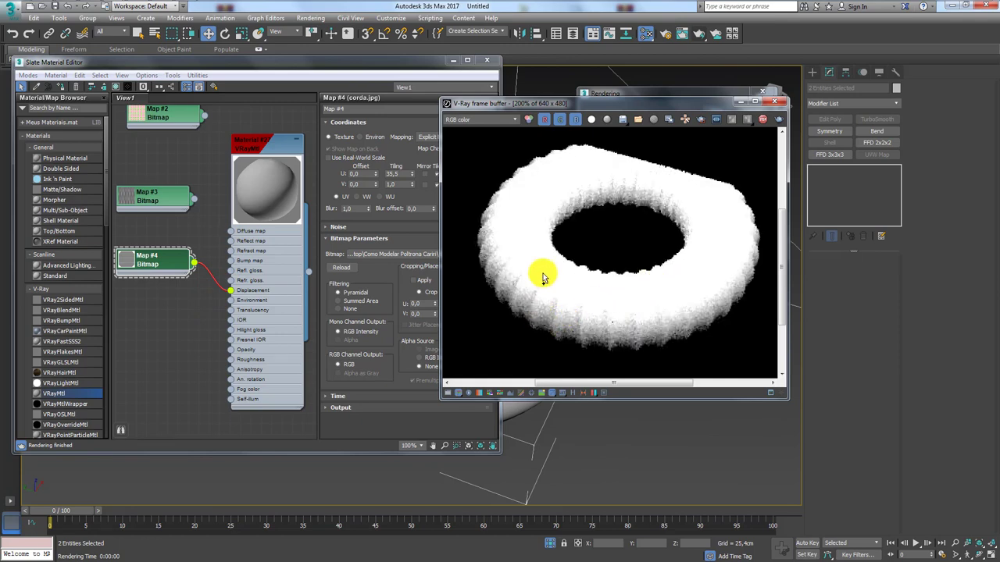
pyautogui.moveTo(568, 272); pyautogui.dragTo(548, 352)
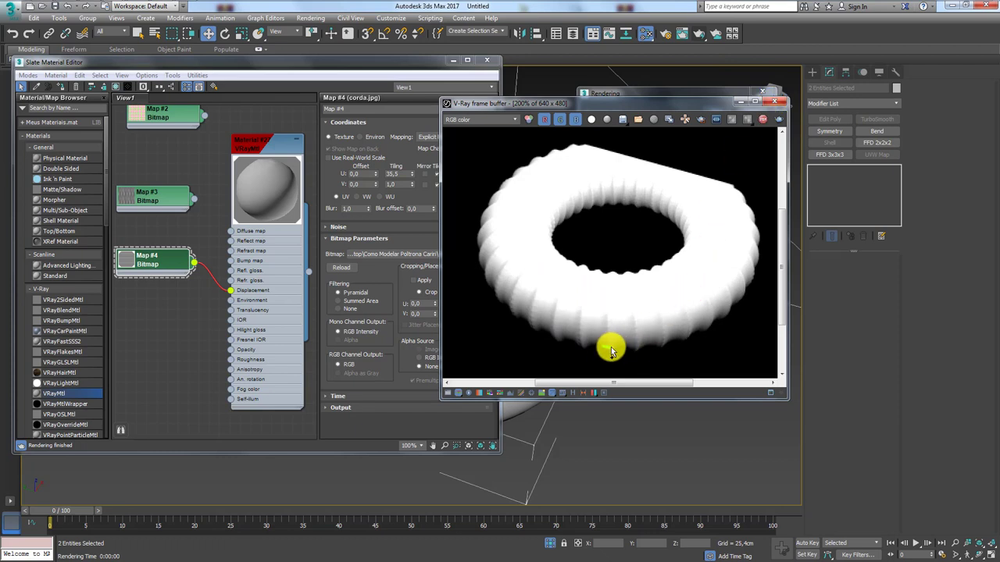
pyautogui.click(741, 106)
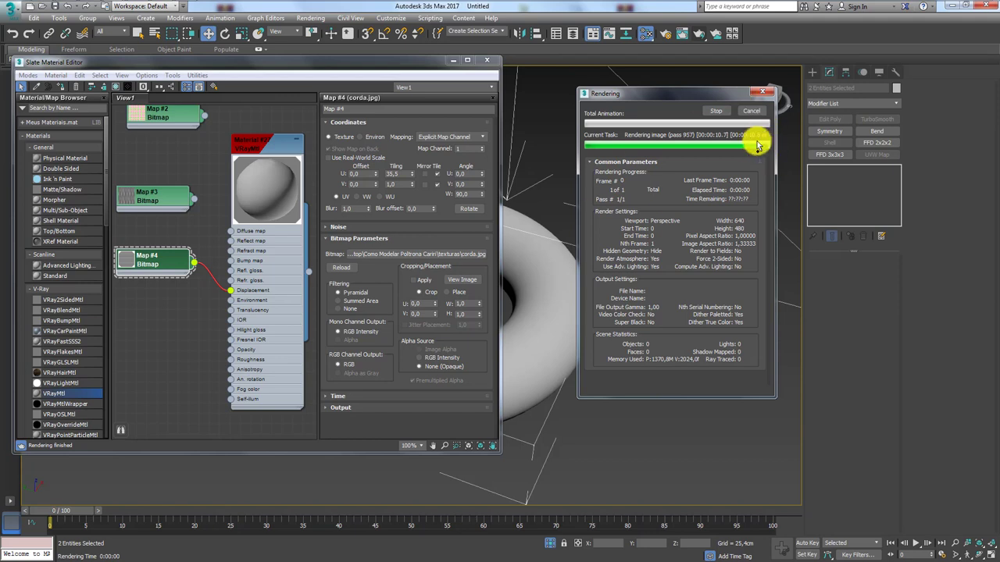
pyautogui.click(758, 110)
# - Set the corda bitmap's Blur to 0,01 and render the torus again
pyautogui.click(147, 265)
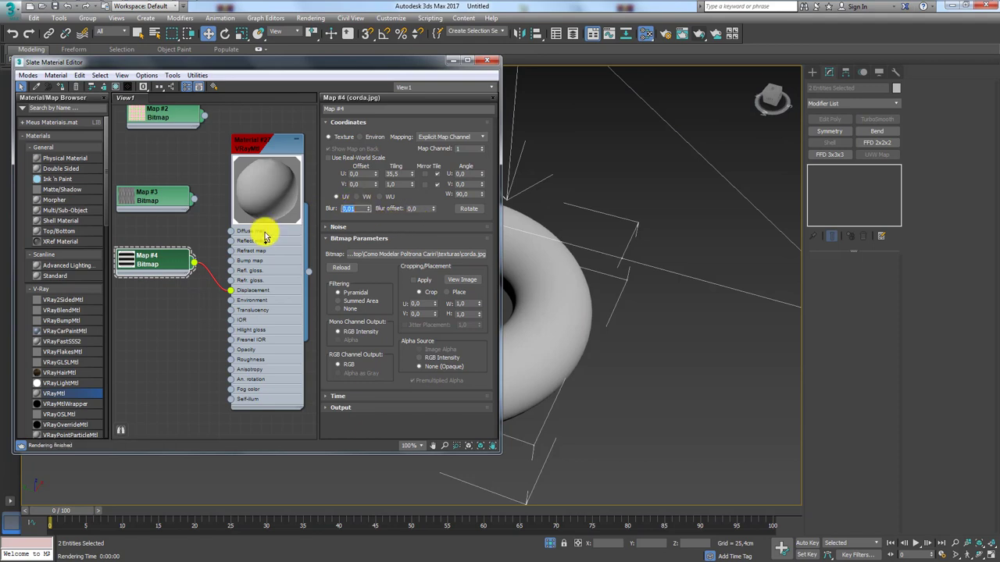
pyautogui.moveTo(145, 257); pyautogui.dragTo(154, 258)
pyautogui.click(704, 34)
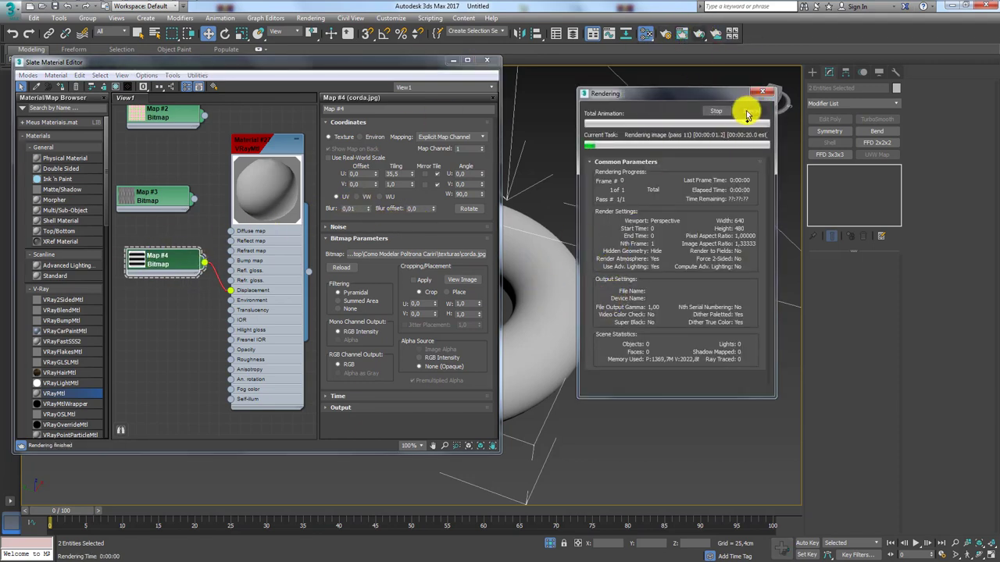
pyautogui.click(663, 34)
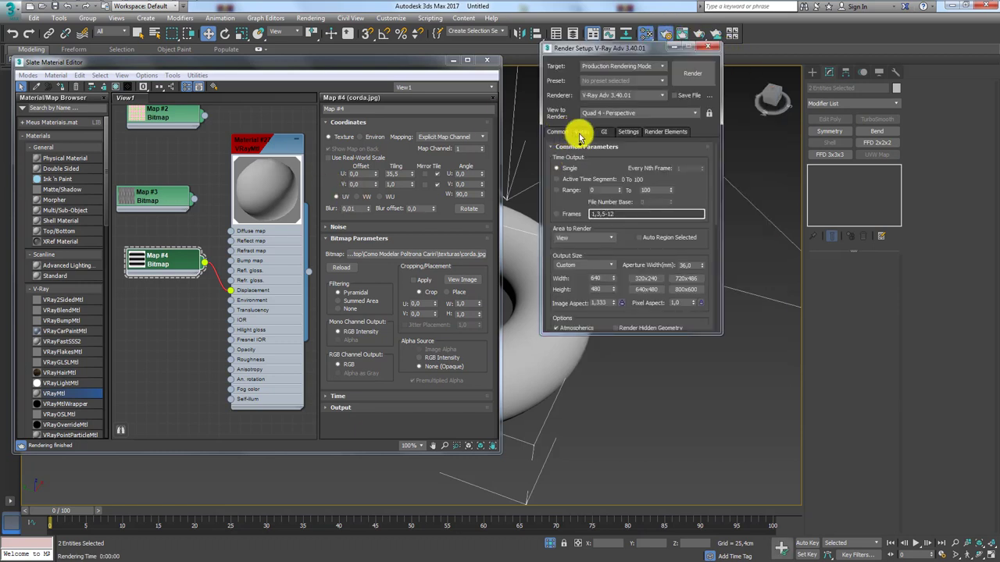
# - Expand the V-Ray frame buffer settings, test-render the torus, then stop and close the render
pyautogui.click(581, 132)
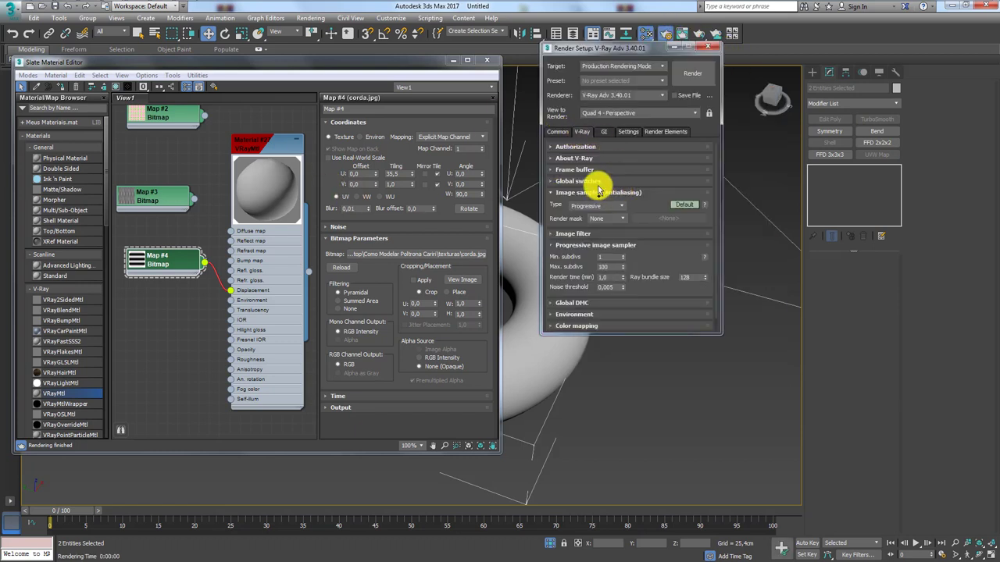
pyautogui.click(553, 170)
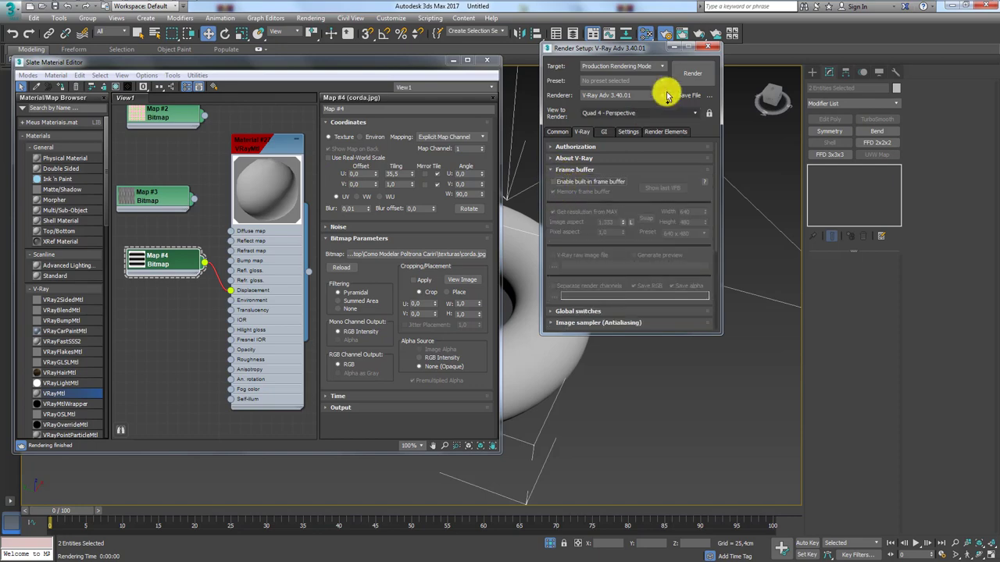
pyautogui.click(705, 70)
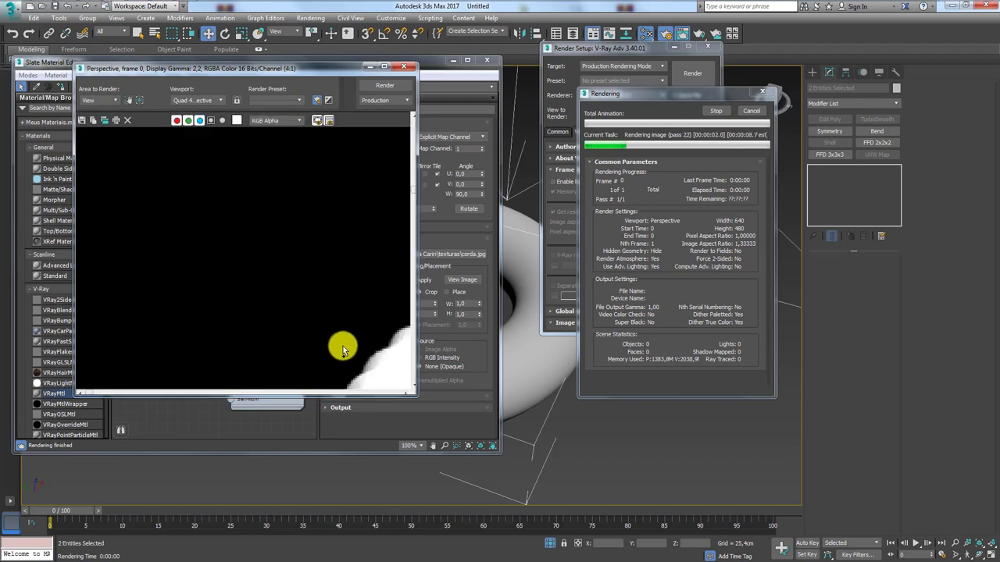
pyautogui.scroll(1, 251, 326)
pyautogui.scroll(1, 229, 320)
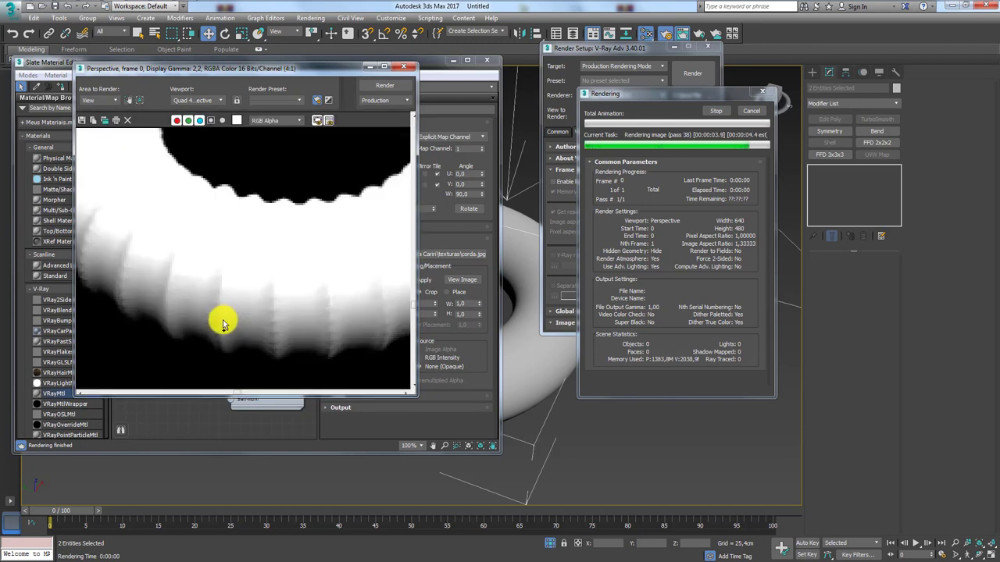
pyautogui.click(751, 110)
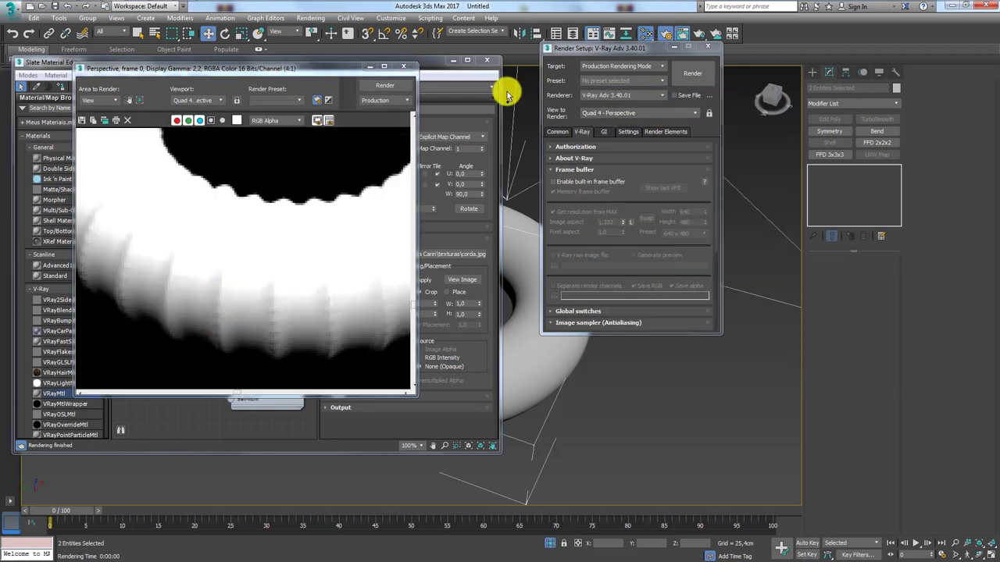
pyautogui.click(402, 67)
pyautogui.moveTo(613, 51); pyautogui.dragTo(636, 67)
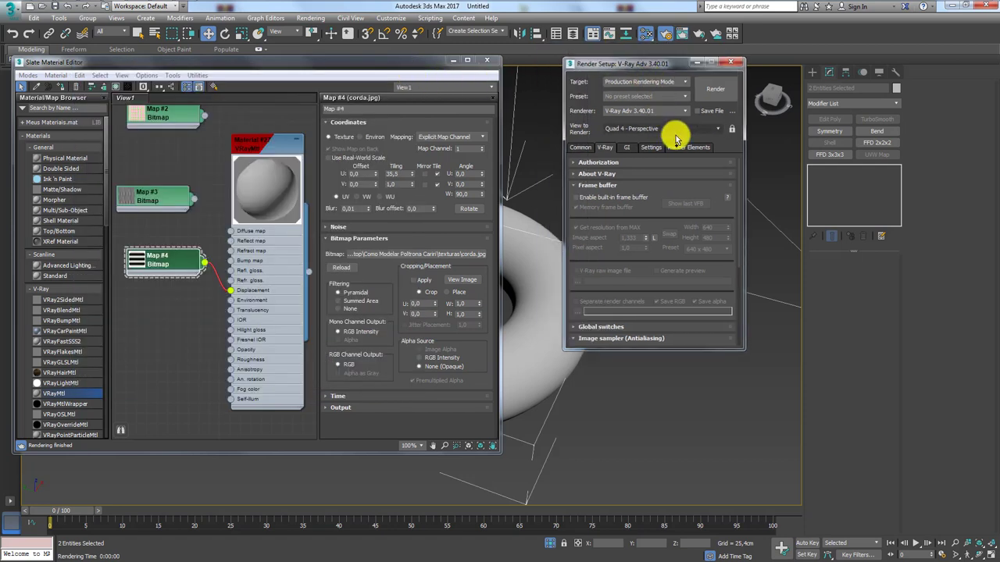
# - Set the V-Ray default displacement Edge length to 1,0
pyautogui.click(654, 149)
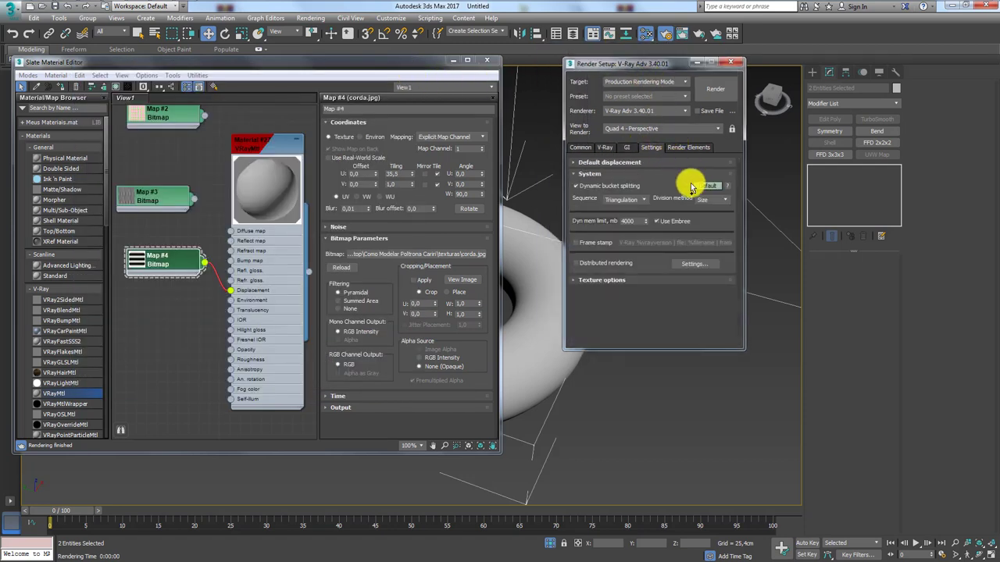
pyautogui.click(577, 164)
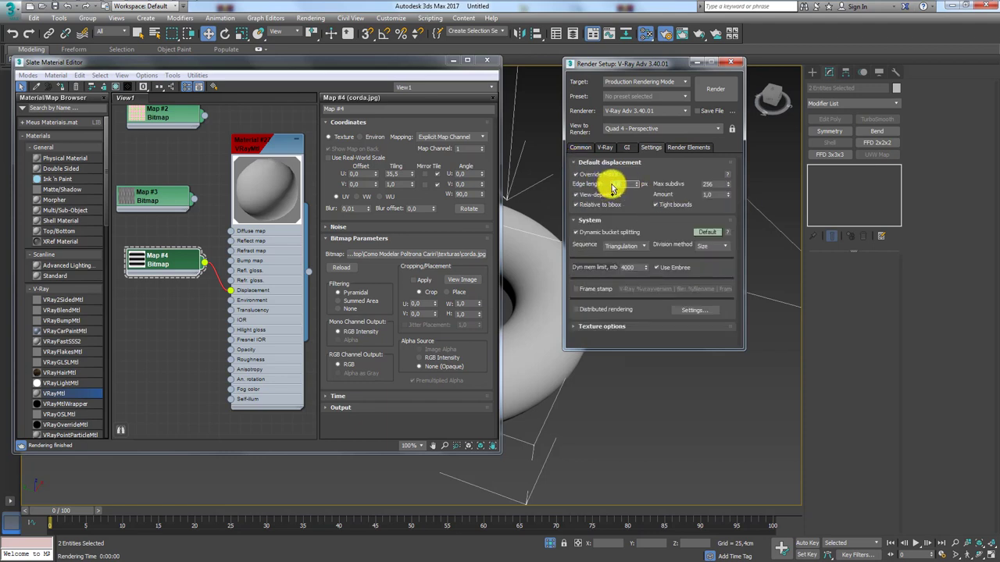
pyautogui.click(613, 186)
pyautogui.write('1')
pyautogui.press('Return')
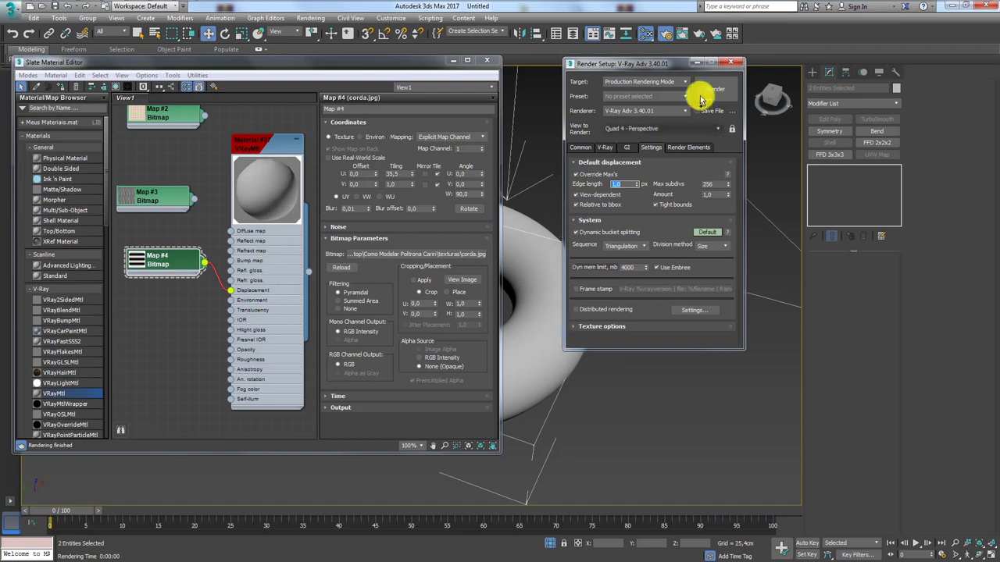
# - Re-render the torus to check the finer displacement, then stop and close the render
pyautogui.click(699, 37)
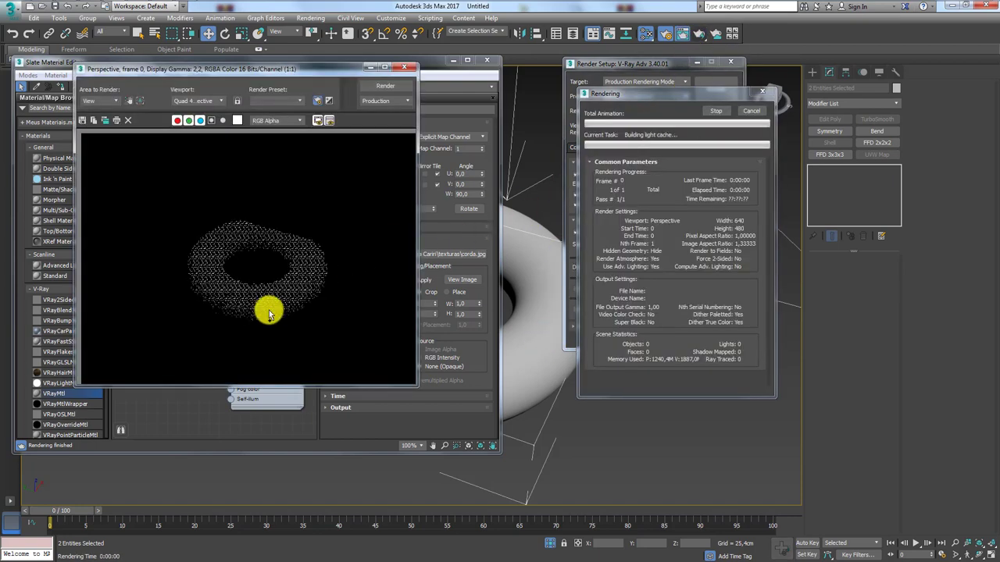
pyautogui.scroll(2, 252, 312)
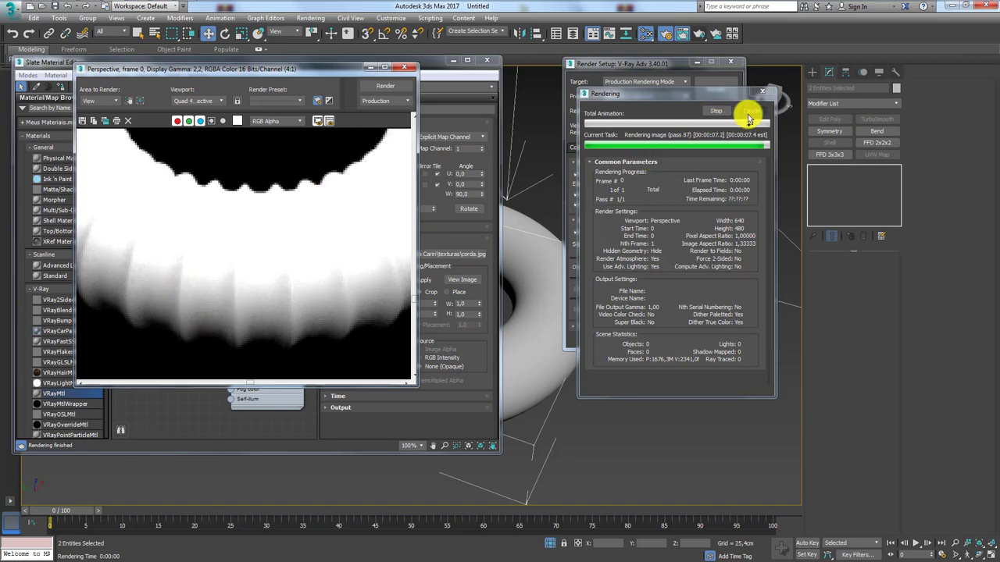
pyautogui.click(403, 67)
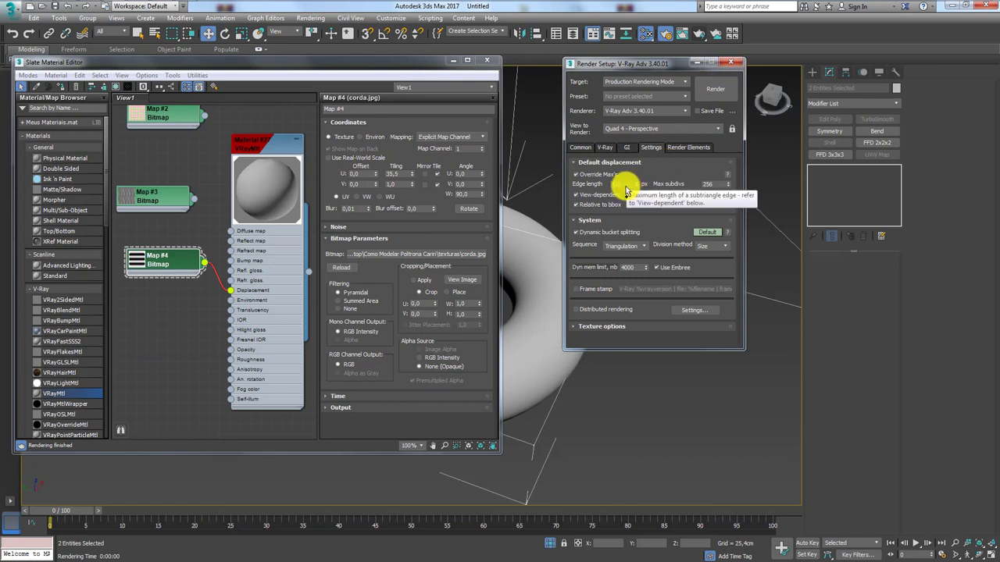
# - Close Render Setup, hide the test torus and unhide all objects to restore the chair
pyautogui.click(733, 63)
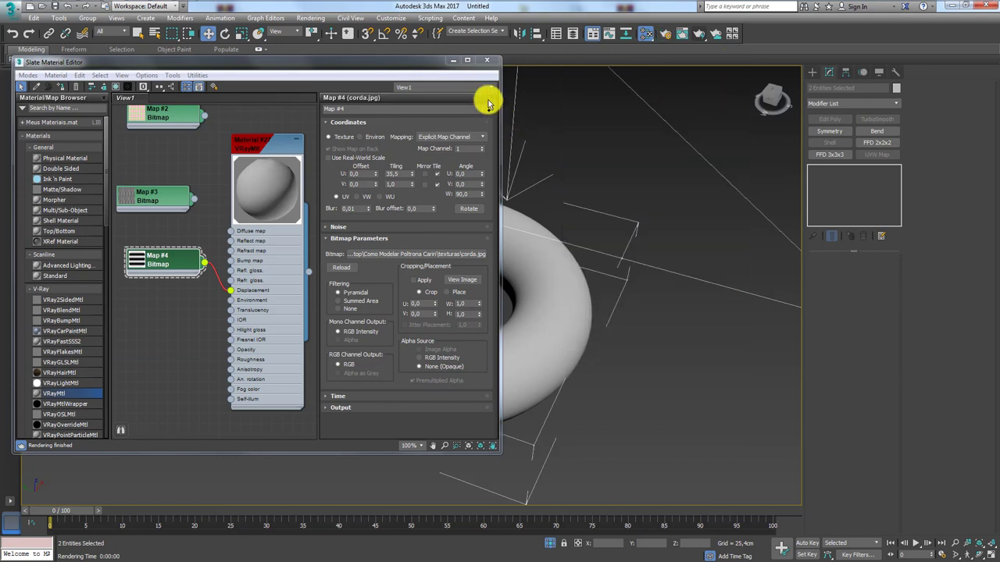
pyautogui.scroll(-5, 578, 138)
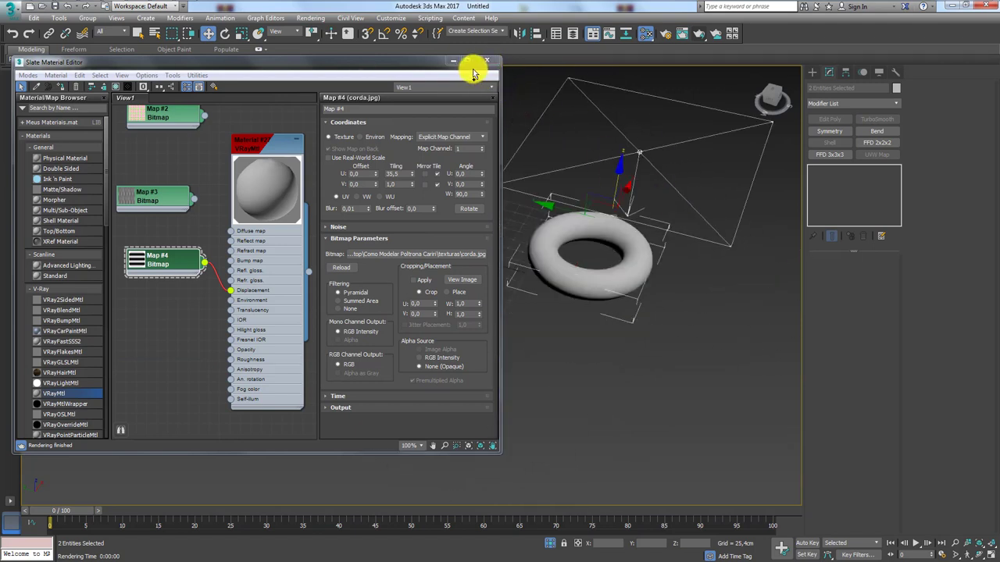
pyautogui.moveTo(647, 216)
pyautogui.keyDown('alt'); pyautogui.mouseDown(button='middle')
pyautogui.moveTo(648, 306)
pyautogui.moveTo(676, 375)
pyautogui.mouseUp(button='middle'); pyautogui.keyUp('alt')
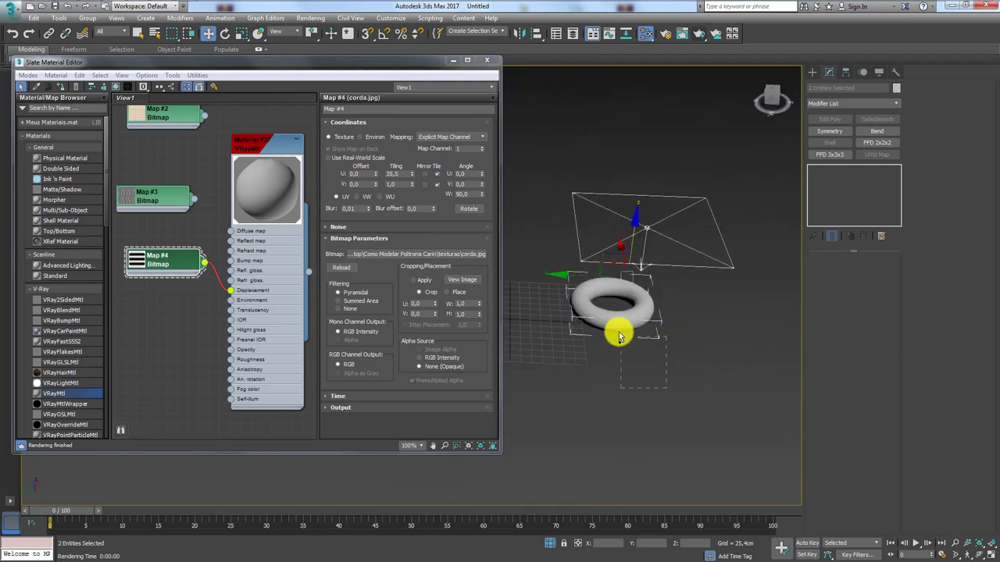
pyautogui.rightClick(564, 380)
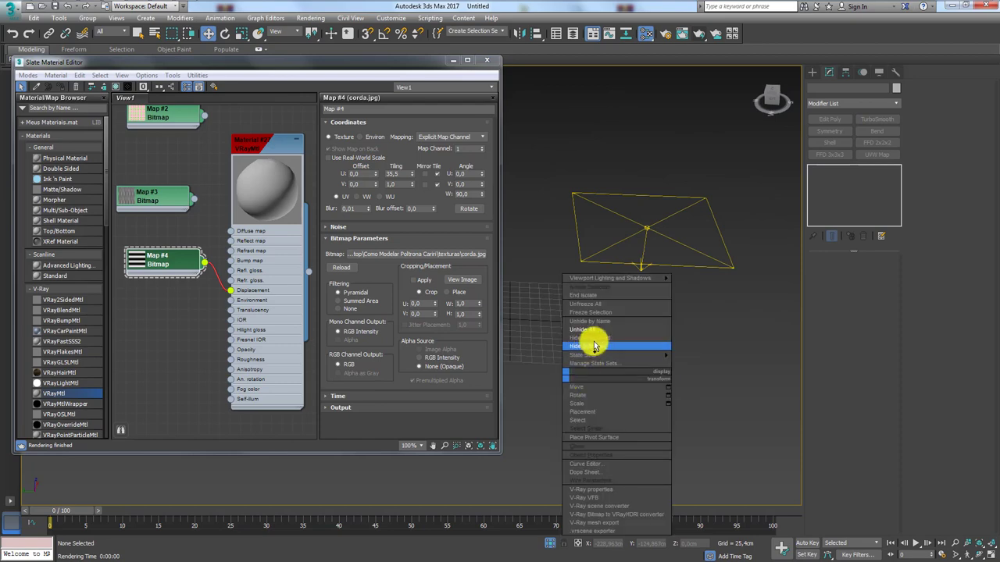
pyautogui.click(590, 334)
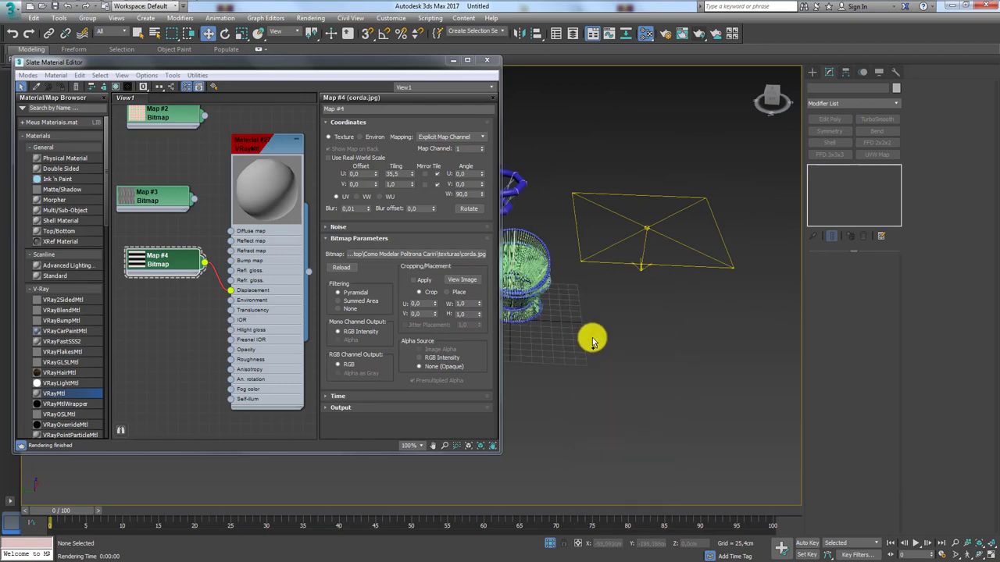
# - Orbit and zoom onto the chair and select one blue frame ring
pyautogui.moveTo(591, 338)
pyautogui.keyDown('alt'); pyautogui.mouseDown(button='middle')
pyautogui.moveTo(531, 286)
pyautogui.moveTo(607, 228)
pyautogui.moveTo(561, 256)
pyautogui.mouseUp(button='middle'); pyautogui.keyUp('alt')
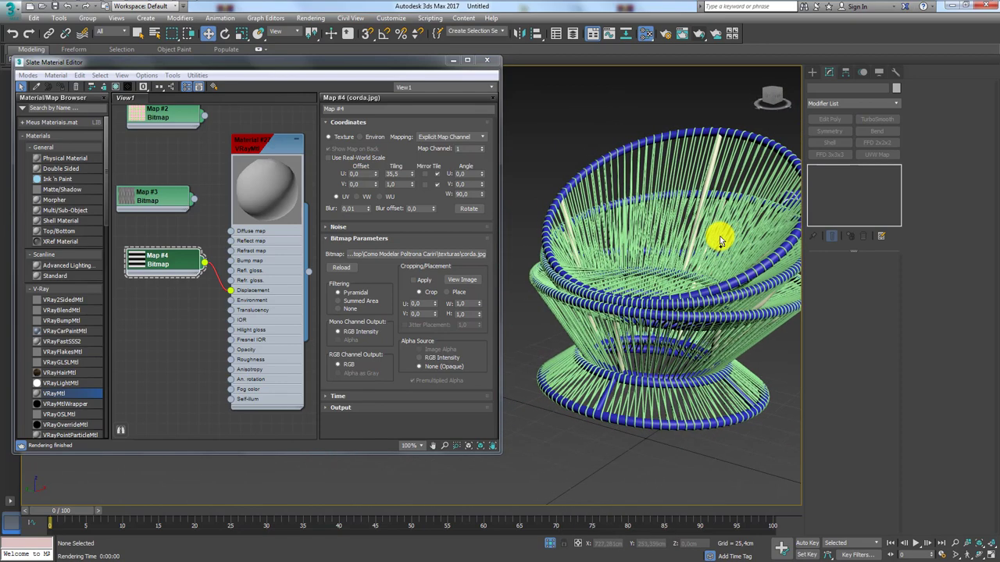
pyautogui.scroll(3, 742, 280)
pyautogui.click(740, 281)
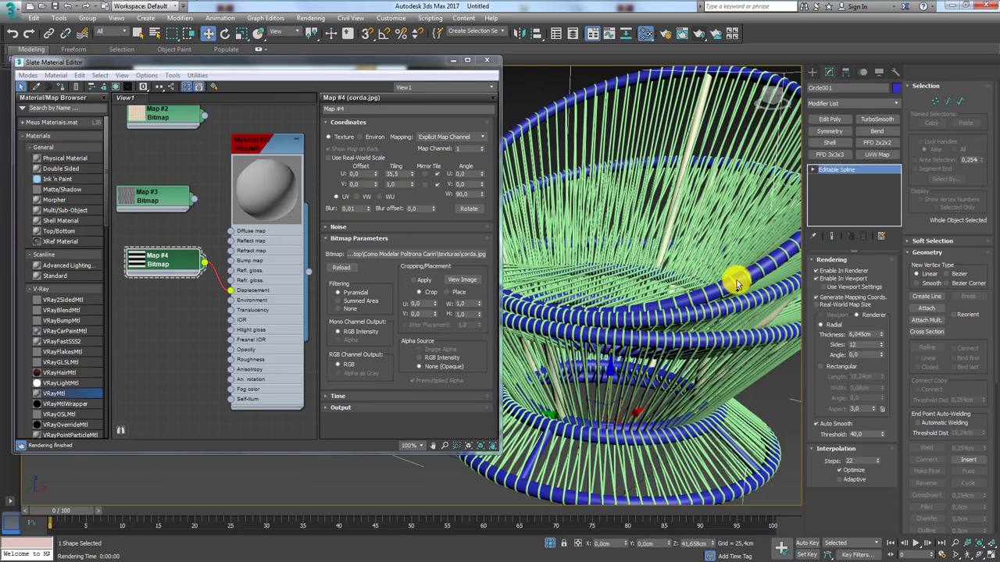
# - Add the second frame shape to the selection and isolate both rings in the view
pyautogui.keyDown('ctrl'); pyautogui.click(697, 130); pyautogui.keyUp('ctrl')
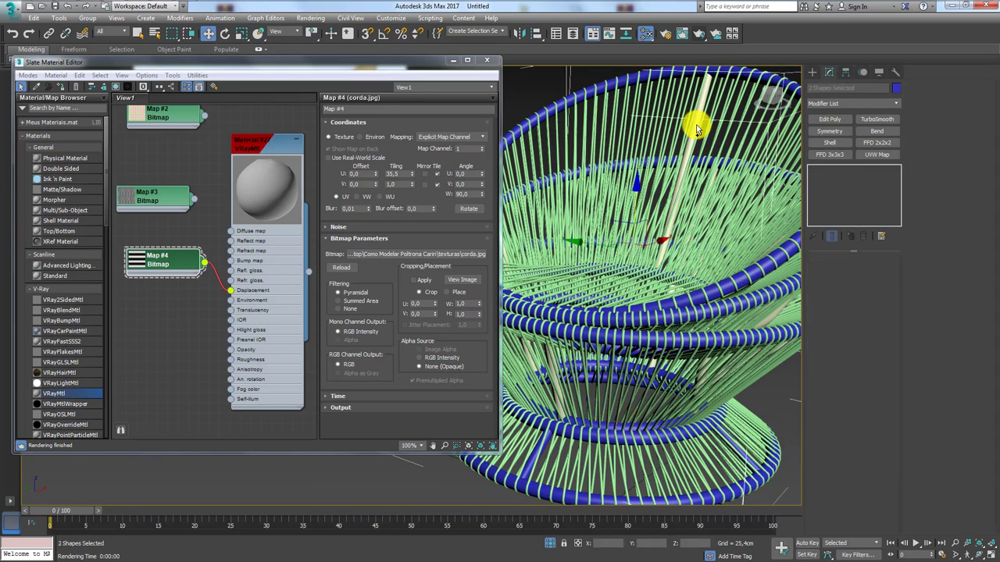
pyautogui.click(549, 543)
pyautogui.scroll(-4, 687, 351)
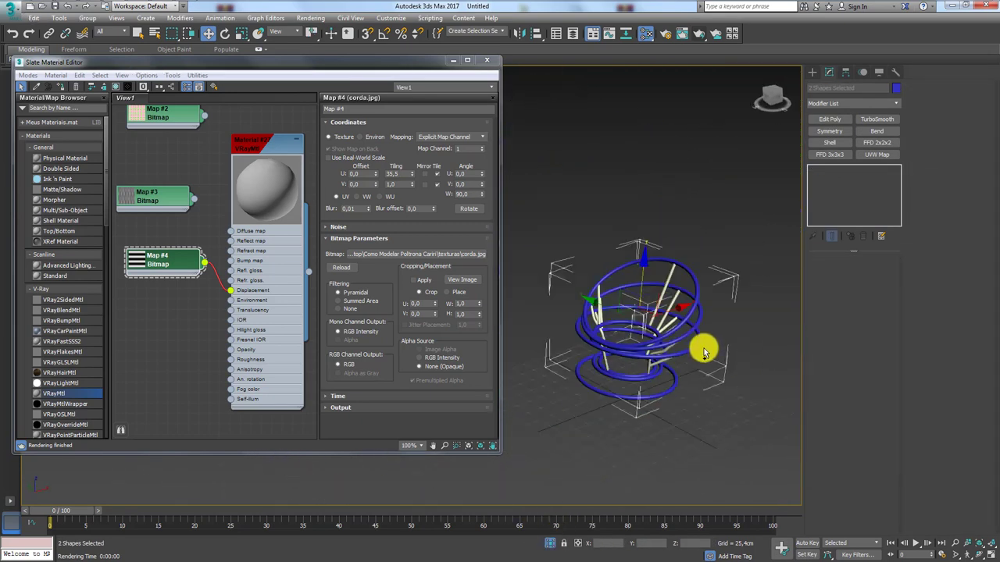
pyautogui.scroll(-1, 697, 390)
pyautogui.moveTo(589, 247); pyautogui.dragTo(578, 232, button='middle')
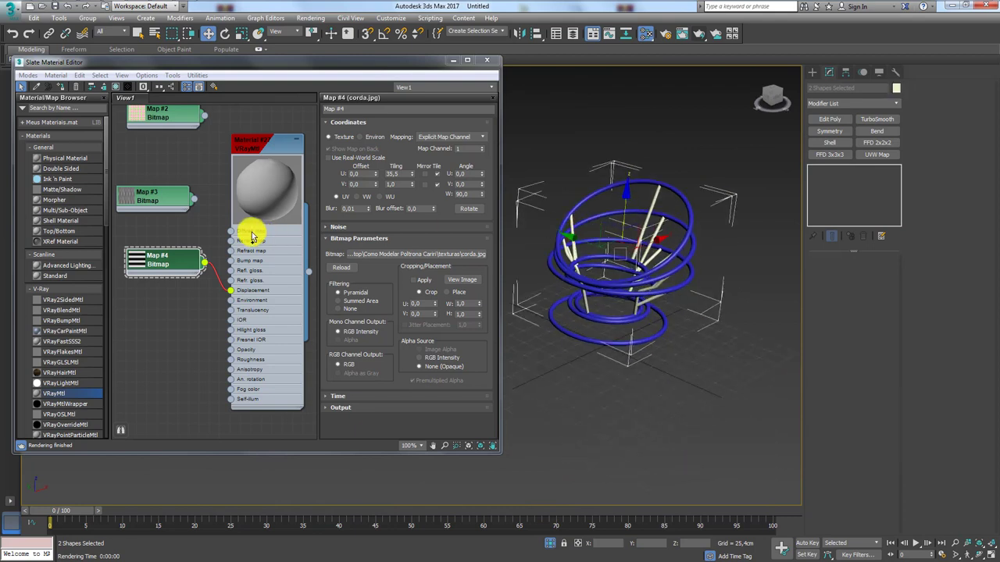
# - Drag Material #27 from Slate onto the rings and assign it to the selection
pyautogui.moveTo(274, 150); pyautogui.dragTo(262, 149)
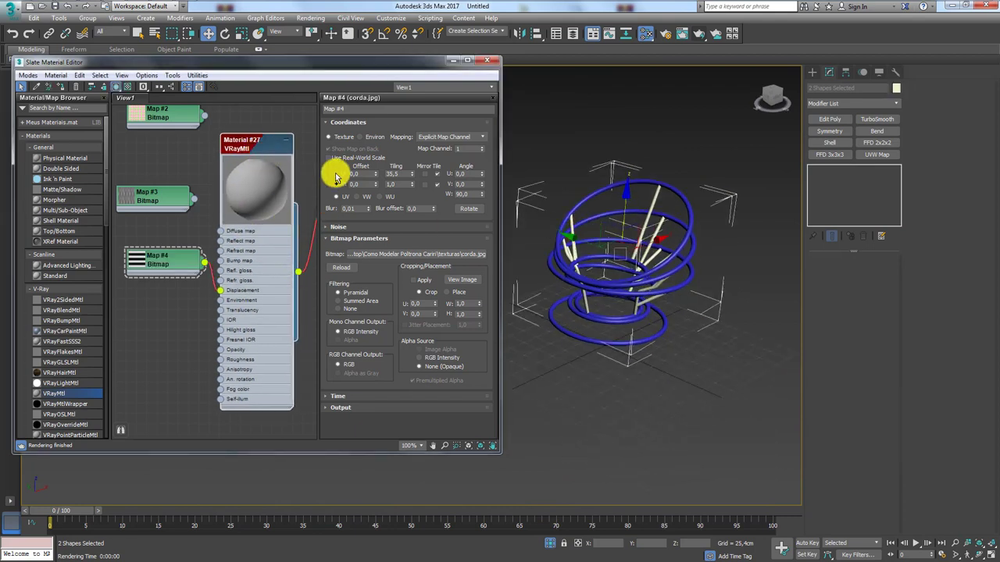
pyautogui.moveTo(299, 273); pyautogui.dragTo(605, 160)
pyautogui.moveTo(601, 195); pyautogui.dragTo(607, 209)
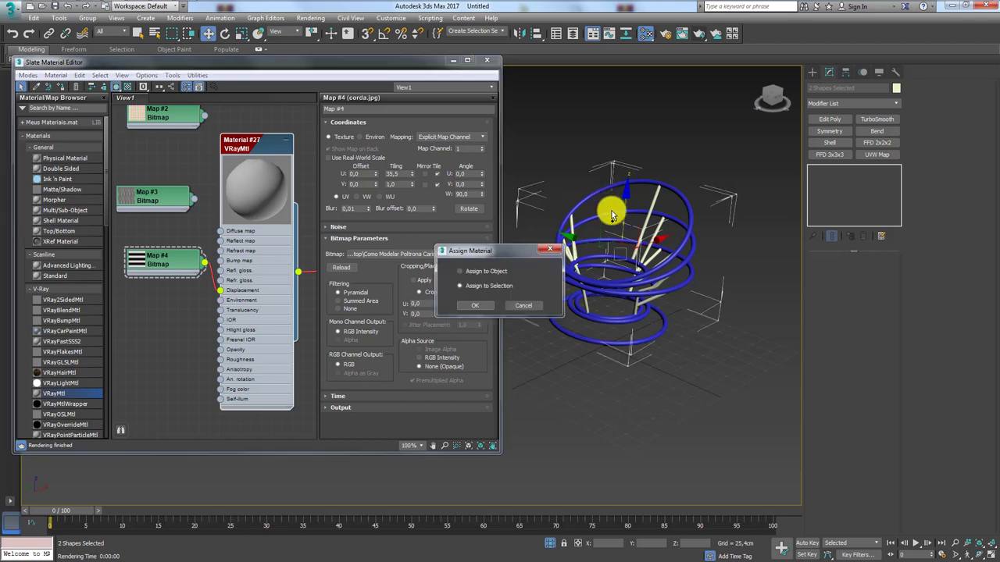
pyautogui.click(482, 313)
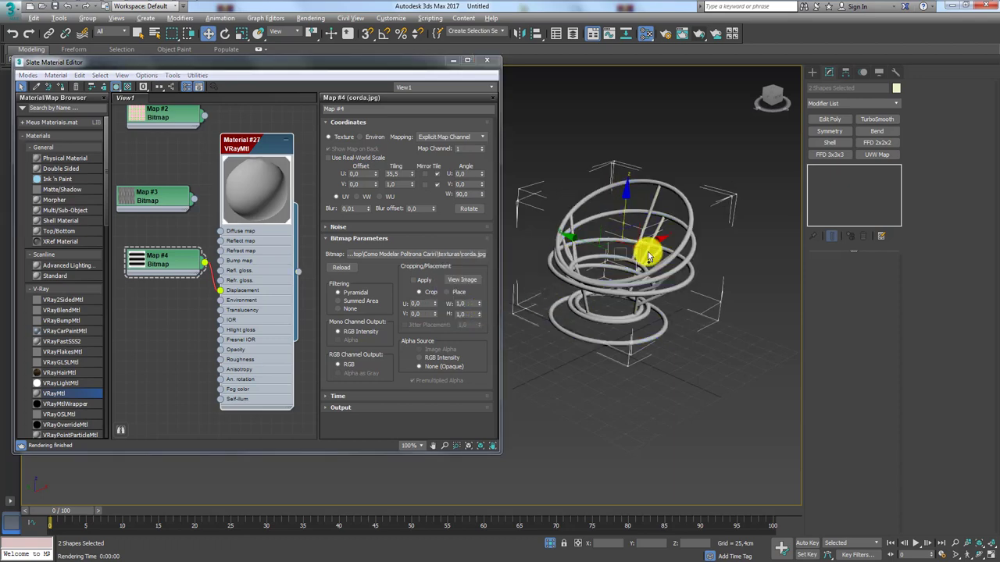
pyautogui.scroll(5, 629, 270)
pyautogui.scroll(2, 674, 285)
pyautogui.scroll(2, 650, 273)
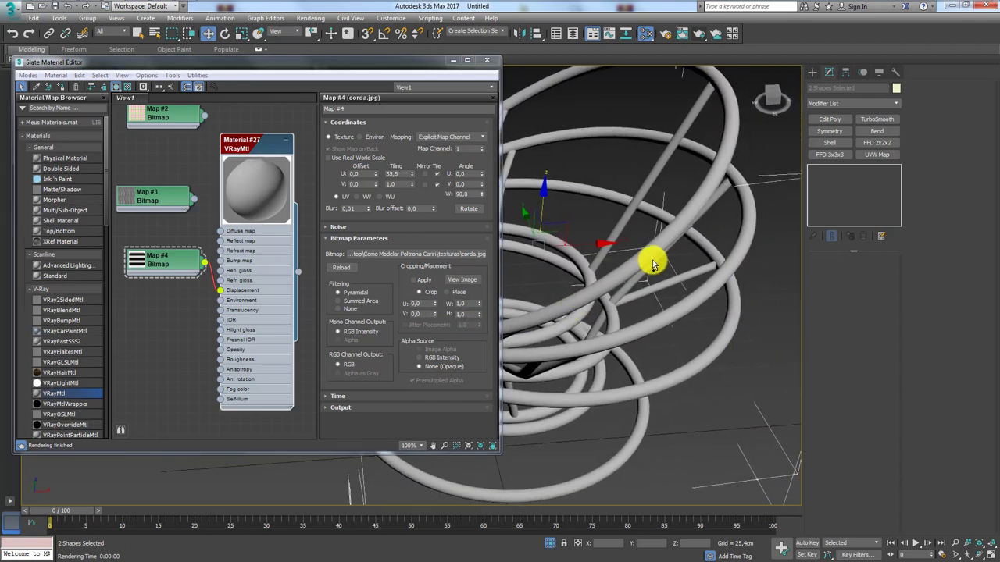
pyautogui.scroll(2, 593, 269)
pyautogui.scroll(2, 625, 203)
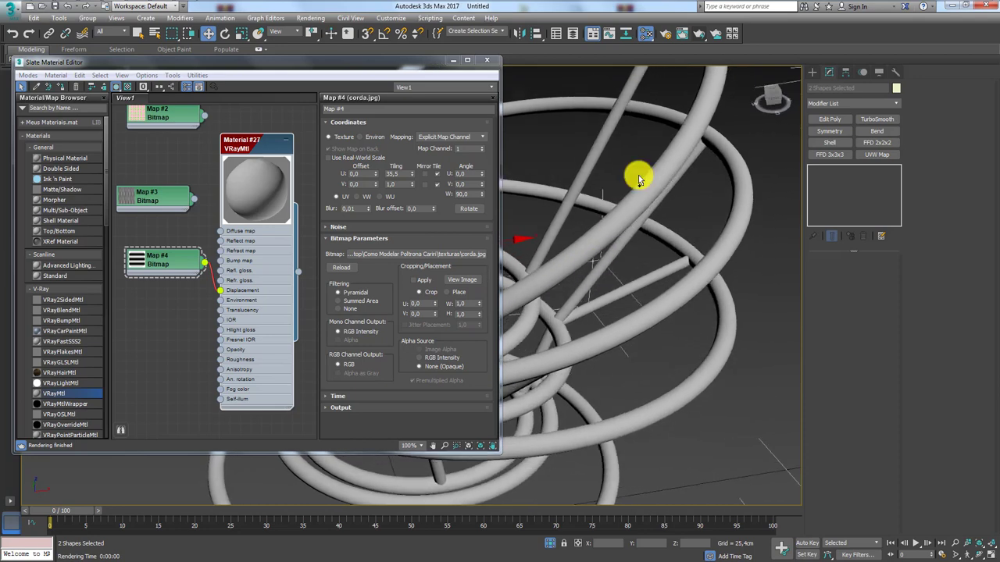
# - Start a test render of the rings, stop it, and close the render window and material editor
pyautogui.click(698, 33)
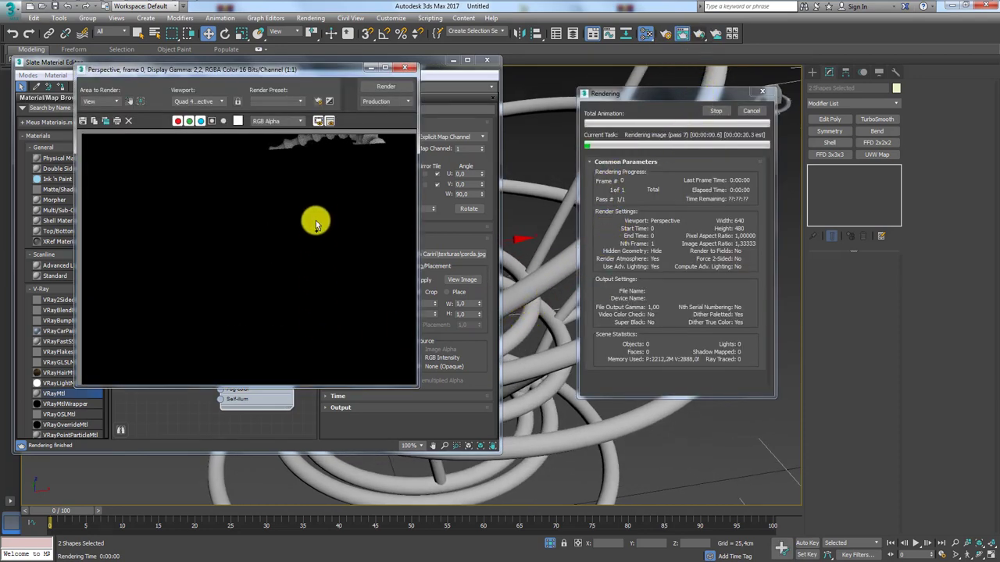
pyautogui.click(750, 110)
pyautogui.click(411, 69)
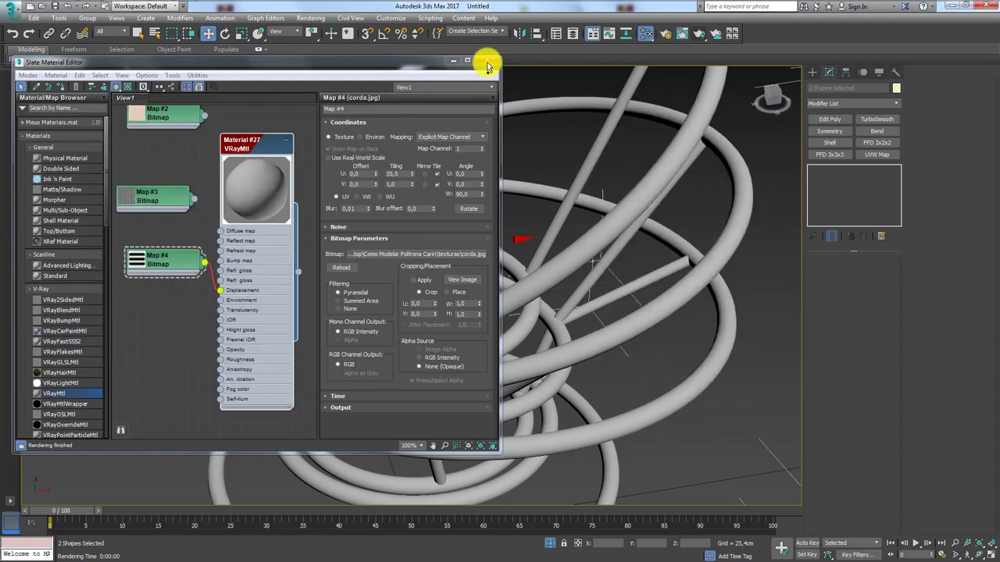
pyautogui.click(487, 62)
# - Unhide all hidden objects and orbit around the full chair scene
pyautogui.scroll(-5, 622, 196)
pyautogui.scroll(-2, 598, 252)
pyautogui.scroll(-4, 623, 252)
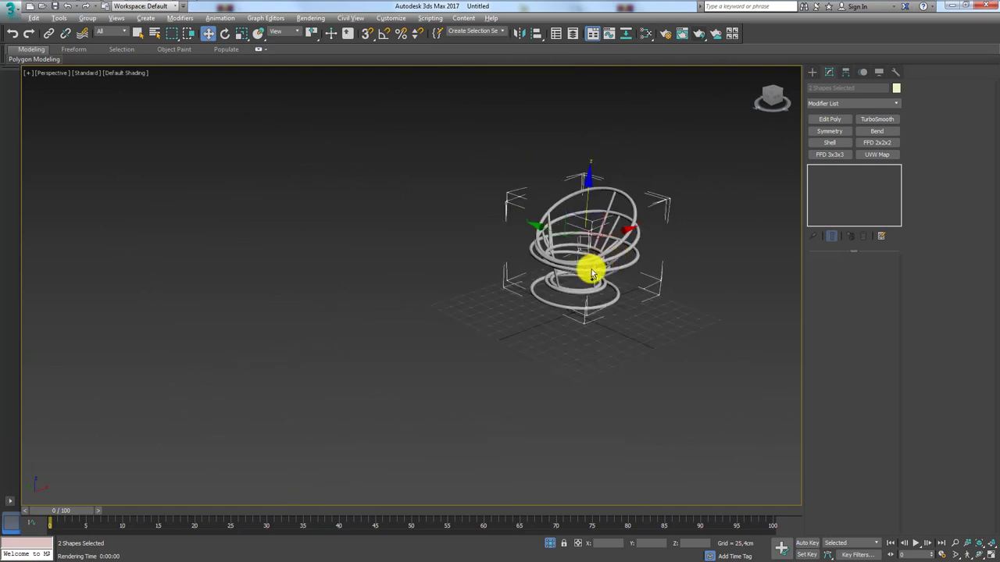
pyautogui.rightClick(591, 273)
pyautogui.click(631, 226)
pyautogui.moveTo(566, 253)
pyautogui.keyDown('alt'); pyautogui.mouseDown(button='middle')
pyautogui.moveTo(568, 279)
pyautogui.moveTo(658, 245)
pyautogui.moveTo(524, 281)
pyautogui.moveTo(616, 295)
pyautogui.mouseUp(button='middle'); pyautogui.keyUp('alt')
pyautogui.click(565, 211)
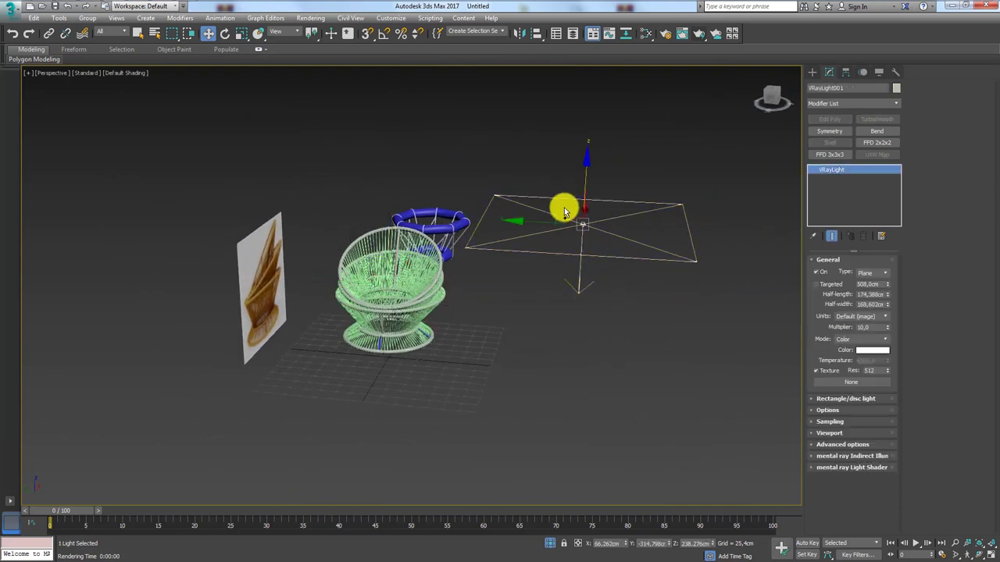
pyautogui.moveTo(569, 205)
pyautogui.keyDown('alt'); pyautogui.mouseDown(button='middle')
pyautogui.moveTo(419, 83)
pyautogui.moveTo(505, 175)
pyautogui.moveTo(413, 283)
pyautogui.moveTo(504, 289)
pyautogui.moveTo(466, 260)
pyautogui.mouseUp(button='middle'); pyautogui.keyUp('alt')
# - Isolate both chair frame tube shapes and test-render them, showing the corda.jpg displacement ridges
pyautogui.scroll(5, 461, 254)
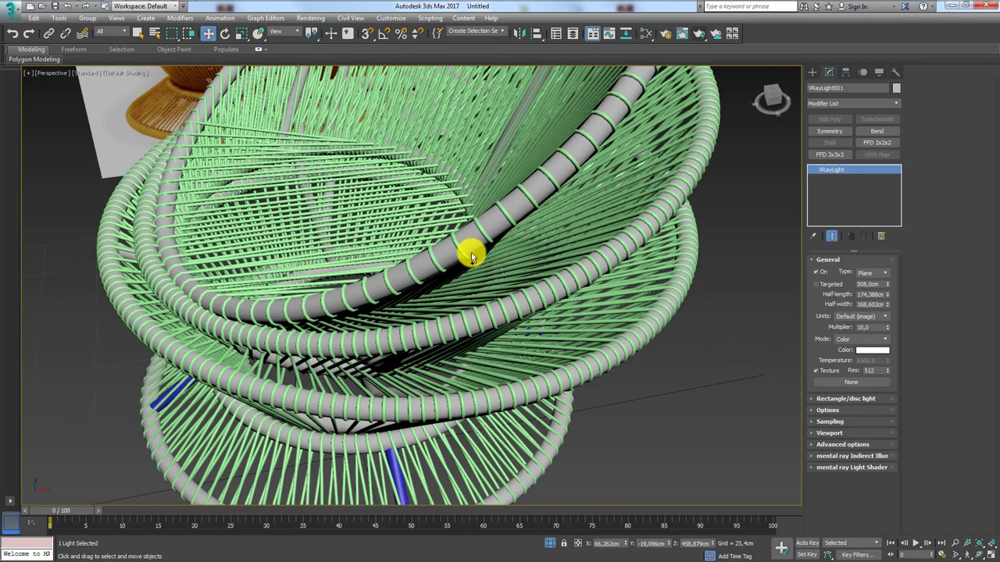
pyautogui.click(482, 196)
pyautogui.keyDown('alt'); pyautogui.moveTo(483, 196); pyautogui.dragTo(509, 230, button='middle'); pyautogui.keyUp('alt')
pyautogui.scroll(5, 540, 157)
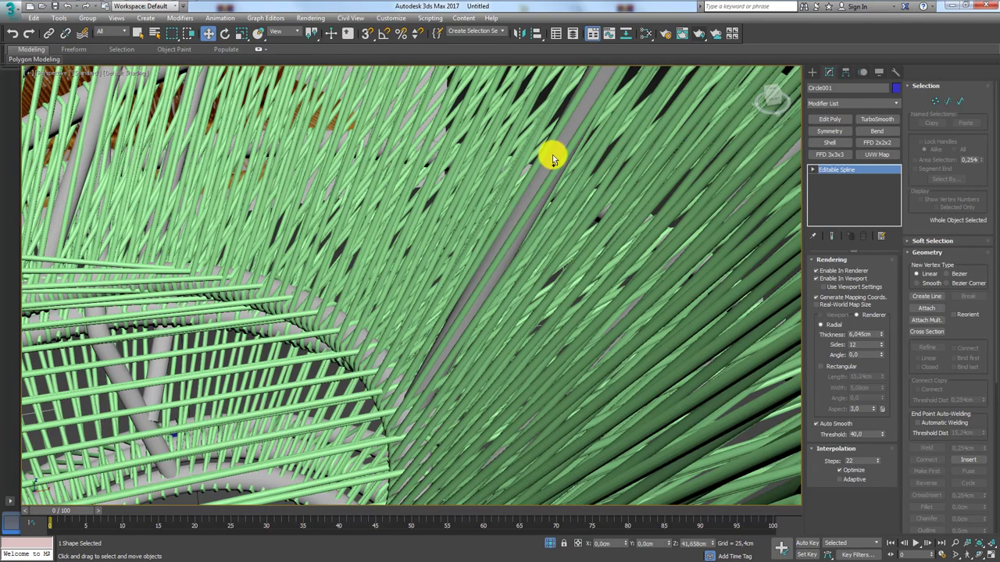
pyautogui.keyDown('ctrl'); pyautogui.click(552, 155); pyautogui.keyUp('ctrl')
pyautogui.click(550, 543)
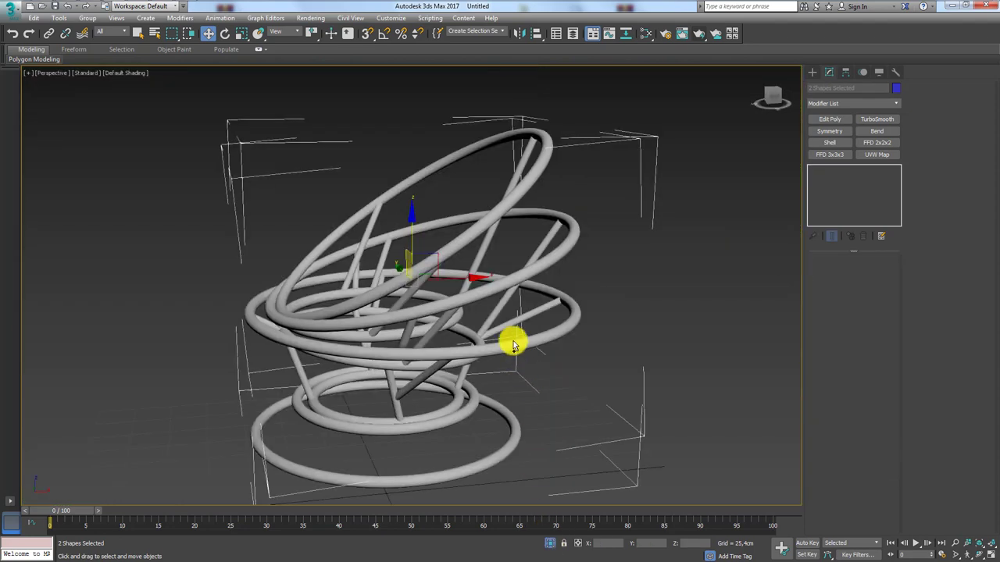
pyautogui.moveTo(513, 345)
pyautogui.keyDown('alt'); pyautogui.mouseDown(button='middle')
pyautogui.moveTo(529, 359)
pyautogui.moveTo(542, 346)
pyautogui.mouseUp(button='middle'); pyautogui.keyUp('alt')
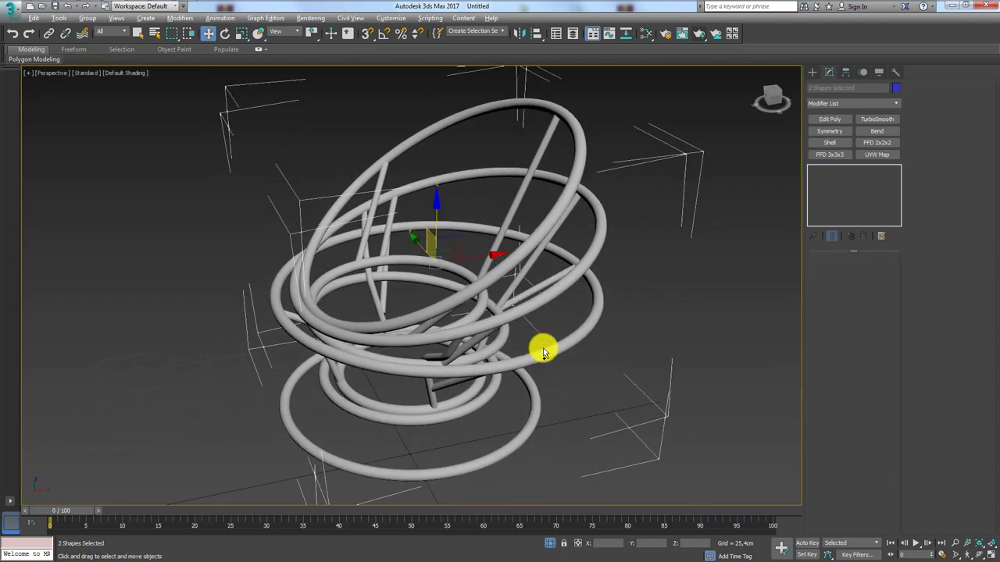
pyautogui.click(699, 36)
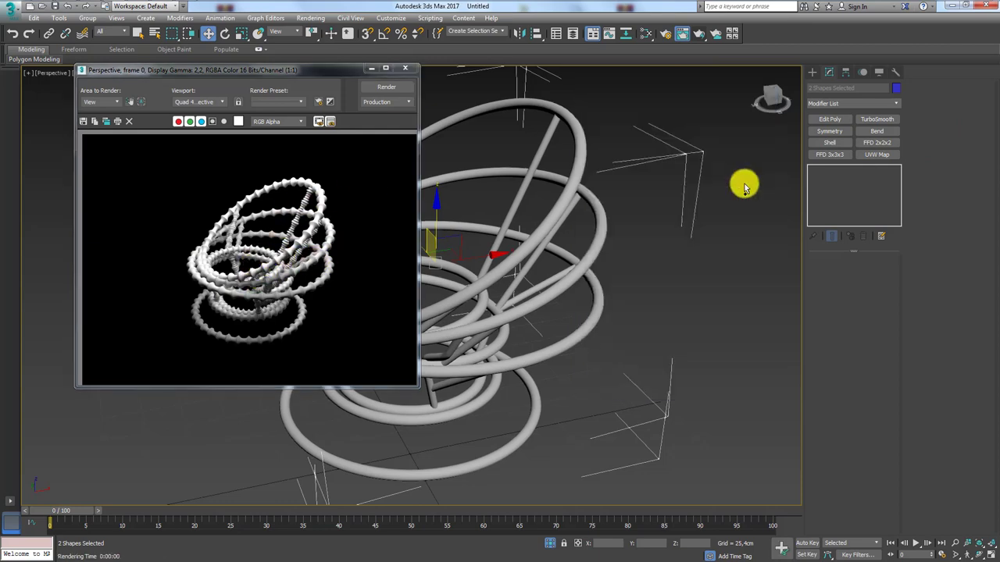
pyautogui.click(645, 33)
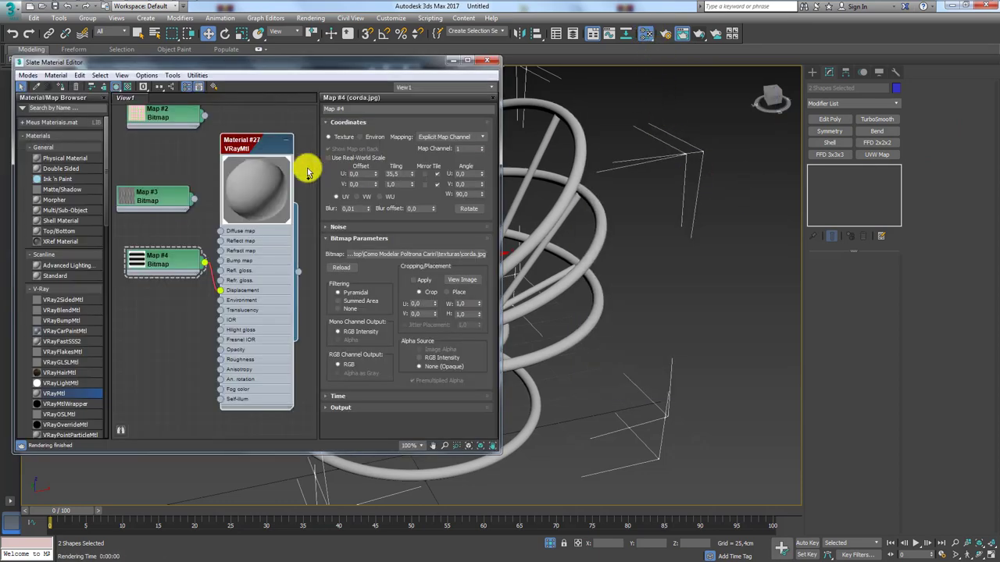
# - Set the Map #4 cord bitmap's U tiling to 300 and check it in a quick render
pyautogui.doubleClick(139, 261)
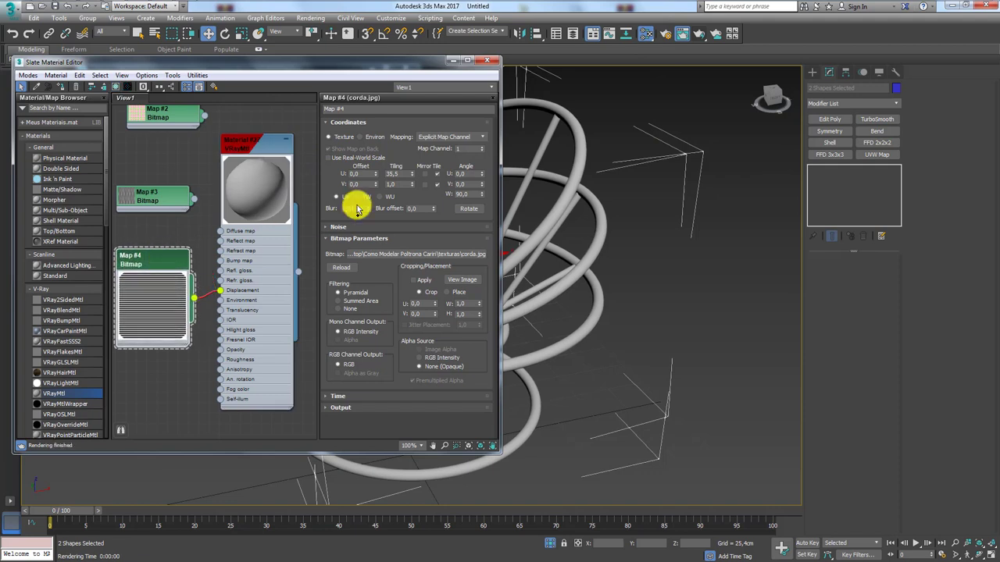
pyautogui.doubleClick(394, 173)
pyautogui.write('300')
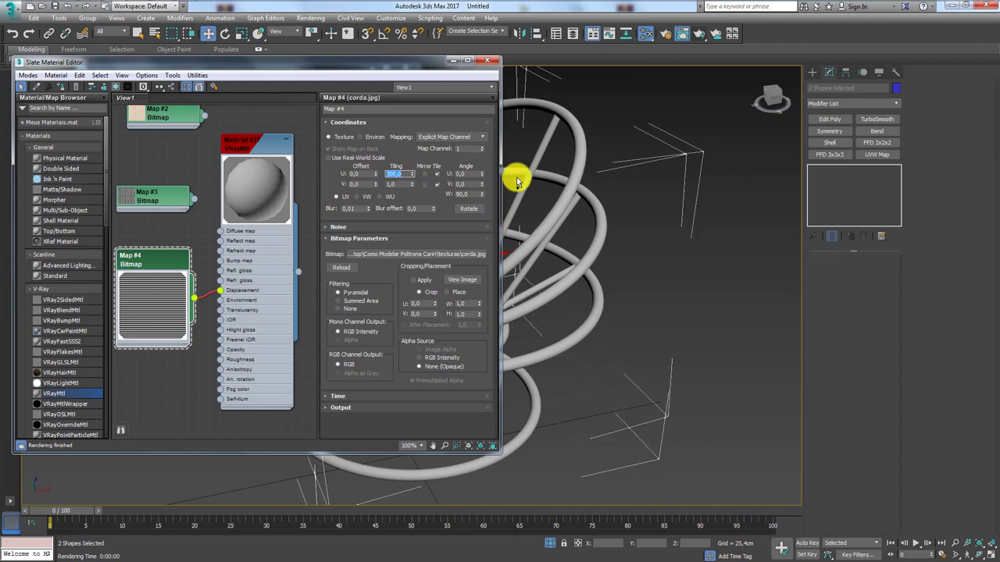
pyautogui.click(698, 35)
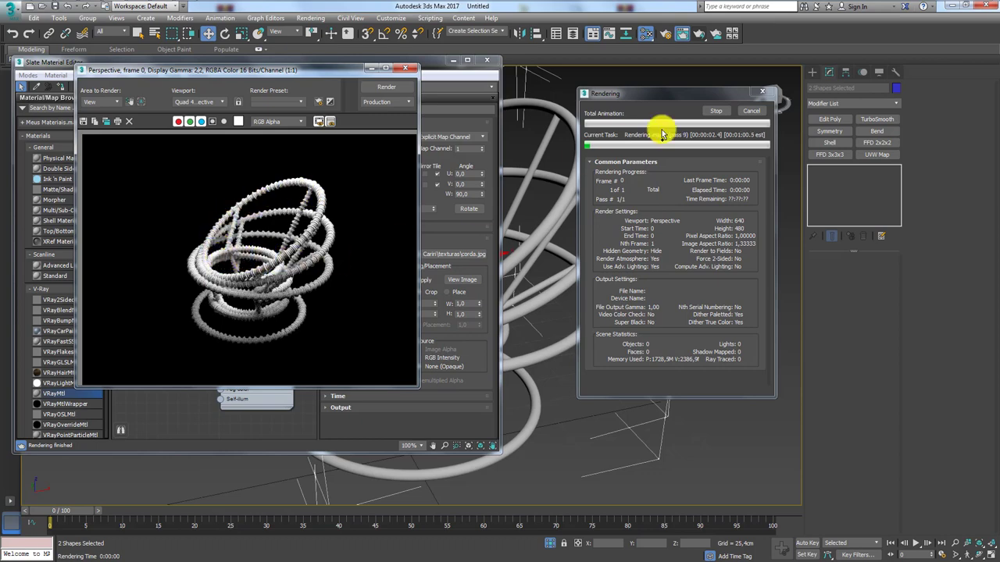
pyautogui.click(751, 110)
pyautogui.click(404, 70)
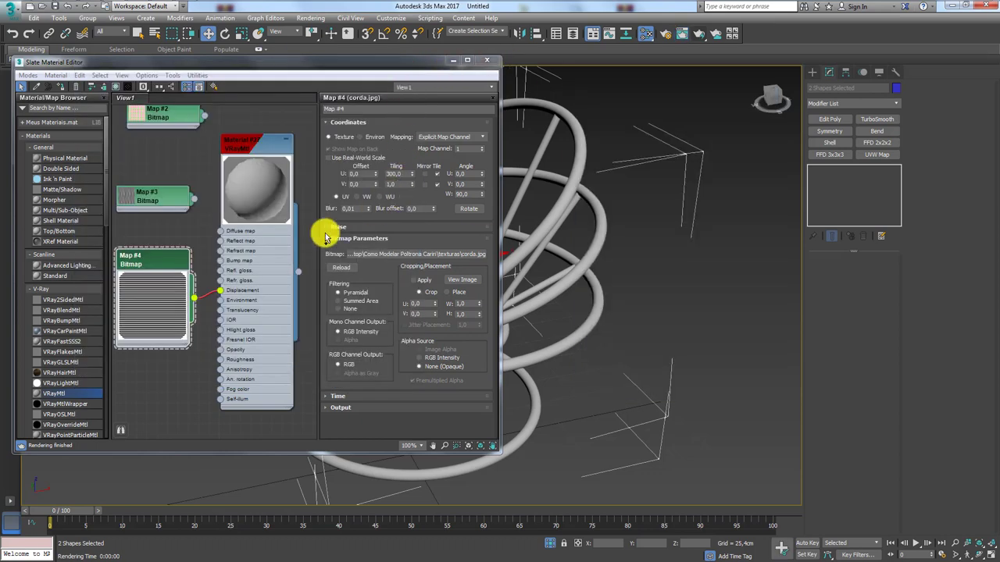
# - Set Material #27's Displace amount to 2 and test-render the ribbed frame tubes
pyautogui.click(260, 151)
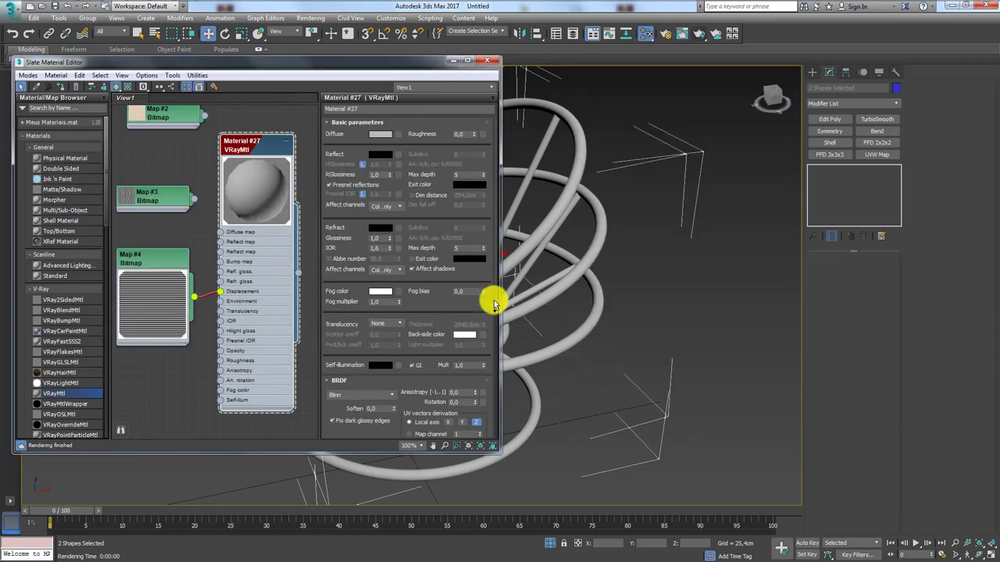
pyautogui.scroll(-2, 482, 290)
pyautogui.scroll(-3, 482, 290)
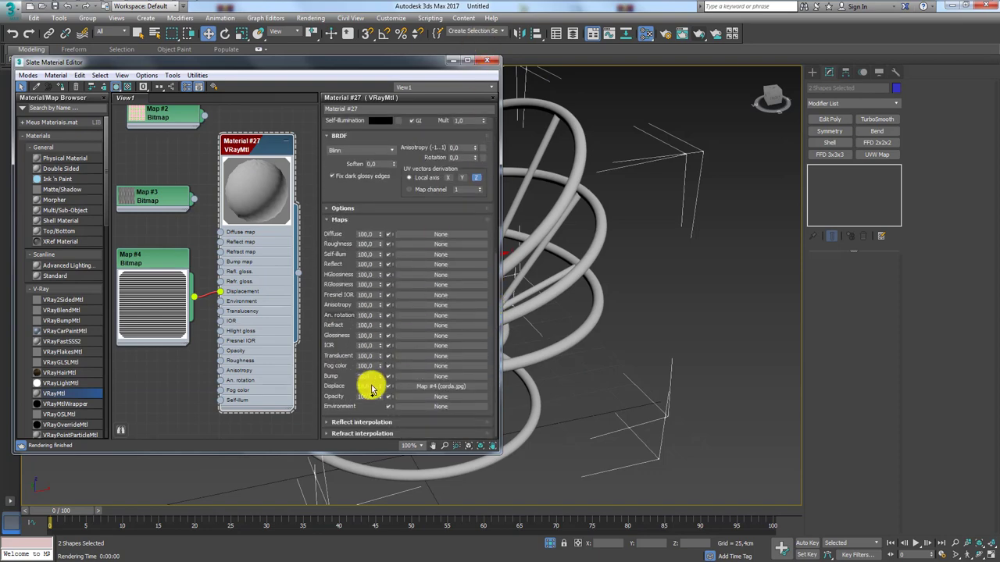
pyautogui.click(371, 386)
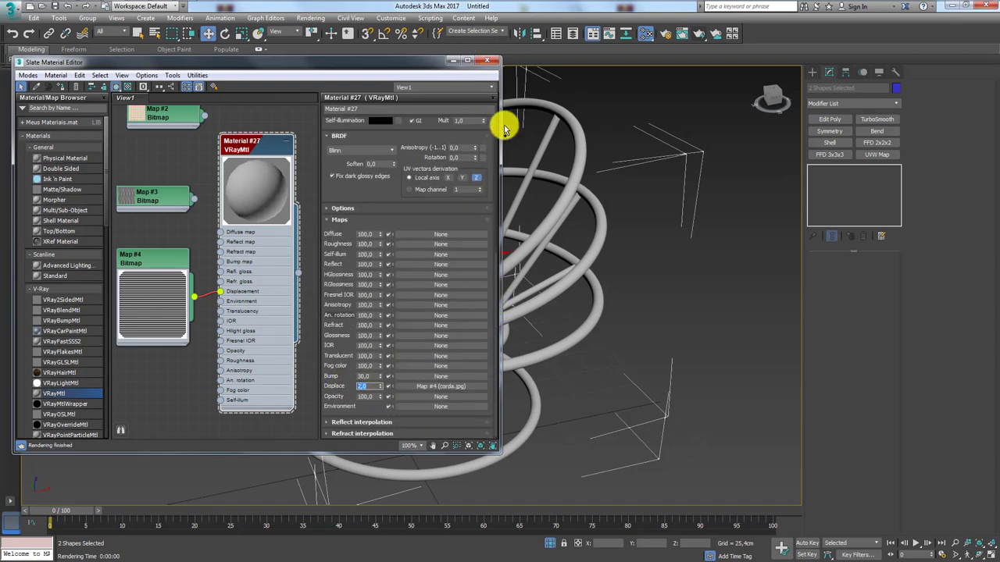
pyautogui.click(683, 34)
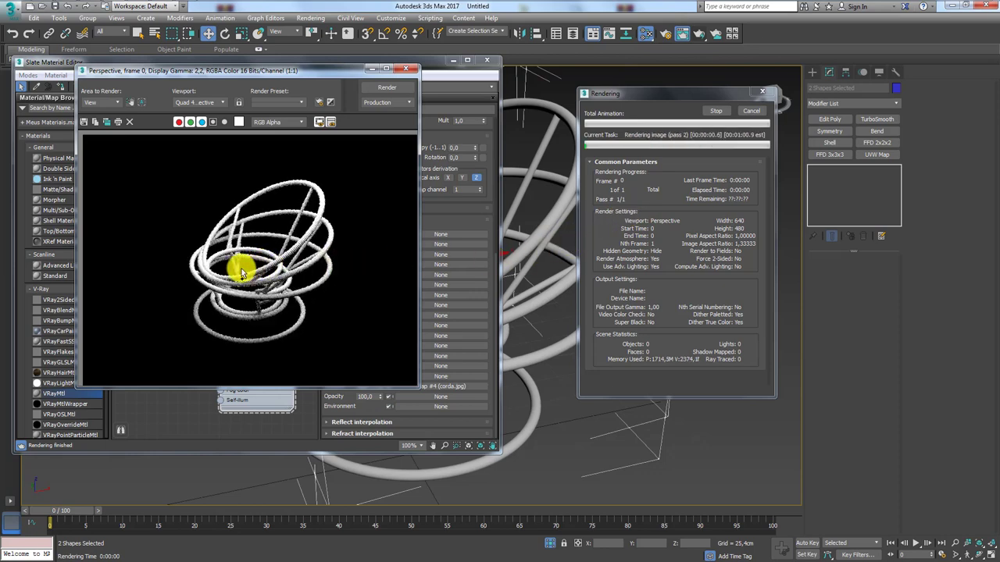
pyautogui.scroll(1, 331, 273)
pyautogui.scroll(1, 223, 192)
pyautogui.scroll(1, 305, 287)
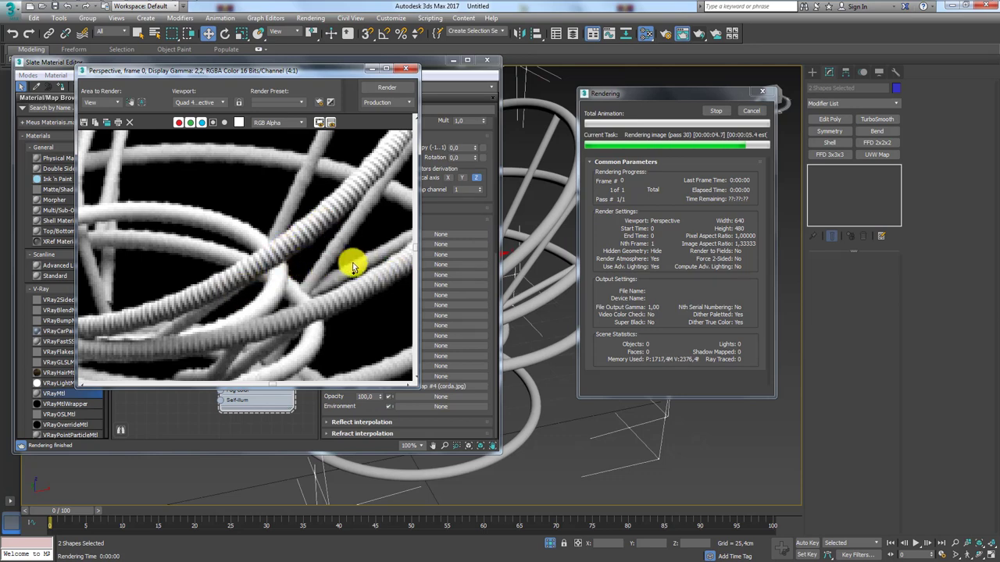
pyautogui.scroll(-2, 359, 258)
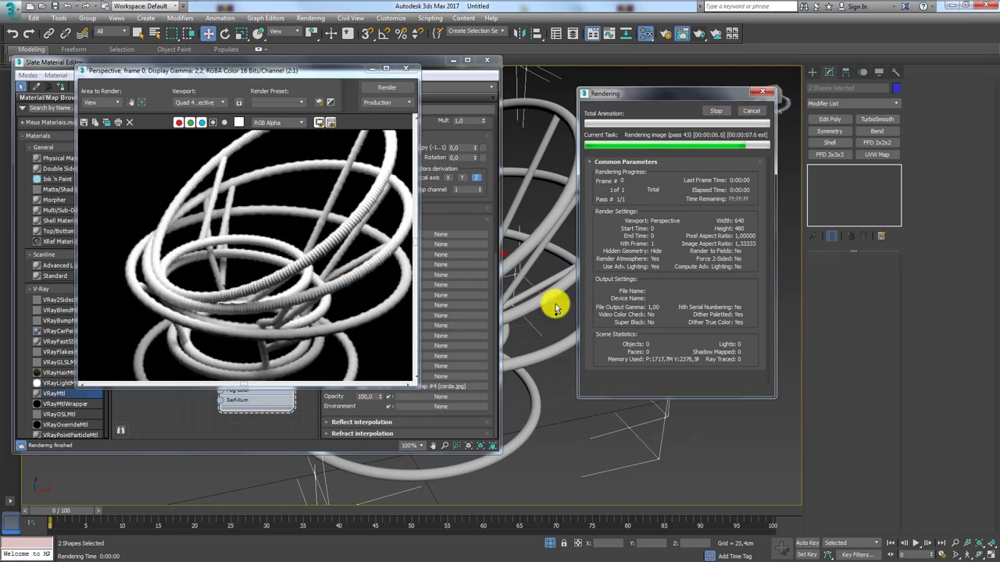
pyautogui.click(760, 113)
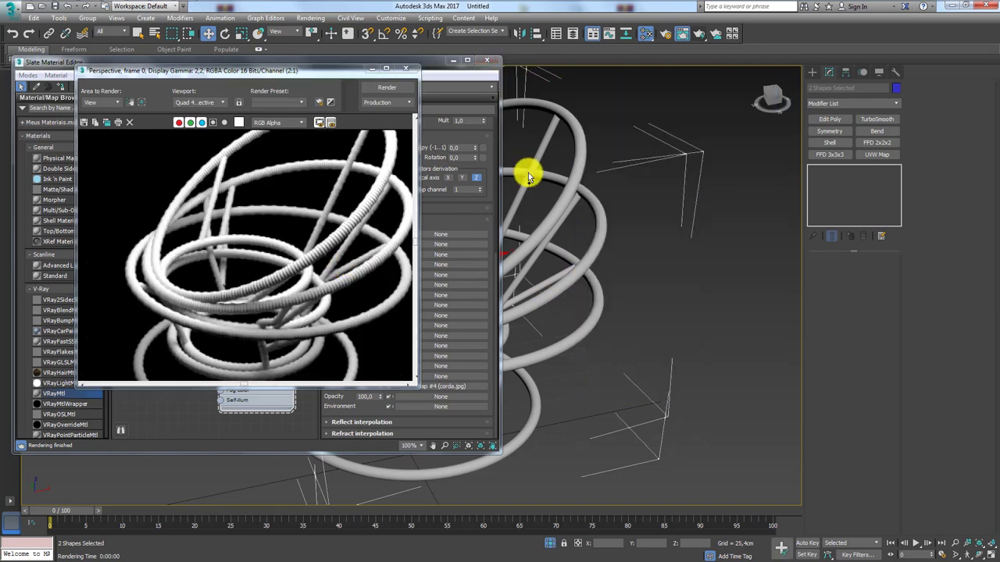
pyautogui.moveTo(527, 176)
pyautogui.keyDown('alt'); pyautogui.mouseDown(button='middle')
pyautogui.moveTo(602, 179)
pyautogui.moveTo(465, 106)
pyautogui.mouseUp(button='middle'); pyautogui.keyUp('alt')
# - Re-enter Map #4's U tiling of 300, zoom the viewport, and launch a fresh frame render
pyautogui.click(413, 71)
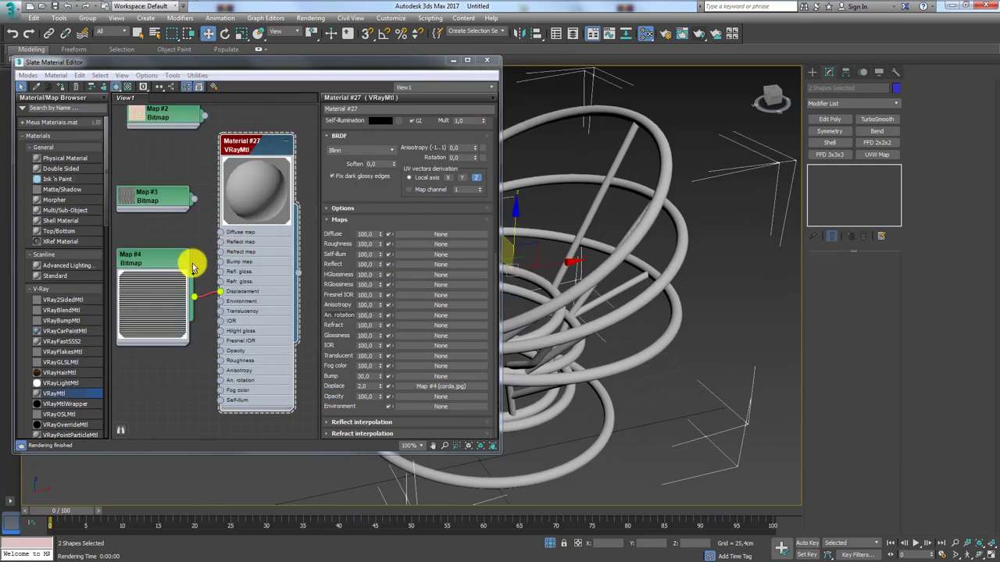
pyautogui.click(156, 264)
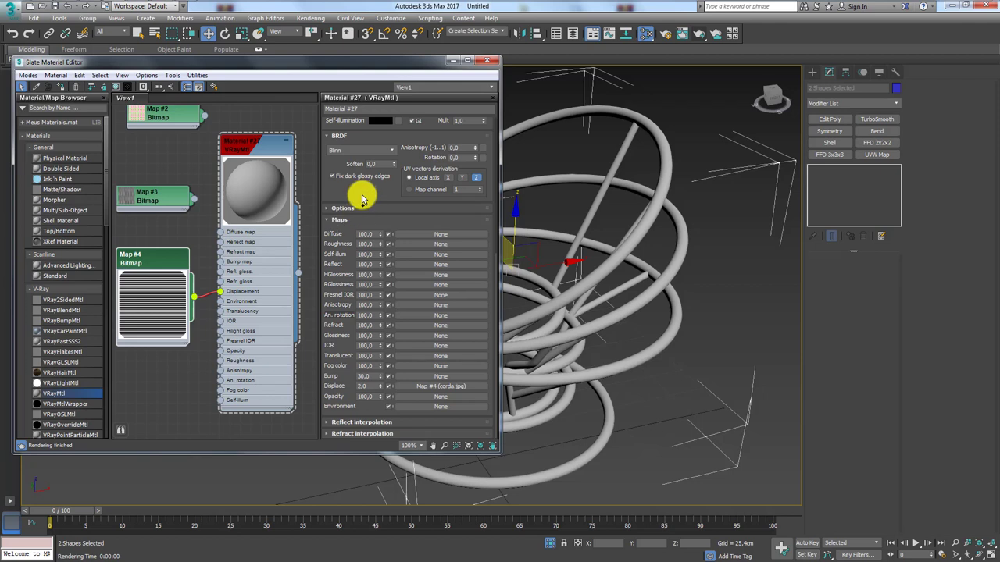
pyautogui.doubleClick(141, 263)
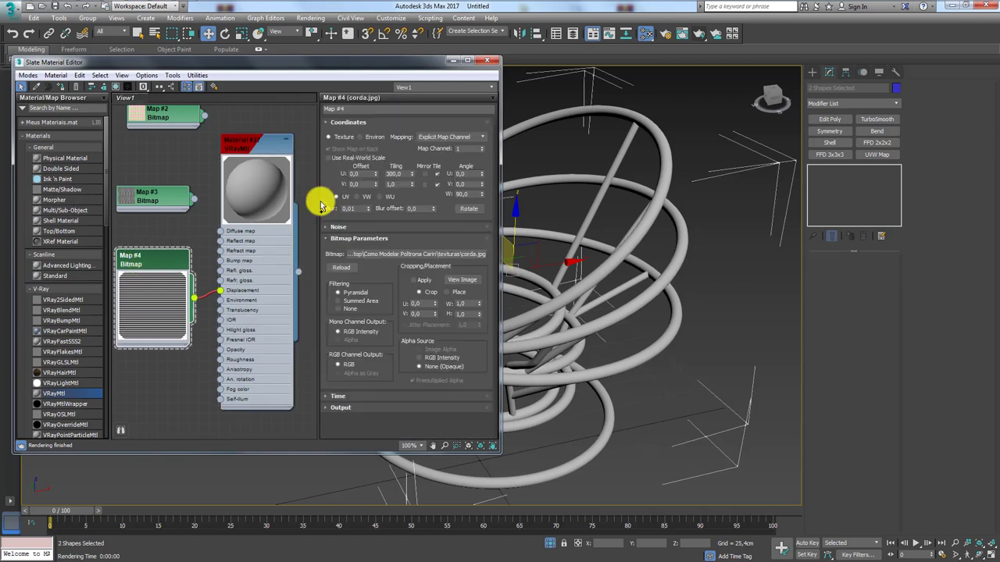
pyautogui.doubleClick(394, 174)
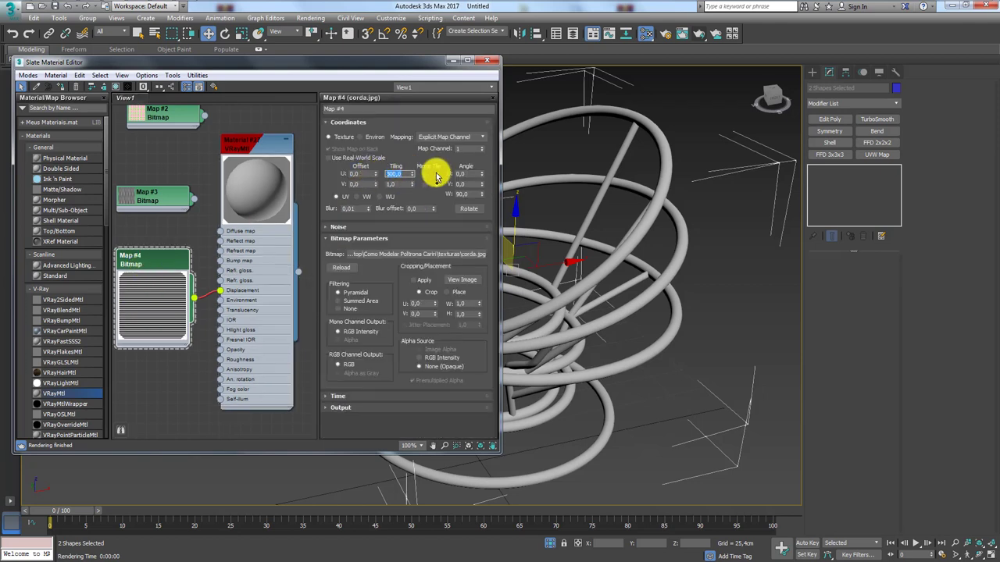
pyautogui.press('Return')
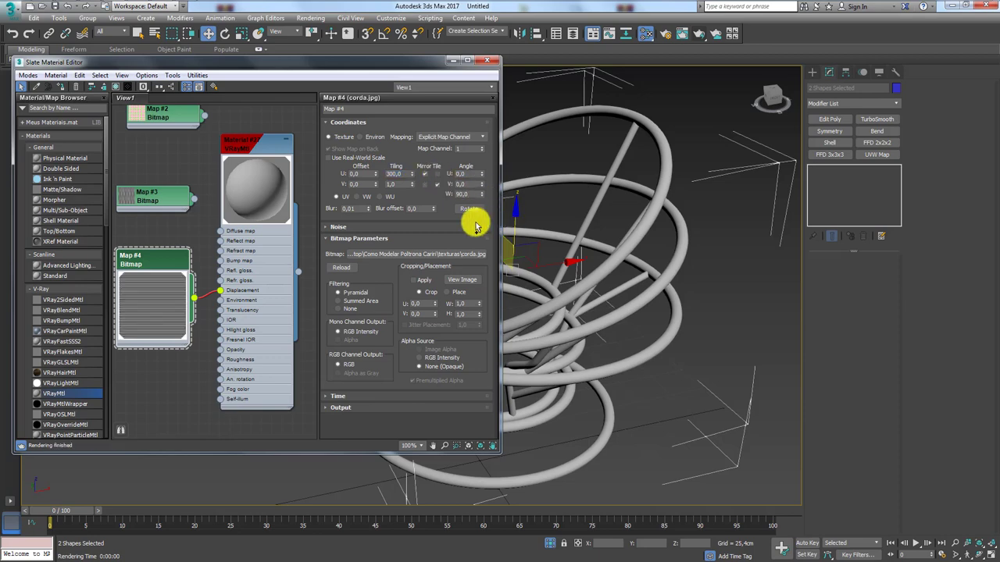
pyautogui.scroll(5, 599, 282)
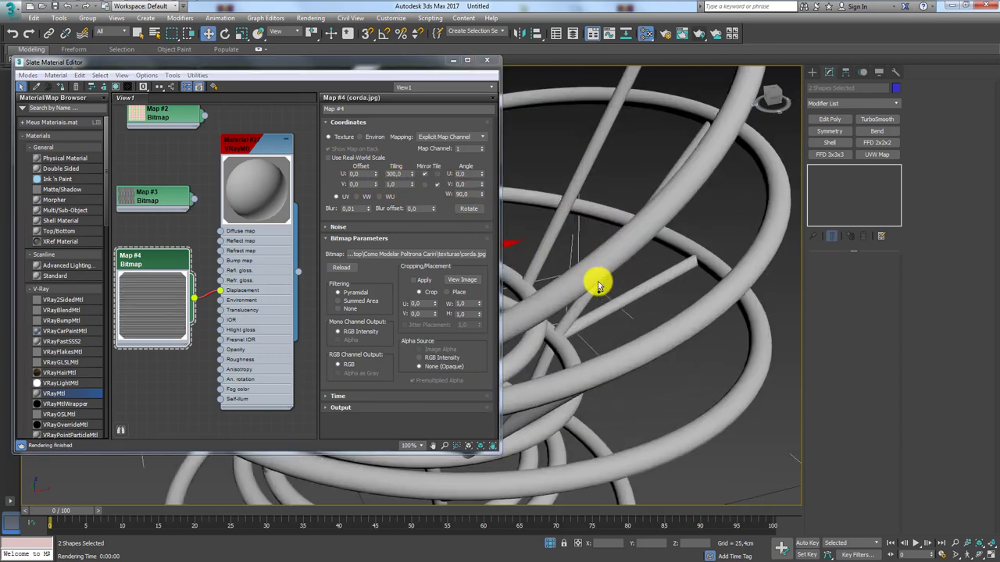
pyautogui.scroll(4, 600, 283)
pyautogui.click(698, 35)
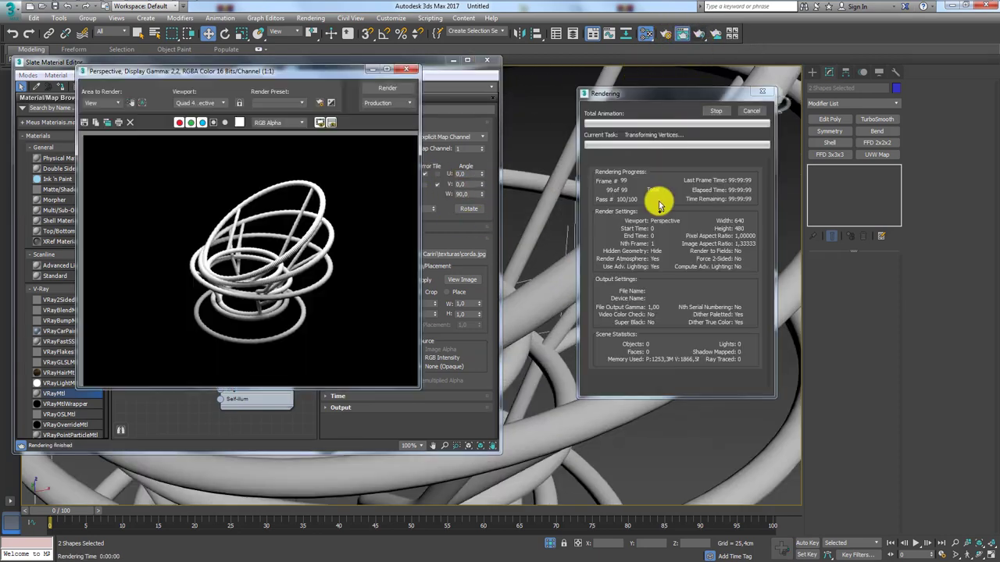
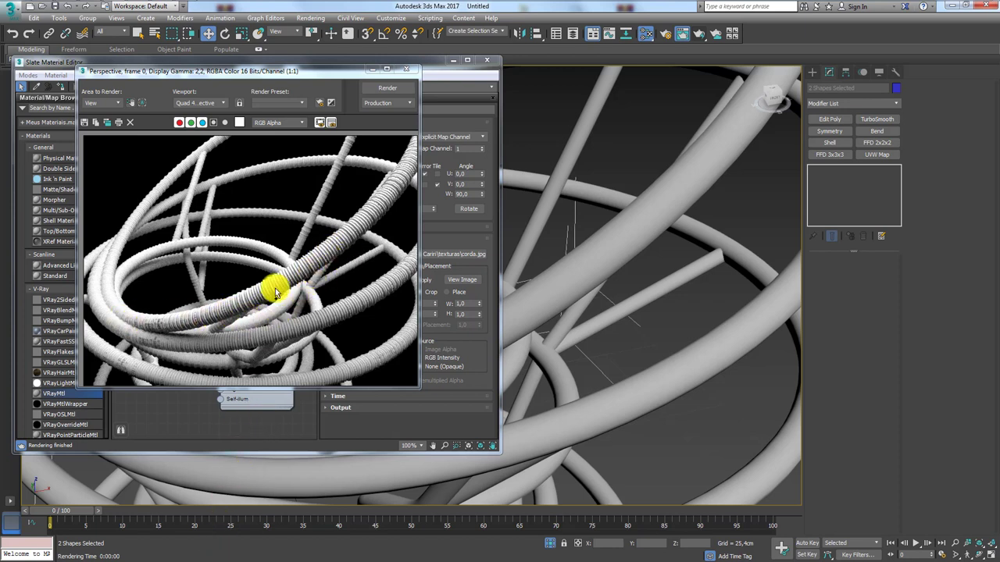
# - Move the Slate editor window right and lower the Map #4 node, then switch to corda.jpg in Photoshop
pyautogui.click(645, 35)
pyautogui.click(643, 33)
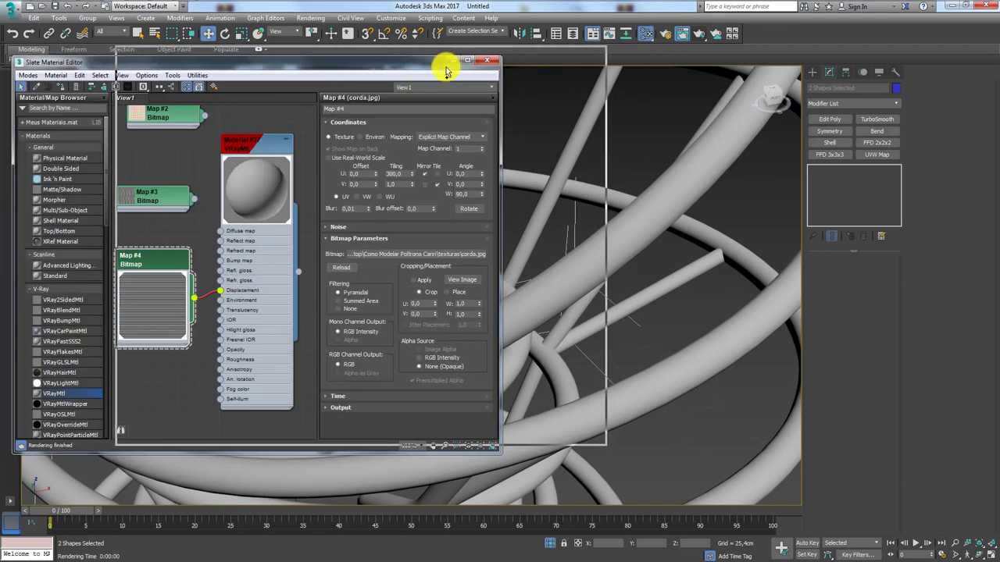
pyautogui.moveTo(447, 70); pyautogui.dragTo(552, 61)
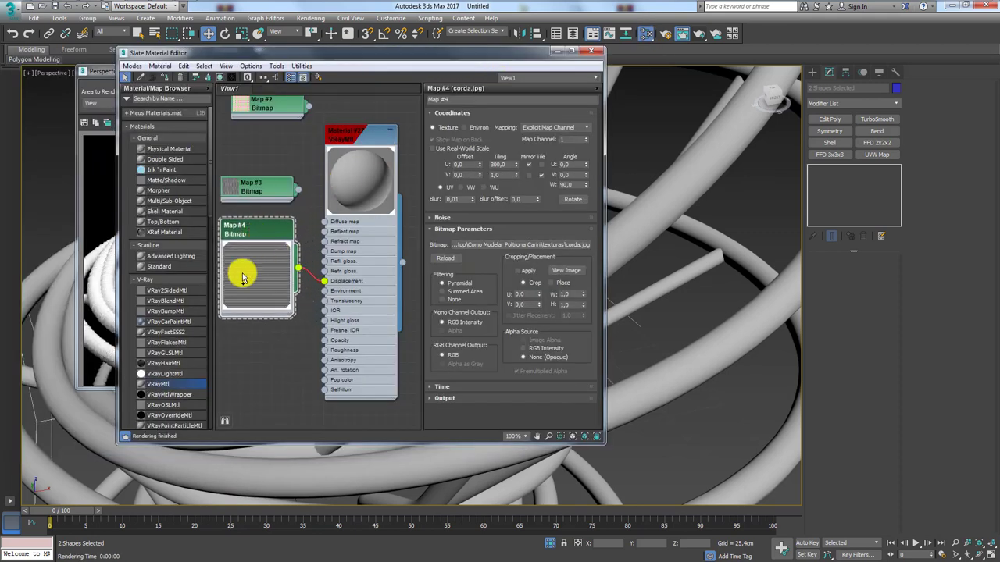
pyautogui.moveTo(266, 228)
pyautogui.mouseDown()
pyautogui.moveTo(271, 299)
pyautogui.moveTo(276, 271)
pyautogui.mouseUp()
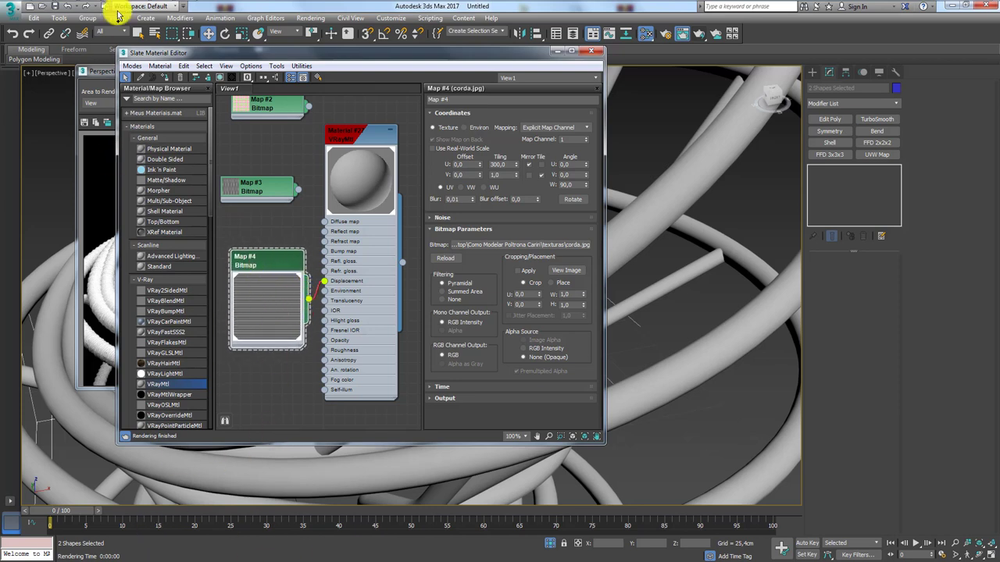
pyautogui.click(92, 10)
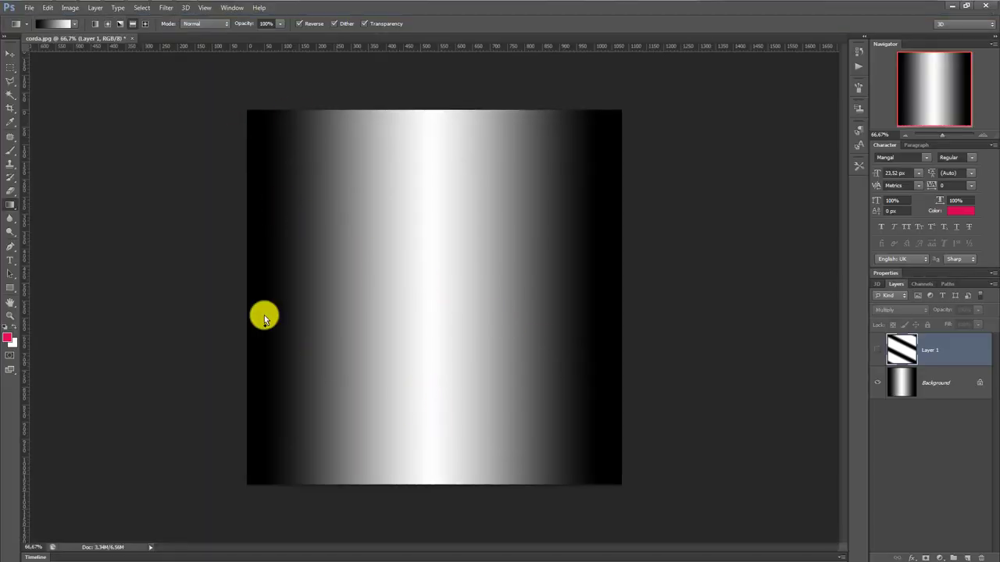
# - Convert the Background to Layer 0 and delete the right half of the gradient
pyautogui.click(10, 52)
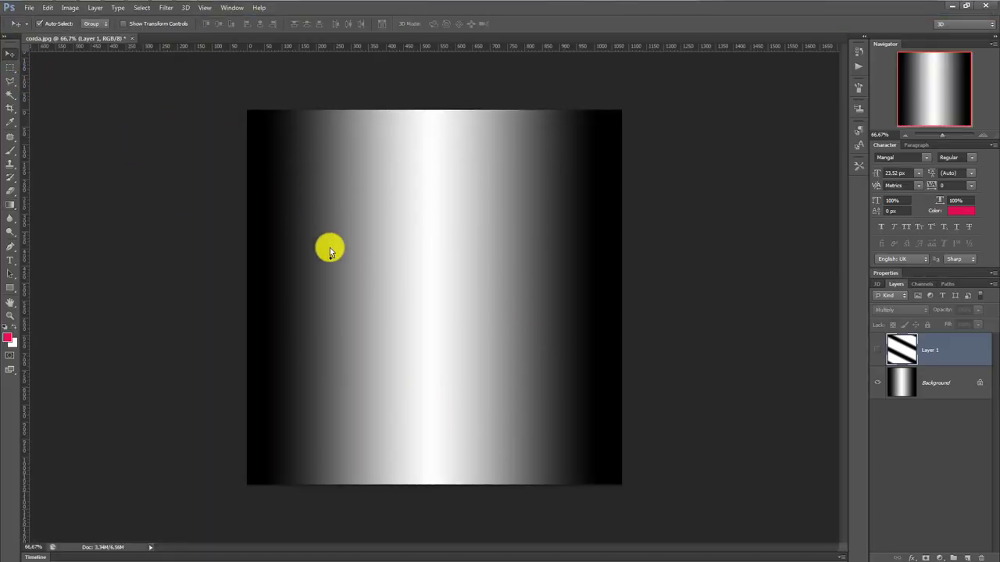
pyautogui.click(907, 390)
pyautogui.click(10, 68)
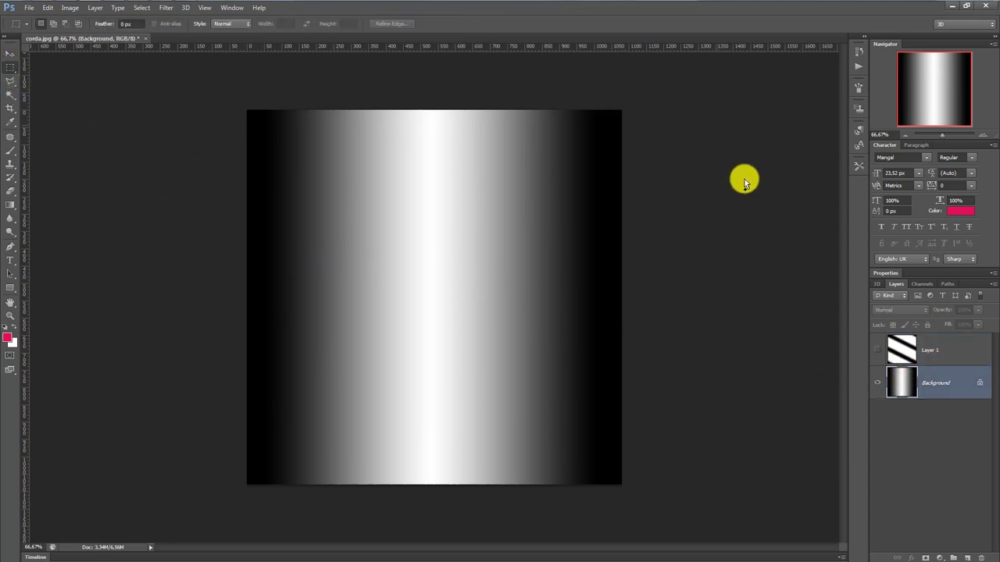
pyautogui.moveTo(672, 124); pyautogui.dragTo(425, 544)
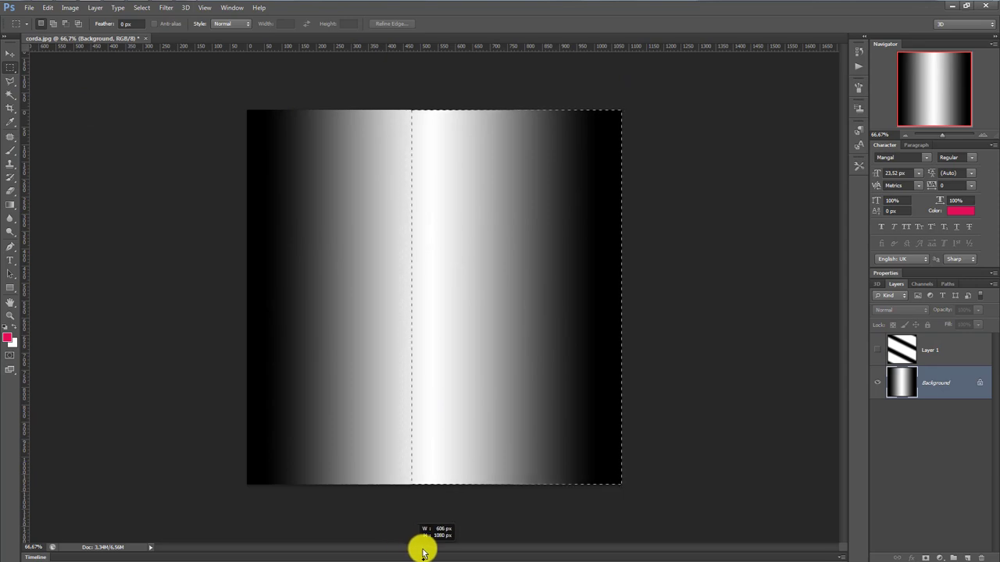
pyautogui.press('Delete')
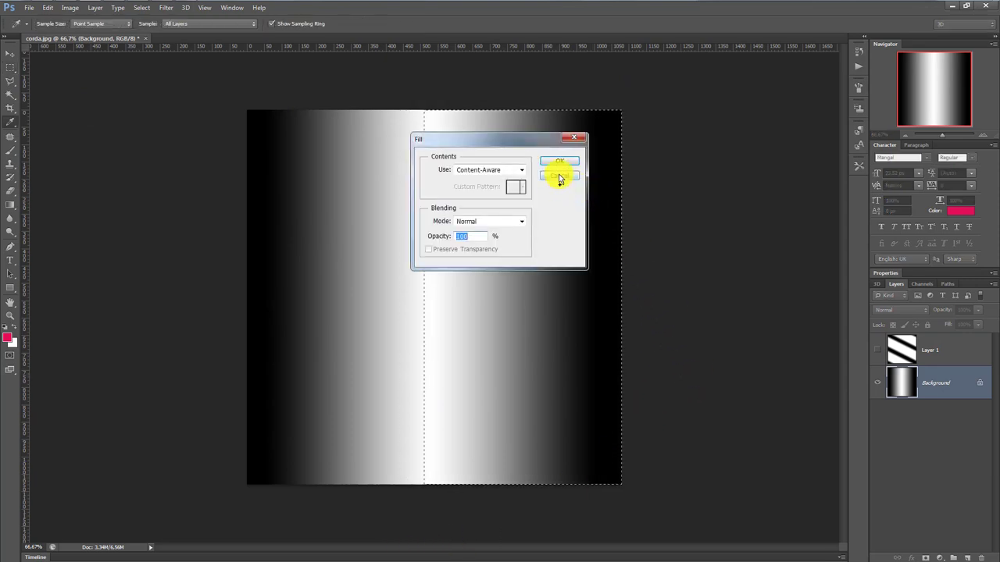
pyautogui.press('Escape')
pyautogui.doubleClick(928, 384)
pyautogui.press('Return')
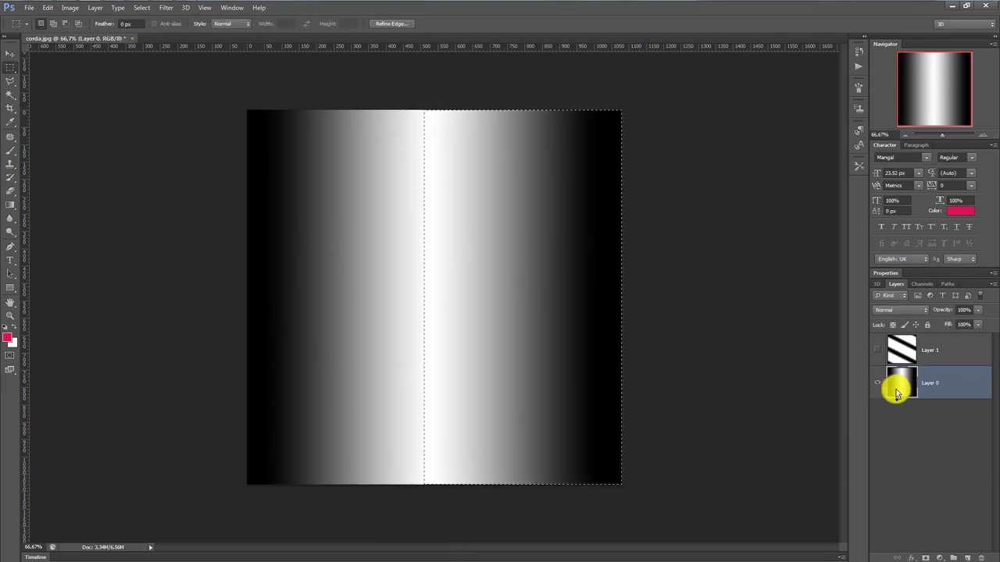
pyautogui.press('Delete')
pyautogui.hotkey('ctrl', 'd')
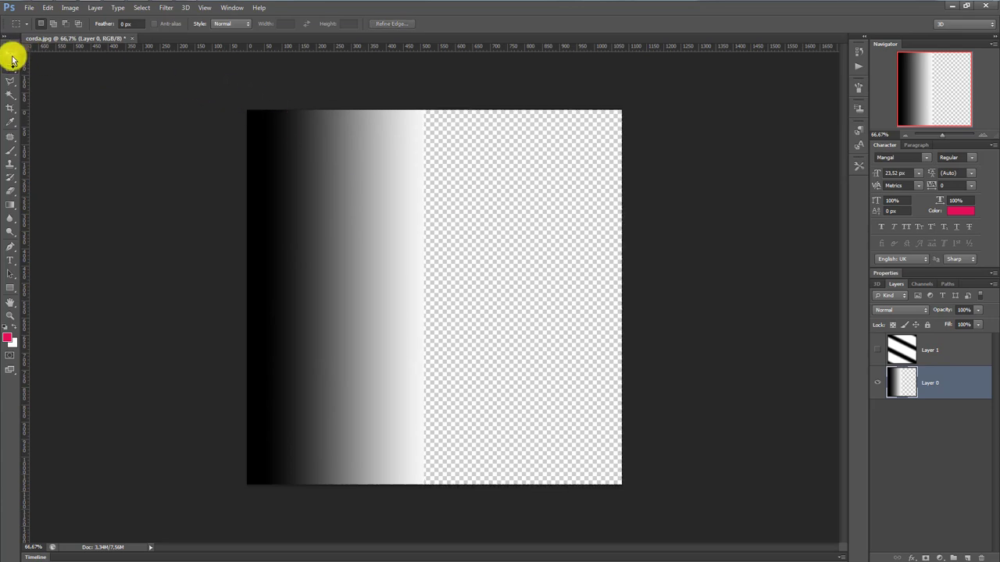
# - Scale the remaining left gradient half narrower
pyautogui.click(11, 53)
pyautogui.hotkey('ctrl', 't')
pyautogui.moveTo(424, 297); pyautogui.dragTo(369, 312)
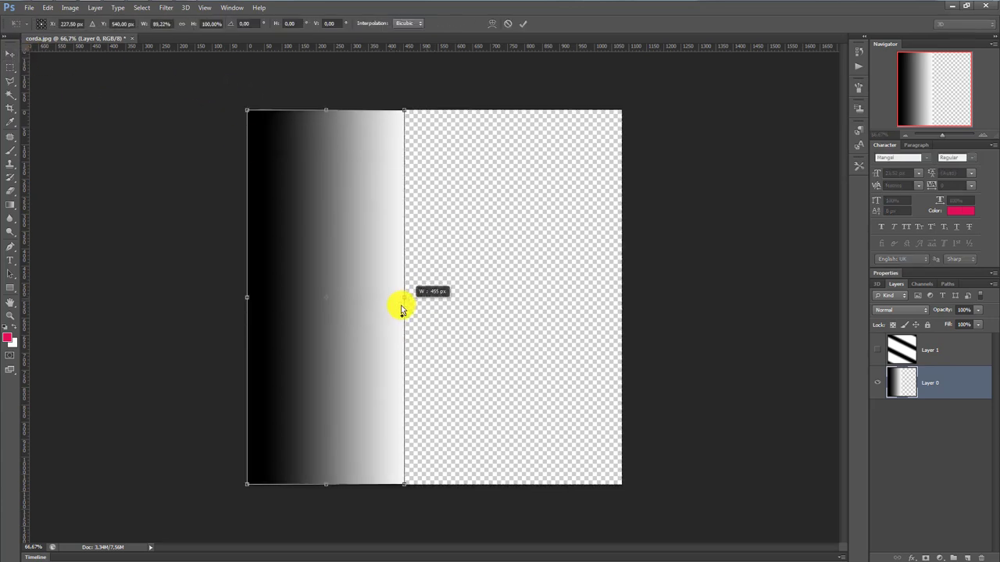
pyautogui.press('Return')
# - Duplicate the gradient half, flip the copy horizontally and place it at the right edge
pyautogui.keyDown('alt'); pyautogui.moveTo(329, 338); pyautogui.dragTo(504, 349); pyautogui.keyUp('alt')
pyautogui.hotkey('ctrl', 't')
pyautogui.rightClick(509, 324)
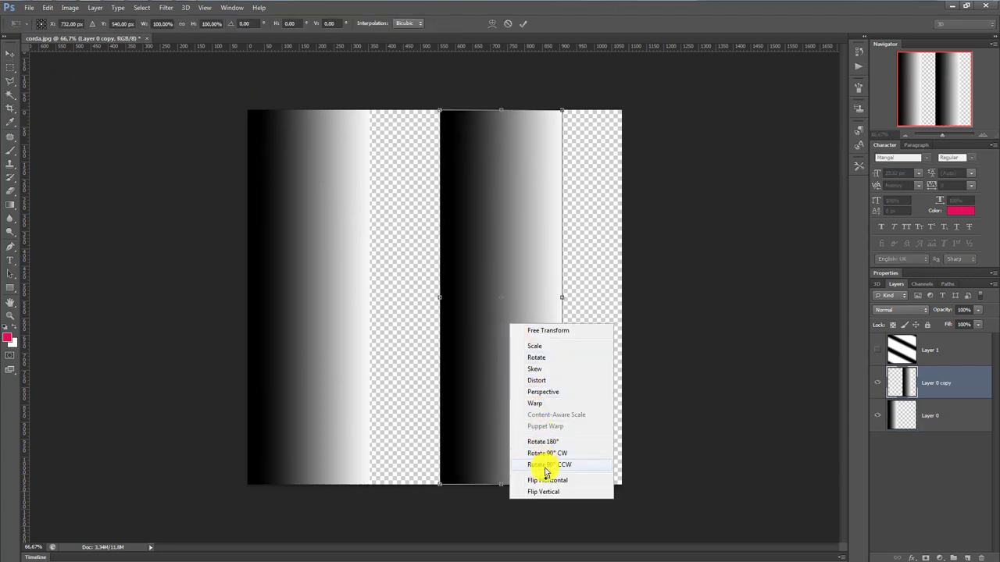
pyautogui.click(548, 480)
pyautogui.moveTo(515, 407); pyautogui.dragTo(576, 402)
pyautogui.press('Return')
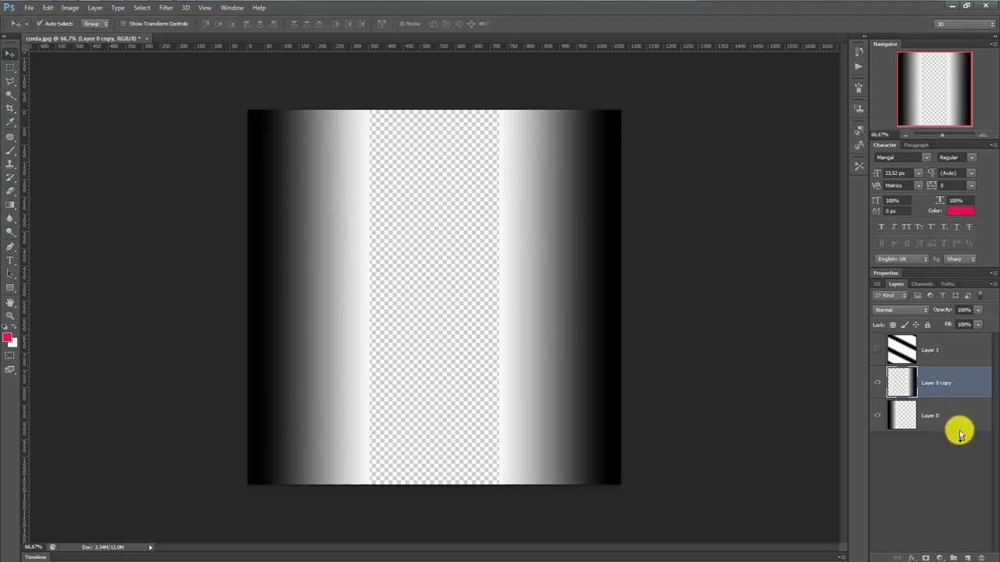
# - Add a new Layer 2 at the bottom of the stack and fill it with a solid colour
pyautogui.click(949, 423)
pyautogui.click(966, 556)
pyautogui.moveTo(913, 418); pyautogui.dragTo(908, 463)
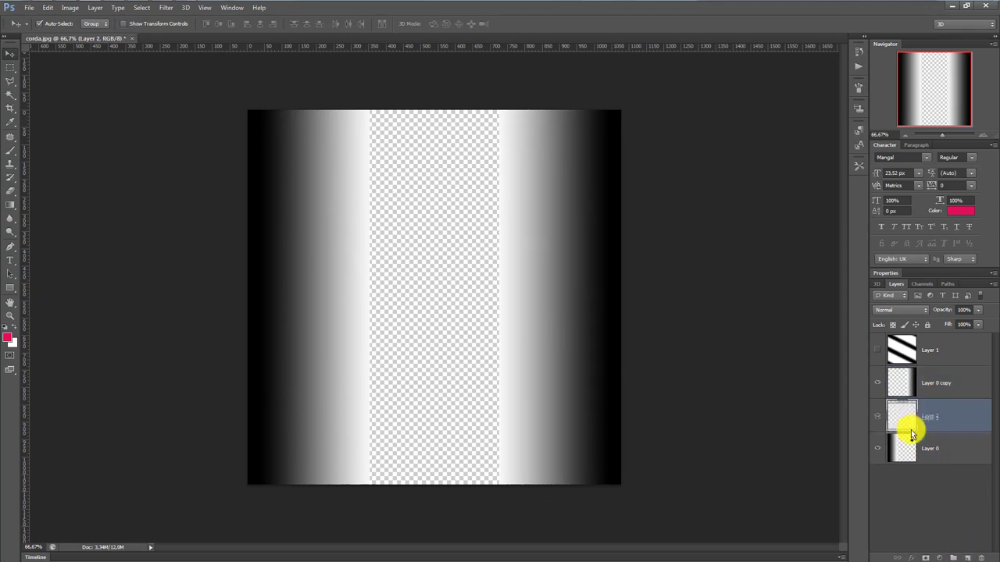
pyautogui.hotkey('alt', 'BackSpace')
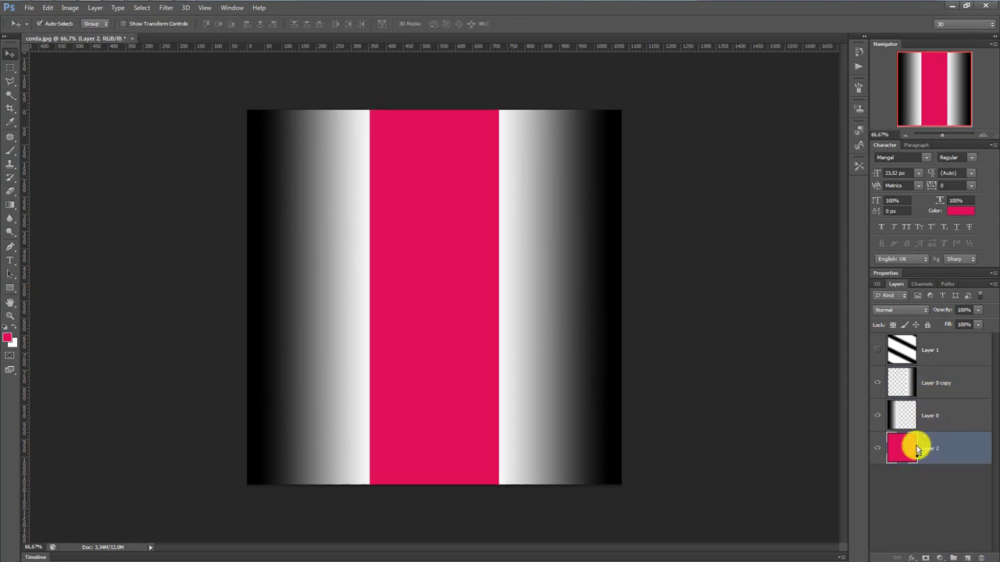
pyautogui.hotkey('ctrl', 'BackSpace')
# - Start a Save As, look through the format list, then cancel without saving
pyautogui.hotkey('ctrl', 'shift', 's')
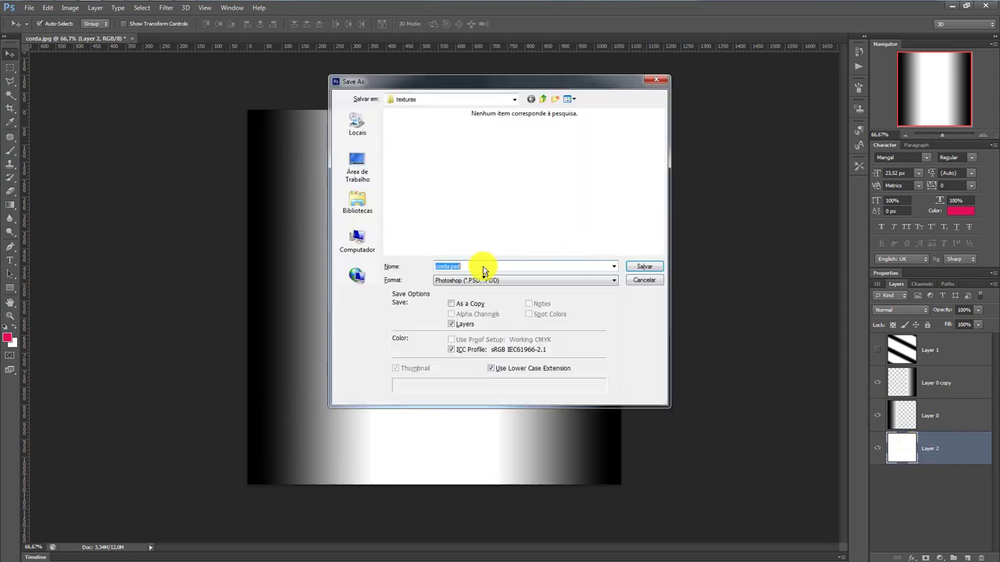
pyautogui.click(478, 280)
pyautogui.click(634, 267)
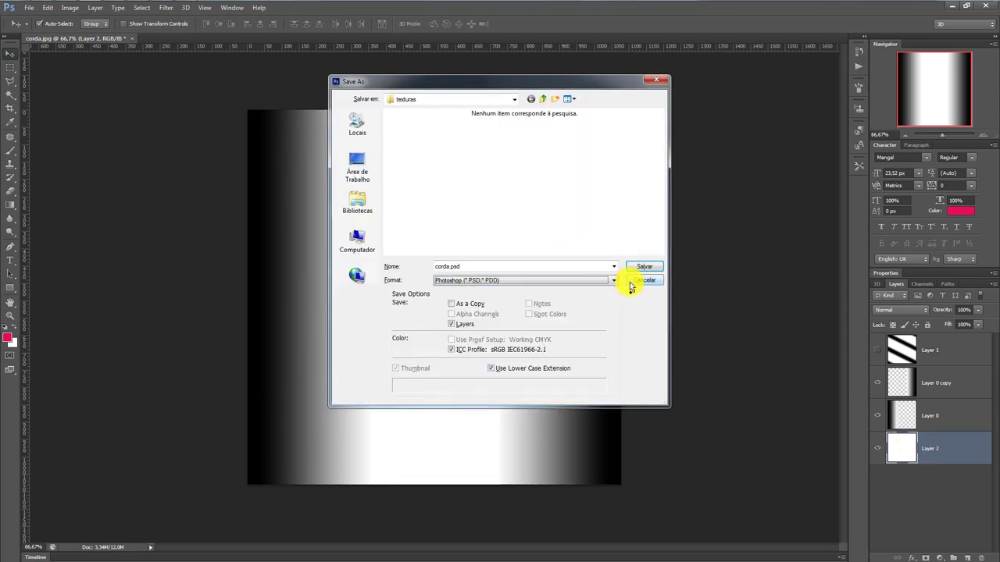
pyautogui.click(642, 266)
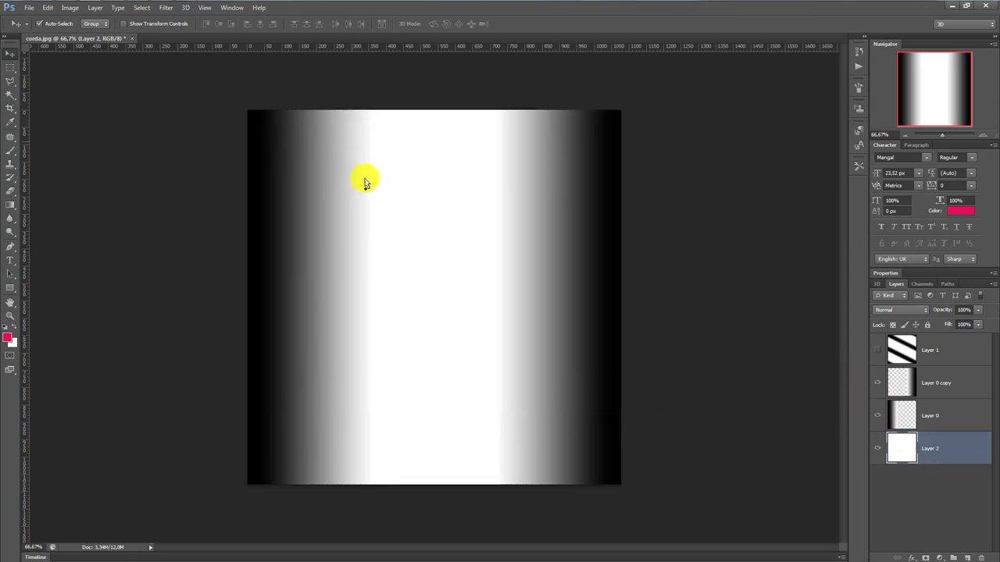
# - Give Layer 2 a Color Overlay in near-white f7f6f6 sampled from the canvas
pyautogui.doubleClick(948, 451)
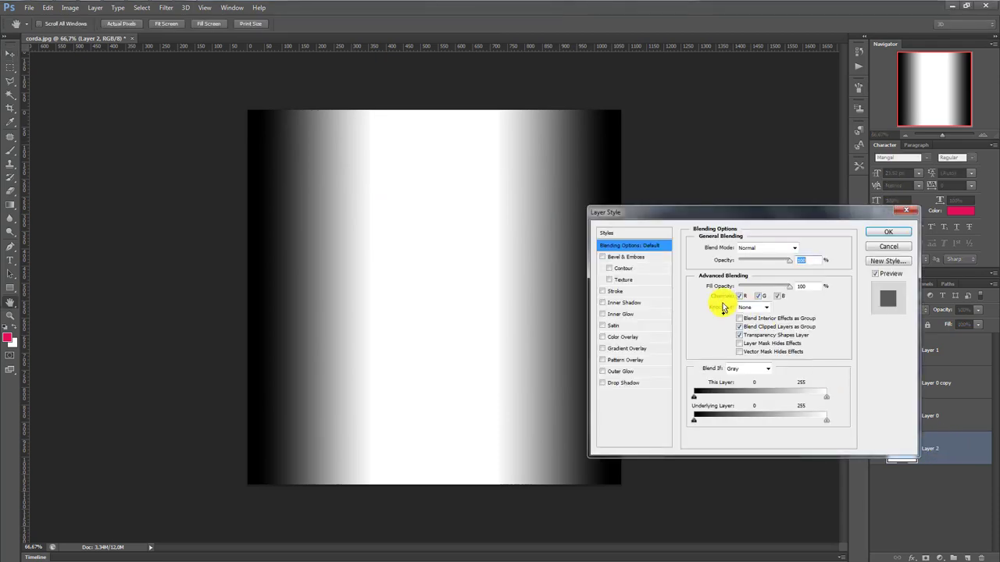
pyautogui.click(620, 338)
pyautogui.click(803, 249)
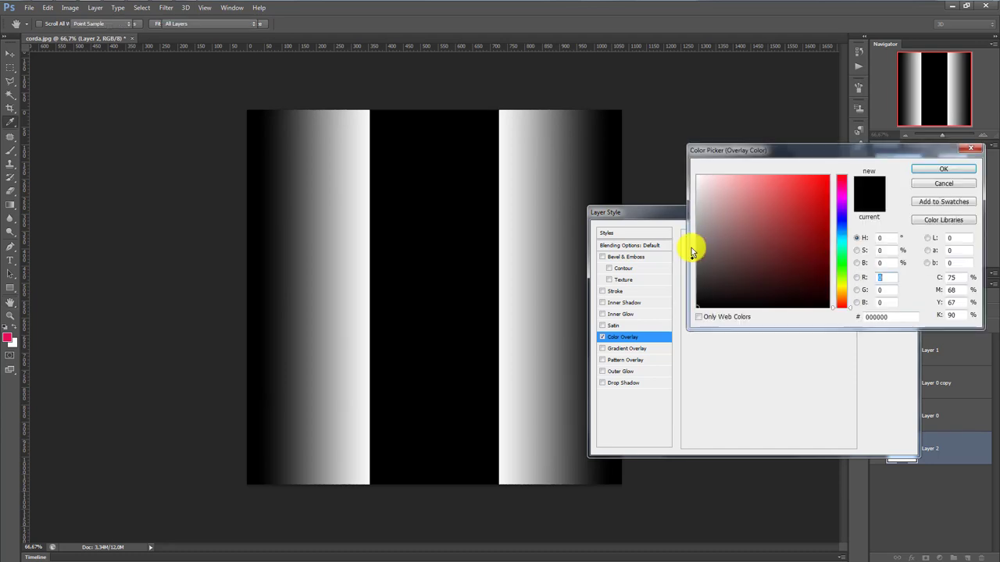
pyautogui.click(368, 201)
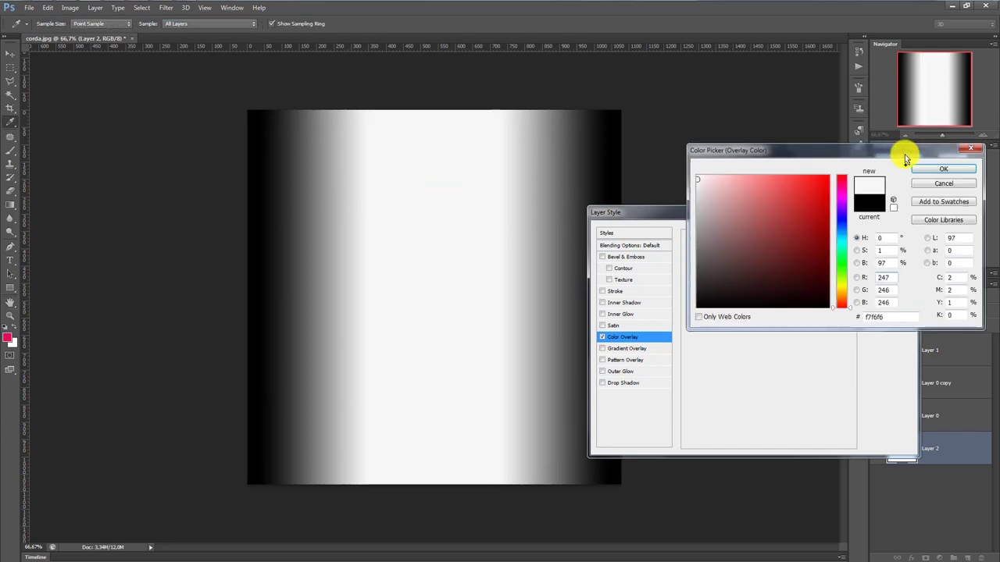
pyautogui.click(944, 170)
pyautogui.click(882, 233)
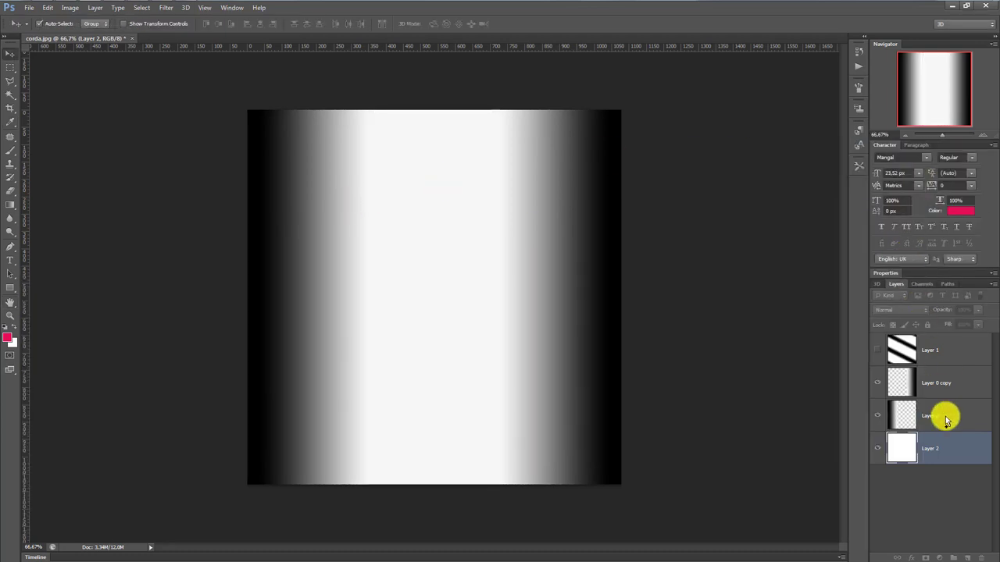
# - Save the texture as JPEG over corda.jpg, accepting quality 12 in JPEG Options
pyautogui.hotkey('ctrl', 'shift', 's')
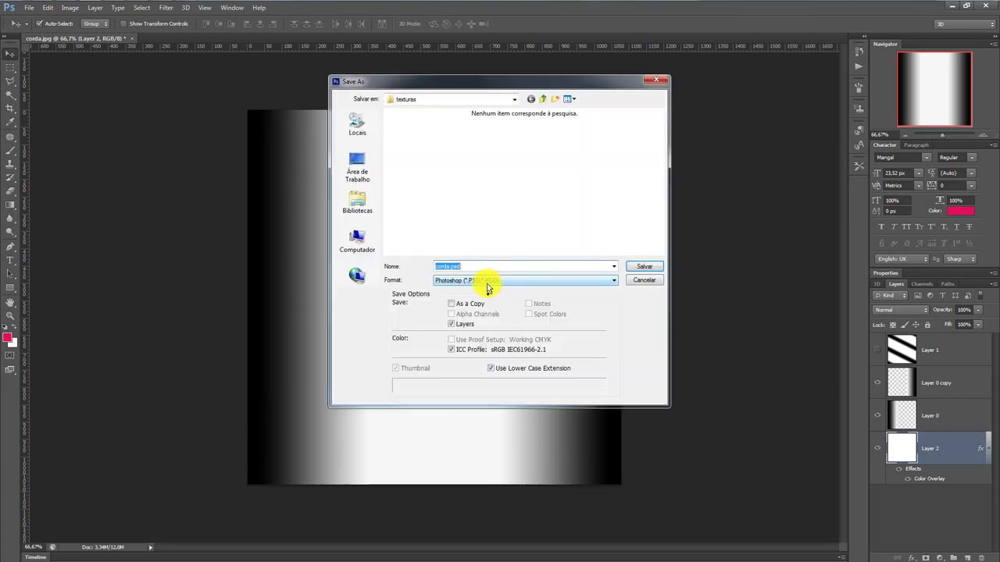
pyautogui.click(486, 280)
pyautogui.click(450, 353)
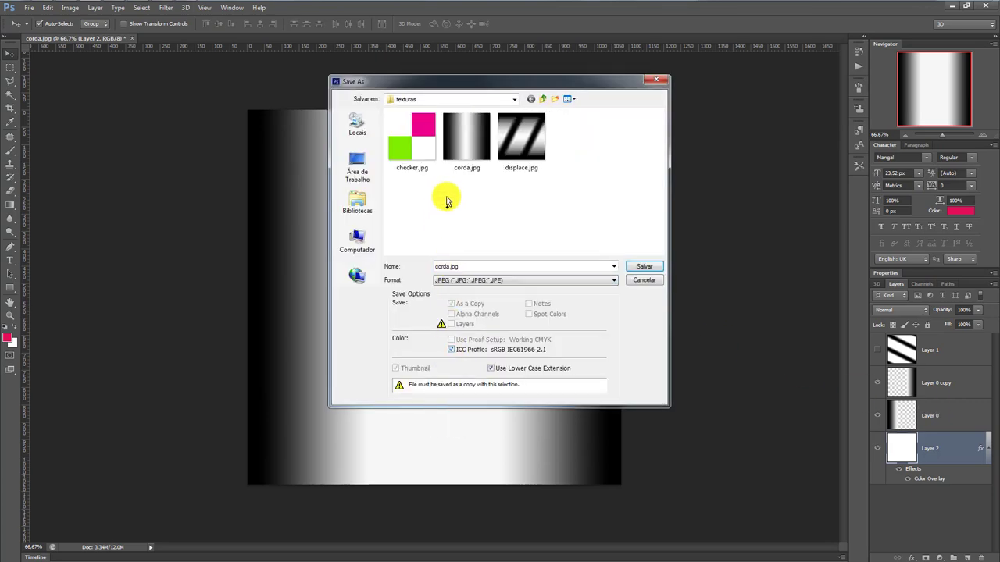
pyautogui.doubleClick(467, 149)
pyautogui.press('Return')
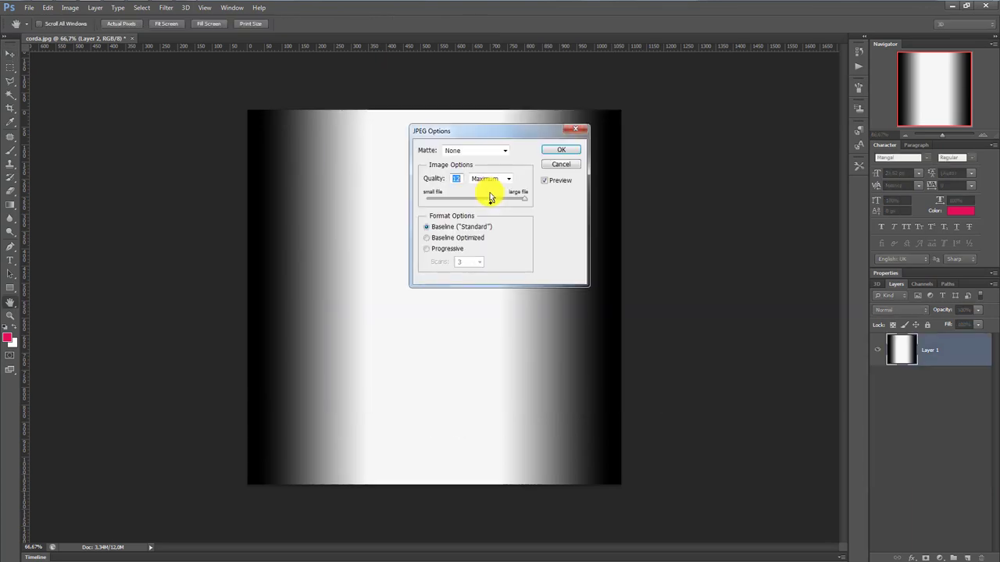
pyautogui.press('Return')
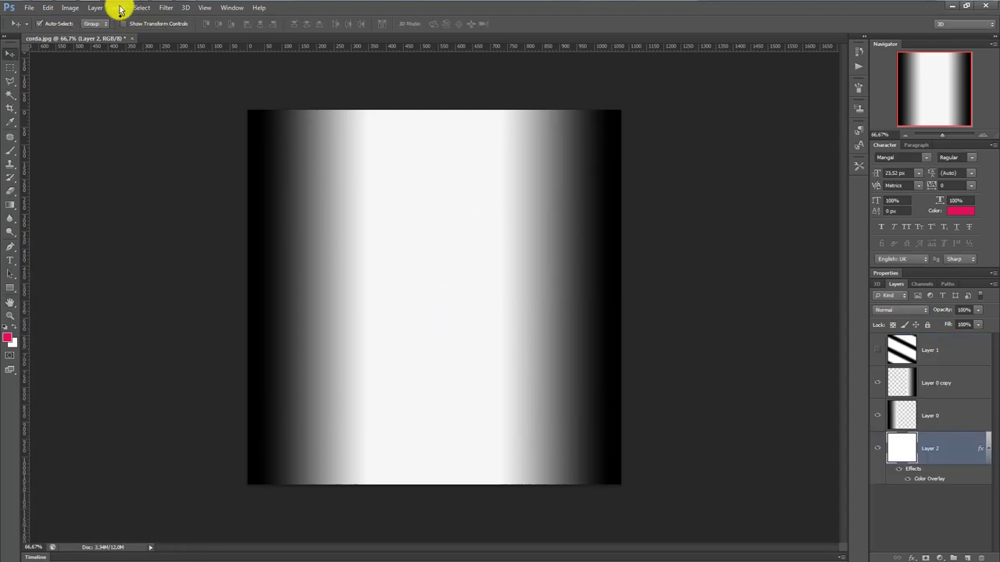
# - Back in 3ds Max, nudge the Map #4 node, start a render, and cancel it partway
pyautogui.click(104, 9)
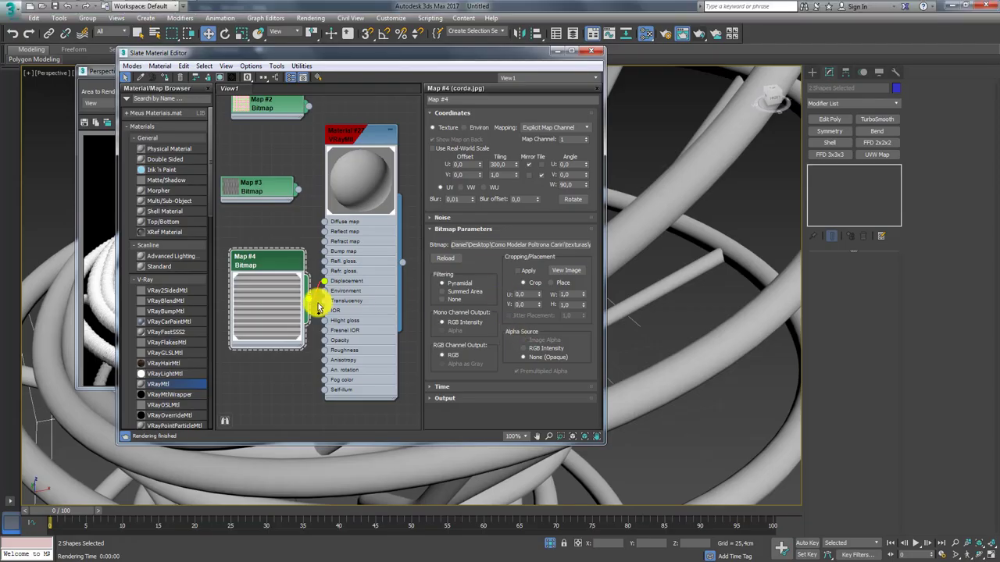
pyautogui.click(275, 251)
pyautogui.moveTo(275, 251); pyautogui.dragTo(286, 247)
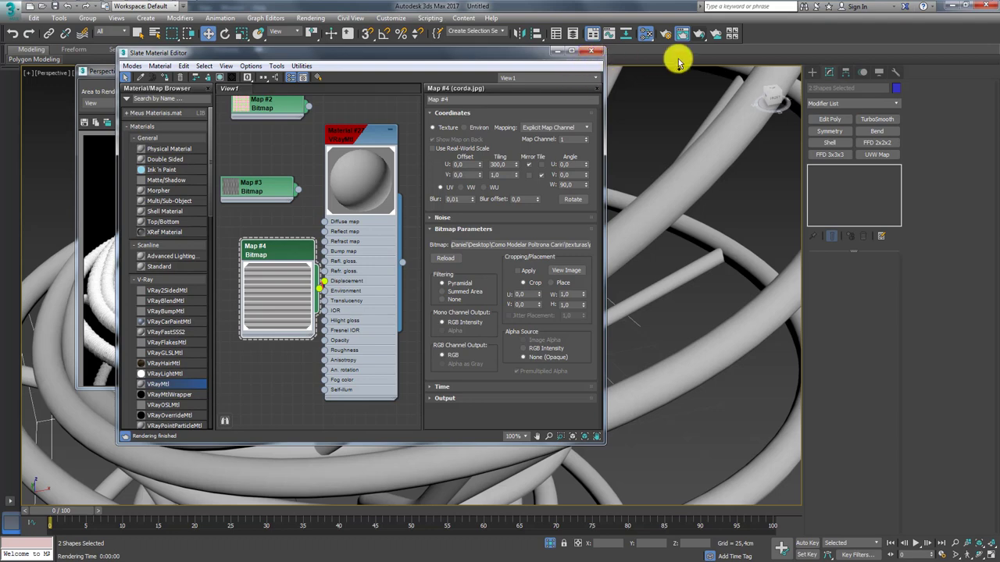
pyautogui.click(707, 34)
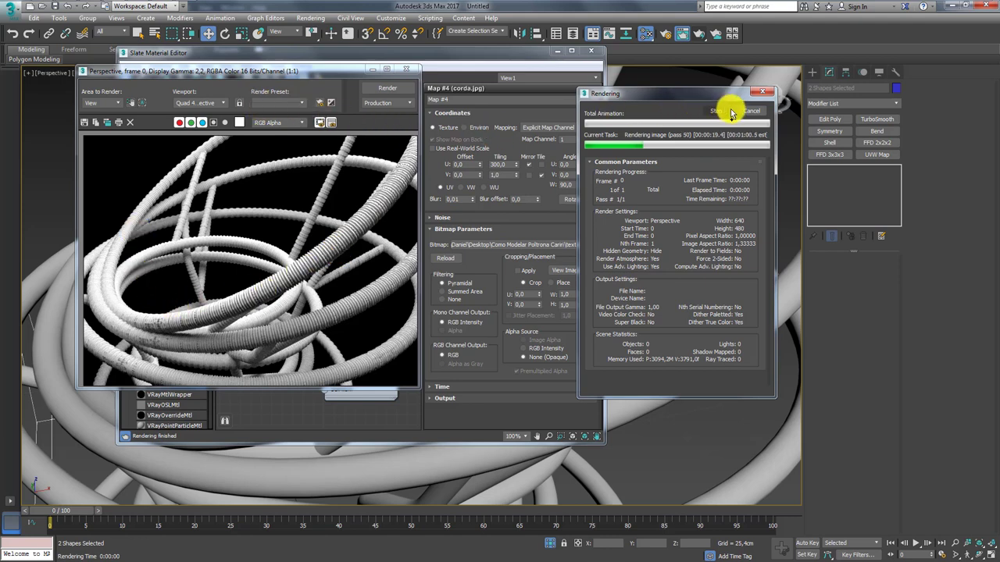
pyautogui.click(752, 116)
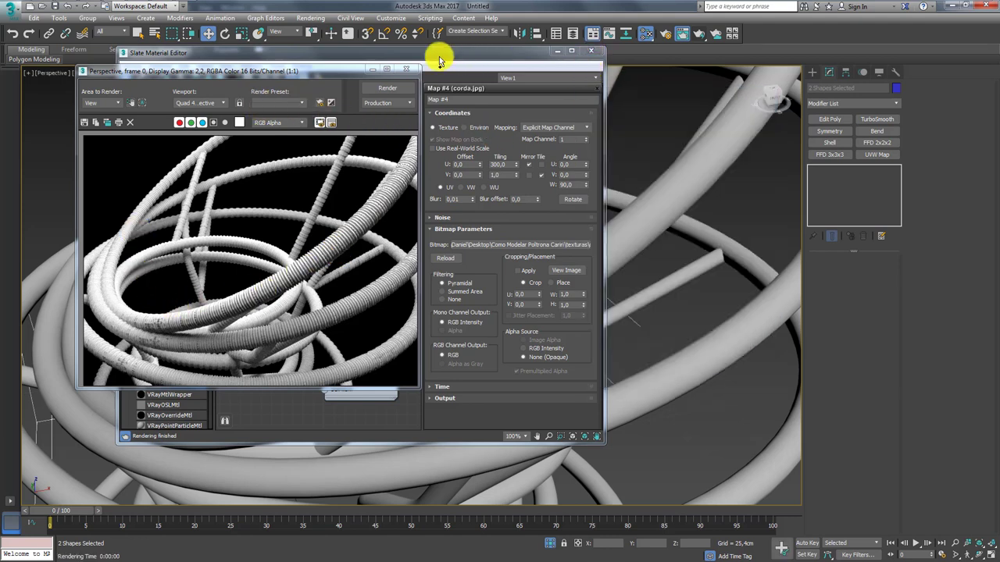
# - Close the rendered frame and Slate windows and turn on Edged Faces with F4
pyautogui.click(405, 69)
pyautogui.click(588, 55)
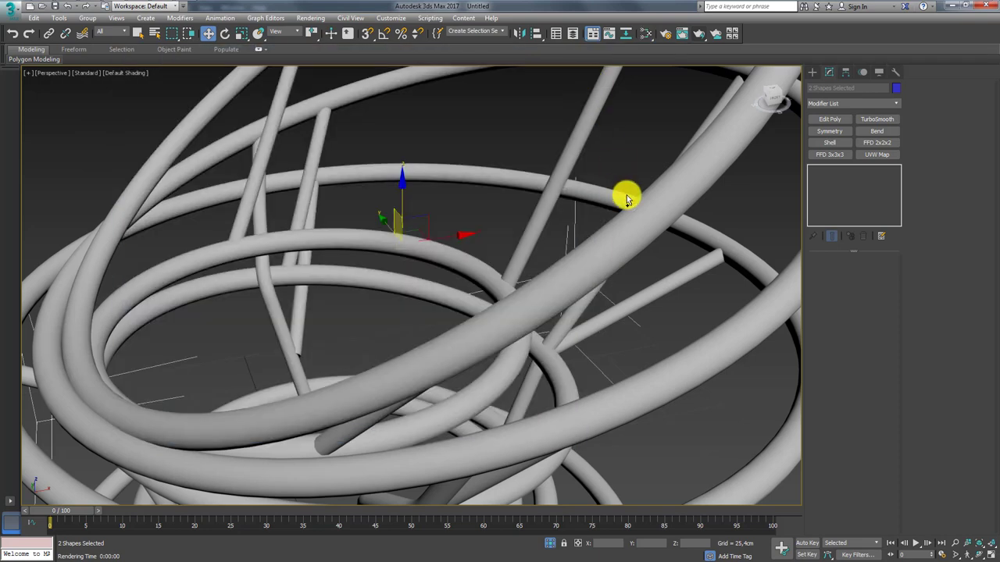
pyautogui.press('F4')
pyautogui.scroll(-5, 640, 261)
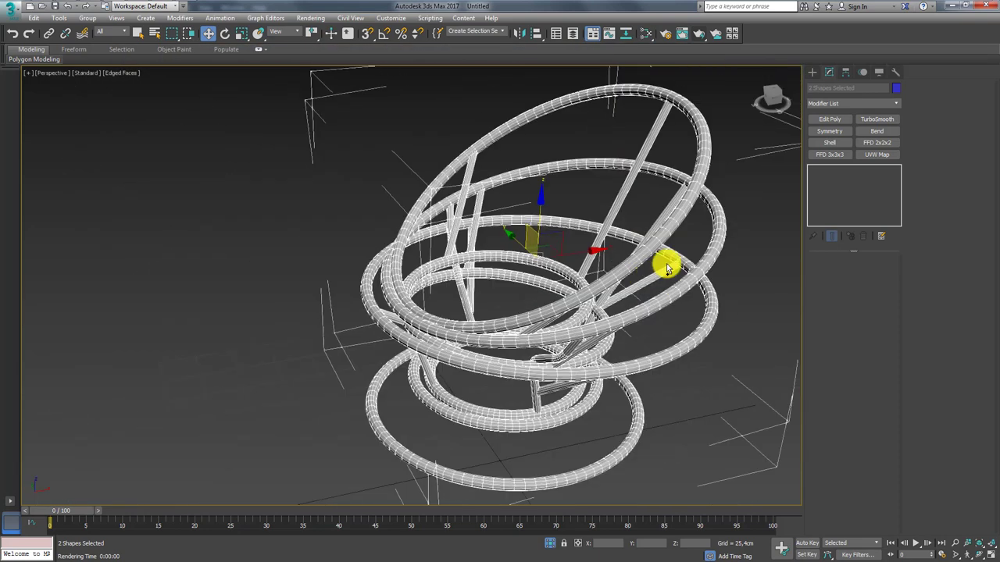
pyautogui.scroll(1, 668, 254)
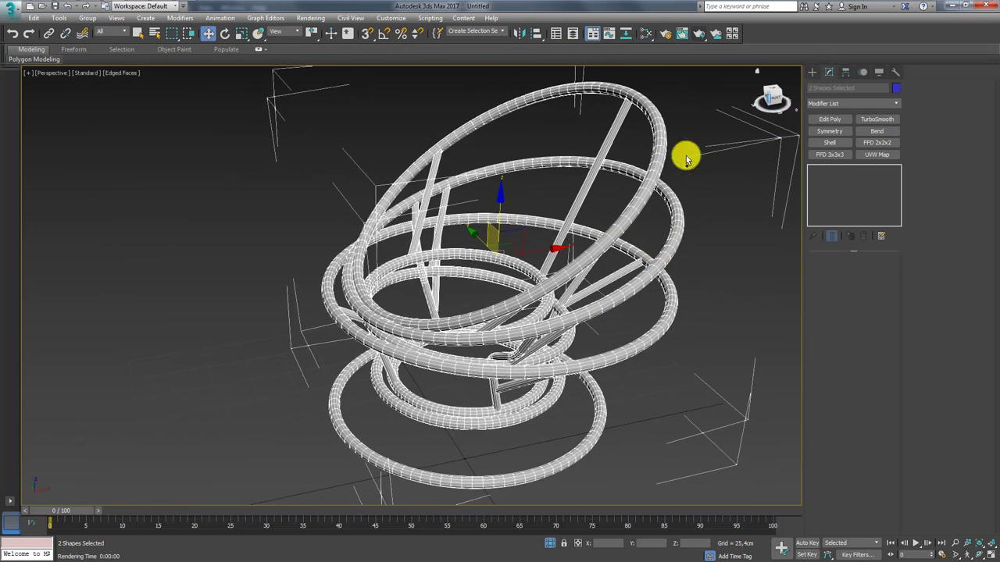
# - Set the Circle001 spline's Interpolation Steps to 64
pyautogui.click(651, 178)
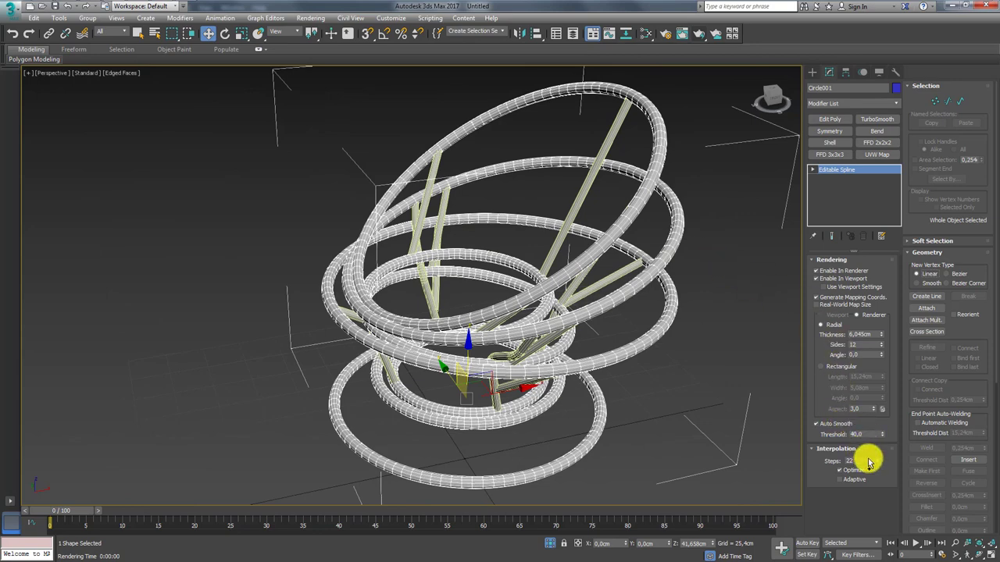
pyautogui.doubleClick(872, 462)
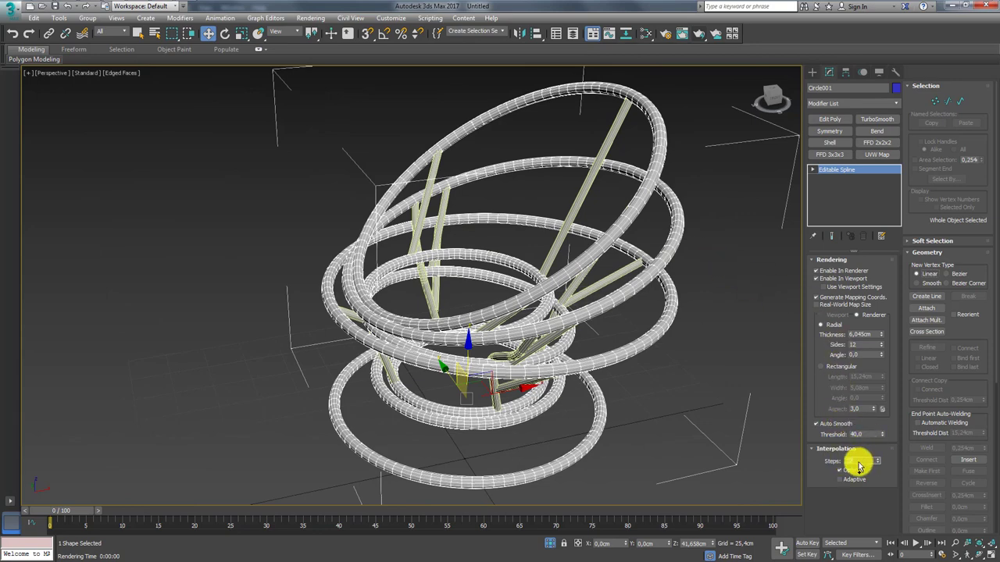
pyautogui.write('64')
pyautogui.press('Return')
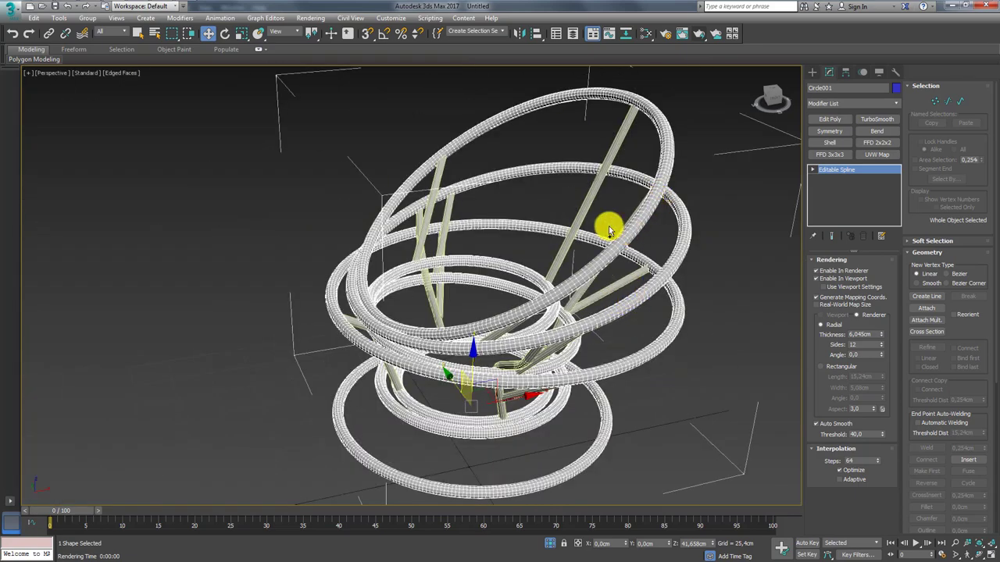
# - Select the Shape011 tube splines, orbit to a frontal view, and reopen the Slate Material Editor
pyautogui.scroll(3, 608, 231)
pyautogui.click(560, 217)
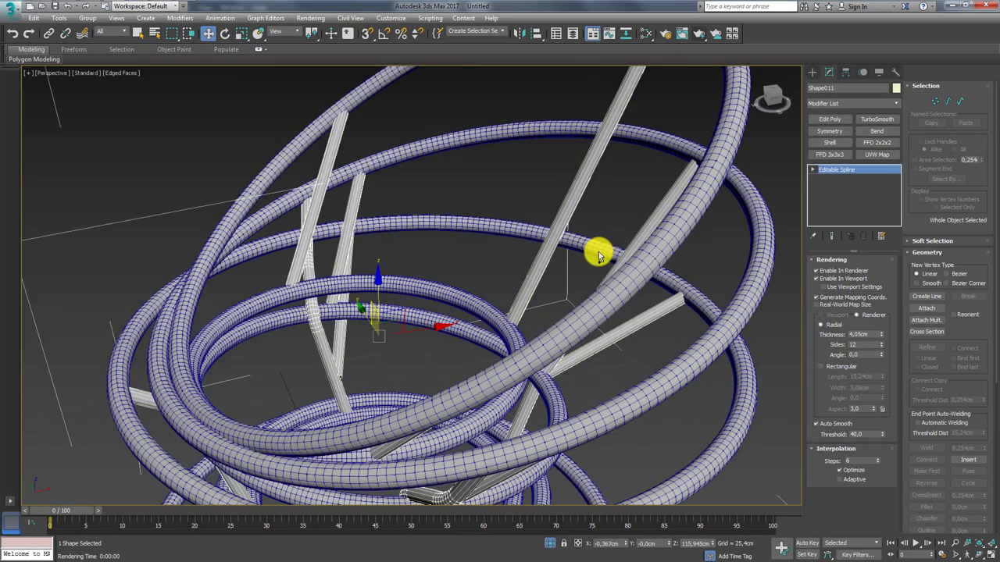
pyautogui.moveTo(598, 250)
pyautogui.keyDown('alt'); pyautogui.mouseDown(button='middle')
pyautogui.moveTo(558, 214)
pyautogui.moveTo(566, 220)
pyautogui.mouseUp(button='middle'); pyautogui.keyUp('alt')
pyautogui.scroll(-4, 566, 219)
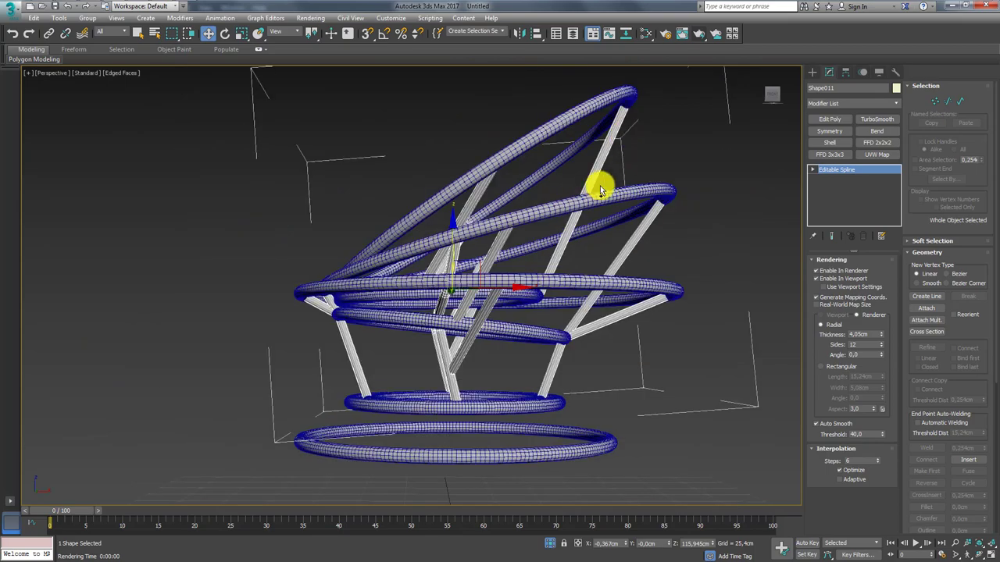
pyautogui.moveTo(513, 290)
pyautogui.keyDown('alt'); pyautogui.mouseDown(button='middle')
pyautogui.moveTo(471, 308)
pyautogui.moveTo(636, 373)
pyautogui.moveTo(625, 271)
pyautogui.moveTo(648, 118)
pyautogui.mouseUp(button='middle'); pyautogui.keyUp('alt')
pyautogui.click(645, 34)
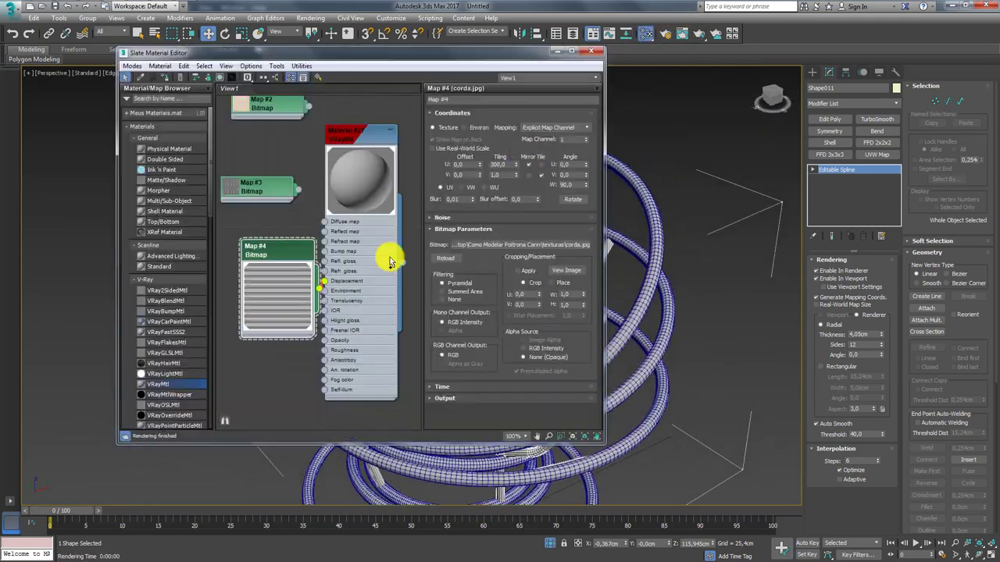
pyautogui.scroll(3, 703, 273)
pyautogui.scroll(3, 669, 257)
# - Turn on Show Shaded Material in Viewport for the corda Map #4, inspect the tubes, and close Slate
pyautogui.scroll(3, 621, 261)
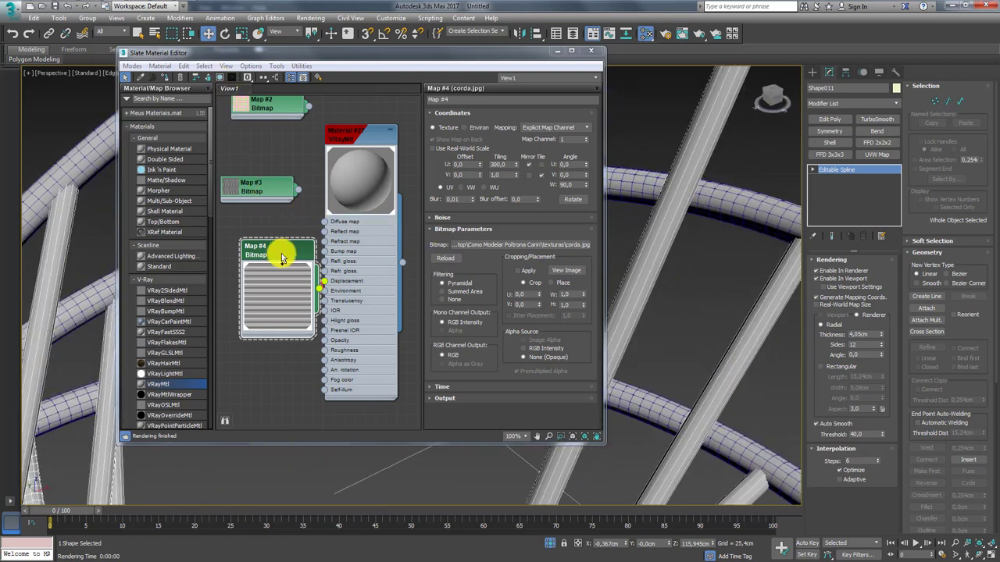
pyautogui.moveTo(283, 256); pyautogui.dragTo(263, 256)
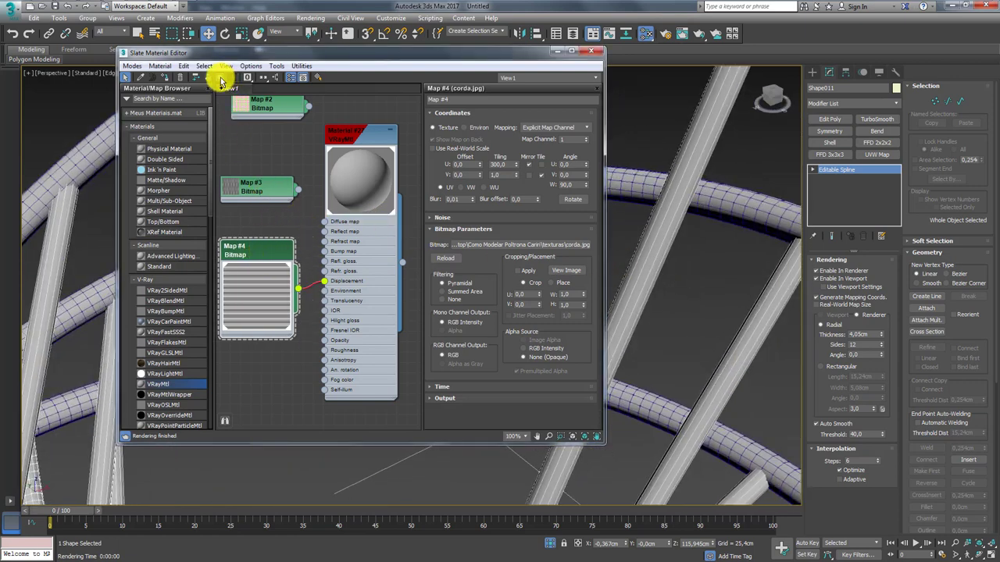
pyautogui.click(219, 79)
pyautogui.moveTo(719, 272)
pyautogui.keyDown('alt'); pyautogui.mouseDown(button='middle')
pyautogui.moveTo(660, 292)
pyautogui.moveTo(712, 370)
pyautogui.moveTo(680, 335)
pyautogui.moveTo(691, 351)
pyautogui.mouseUp(button='middle'); pyautogui.keyUp('alt')
pyautogui.moveTo(603, 310); pyautogui.dragTo(648, 328)
pyautogui.moveTo(635, 277); pyautogui.dragTo(683, 297)
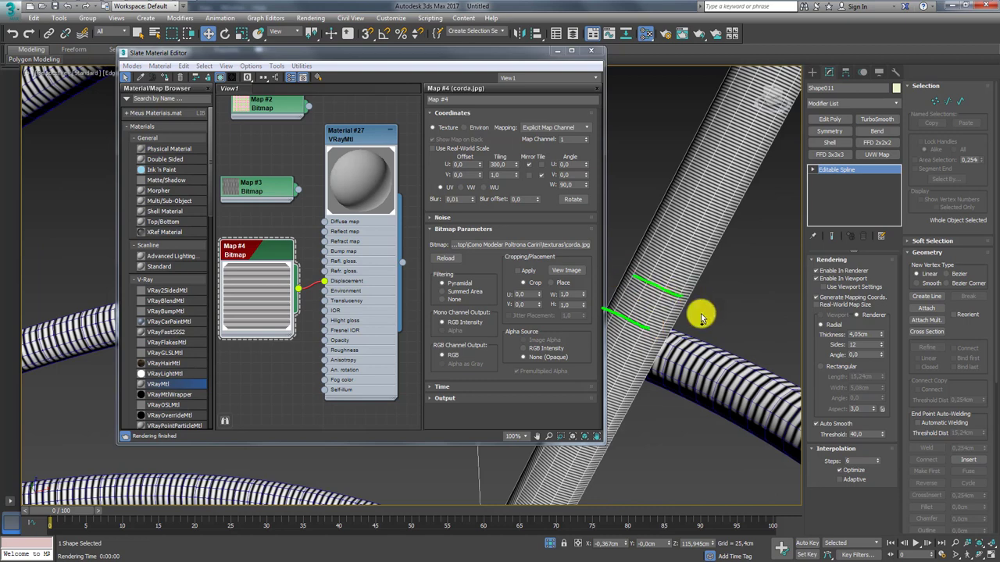
pyautogui.moveTo(717, 406); pyautogui.dragTo(717, 382)
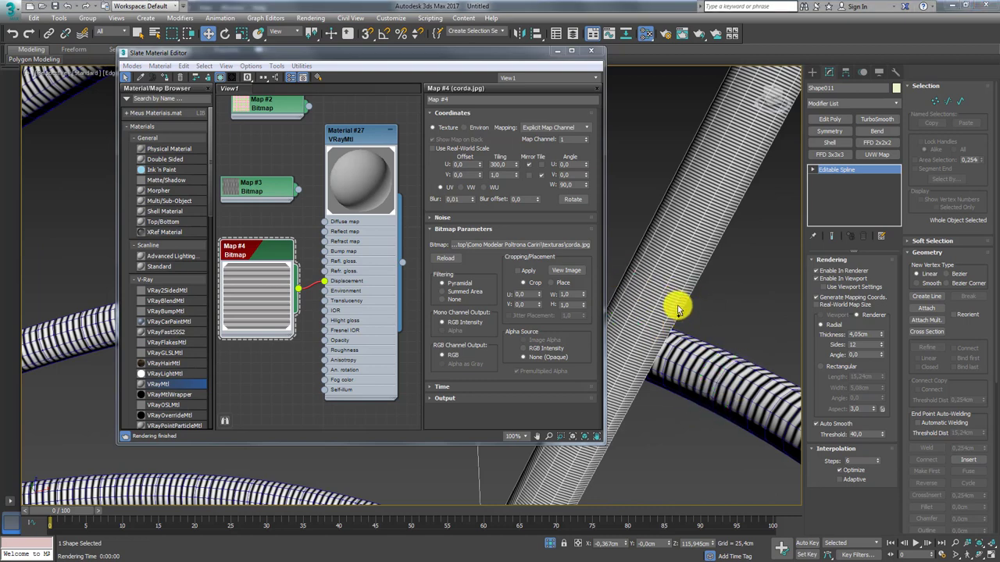
pyautogui.click(590, 50)
# - Apply an Unwrap UVW modifier to the Shape011 tube splines and open the UV editor
pyautogui.press('z')
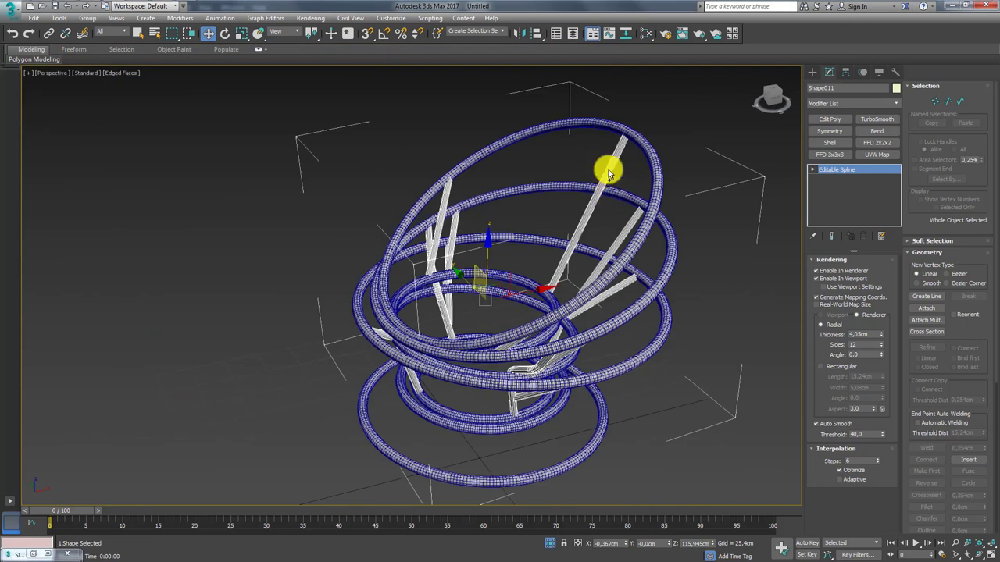
pyautogui.scroll(3, 631, 204)
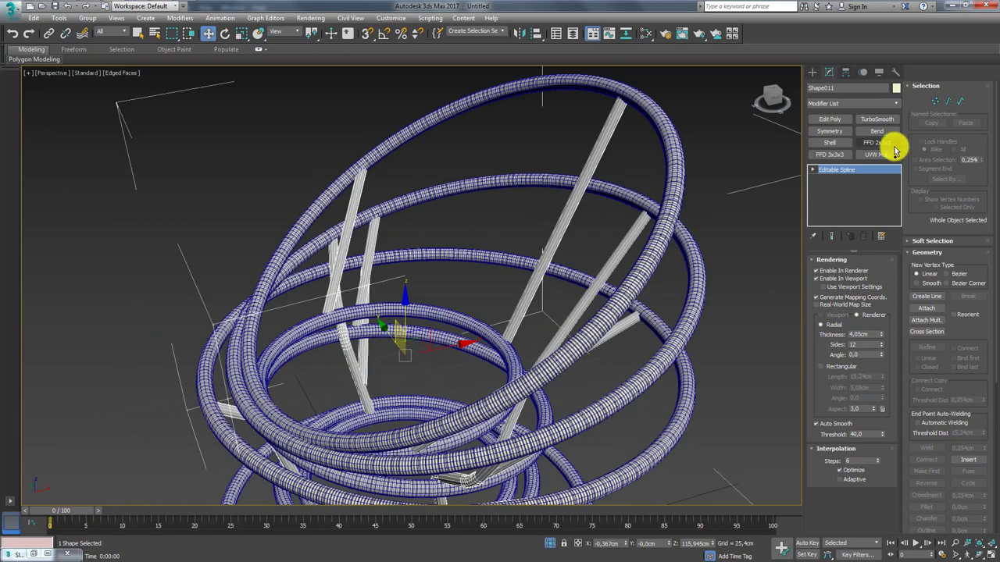
pyautogui.click(895, 102)
pyautogui.scroll(-3, 894, 168)
pyautogui.moveTo(894, 168); pyautogui.dragTo(893, 458)
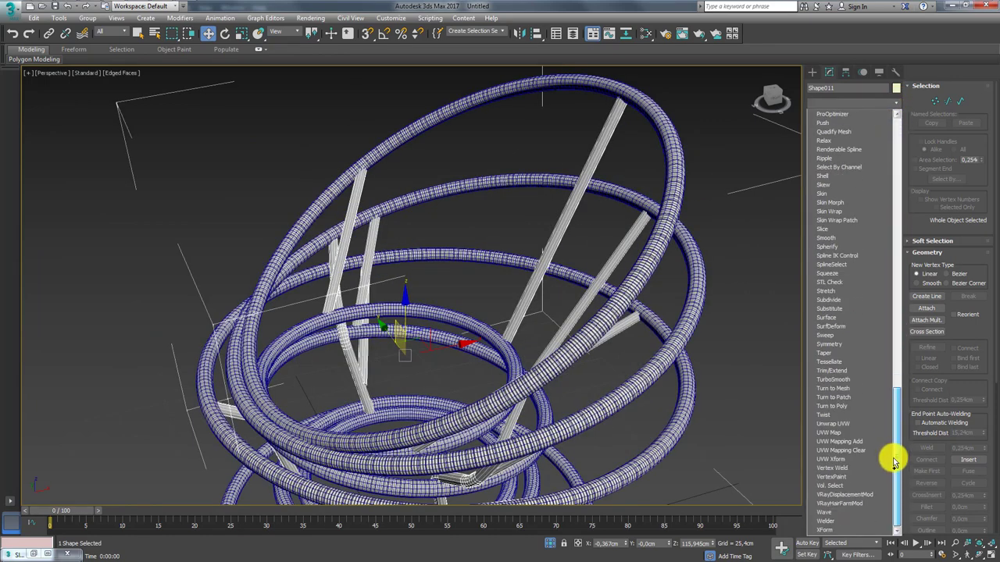
pyautogui.click(842, 426)
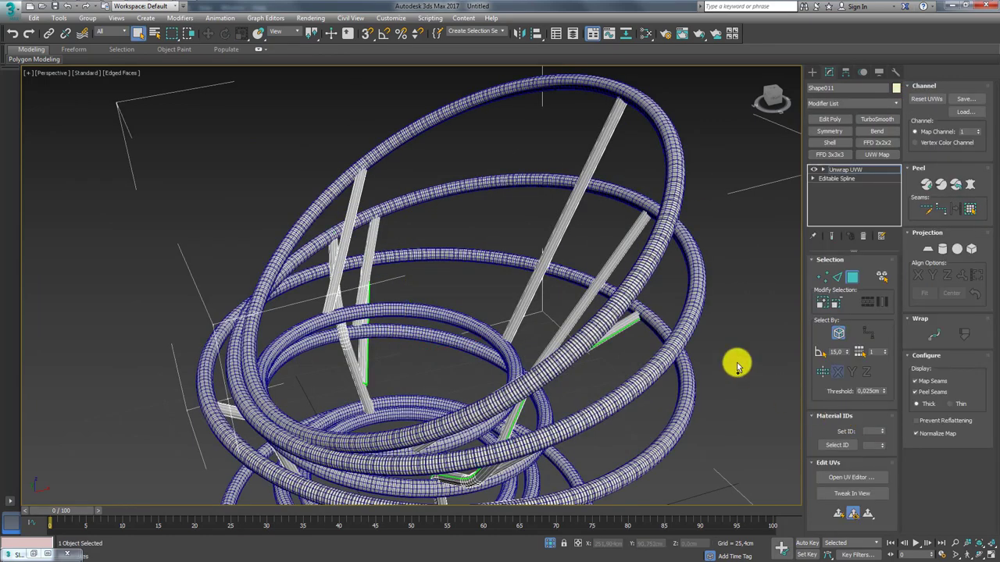
pyautogui.keyDown('alt'); pyautogui.moveTo(736, 364); pyautogui.dragTo(797, 383, button='middle'); pyautogui.keyUp('alt')
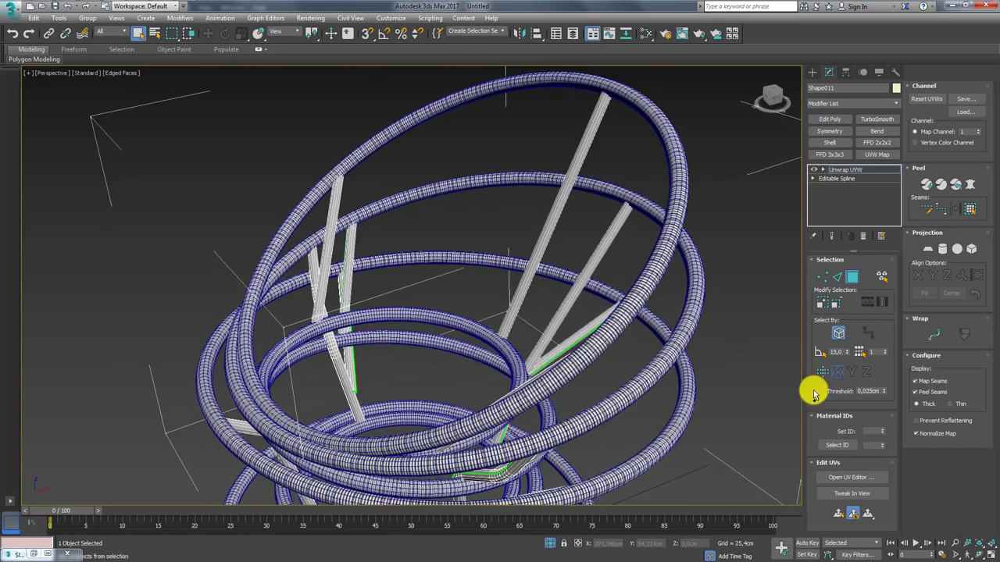
pyautogui.click(851, 478)
pyautogui.scroll(-5, 168, 223)
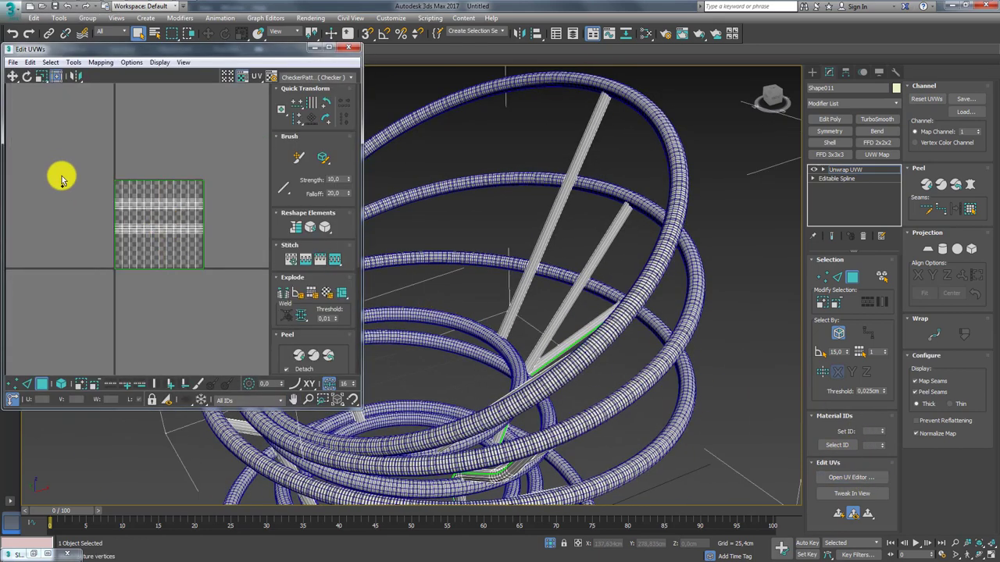
# - Select the whole tube UV island in element mode and move it slightly down
pyautogui.click(60, 383)
pyautogui.moveTo(62, 133); pyautogui.dragTo(334, 304)
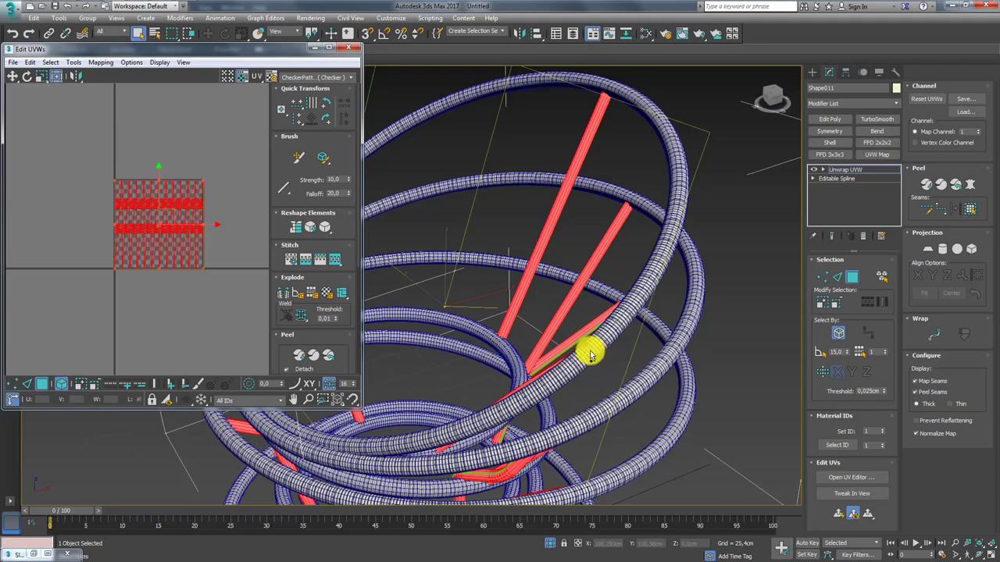
pyautogui.scroll(3, 590, 356)
pyautogui.scroll(5, 552, 292)
pyautogui.scroll(-3, 563, 281)
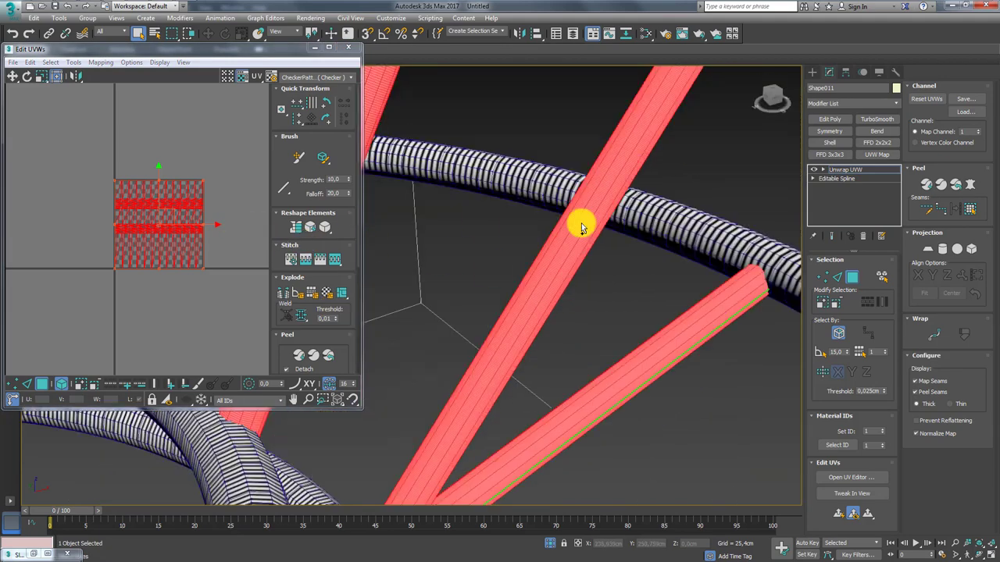
pyautogui.scroll(2, 582, 226)
pyautogui.scroll(2, 502, 218)
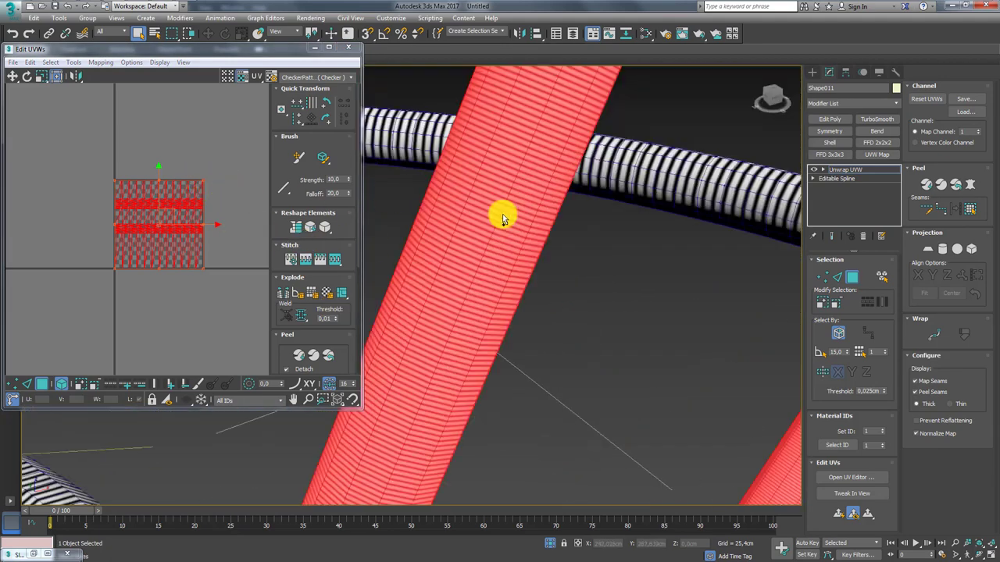
pyautogui.scroll(-1, 502, 219)
pyautogui.moveTo(207, 183); pyautogui.dragTo(203, 243)
pyautogui.scroll(-1, 502, 234)
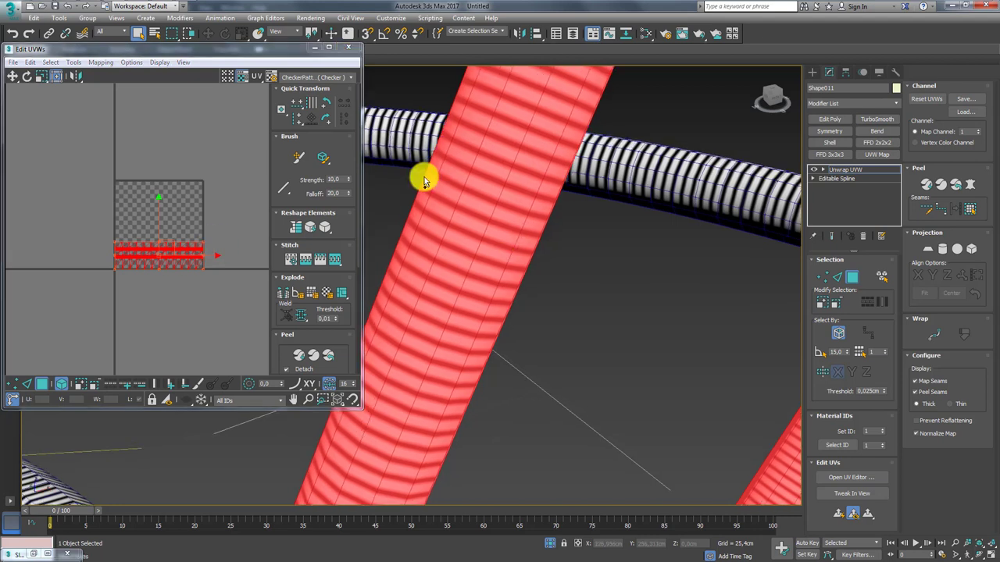
# - Show the corda rope texture as the UV editor background instead of the checker
pyautogui.click(312, 86)
pyautogui.click(297, 105)
pyautogui.scroll(2, 212, 249)
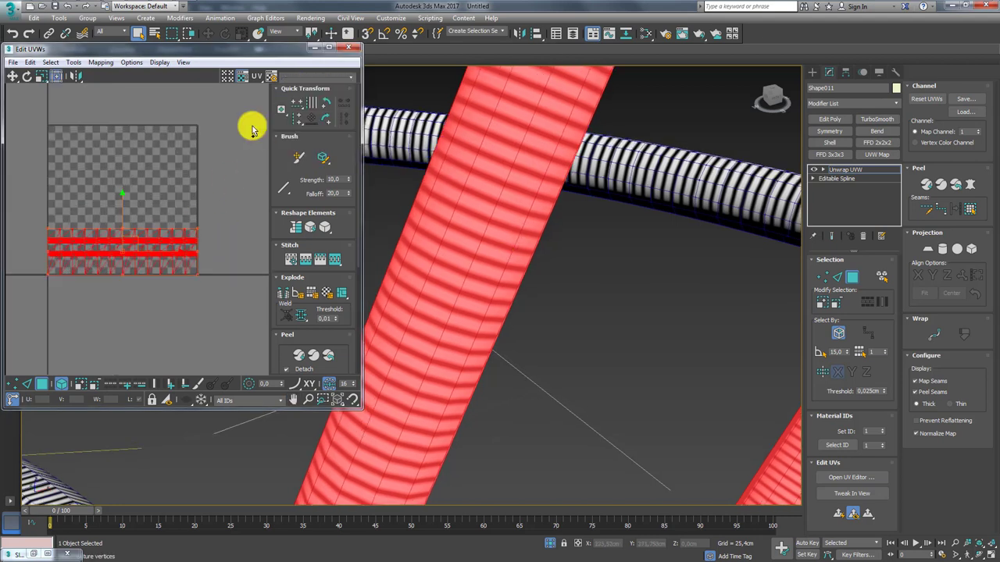
pyautogui.click(241, 76)
pyautogui.click(242, 77)
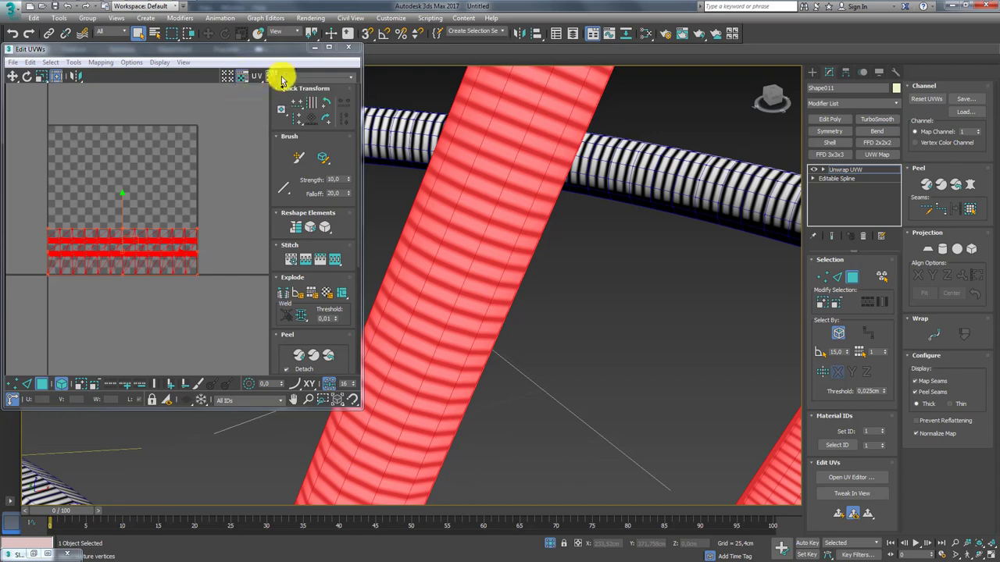
pyautogui.click(285, 78)
pyautogui.click(301, 102)
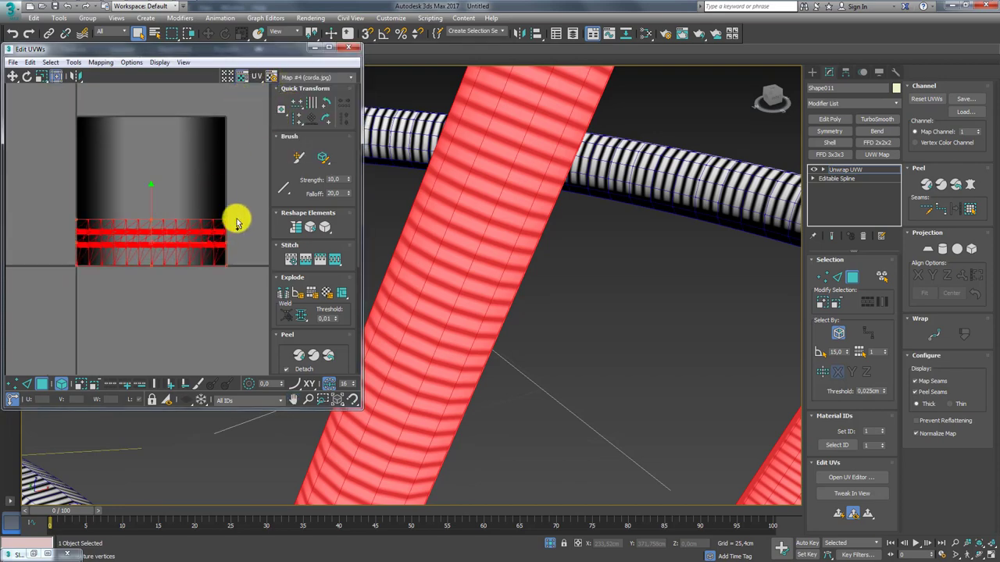
pyautogui.scroll(-5, 575, 239)
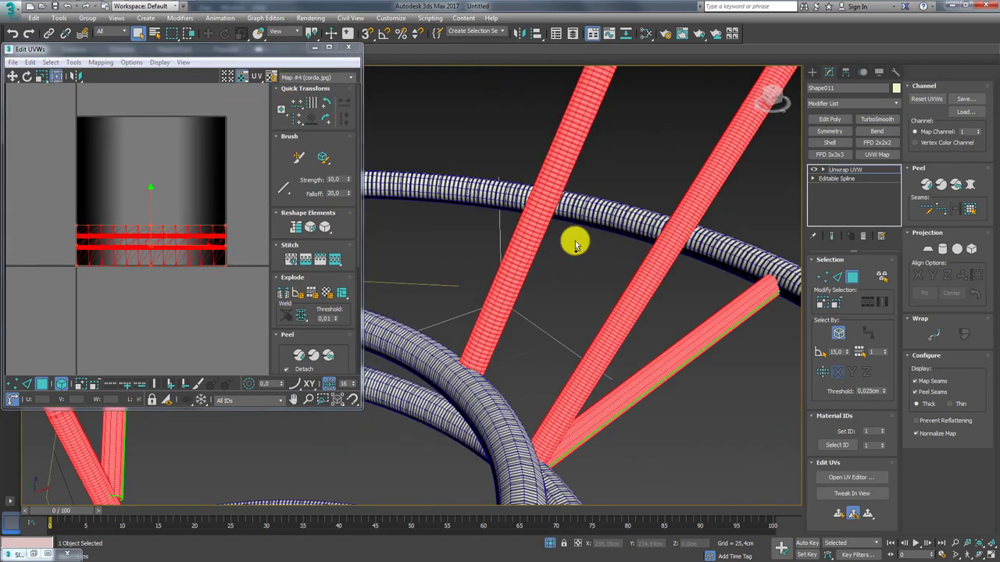
# - Stretch the UV shell's top edge upward so the rope texture fits
pyautogui.moveTo(588, 260)
pyautogui.keyDown('alt'); pyautogui.mouseDown(button='middle')
pyautogui.moveTo(616, 263)
pyautogui.moveTo(310, 226)
pyautogui.mouseUp(button='middle'); pyautogui.keyUp('alt')
pyautogui.scroll(2, 224, 208)
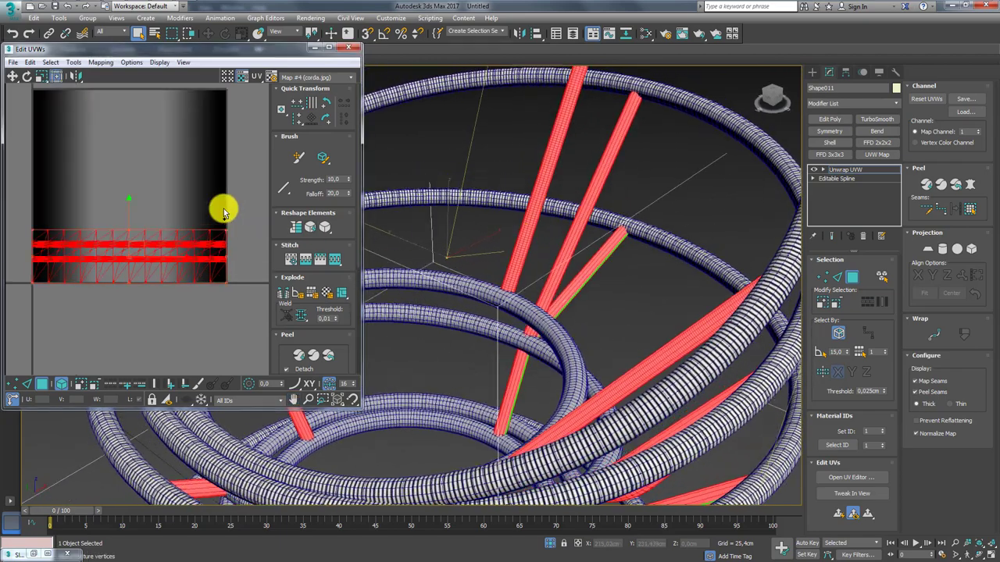
pyautogui.scroll(2, 228, 237)
pyautogui.moveTo(228, 237); pyautogui.dragTo(228, 228)
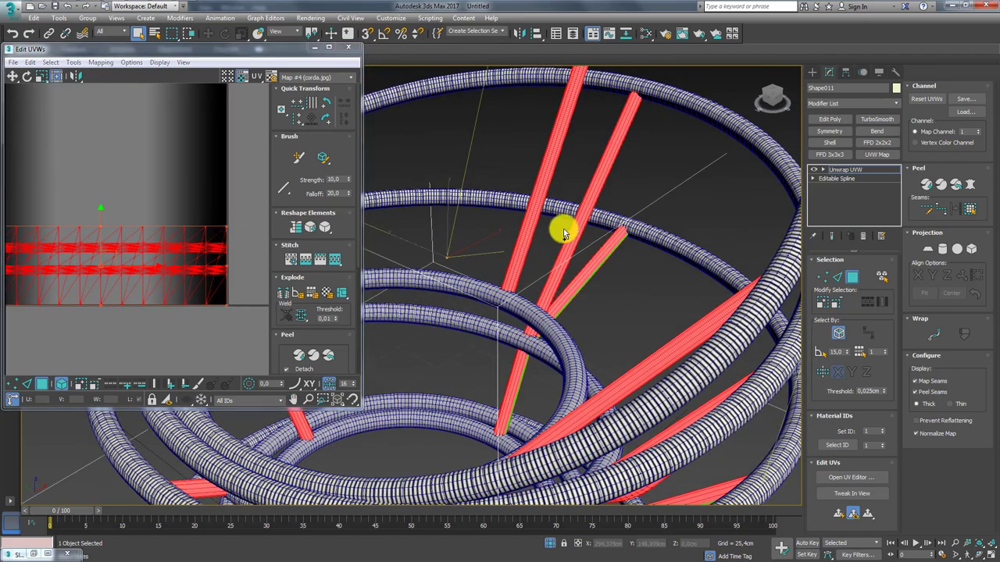
pyautogui.scroll(2, 575, 234)
pyautogui.scroll(-3, 575, 234)
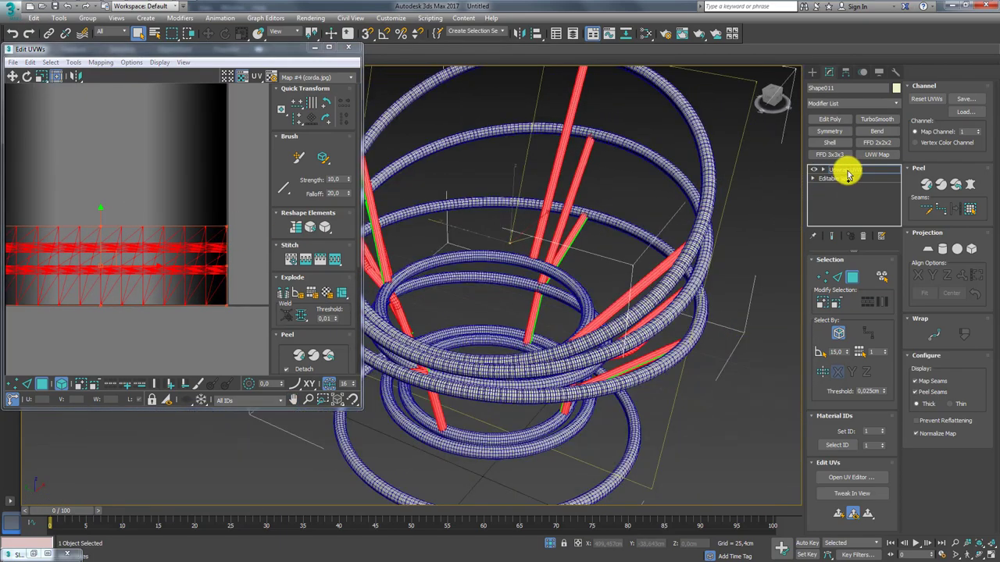
pyautogui.scroll(-2, 570, 224)
# - Return to the Unwrap UVW modifier level and close the Edit UVWs window
pyautogui.rightClick(558, 183)
pyautogui.moveTo(578, 299)
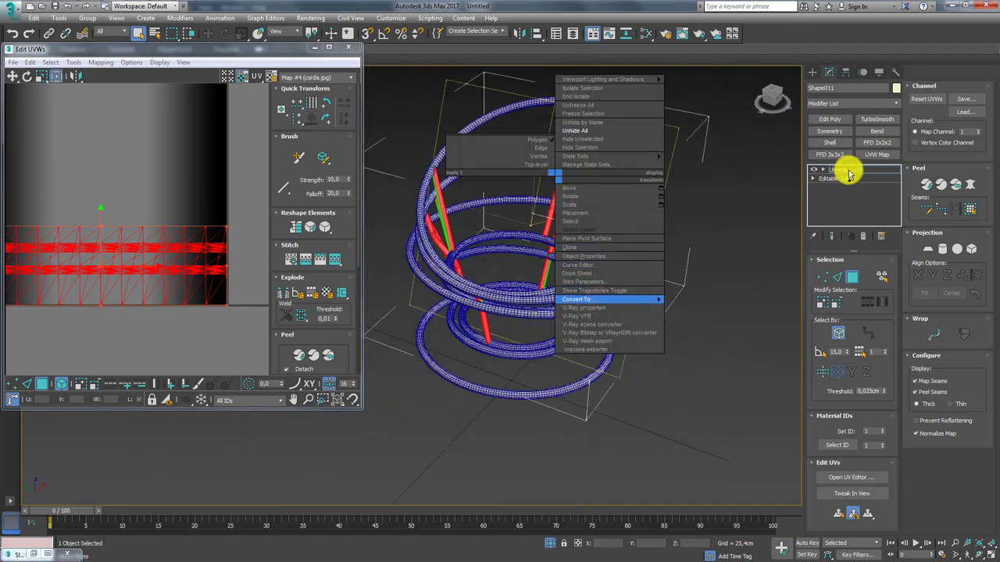
pyautogui.click(847, 169)
pyautogui.moveTo(602, 206)
pyautogui.keyDown('alt'); pyautogui.mouseDown(button='middle')
pyautogui.moveTo(599, 328)
pyautogui.moveTo(557, 338)
pyautogui.mouseUp(button='middle'); pyautogui.keyUp('alt')
pyautogui.click(348, 48)
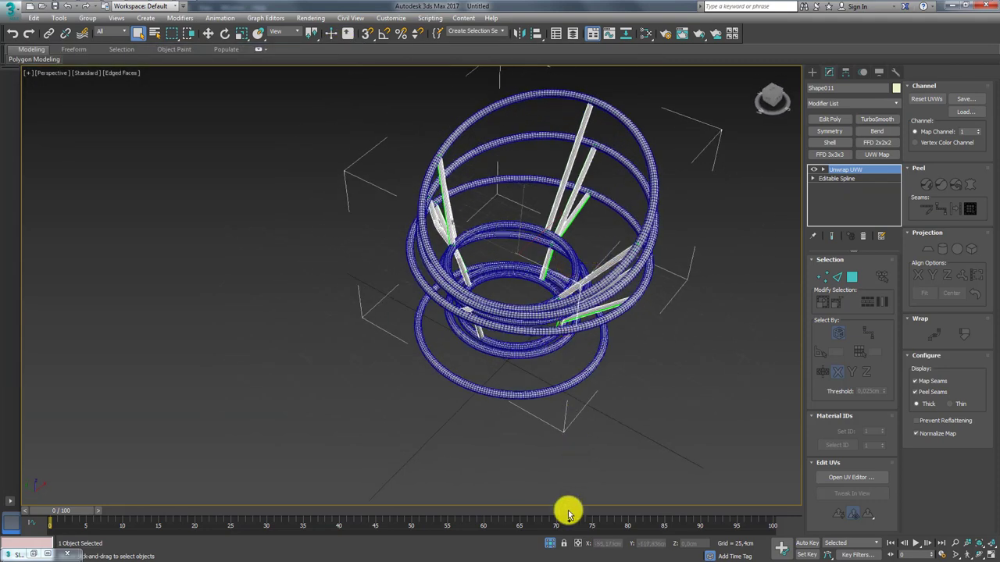
# - Exit isolation, re-isolate the rope chair frame with Alt+Q, orbit, and render the perspective view
pyautogui.click(551, 542)
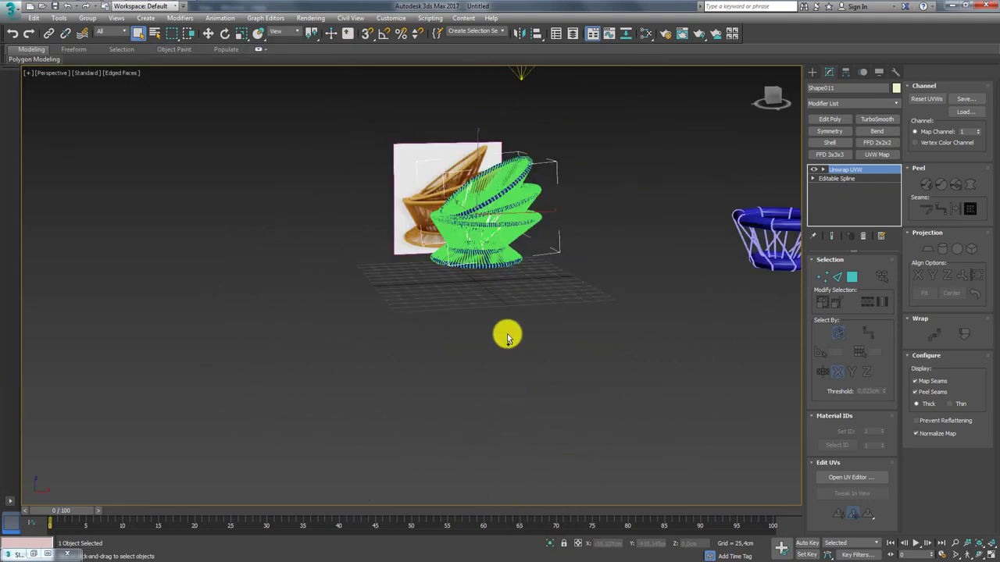
pyautogui.hotkey('alt', 'q')
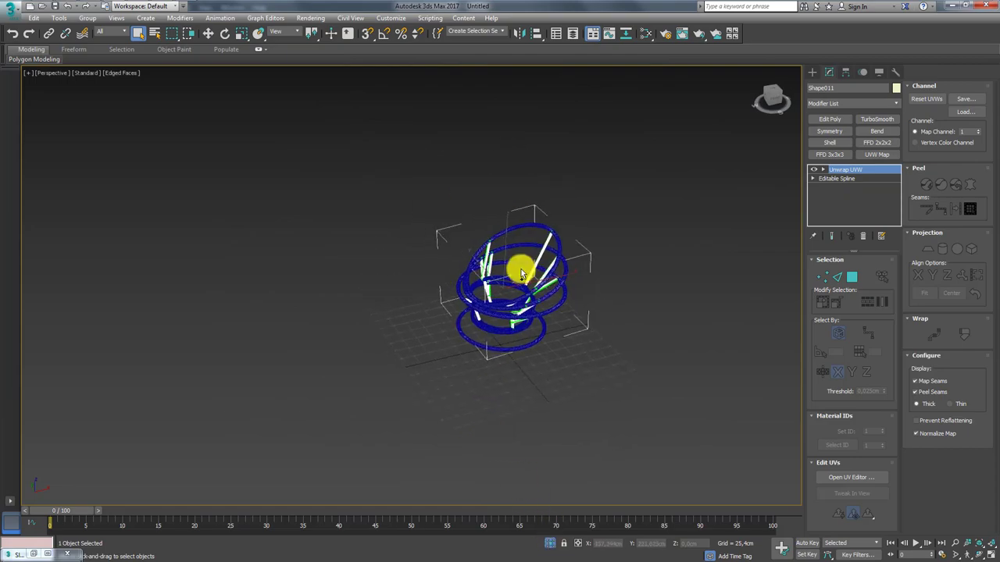
pyautogui.scroll(5, 520, 268)
pyautogui.scroll(2, 585, 335)
pyautogui.scroll(3, 558, 273)
pyautogui.scroll(-5, 578, 275)
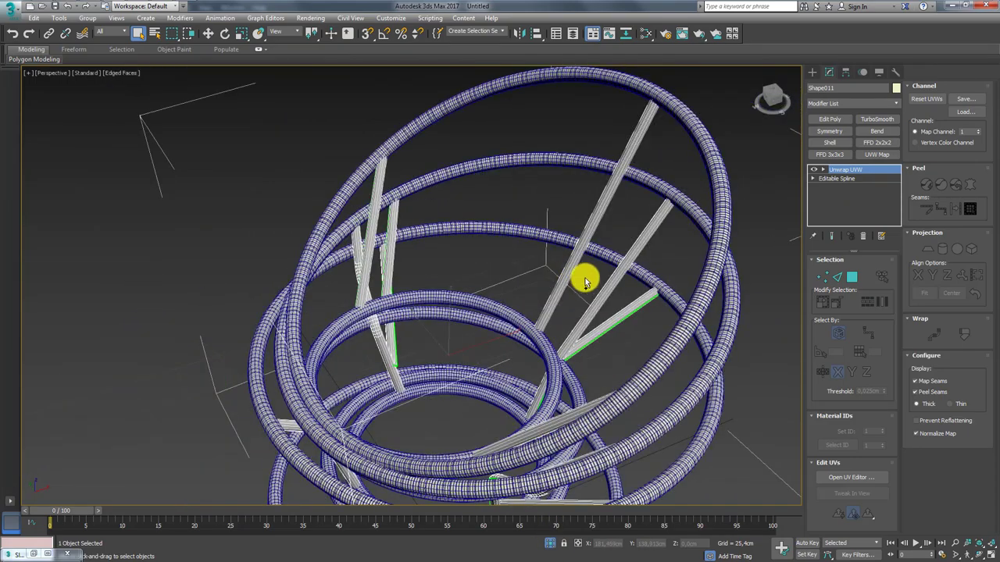
pyautogui.keyDown('alt'); pyautogui.moveTo(585, 278); pyautogui.dragTo(550, 200, button='middle'); pyautogui.keyUp('alt')
pyautogui.click(697, 34)
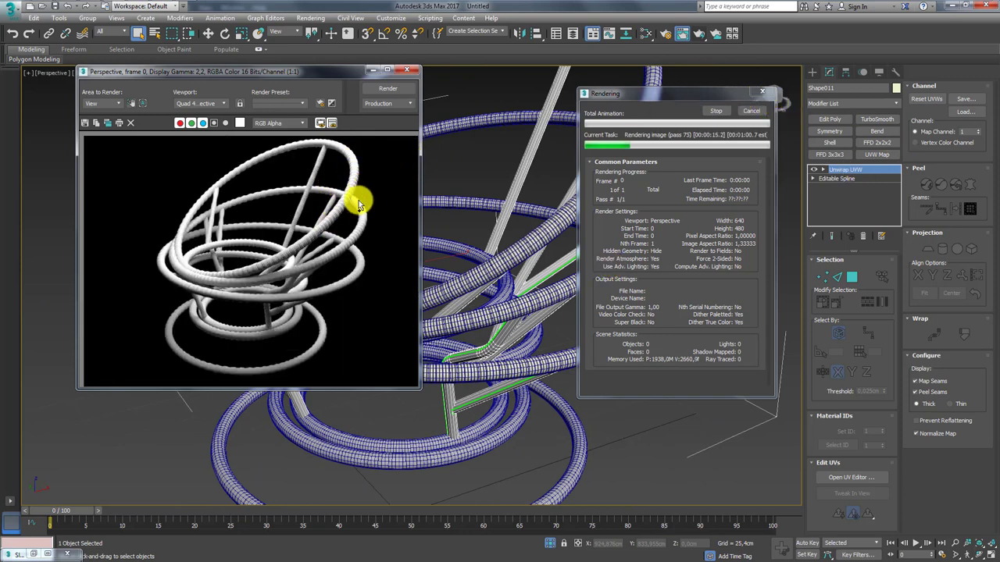
# - Zoom around the rendered frame to inspect it, stop the render with Esc, and close the frame window
pyautogui.scroll(2, 241, 271)
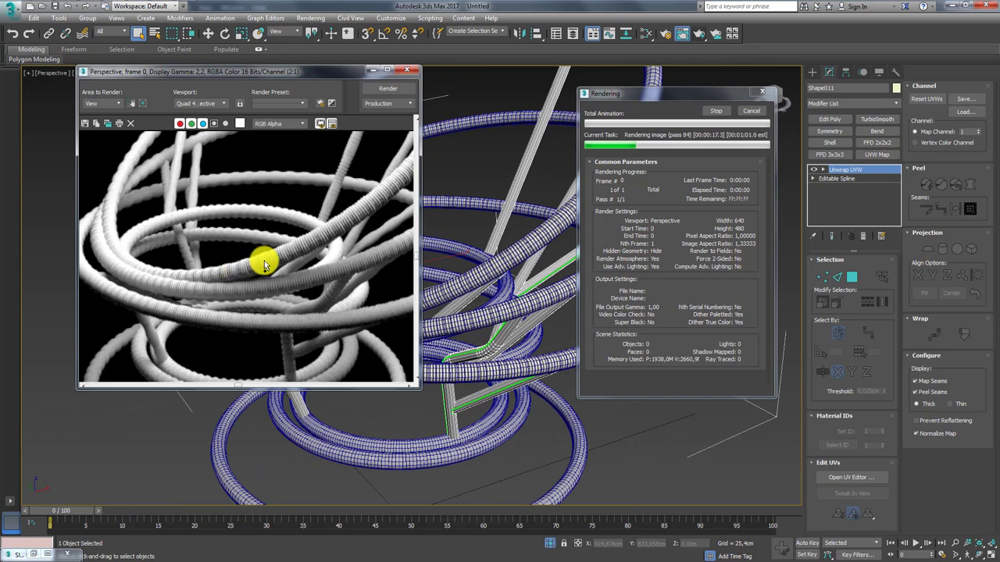
pyautogui.scroll(-2, 243, 193)
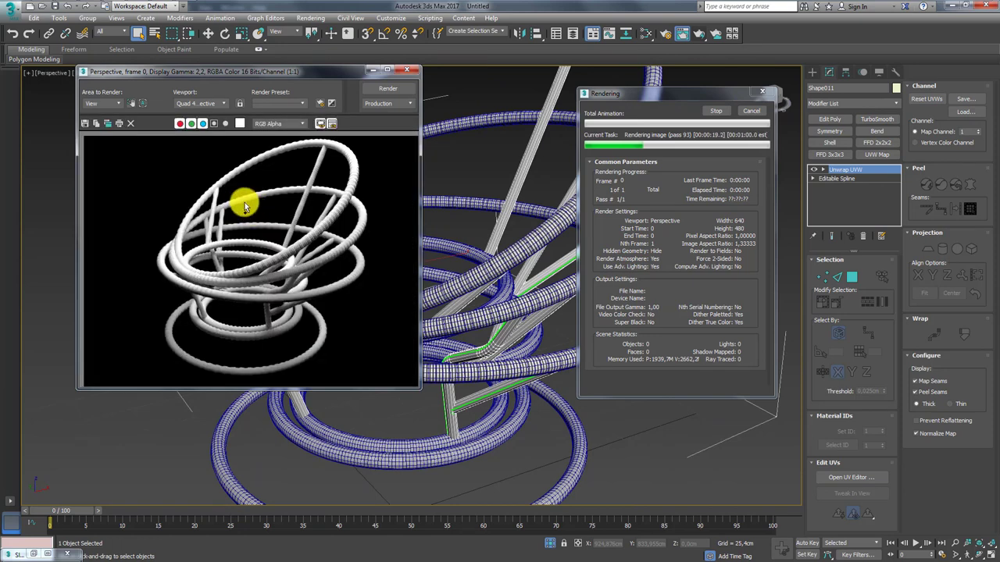
pyautogui.scroll(4, 244, 204)
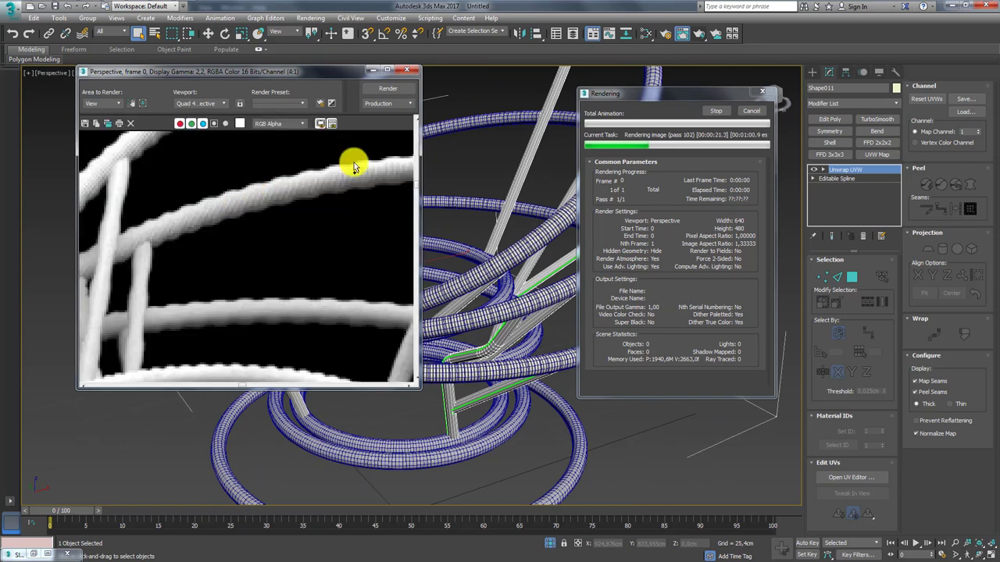
pyautogui.scroll(-2, 383, 223)
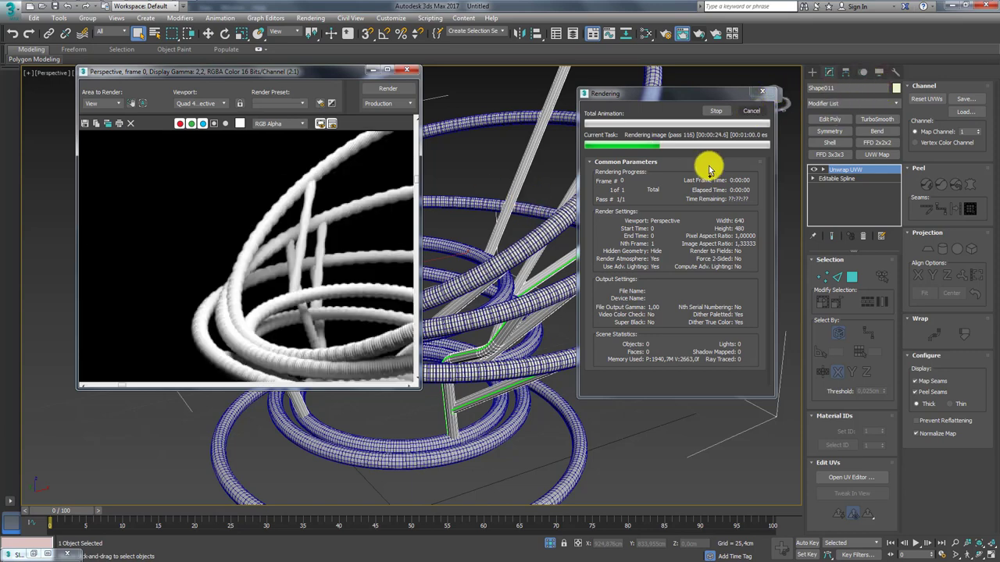
pyautogui.press('Escape')
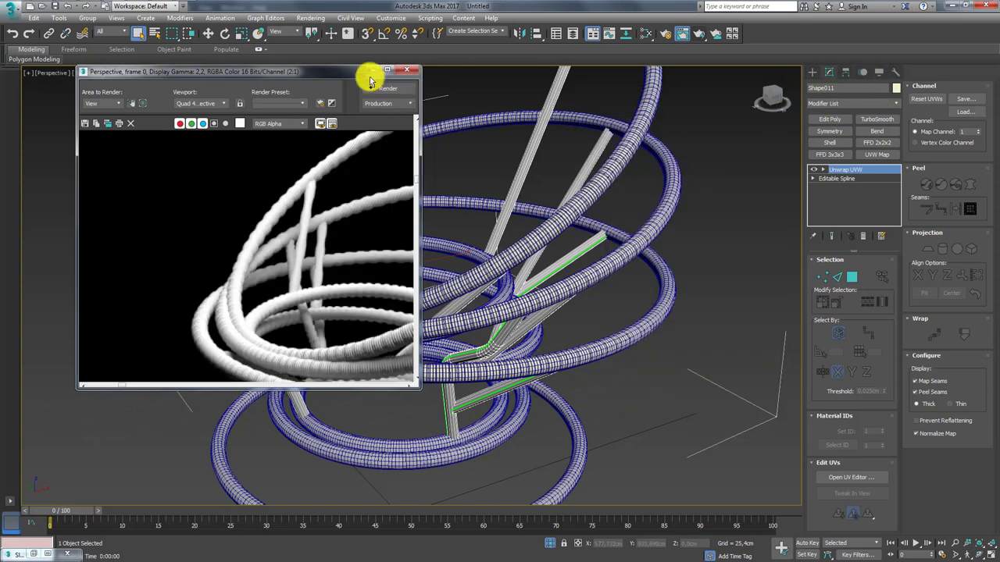
pyautogui.click(407, 70)
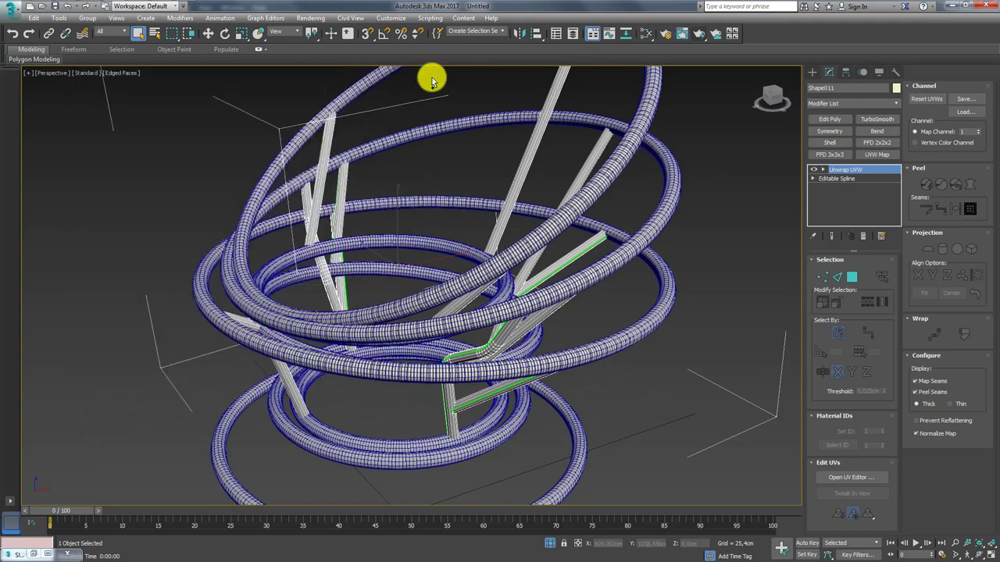
# - Open Material #27 in the Slate Material Editor and set its Displace amount to 1
pyautogui.click(646, 38)
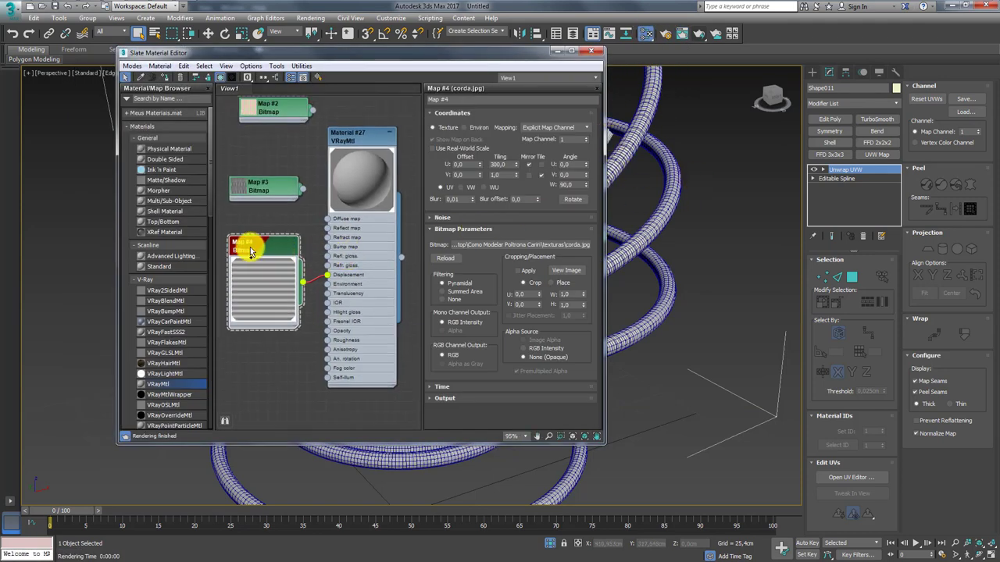
pyautogui.doubleClick(357, 135)
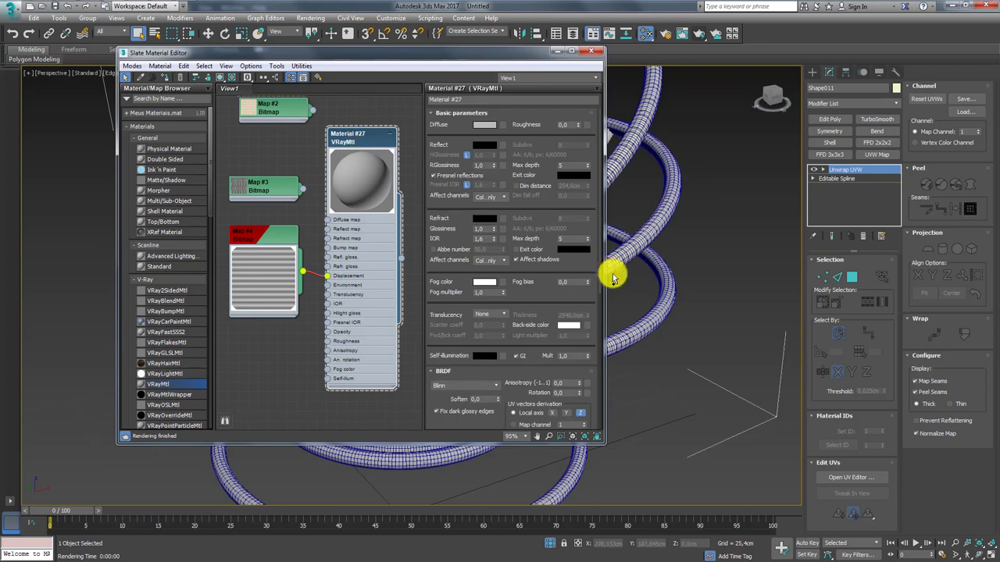
pyautogui.moveTo(589, 274); pyautogui.dragTo(587, 28)
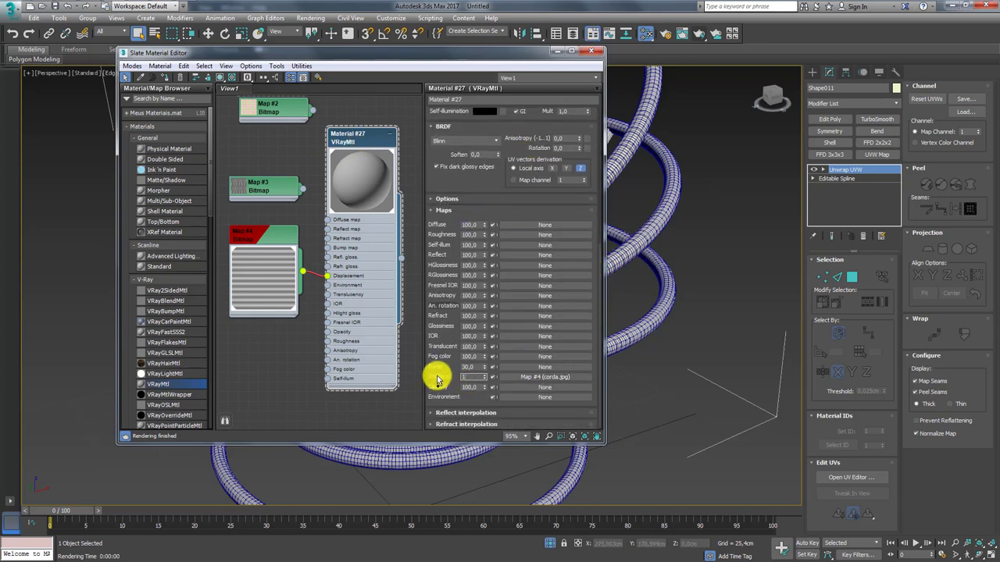
pyautogui.write('1')
pyautogui.press('Return')
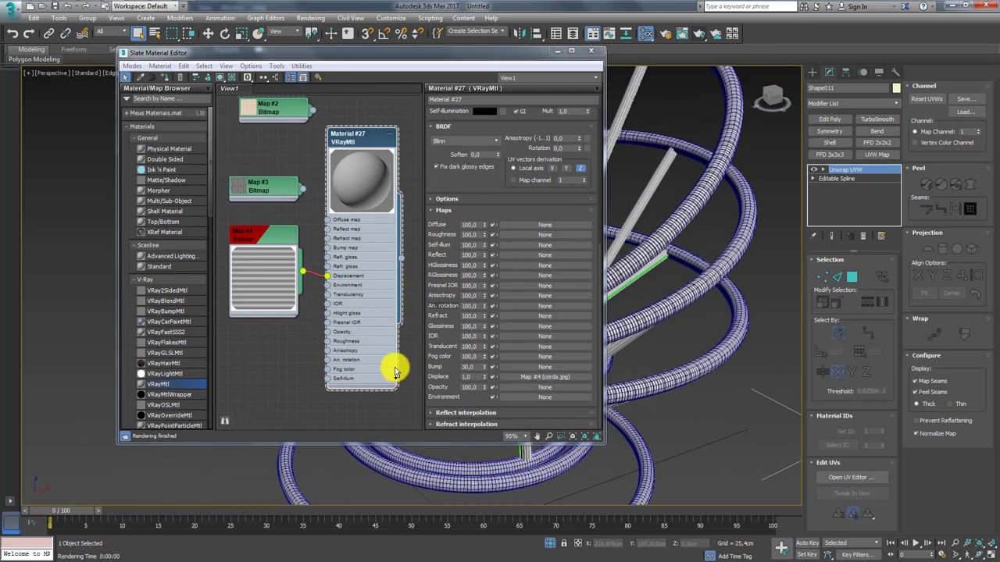
# - Give Material #27 an orange-gold diffuse colour
pyautogui.moveTo(311, 295); pyautogui.dragTo(347, 315, button='middle')
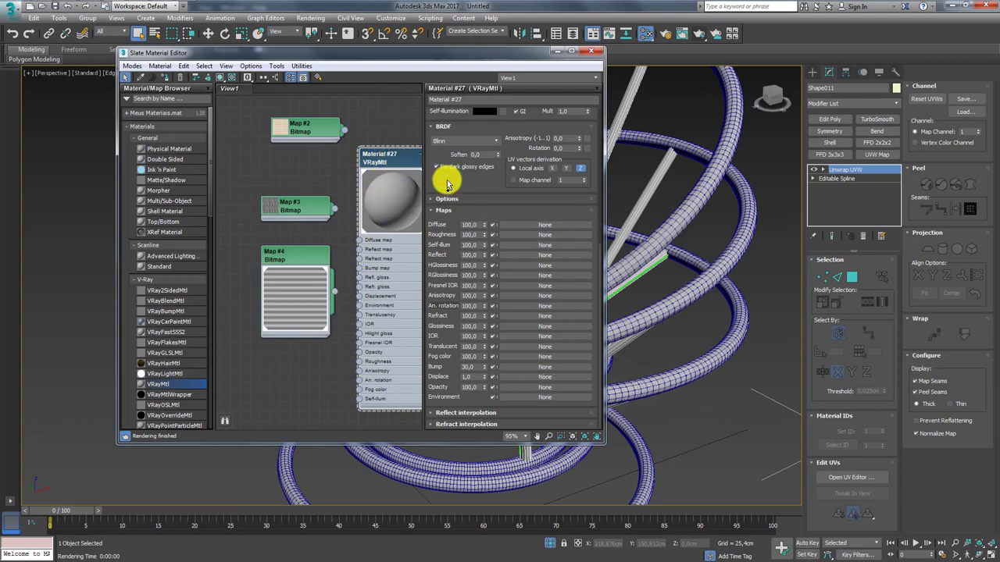
pyautogui.moveTo(446, 175); pyautogui.dragTo(453, 418)
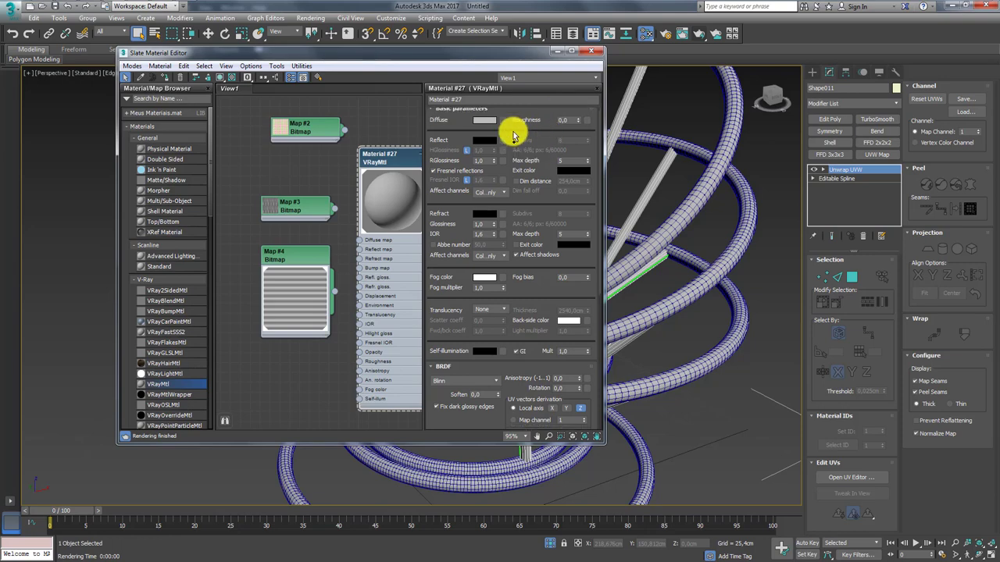
pyautogui.click(481, 120)
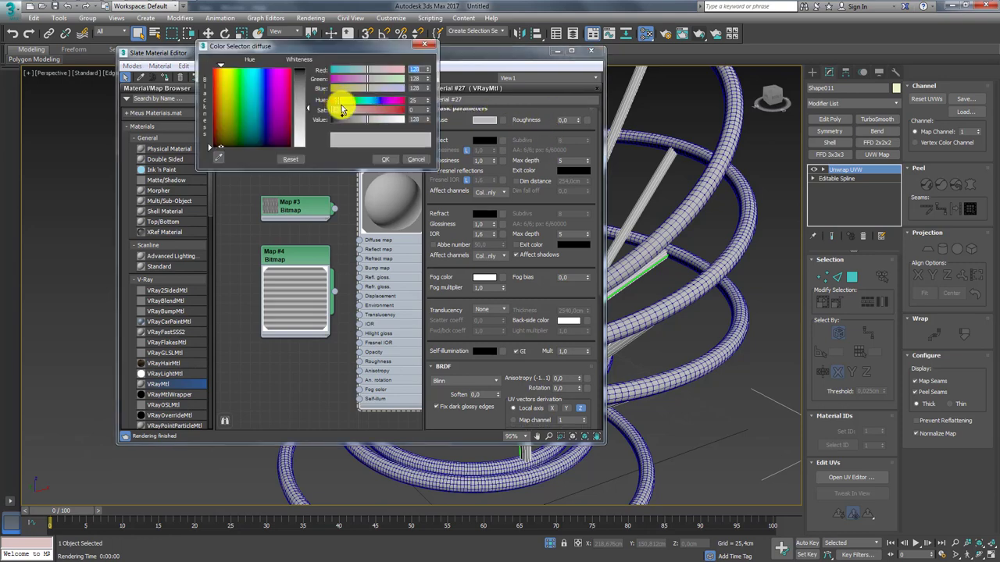
pyautogui.moveTo(341, 109)
pyautogui.mouseDown()
pyautogui.moveTo(390, 107)
pyautogui.moveTo(385, 117)
pyautogui.mouseUp()
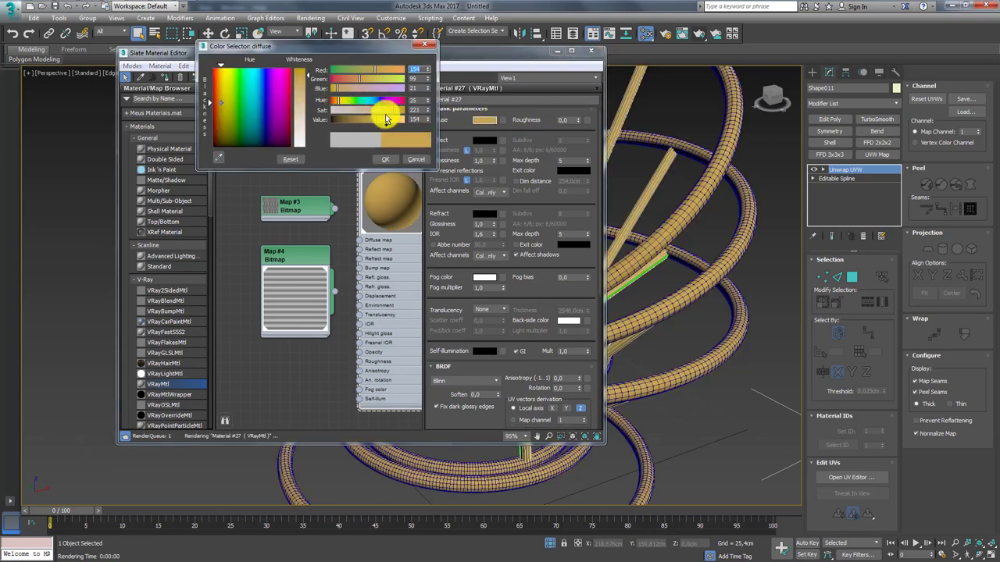
pyautogui.click(388, 110)
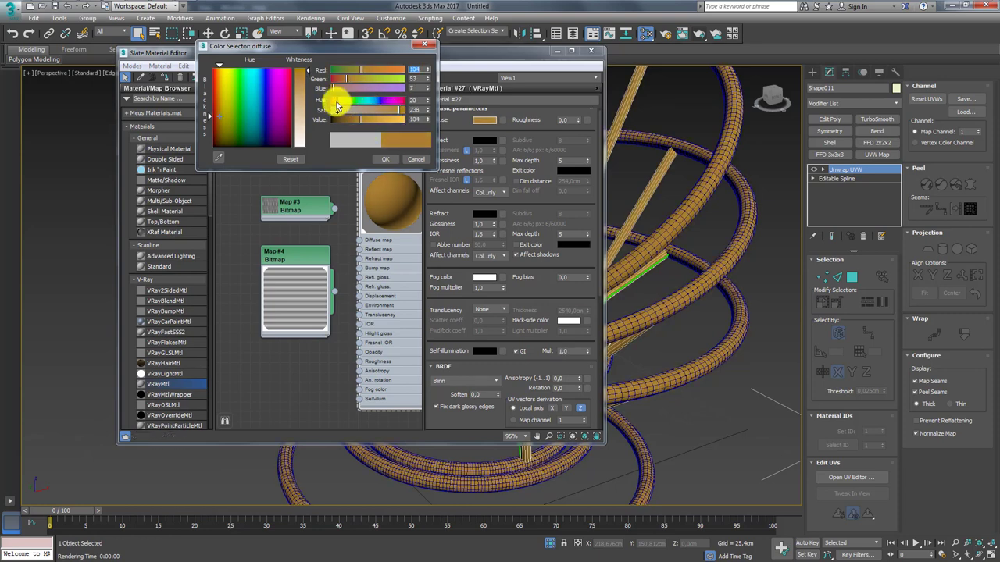
pyautogui.click(385, 159)
# - Set a light grey reflection colour and show a checkered preview background
pyautogui.click(485, 142)
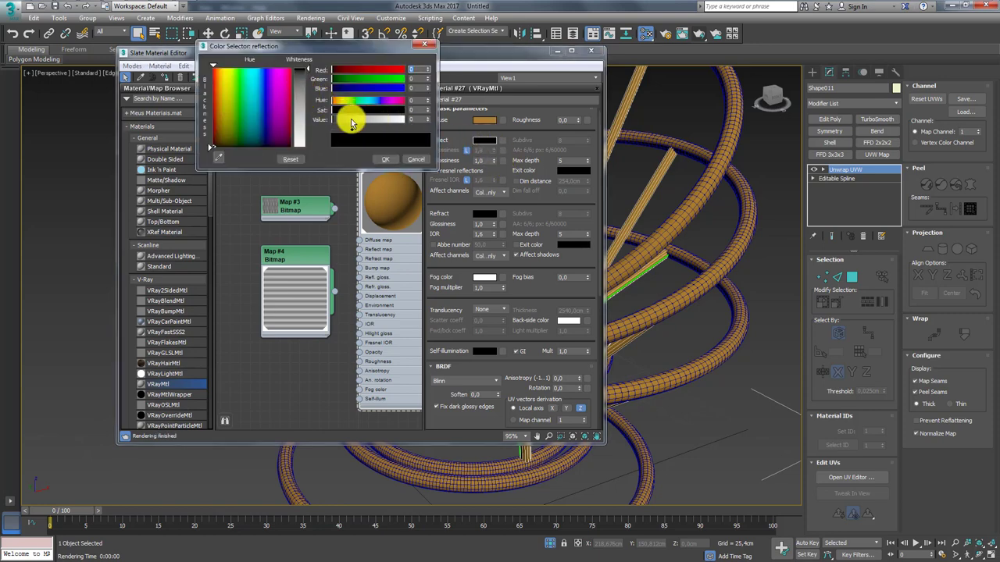
pyautogui.click(390, 162)
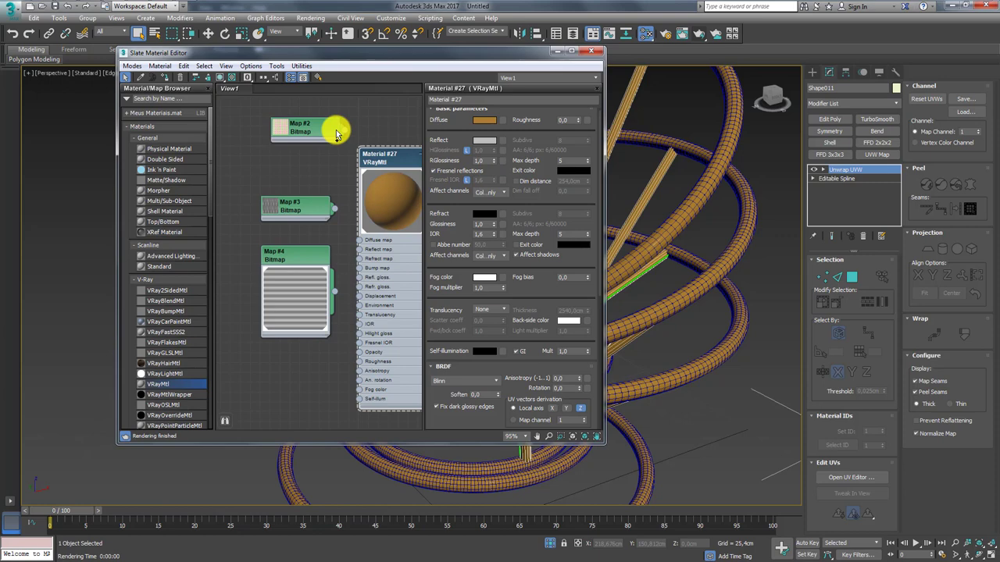
pyautogui.click(231, 77)
# - Set reflection glossiness to 0,5, then refine it to 0,7
pyautogui.scroll(3, 235, 195)
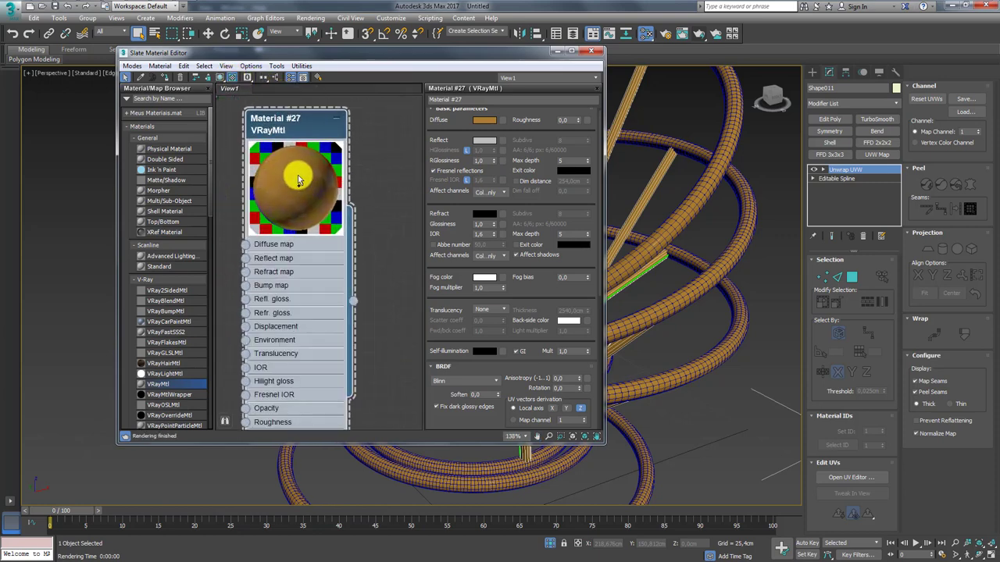
pyautogui.scroll(2, 277, 176)
pyautogui.scroll(2, 395, 163)
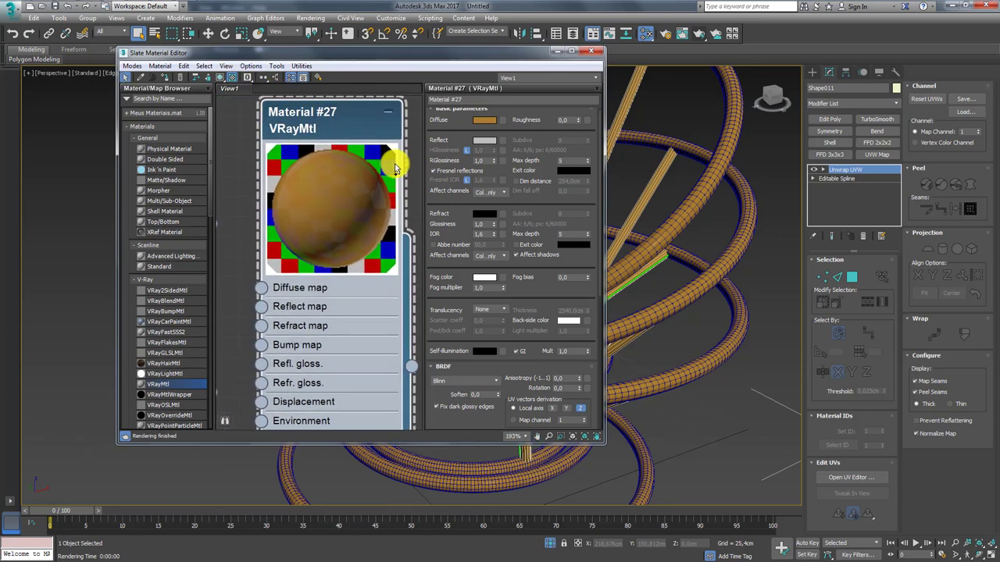
pyautogui.doubleClick(483, 162)
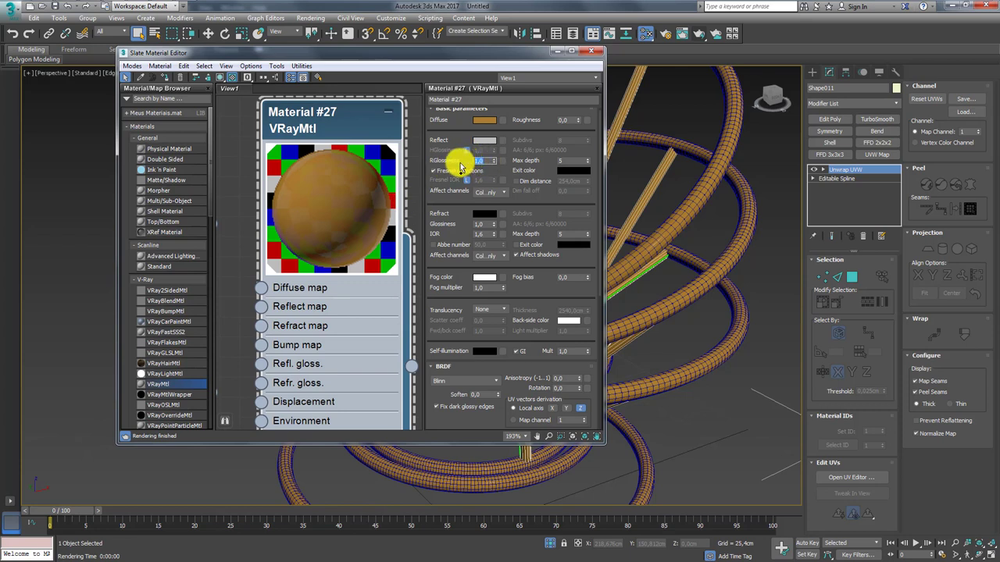
pyautogui.write('0,5')
pyautogui.press('Return')
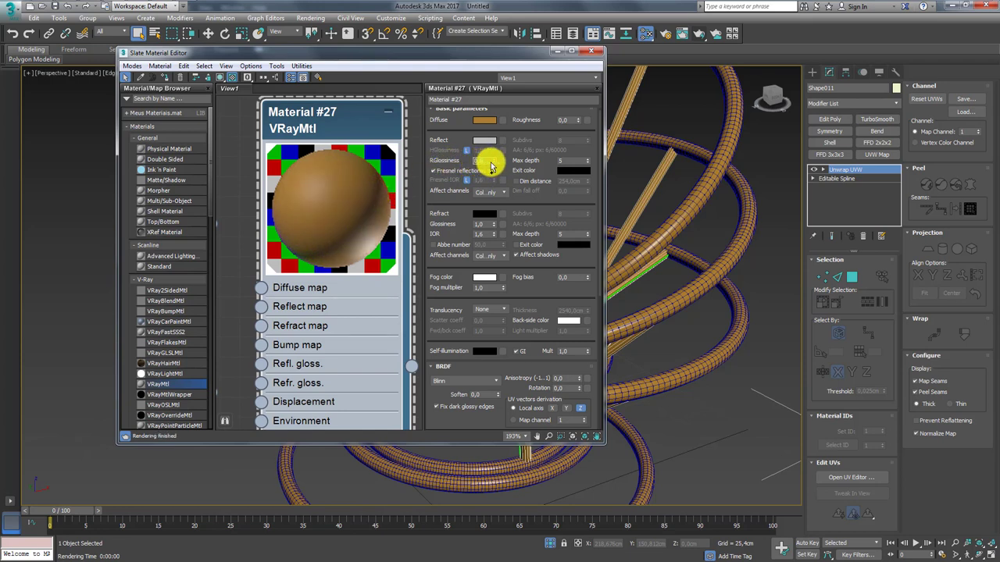
pyautogui.write('0,7')
pyautogui.press('Return')
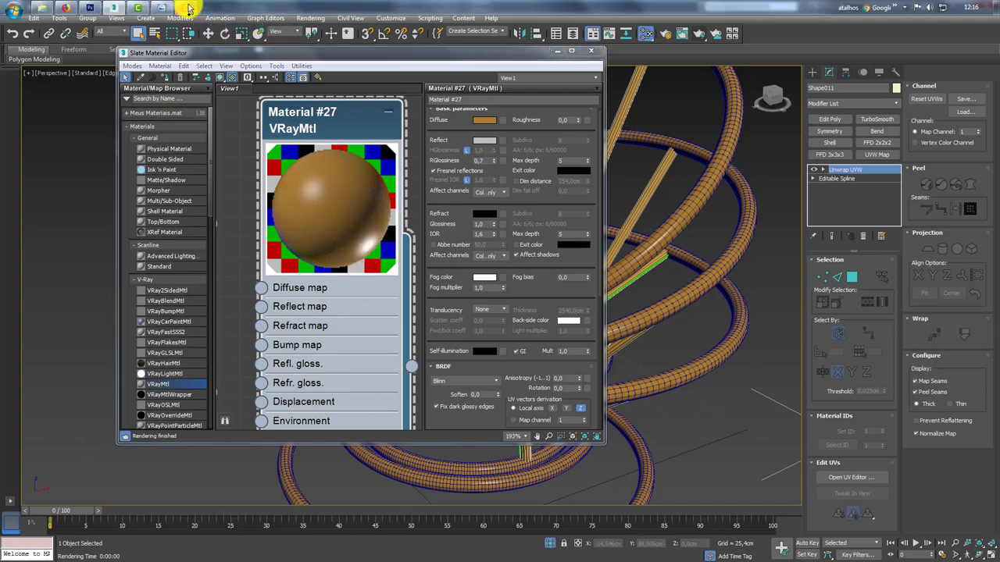
pyautogui.click(163, 10)
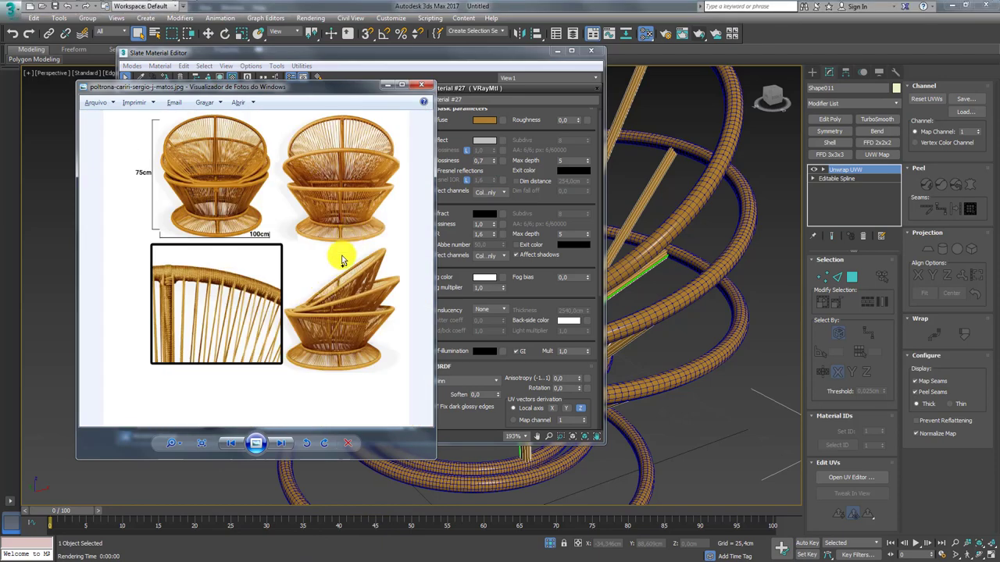
pyautogui.scroll(4, 341, 260)
pyautogui.scroll(-1, 352, 275)
pyautogui.scroll(2, 315, 234)
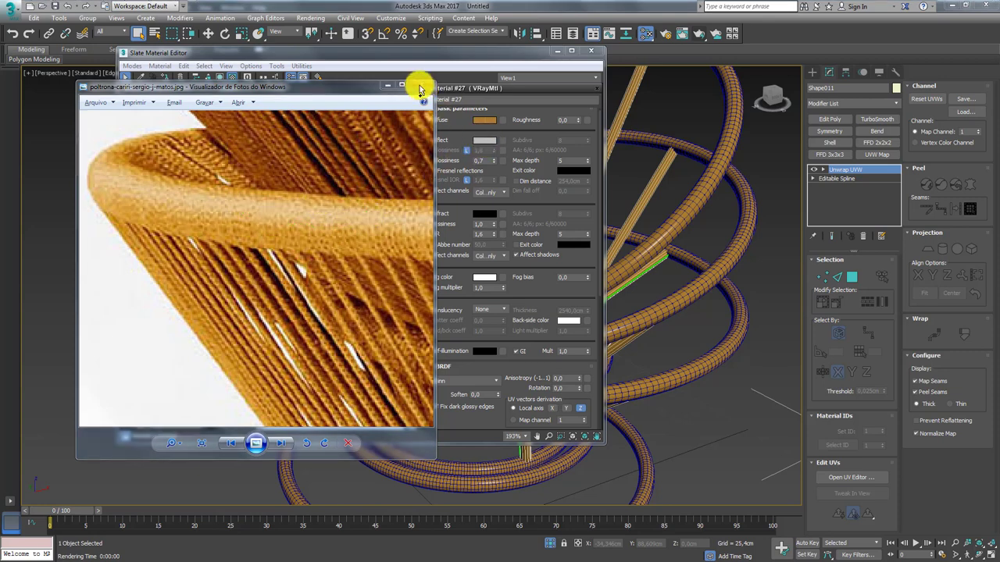
pyautogui.click(387, 85)
# - Shift Material #27's reflection colour to a saturated warm orange
pyautogui.click(486, 141)
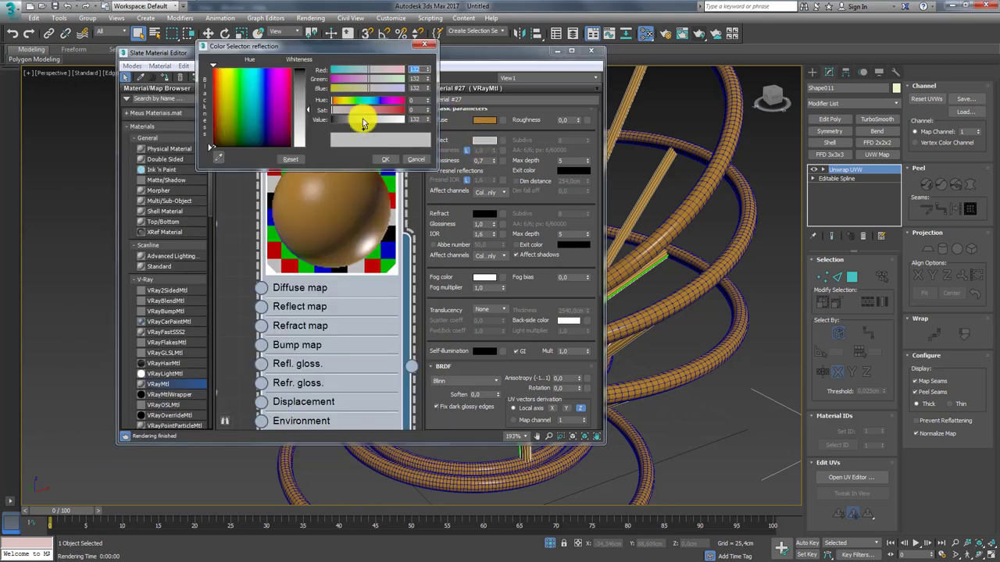
pyautogui.moveTo(340, 103); pyautogui.dragTo(382, 119)
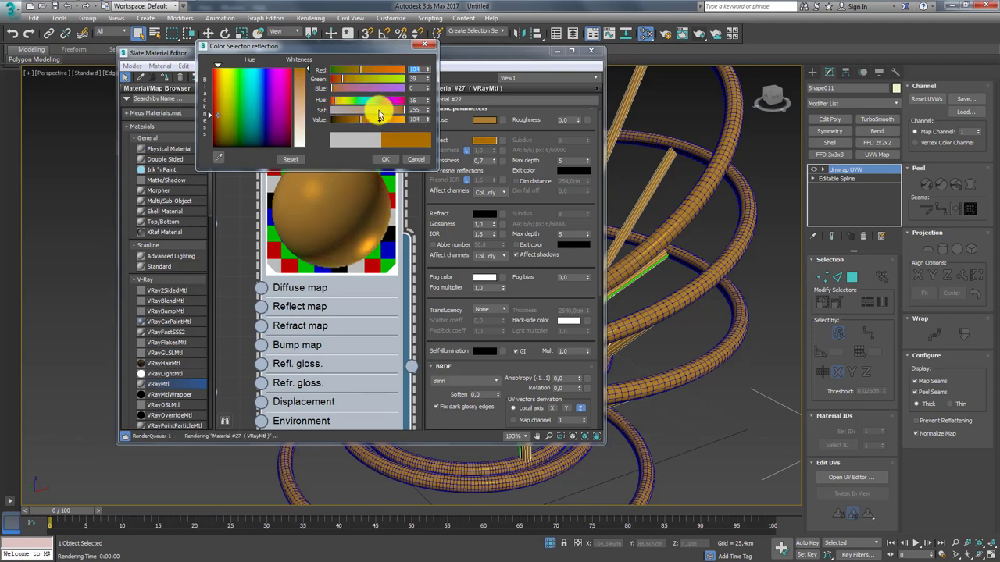
pyautogui.click(386, 154)
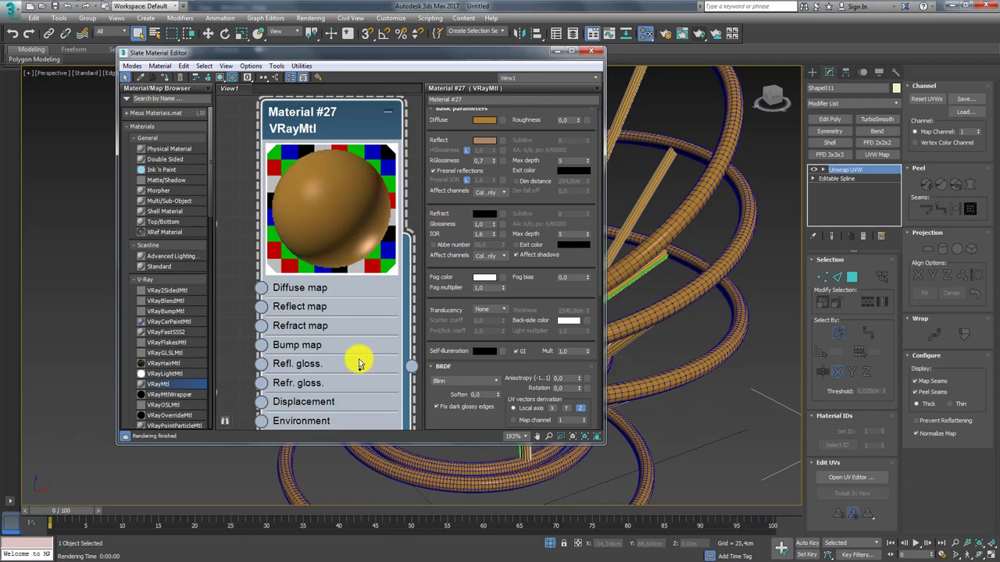
pyautogui.scroll(-4, 296, 235)
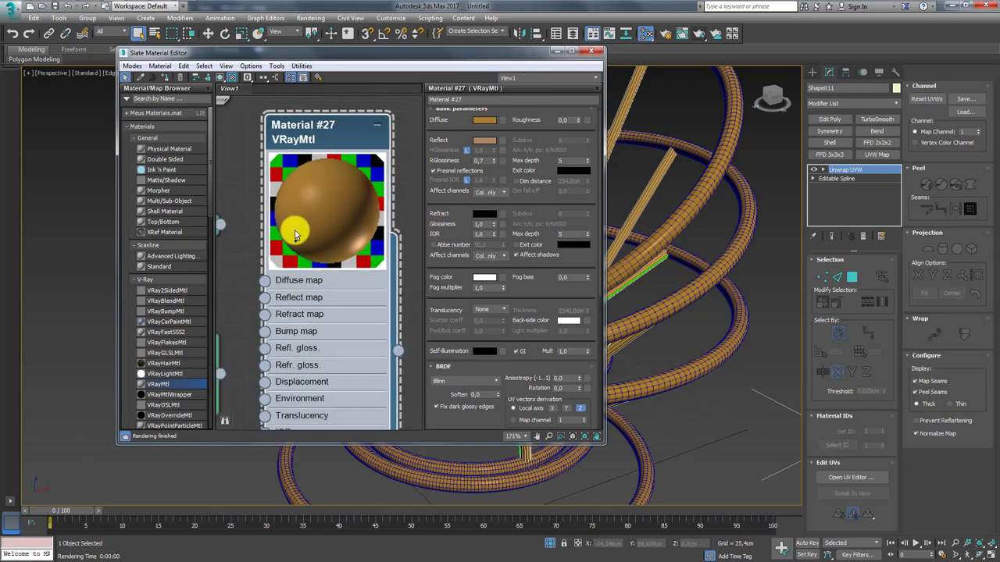
# - Close the material editor and render the perspective view of the tubes
pyautogui.click(570, 50)
pyautogui.scroll(-5, 615, 180)
pyautogui.scroll(5, 599, 199)
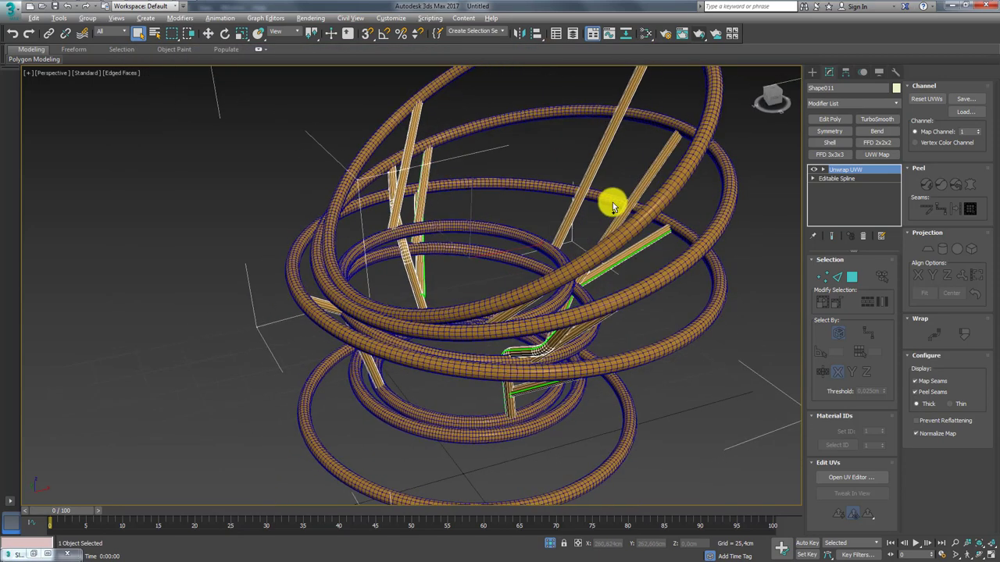
pyautogui.click(698, 34)
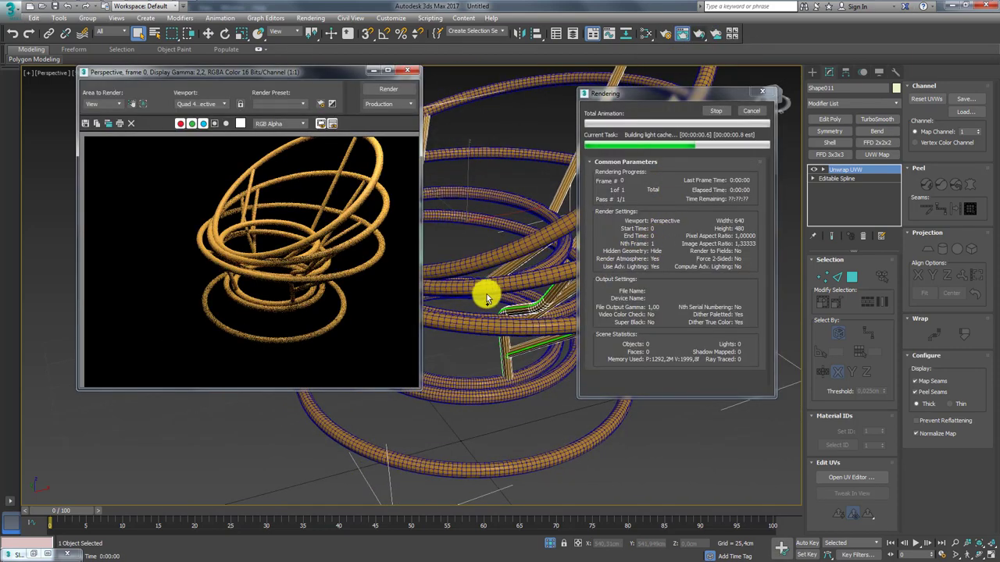
pyautogui.scroll(1, 314, 235)
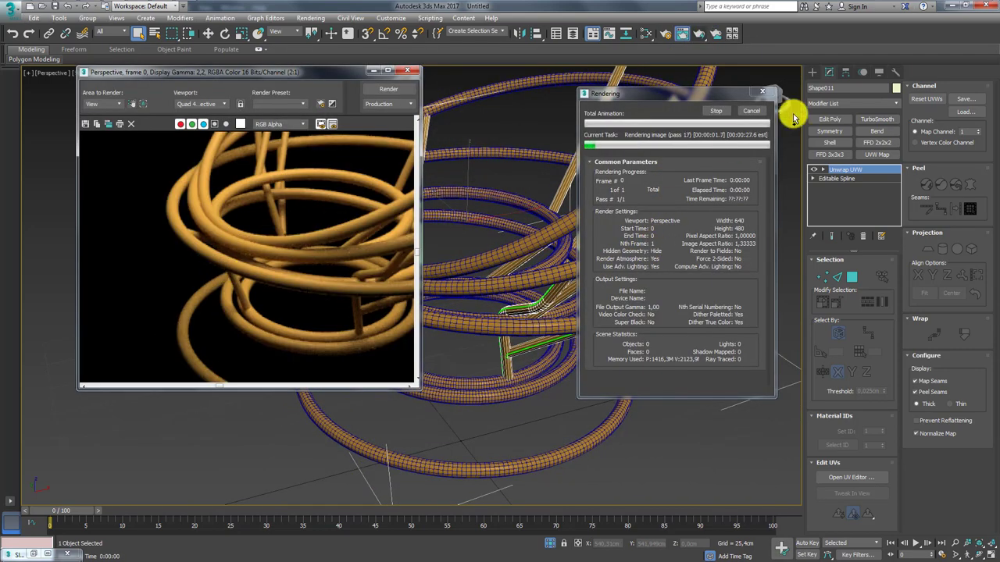
pyautogui.click(763, 92)
# - Adjust the viewport angle on the tubes, render again, and bring back the material editor
pyautogui.scroll(3, 543, 276)
pyautogui.scroll(4, 536, 292)
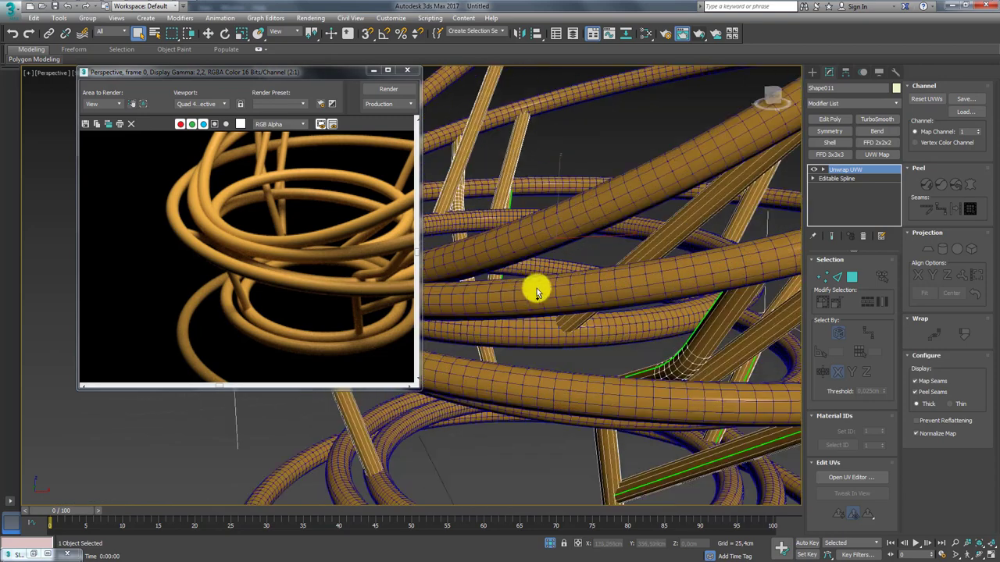
pyautogui.keyDown('alt'); pyautogui.moveTo(535, 292); pyautogui.dragTo(580, 264, button='middle'); pyautogui.keyUp('alt')
pyautogui.click(705, 34)
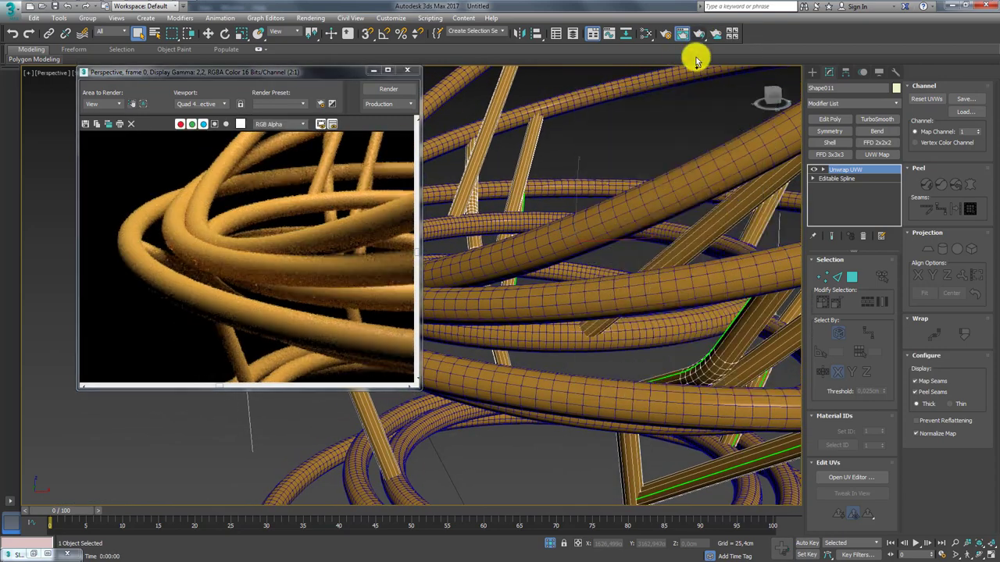
pyautogui.click(662, 33)
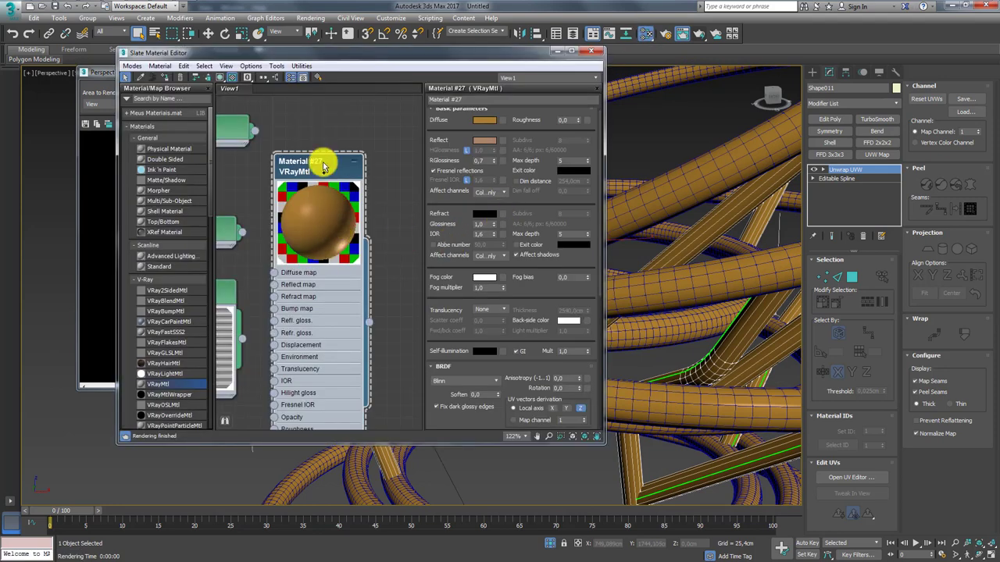
# - Change Material #27's reflection to a paler beige (Saturation 60, Value 169)
pyautogui.click(326, 161)
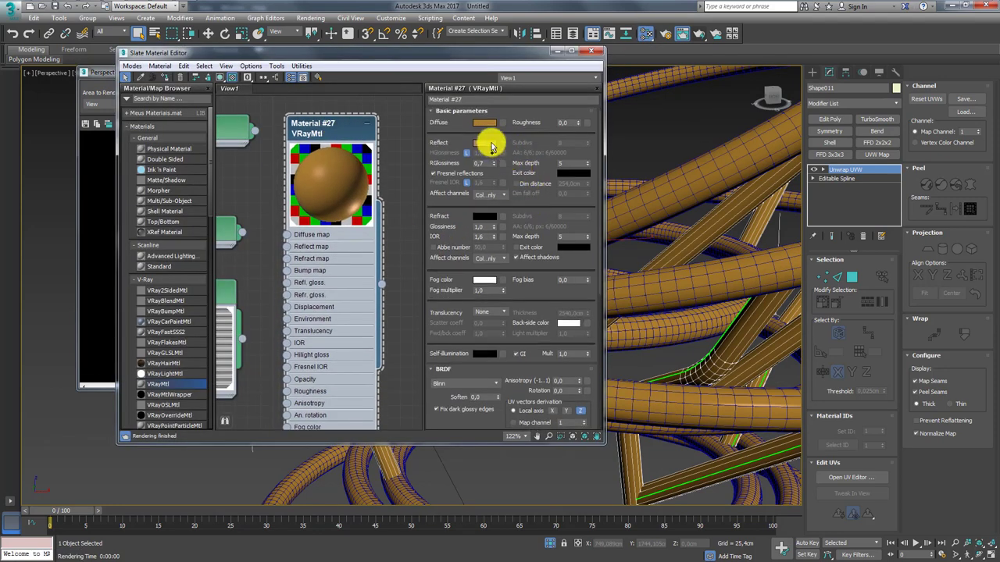
pyautogui.click(485, 142)
pyautogui.moveTo(305, 110); pyautogui.dragTo(310, 92)
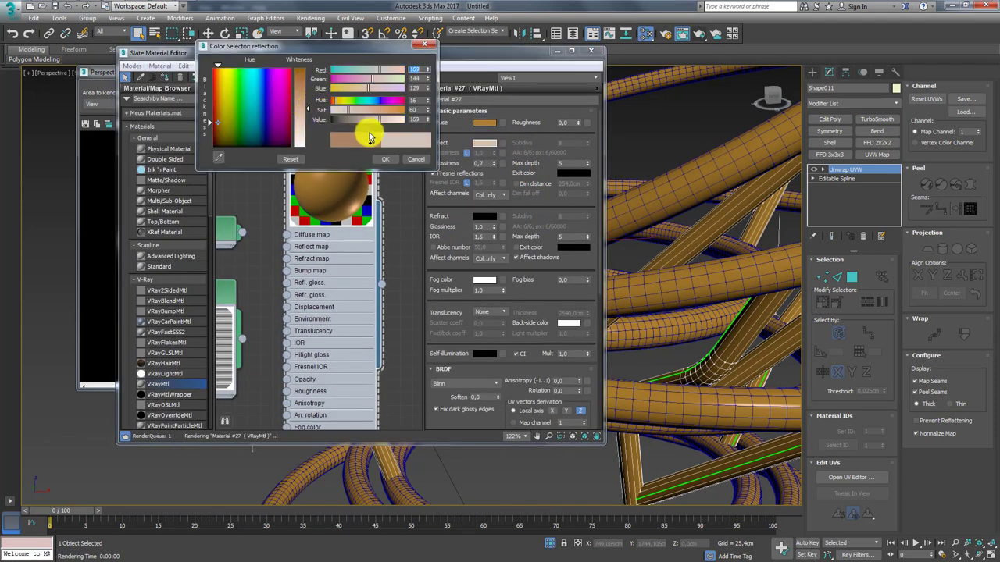
pyautogui.click(385, 159)
# - Re-render the tubes with the paler reflection and return to the material editor
pyautogui.click(698, 36)
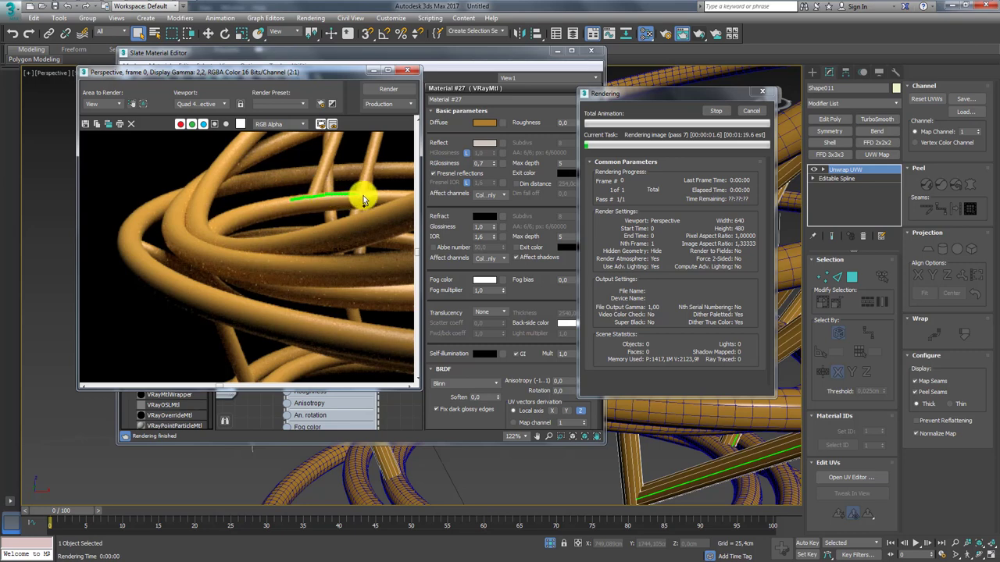
pyautogui.click(754, 111)
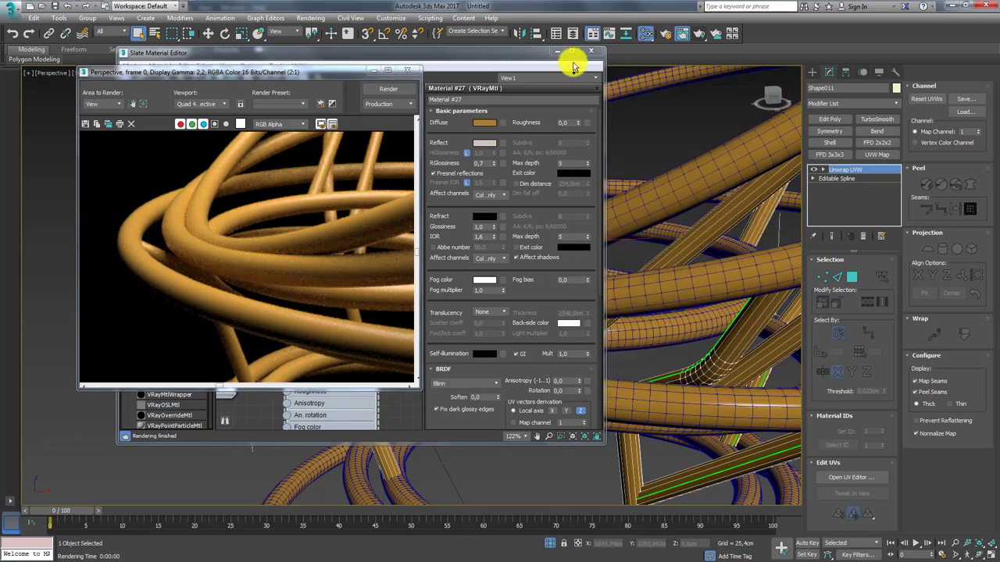
pyautogui.click(560, 55)
pyautogui.click(645, 34)
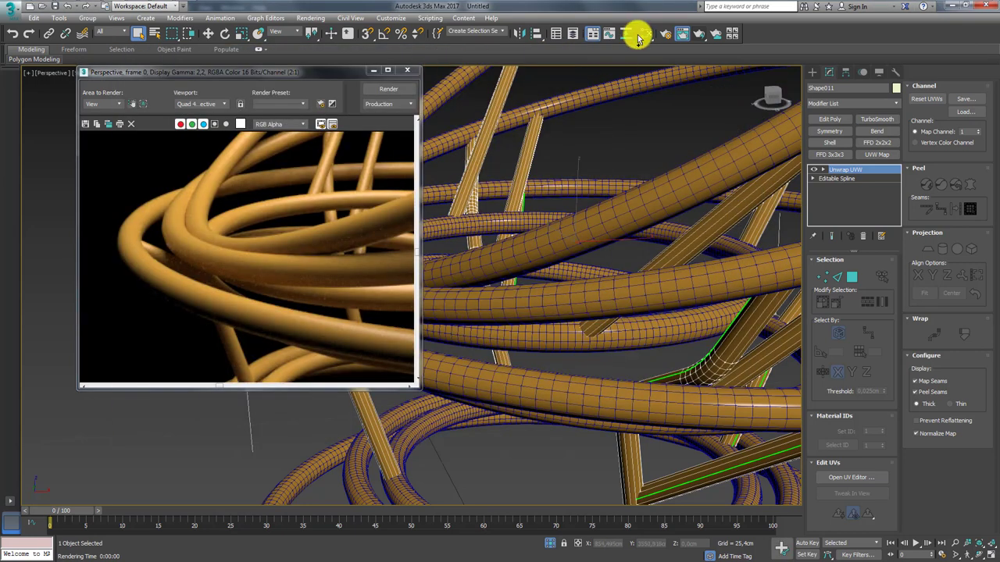
pyautogui.click(645, 34)
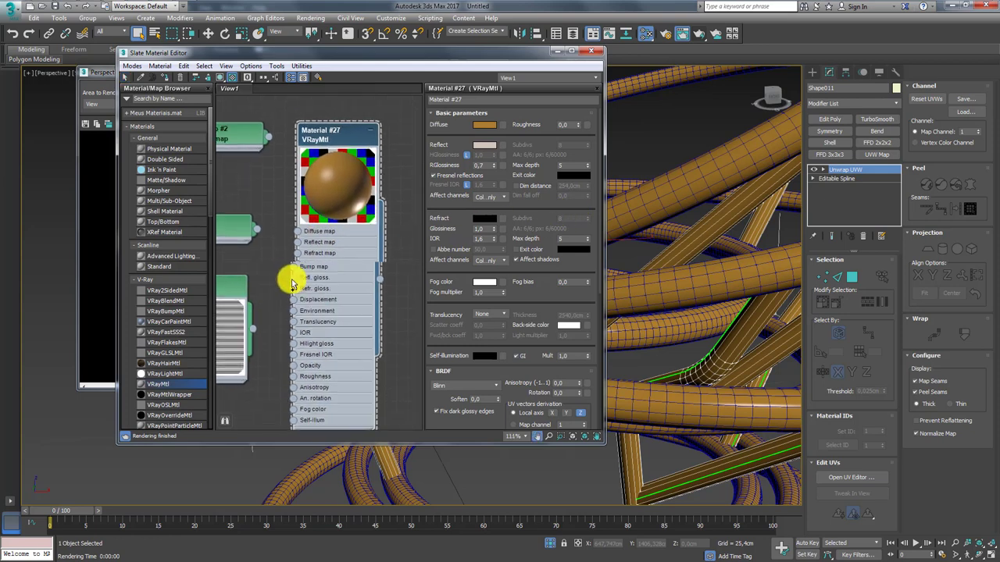
# - Wire the Map #4 bitmap into Material #27's Bump socket and start a render of the tubes
pyautogui.scroll(-1, 297, 289)
pyautogui.moveTo(325, 287)
pyautogui.mouseDown()
pyautogui.moveTo(316, 316)
pyautogui.moveTo(346, 262)
pyautogui.mouseUp()
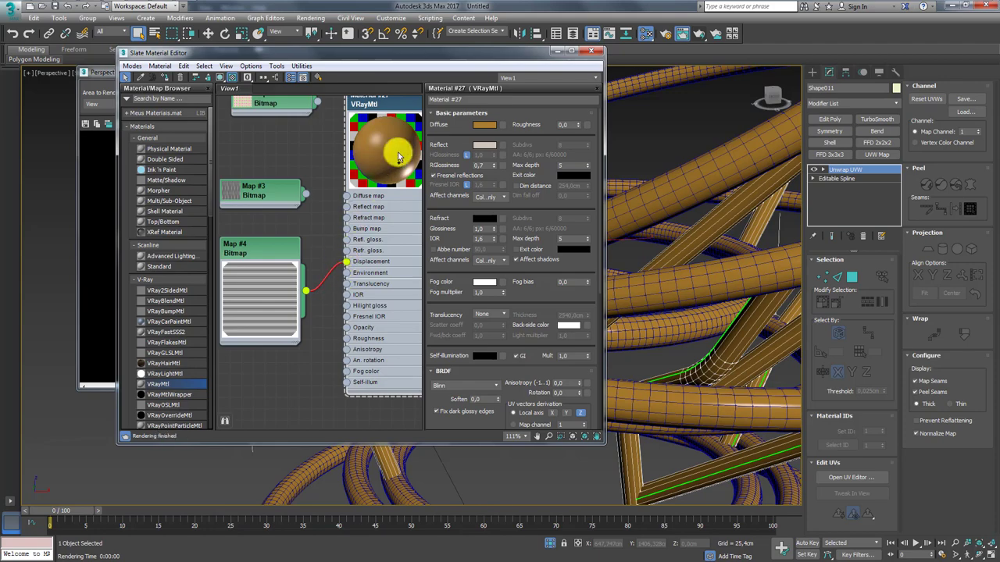
pyautogui.click(550, 53)
pyautogui.scroll(-5, 592, 208)
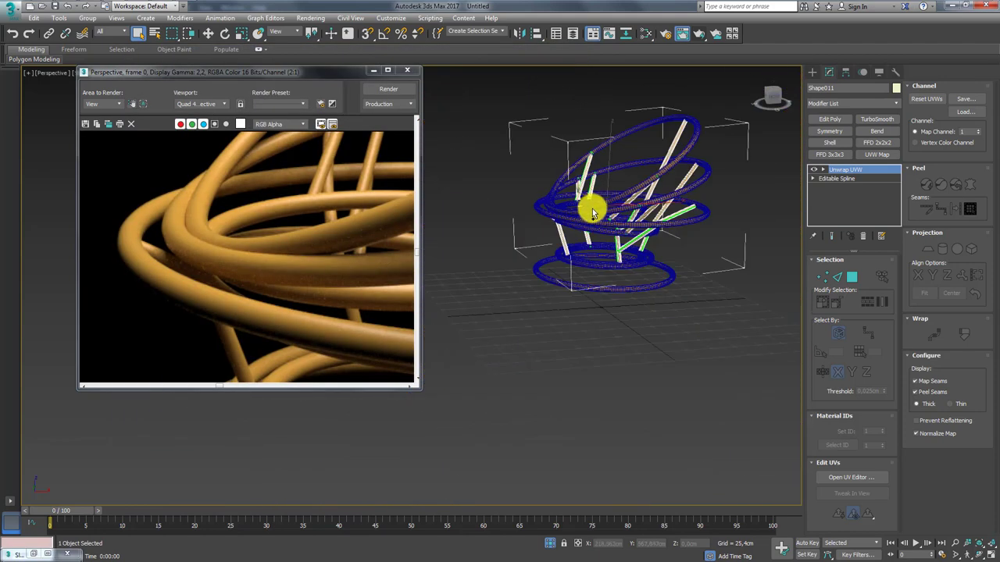
pyautogui.scroll(3, 592, 209)
pyautogui.scroll(3, 596, 200)
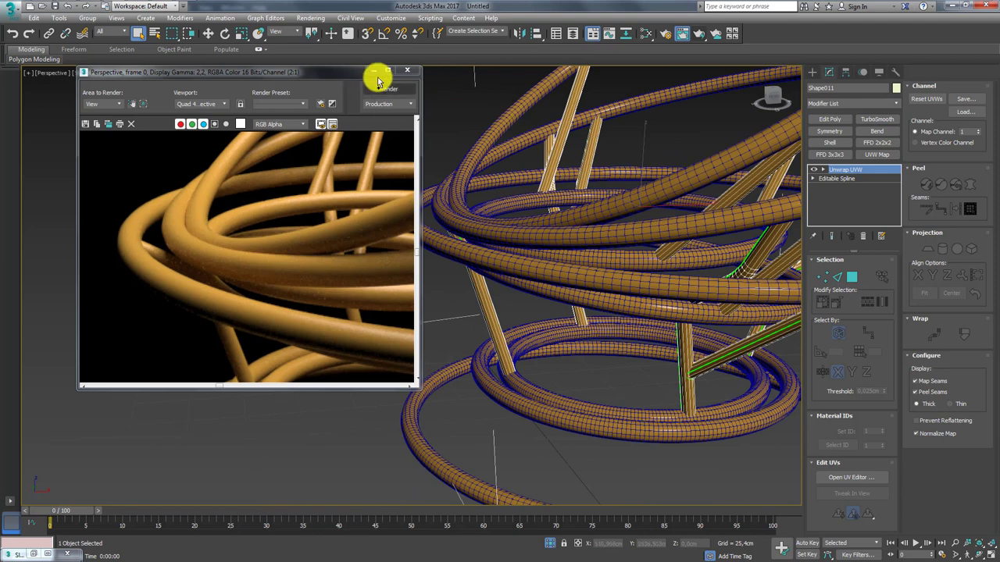
pyautogui.scroll(3, 485, 167)
pyautogui.click(636, 38)
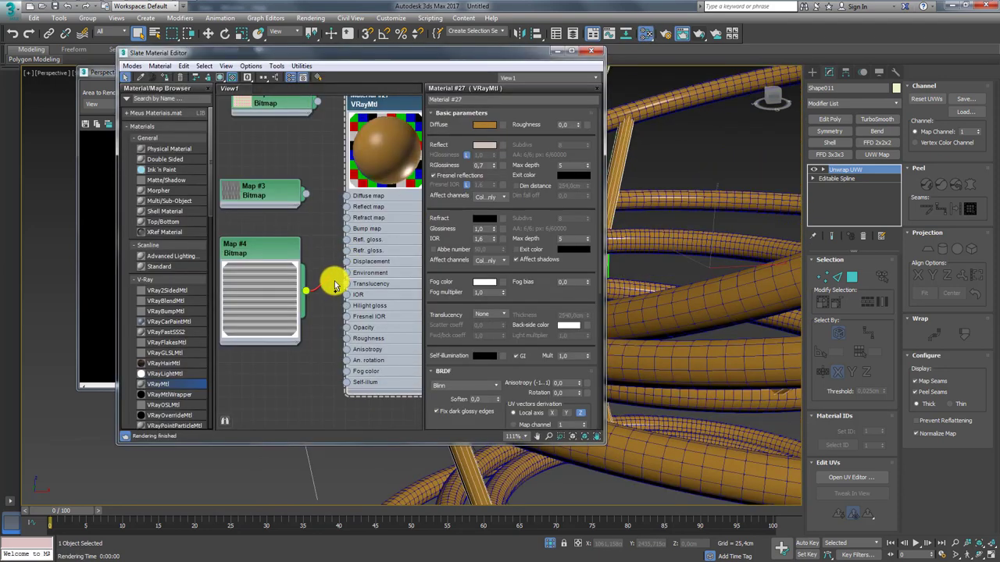
pyautogui.moveTo(335, 286); pyautogui.dragTo(332, 258)
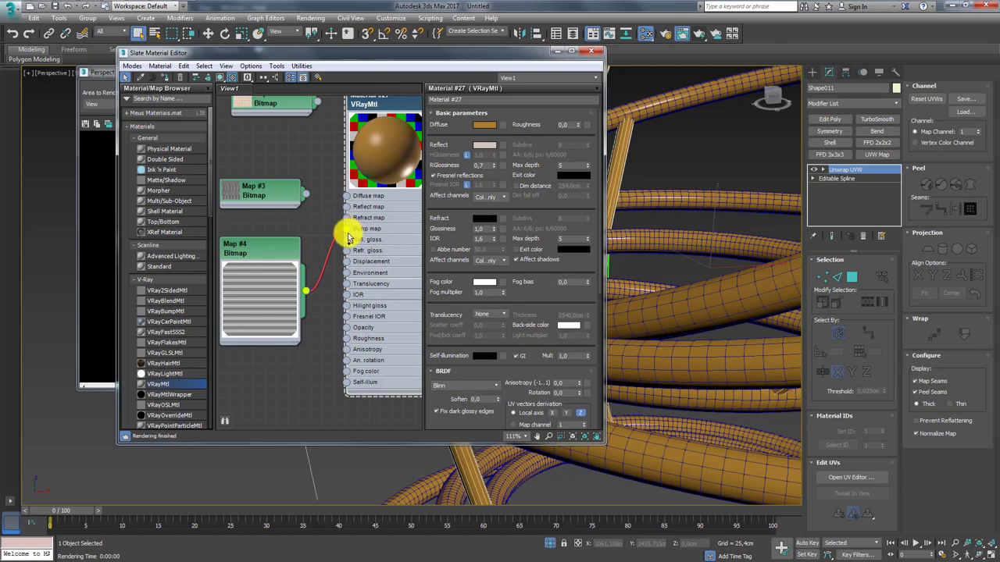
pyautogui.click(697, 35)
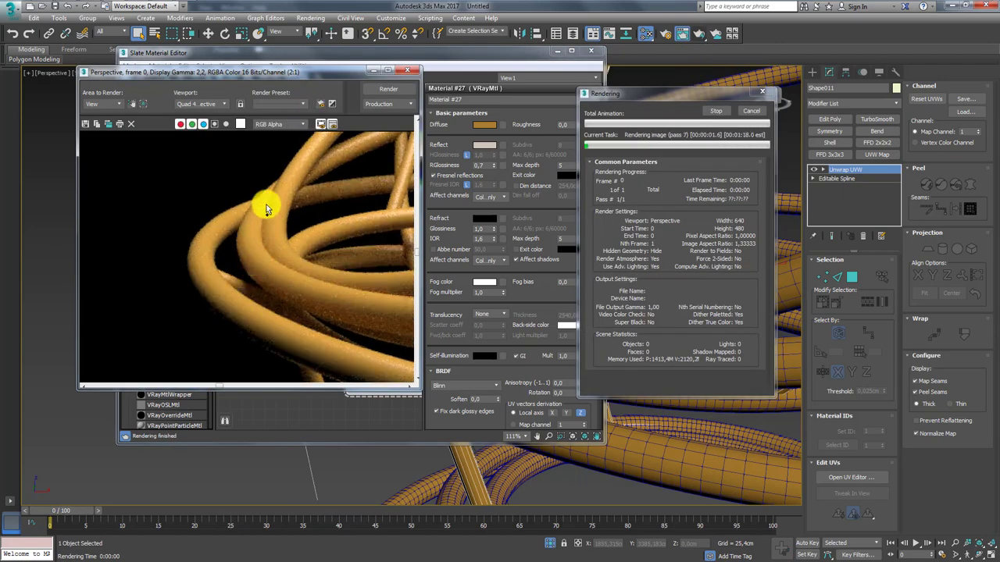
# - Stop the render, rewire Map #4 into Material #27's Displacement input, and re-render
pyautogui.click(716, 110)
pyautogui.click(350, 68)
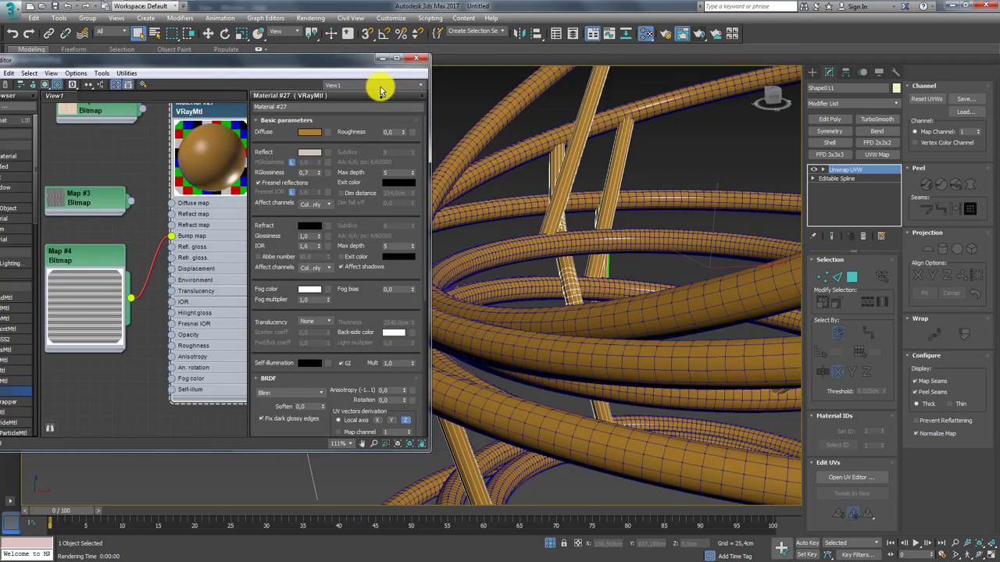
pyautogui.moveTo(173, 237); pyautogui.dragTo(161, 286)
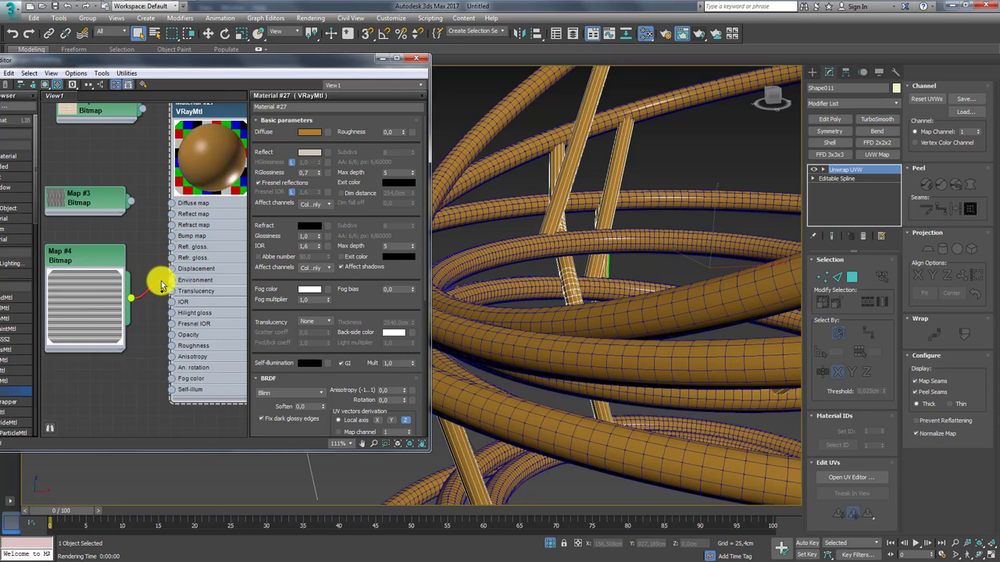
pyautogui.click(691, 34)
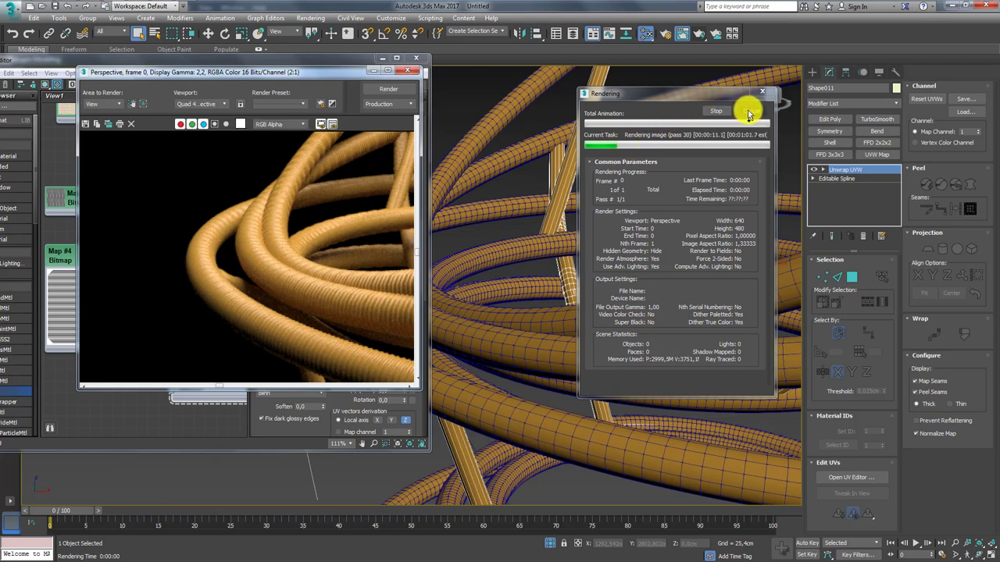
# - Cancel the test render, close the rendered frame, and zoom out the node view
pyautogui.click(717, 111)
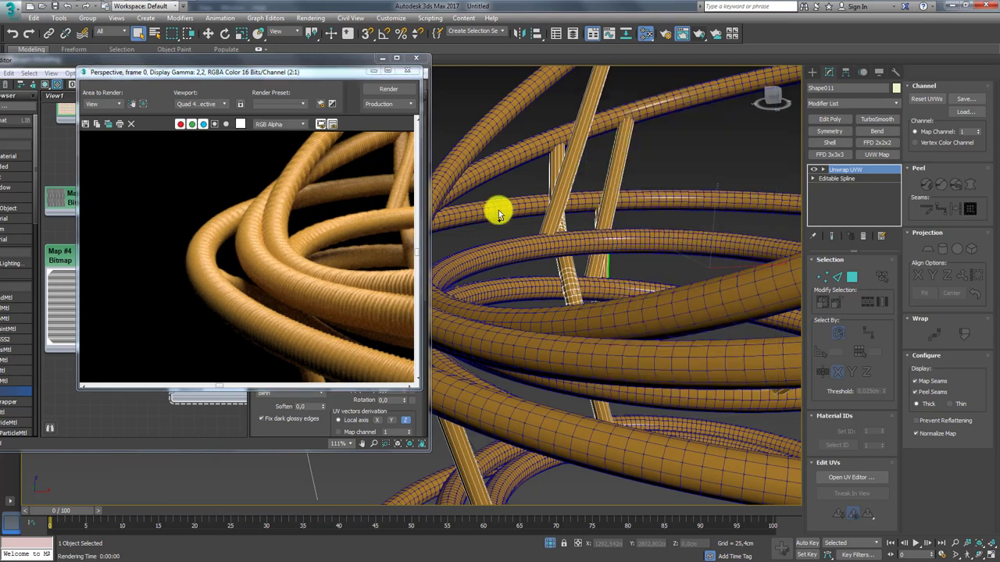
pyautogui.click(407, 70)
pyautogui.scroll(-2, 498, 190)
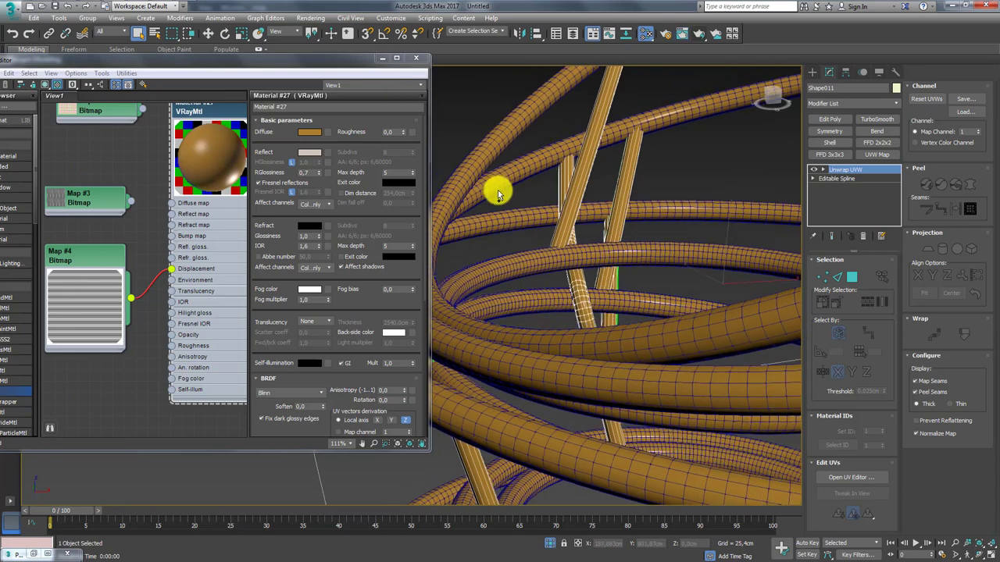
pyautogui.scroll(-4, 498, 189)
pyautogui.moveTo(528, 208)
pyautogui.keyDown('alt'); pyautogui.mouseDown(button='middle')
pyautogui.moveTo(574, 219)
pyautogui.moveTo(515, 245)
pyautogui.mouseUp(button='middle'); pyautogui.keyUp('alt')
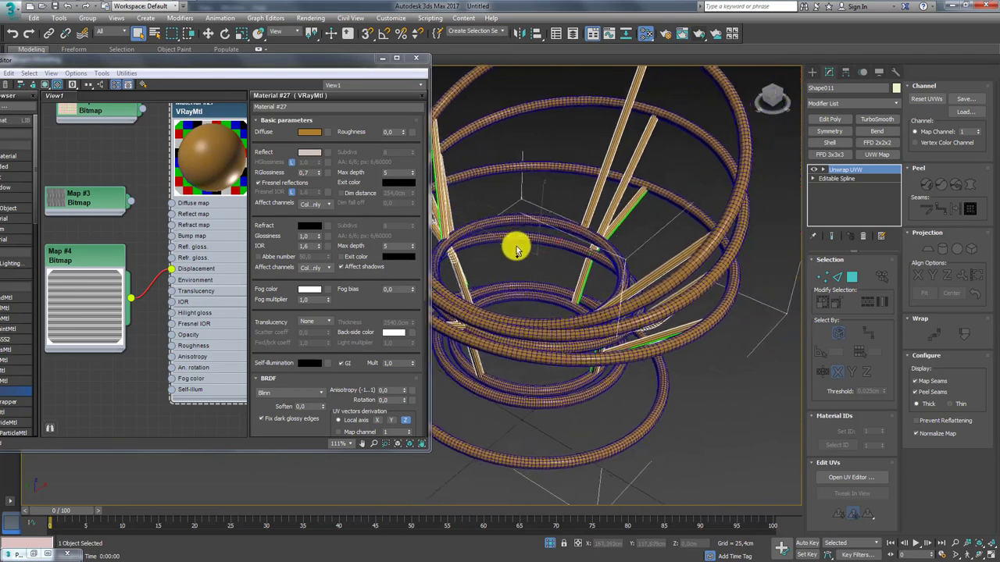
pyautogui.scroll(-4, 511, 258)
pyautogui.scroll(-1, 166, 195)
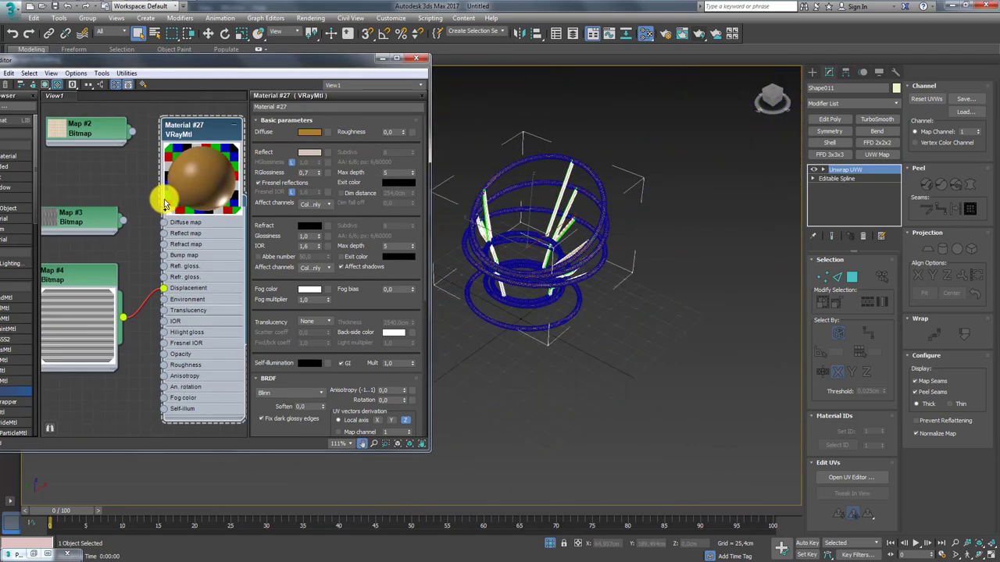
pyautogui.scroll(-2, 175, 204)
pyautogui.scroll(-10, 177, 200)
pyautogui.moveTo(207, 208)
pyautogui.mouseDown(button='middle')
pyautogui.moveTo(230, 296)
pyautogui.moveTo(197, 242)
pyautogui.mouseUp(button='middle')
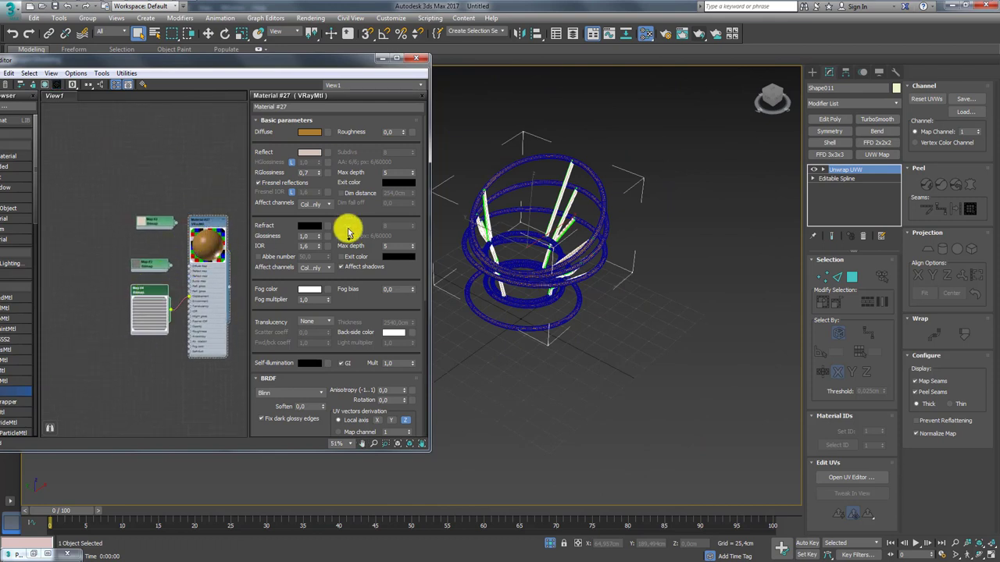
# - Delete the unused map nodes and Shift-drag a copy of the rope material node
pyautogui.scroll(5, 566, 261)
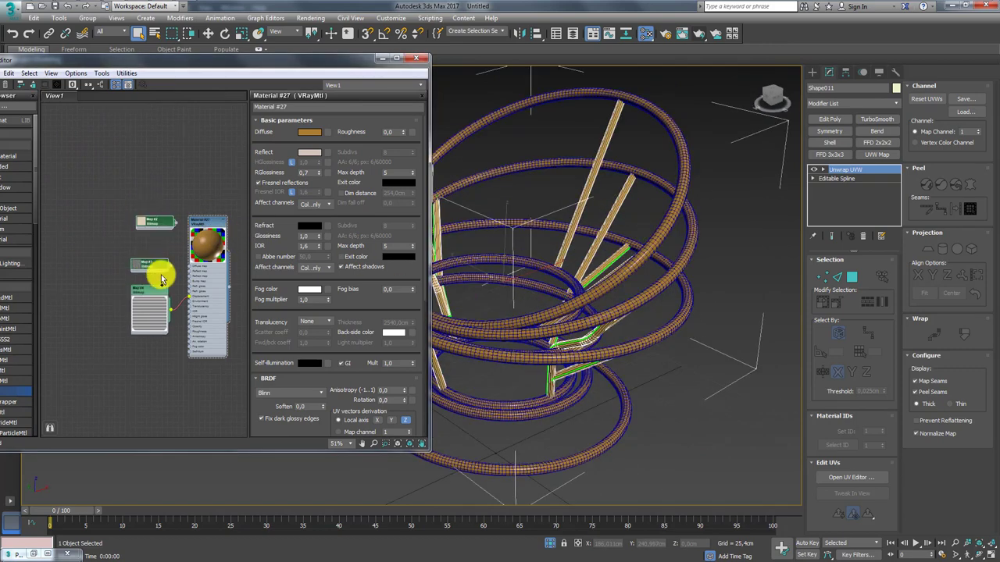
pyautogui.press('Delete')
pyautogui.keyDown('shift'); pyautogui.moveTo(209, 227); pyautogui.dragTo(150, 110); pyautogui.keyUp('shift')
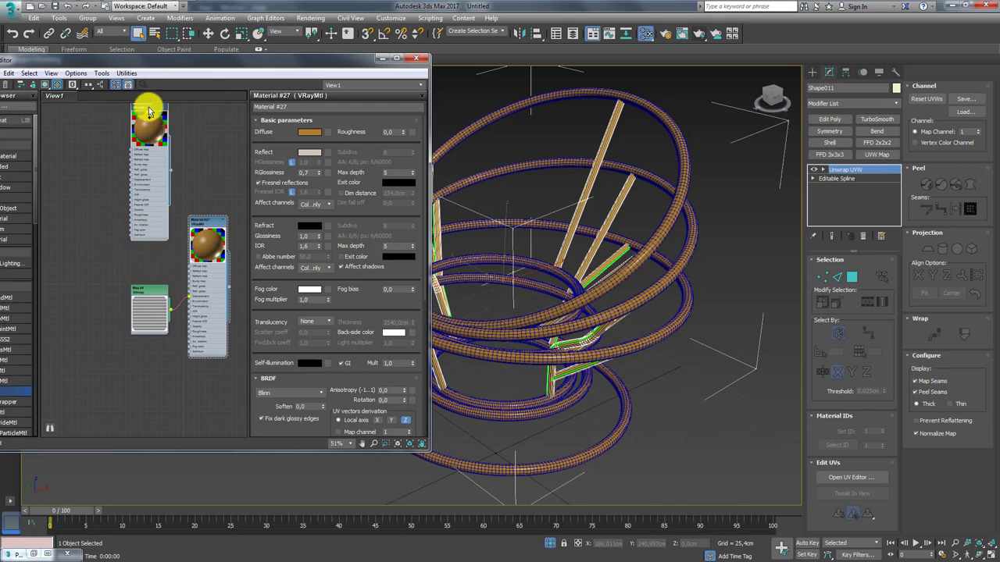
pyautogui.moveTo(149, 112); pyautogui.dragTo(143, 119)
# - Unhide all the hidden wicker chair objects
pyautogui.keyDown('alt'); pyautogui.moveTo(468, 250); pyautogui.dragTo(580, 292, button='middle'); pyautogui.keyUp('alt')
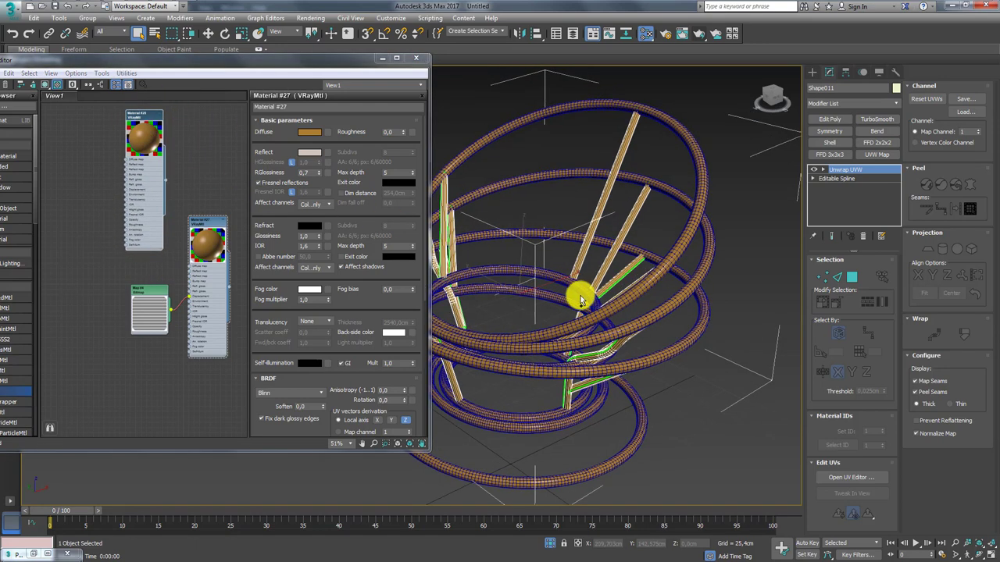
pyautogui.rightClick(580, 292)
pyautogui.click(605, 247)
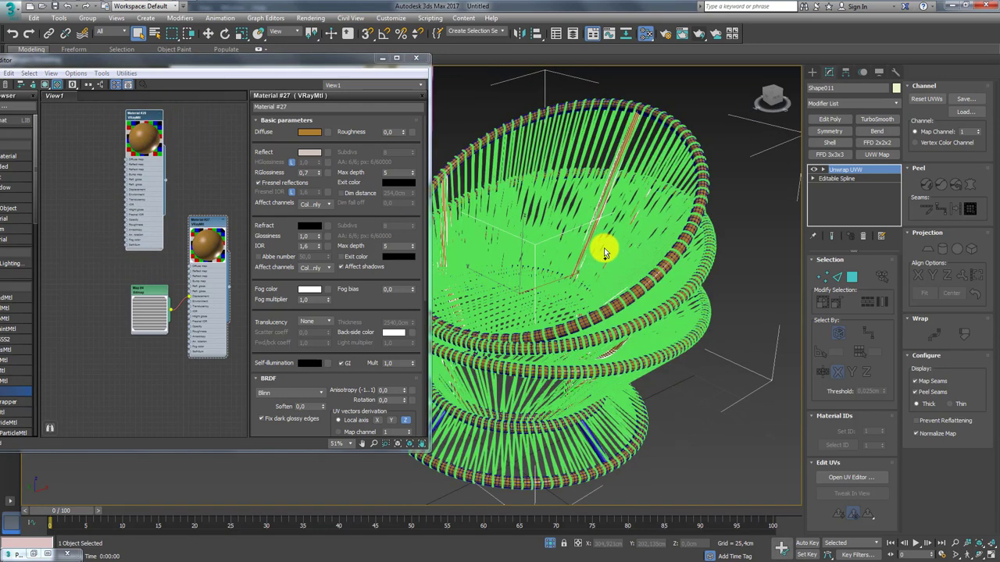
# - Assign the rope material to the Shape015 wicker strands so the whole chair looks golden
pyautogui.click(551, 217)
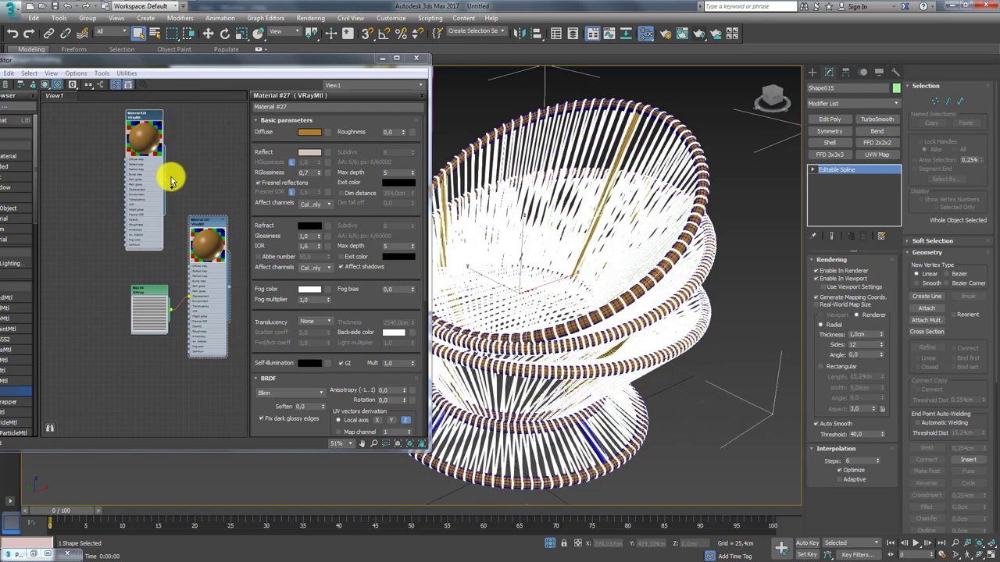
pyautogui.moveTo(165, 181); pyautogui.dragTo(513, 159)
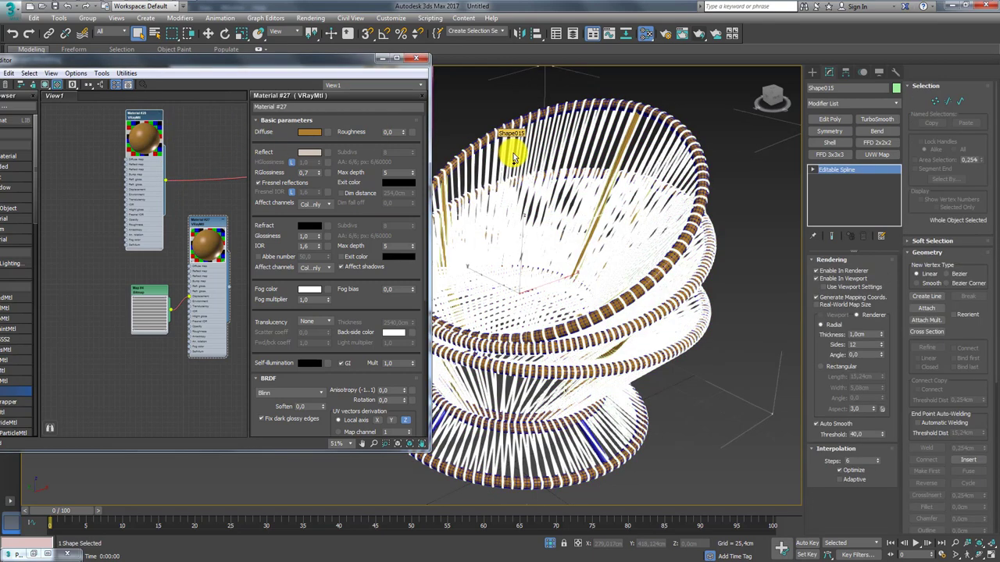
pyautogui.moveTo(508, 161)
pyautogui.keyDown('alt'); pyautogui.mouseDown(button='middle')
pyautogui.moveTo(528, 169)
pyautogui.moveTo(558, 232)
pyautogui.moveTo(558, 141)
pyautogui.mouseUp(button='middle'); pyautogui.keyUp('alt')
pyautogui.click(558, 141)
pyautogui.scroll(2, 550, 213)
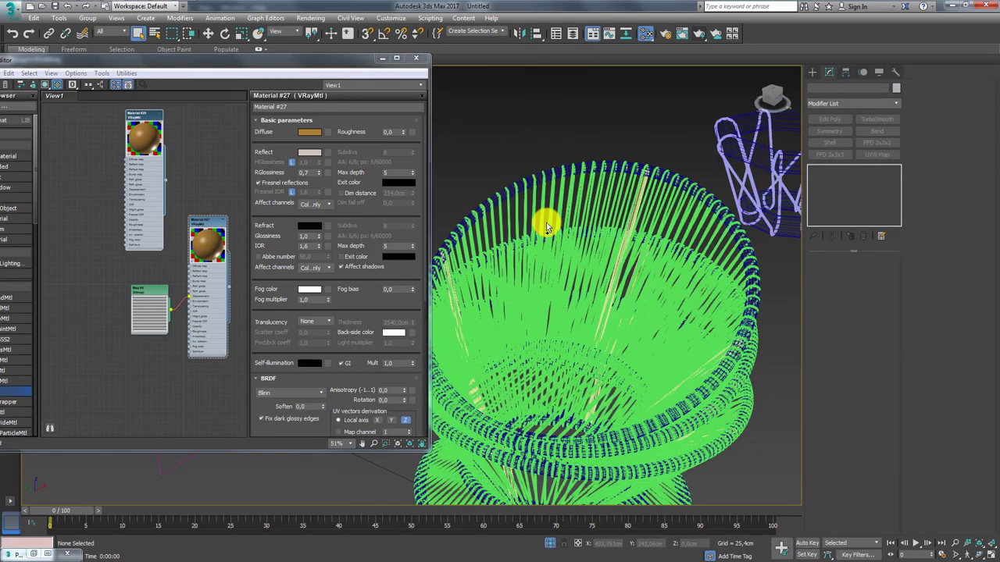
pyautogui.scroll(3, 543, 223)
pyautogui.scroll(2, 547, 224)
pyautogui.scroll(-2, 558, 223)
pyautogui.scroll(-5, 531, 219)
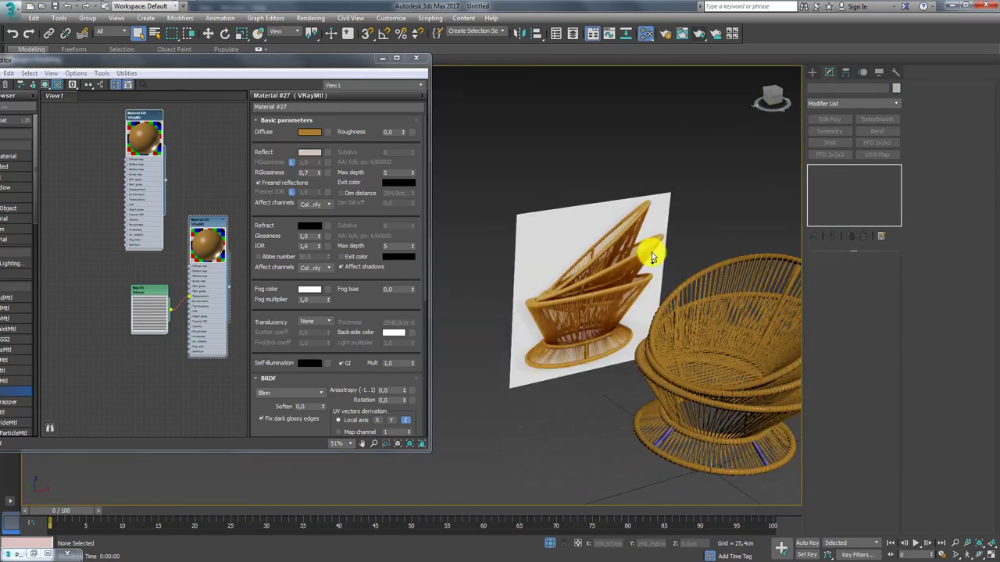
pyautogui.keyDown('alt'); pyautogui.moveTo(652, 250); pyautogui.dragTo(500, 201, button='middle'); pyautogui.keyUp('alt')
pyautogui.keyDown('alt'); pyautogui.moveTo(520, 235); pyautogui.dragTo(571, 277, button='middle'); pyautogui.keyUp('alt')
# - Select the blue base strand Shape004 and apply Material #27 to it
pyautogui.scroll(3, 564, 286)
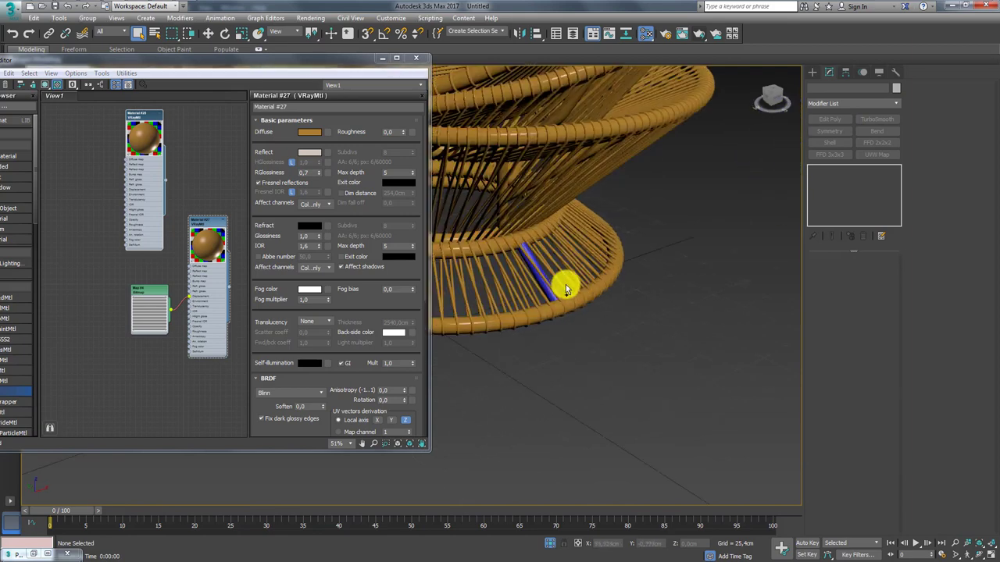
pyautogui.scroll(2, 540, 286)
pyautogui.click(539, 293)
pyautogui.scroll(2, 546, 281)
pyautogui.scroll(3, 624, 283)
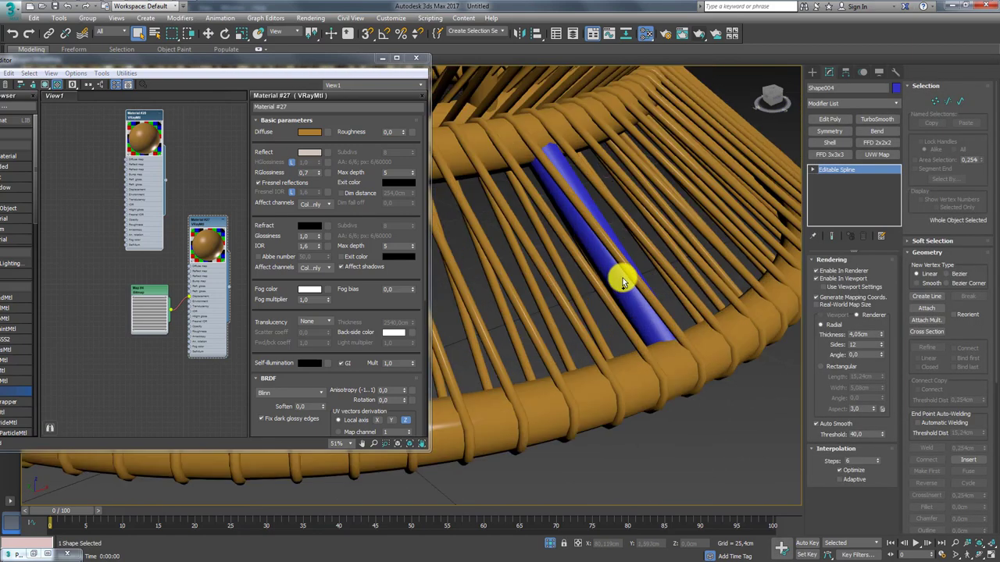
pyautogui.press('F4')
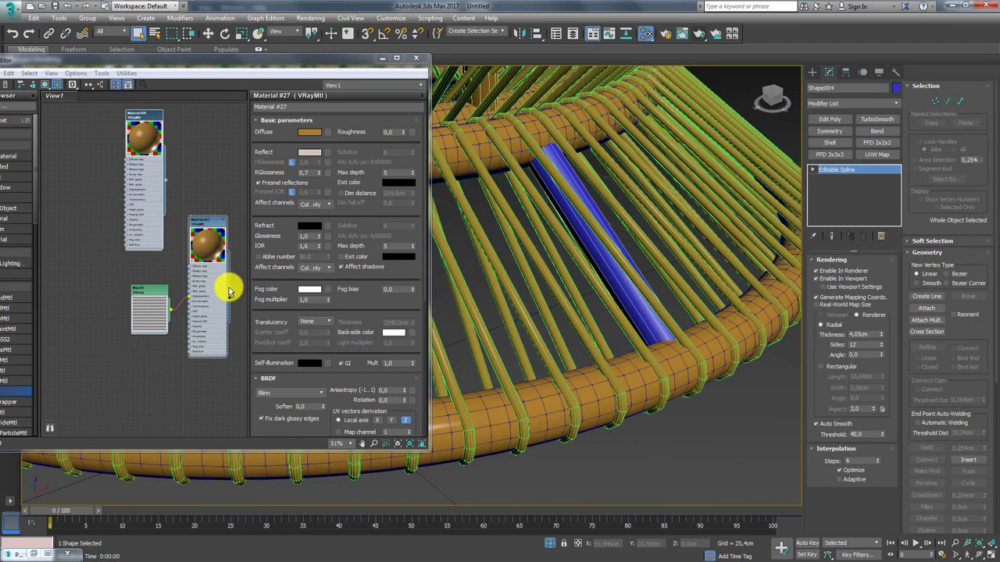
pyautogui.moveTo(228, 292); pyautogui.dragTo(629, 299)
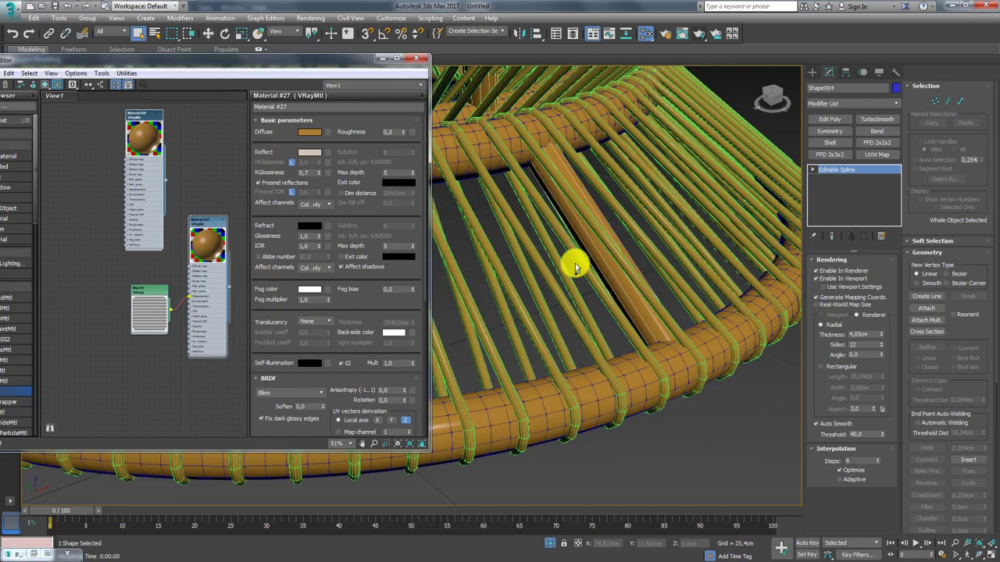
# - Add an Unwrap UVW modifier to Shape004
pyautogui.scroll(-5, 575, 263)
pyautogui.moveTo(581, 252)
pyautogui.keyDown('alt'); pyautogui.mouseDown(button='middle')
pyautogui.moveTo(617, 312)
pyautogui.moveTo(591, 318)
pyautogui.moveTo(559, 286)
pyautogui.mouseUp(button='middle'); pyautogui.keyUp('alt')
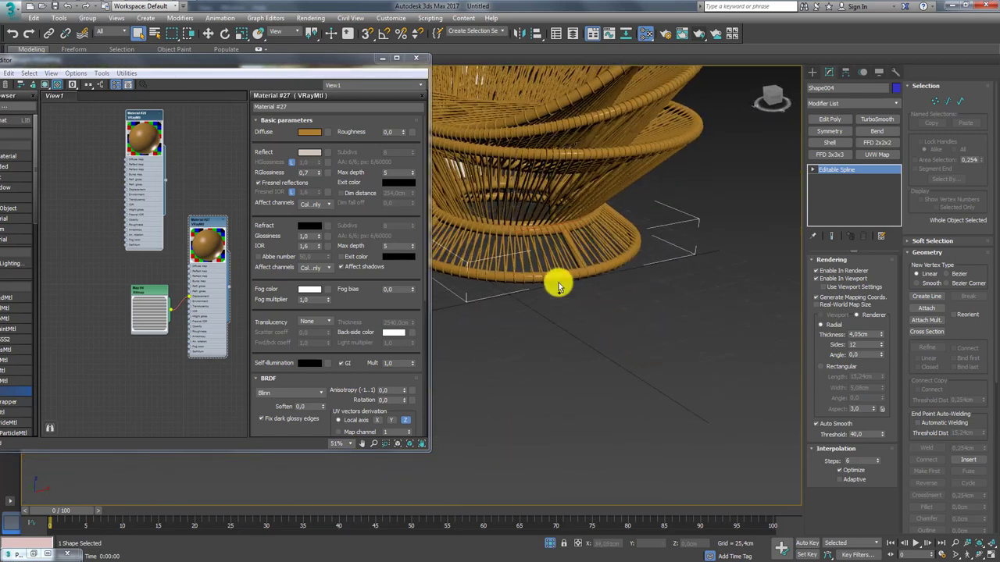
pyautogui.scroll(3, 558, 287)
pyautogui.scroll(3, 618, 256)
pyautogui.scroll(-4, 638, 250)
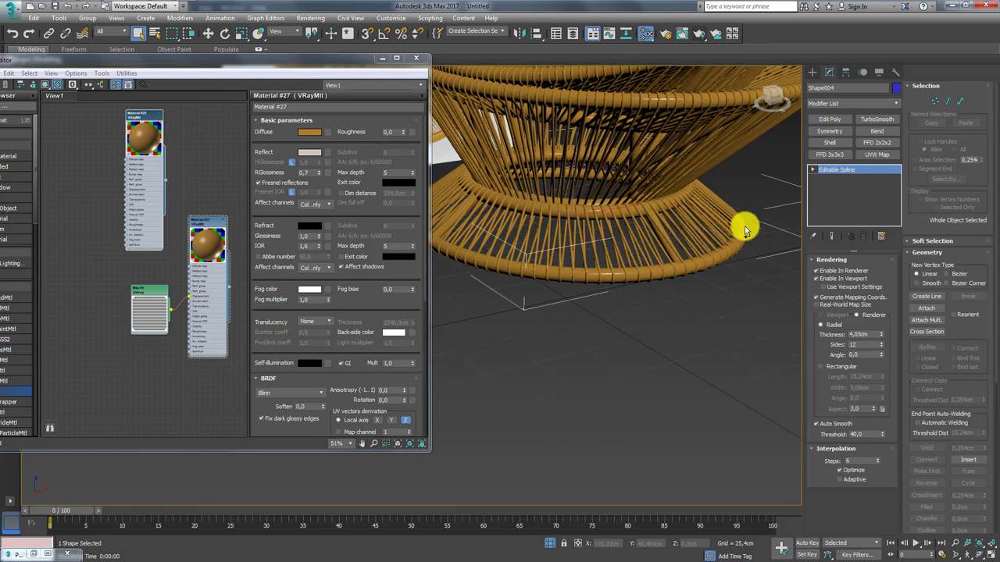
pyautogui.keyDown('alt'); pyautogui.moveTo(744, 230); pyautogui.dragTo(900, 123, button='middle'); pyautogui.keyUp('alt')
pyautogui.click(898, 104)
pyautogui.moveTo(897, 126); pyautogui.dragTo(897, 435)
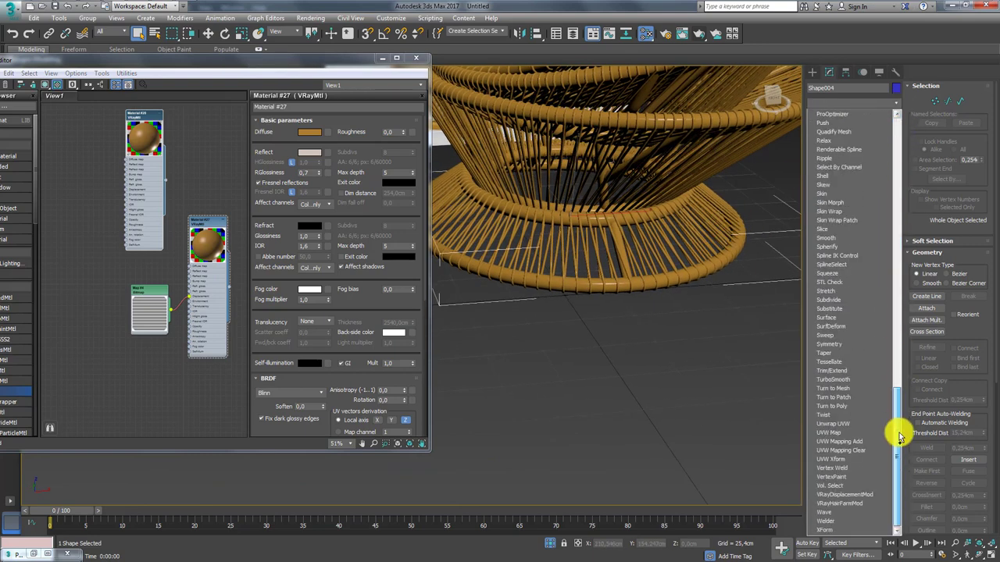
pyautogui.click(851, 423)
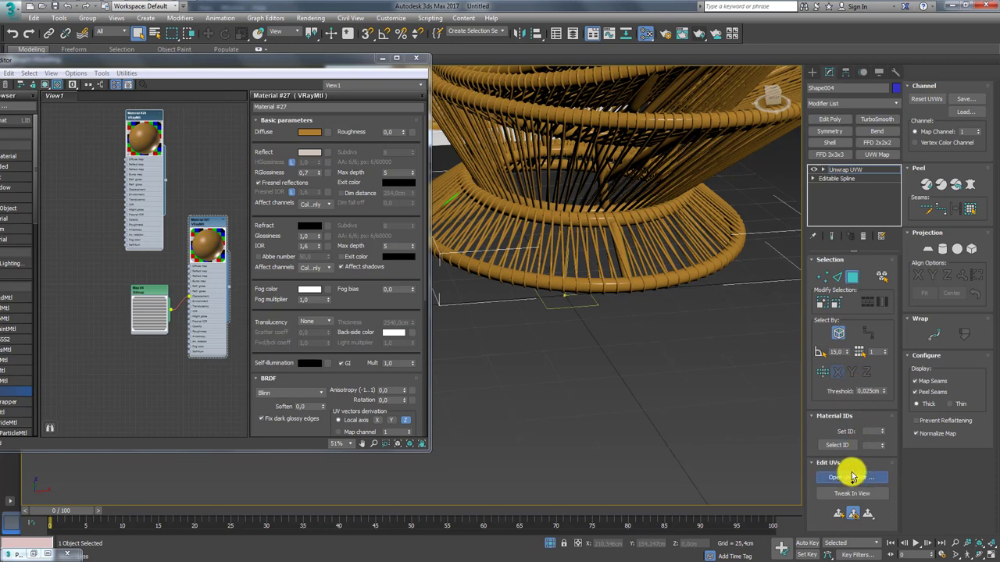
# - Move Shape004's whole UV face island slightly down, then close the UV and material editors
pyautogui.click(852, 477)
pyautogui.click(59, 384)
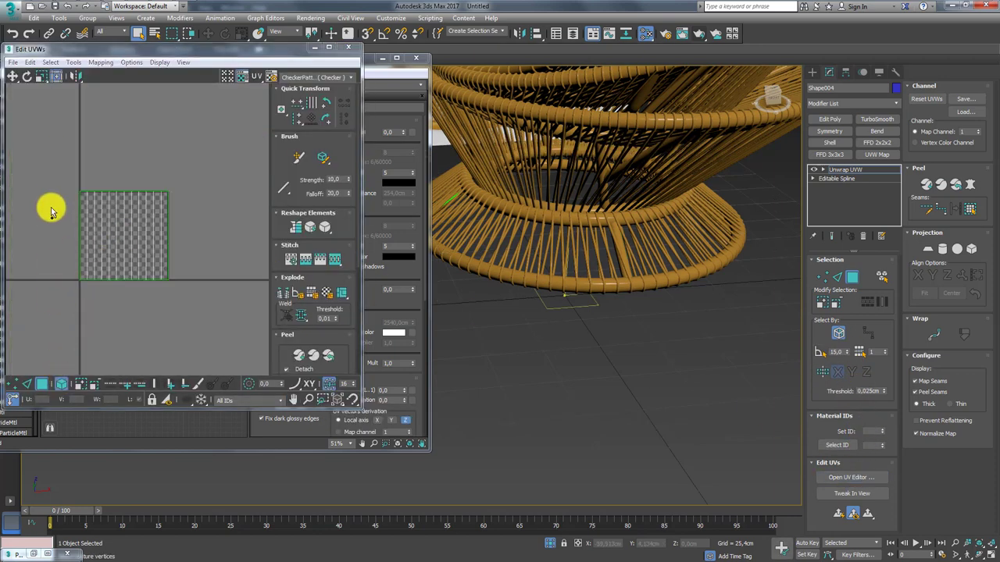
pyautogui.moveTo(36, 161); pyautogui.dragTo(201, 312)
pyautogui.scroll(2, 176, 219)
pyautogui.scroll(2, 168, 196)
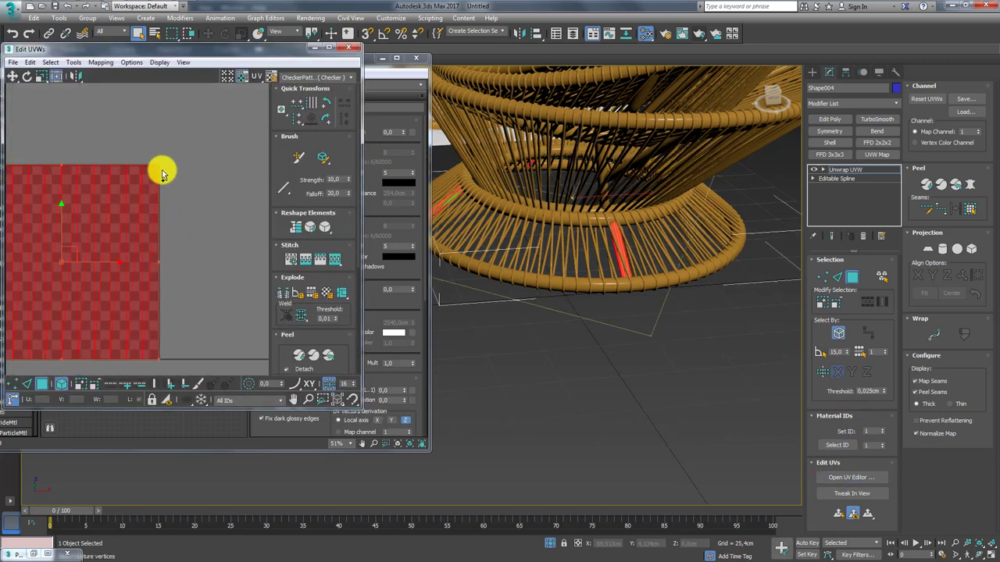
pyautogui.moveTo(161, 167); pyautogui.dragTo(160, 271, button='middle')
pyautogui.moveTo(160, 273); pyautogui.dragTo(161, 281)
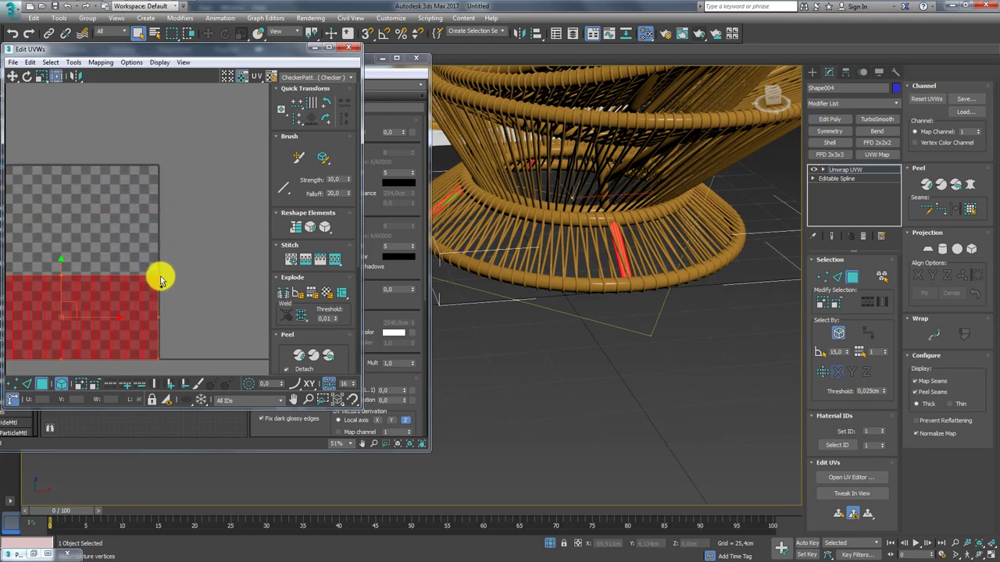
pyautogui.click(351, 49)
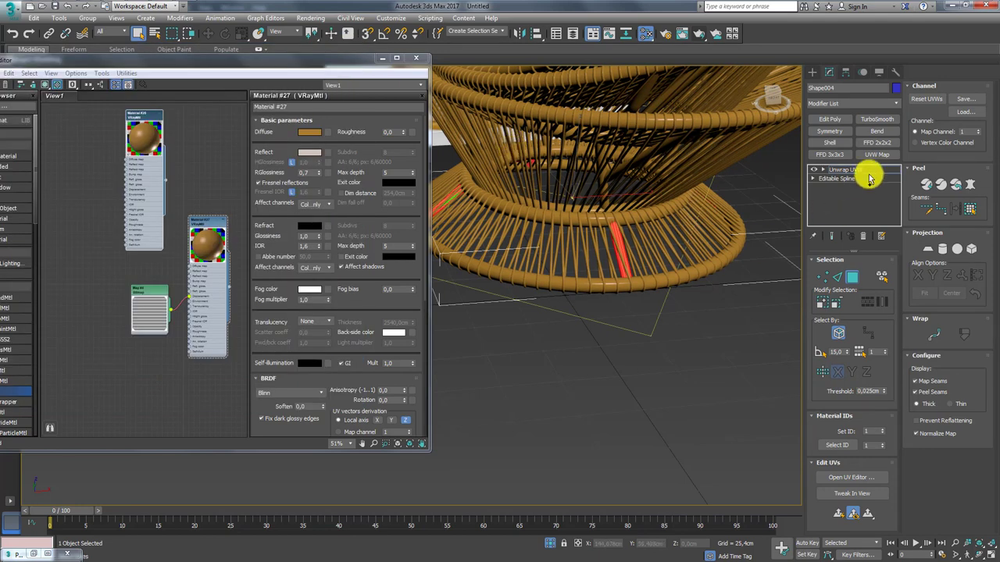
pyautogui.click(844, 169)
pyautogui.scroll(-3, 661, 277)
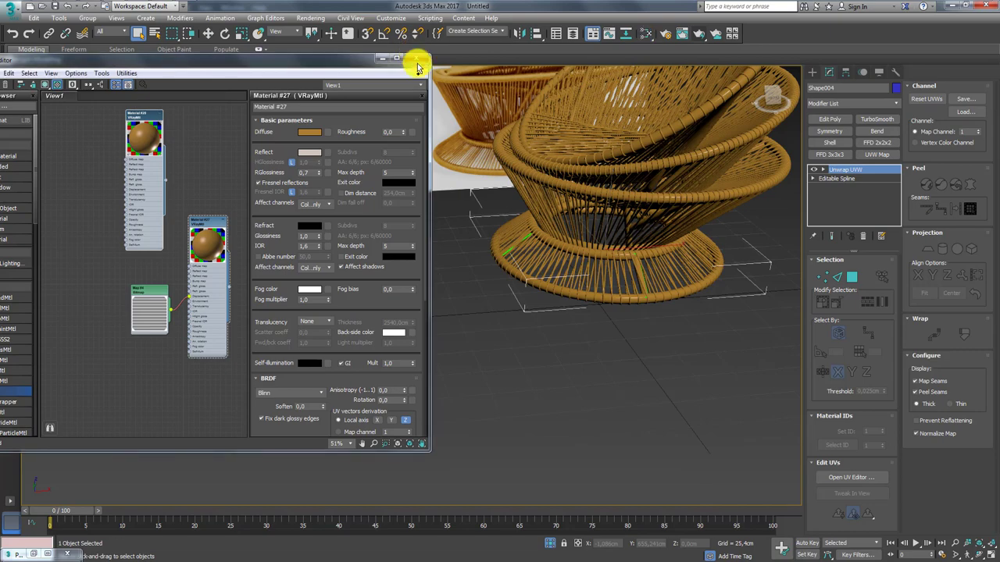
pyautogui.click(415, 58)
# - Draw a large 700 cm plane on the ground grid
pyautogui.moveTo(598, 290)
pyautogui.keyDown('alt'); pyautogui.mouseDown(button='middle')
pyautogui.moveTo(535, 372)
pyautogui.moveTo(542, 409)
pyautogui.moveTo(633, 346)
pyautogui.moveTo(603, 332)
pyautogui.mouseUp(button='middle'); pyautogui.keyUp('alt')
pyautogui.scroll(-3, 535, 373)
pyautogui.moveTo(759, 241); pyautogui.dragTo(692, 212, button='middle')
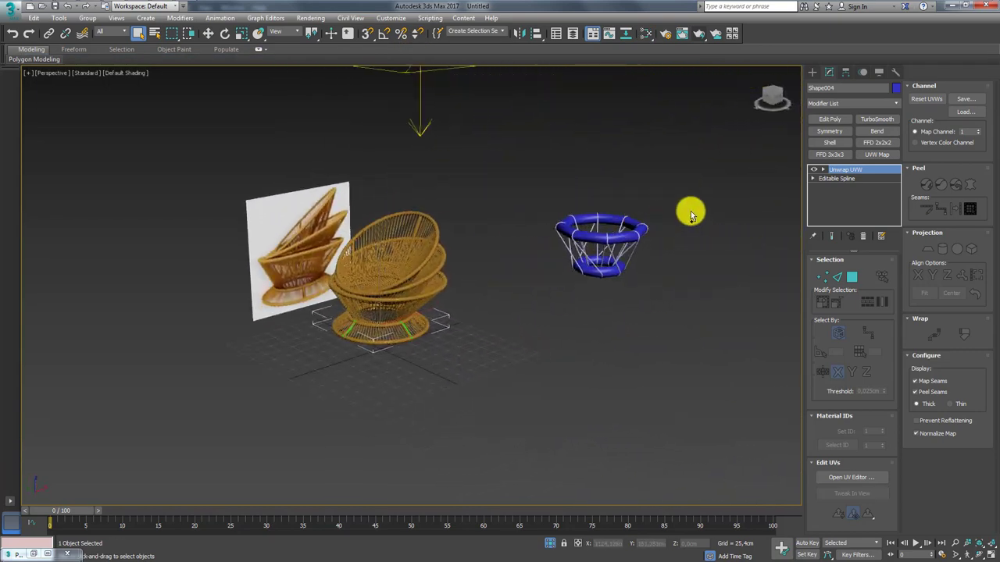
pyautogui.click(811, 73)
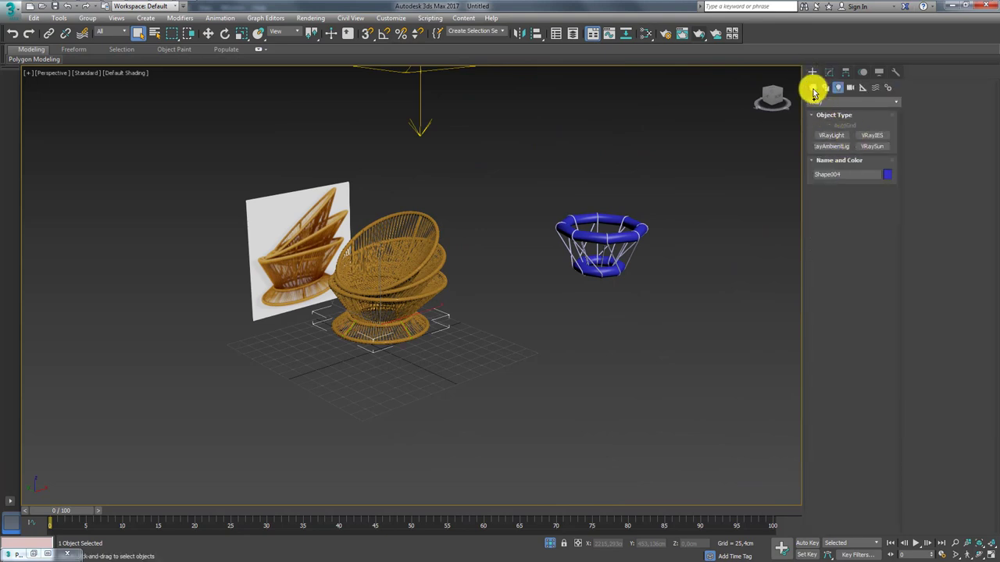
pyautogui.click(813, 89)
pyautogui.click(871, 180)
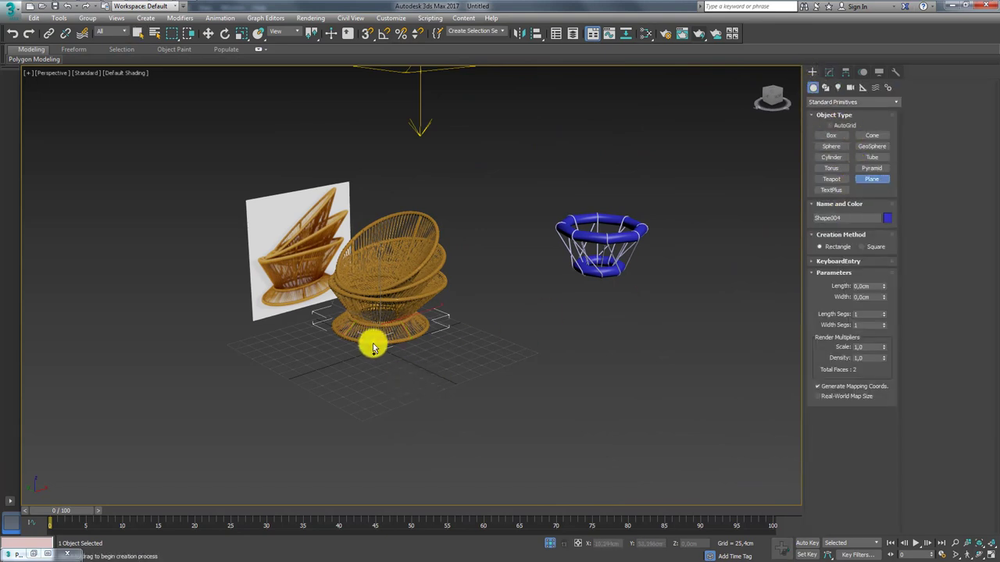
pyautogui.moveTo(380, 354); pyautogui.dragTo(518, 430)
# - Convert the plane to Editable Poly and pull its back and side edges up into walls
pyautogui.keyDown('alt'); pyautogui.moveTo(518, 430); pyautogui.dragTo(485, 304, button='middle'); pyautogui.keyUp('alt')
pyautogui.rightClick(485, 304)
pyautogui.rightClick(485, 305)
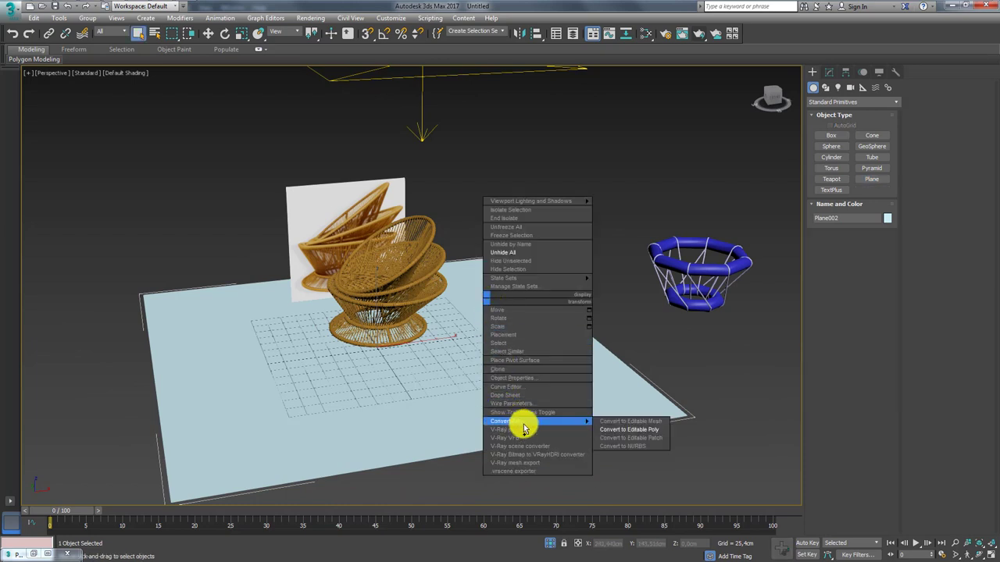
pyautogui.click(641, 436)
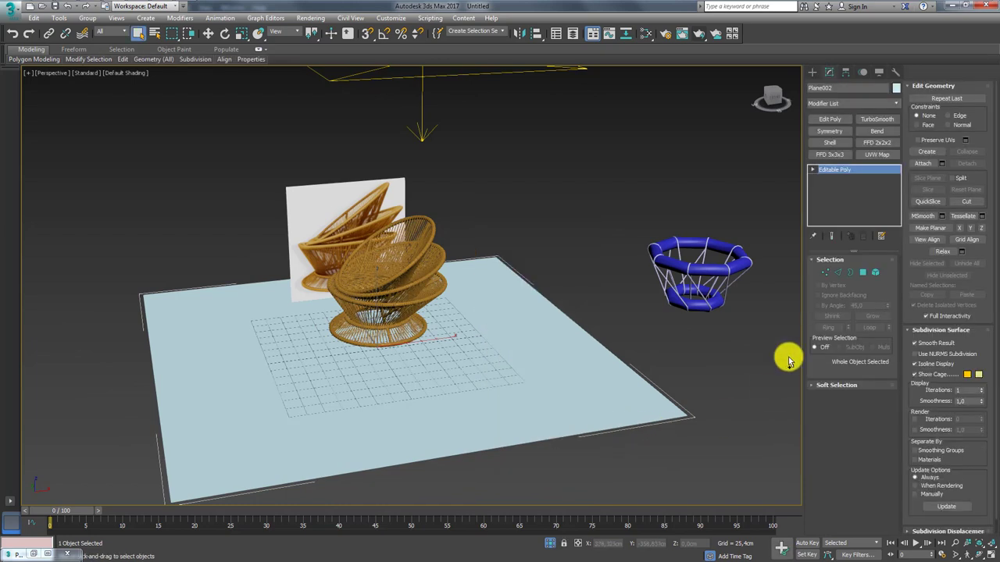
pyautogui.click(837, 272)
pyautogui.click(471, 282)
pyautogui.keyDown('alt'); pyautogui.moveTo(471, 283); pyautogui.dragTo(464, 357, button='middle'); pyautogui.keyUp('alt')
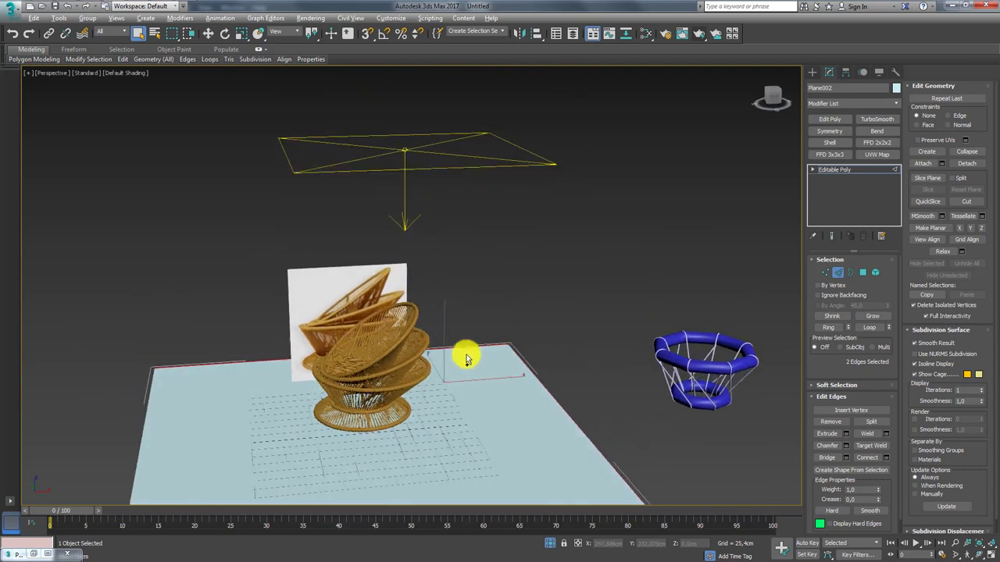
pyautogui.press('w')
pyautogui.keyDown('shift'); pyautogui.moveTo(442, 317); pyautogui.dragTo(429, 63); pyautogui.keyUp('shift')
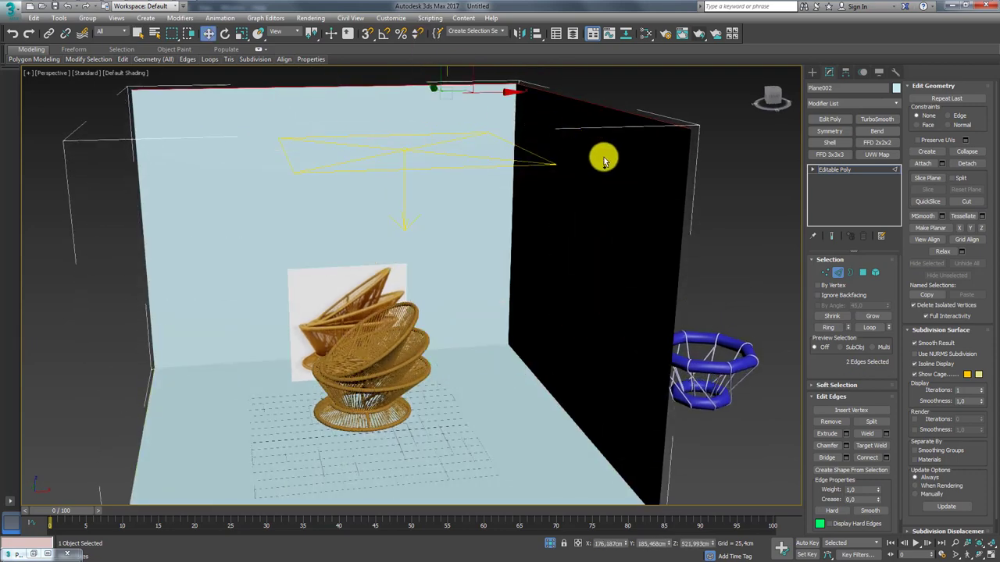
pyautogui.click(834, 170)
# - Reselect the backdrop mesh from a view facing the wicker chair
pyautogui.moveTo(214, 356)
pyautogui.keyDown('alt'); pyautogui.mouseDown(button='middle')
pyautogui.moveTo(247, 359)
pyautogui.moveTo(203, 338)
pyautogui.moveTo(411, 336)
pyautogui.mouseUp(button='middle'); pyautogui.keyUp('alt')
pyautogui.scroll(-2, 234, 335)
pyautogui.click(235, 334)
pyautogui.scroll(-3, 230, 335)
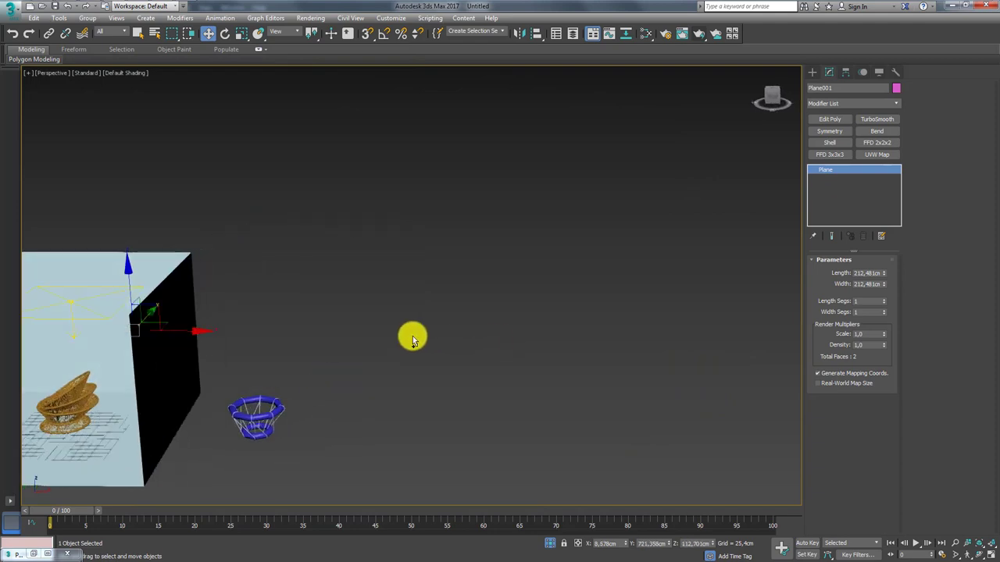
pyautogui.moveTo(344, 360); pyautogui.dragTo(253, 431)
pyautogui.moveTo(365, 425)
pyautogui.keyDown('alt'); pyautogui.mouseDown(button='middle')
pyautogui.moveTo(395, 343)
pyautogui.moveTo(552, 286)
pyautogui.mouseUp(button='middle'); pyautogui.keyUp('alt')
pyautogui.scroll(3, 513, 307)
pyautogui.scroll(2, 487, 269)
pyautogui.click(560, 277)
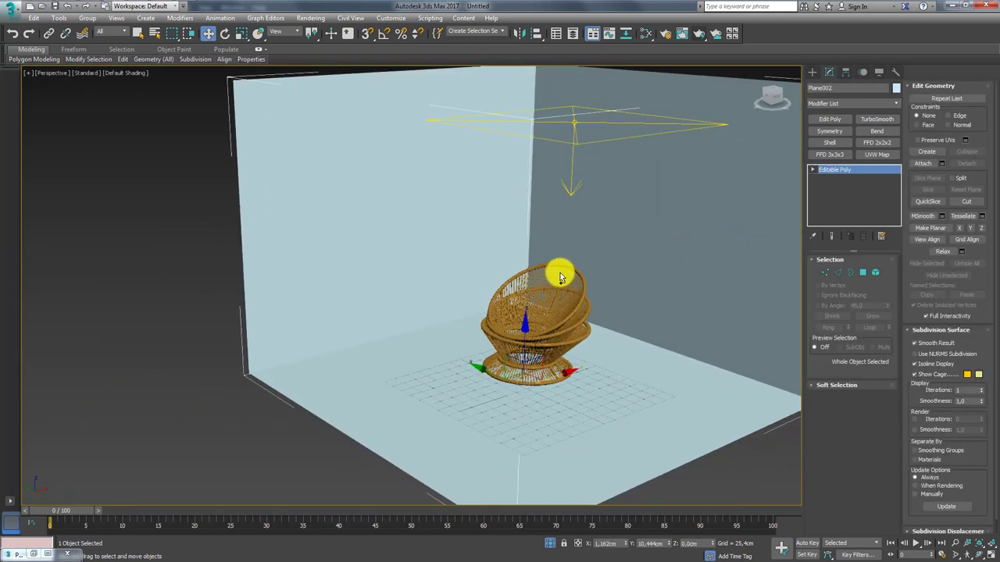
# - Chamfer the backdrop's corner edges with 6 segments to round the corners
pyautogui.click(837, 272)
pyautogui.keyDown('alt'); pyautogui.moveTo(476, 341); pyautogui.dragTo(492, 368, button='middle'); pyautogui.keyUp('alt')
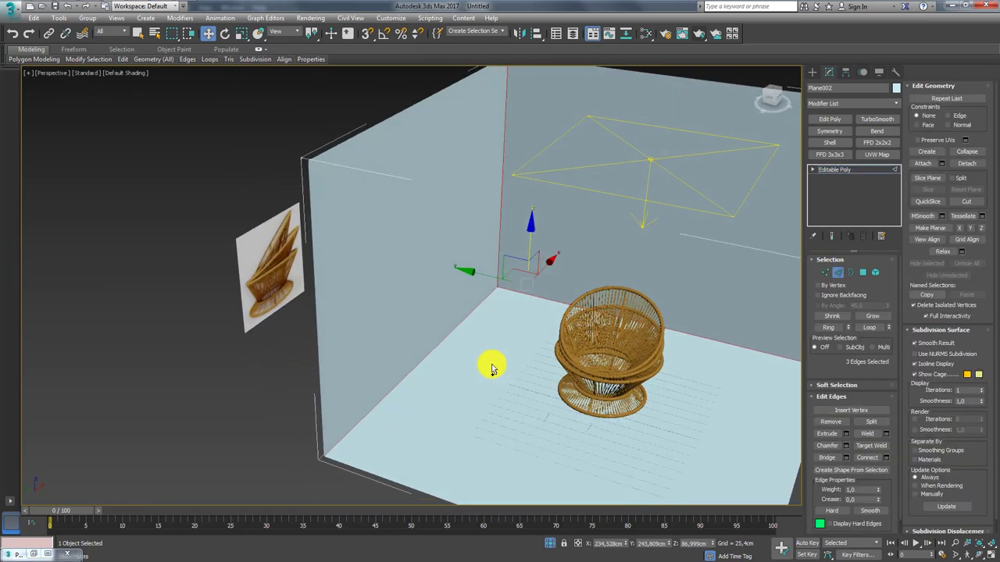
pyautogui.click(846, 446)
pyautogui.moveTo(420, 307); pyautogui.dragTo(413, 146)
pyautogui.moveTo(420, 329); pyautogui.dragTo(422, 307)
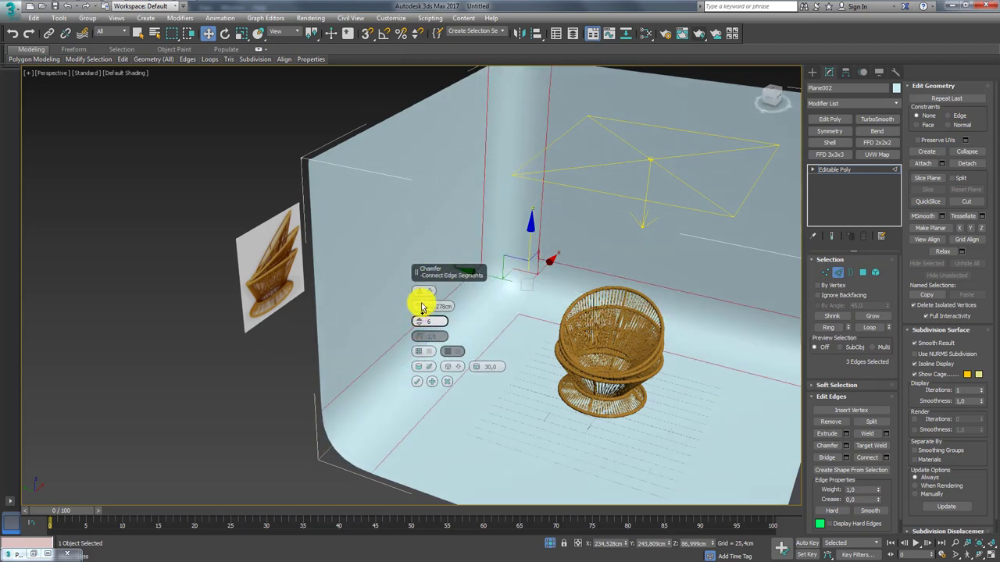
pyautogui.press('F4')
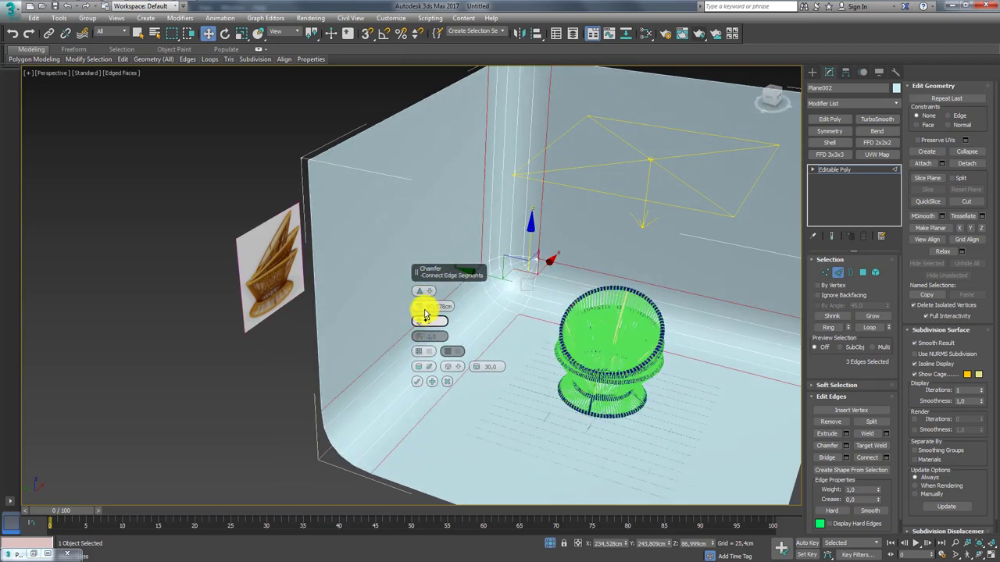
pyautogui.write('8')
pyautogui.click(416, 381)
pyautogui.click(840, 170)
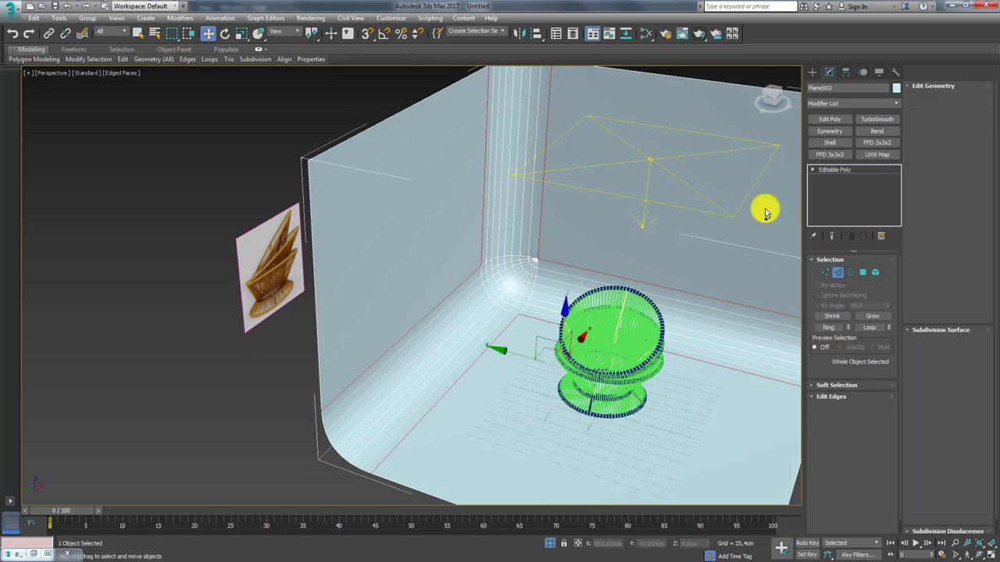
pyautogui.press('r')
pyautogui.scroll(3, 597, 359)
# - Enlarge VRayLight001 to about 514 by 716 cm
pyautogui.scroll(2, 597, 367)
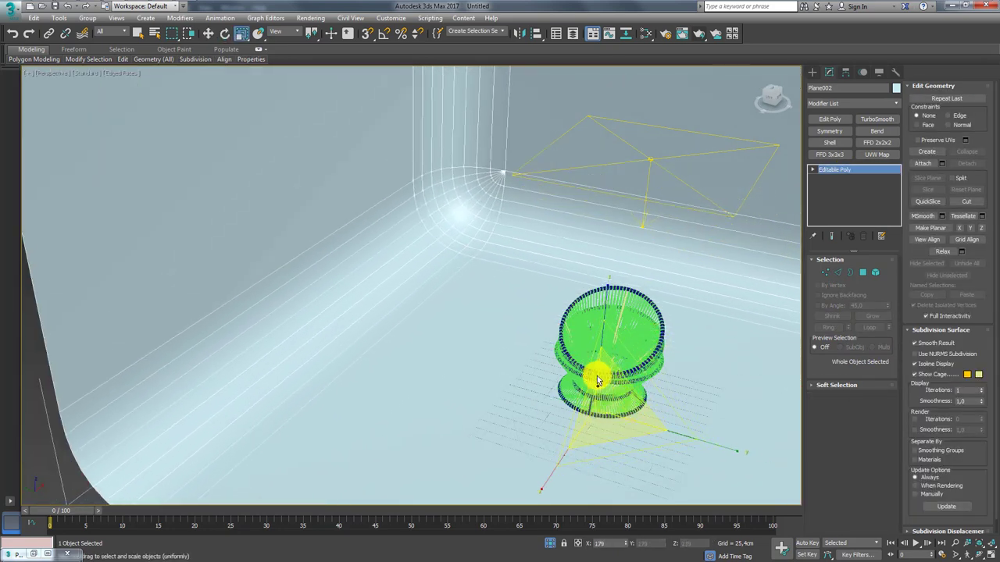
pyautogui.moveTo(597, 376)
pyautogui.keyDown('alt'); pyautogui.mouseDown(button='middle')
pyautogui.moveTo(630, 258)
pyautogui.moveTo(602, 273)
pyautogui.moveTo(557, 229)
pyautogui.moveTo(808, 273)
pyautogui.mouseUp(button='middle'); pyautogui.keyUp('alt')
pyautogui.click(542, 247)
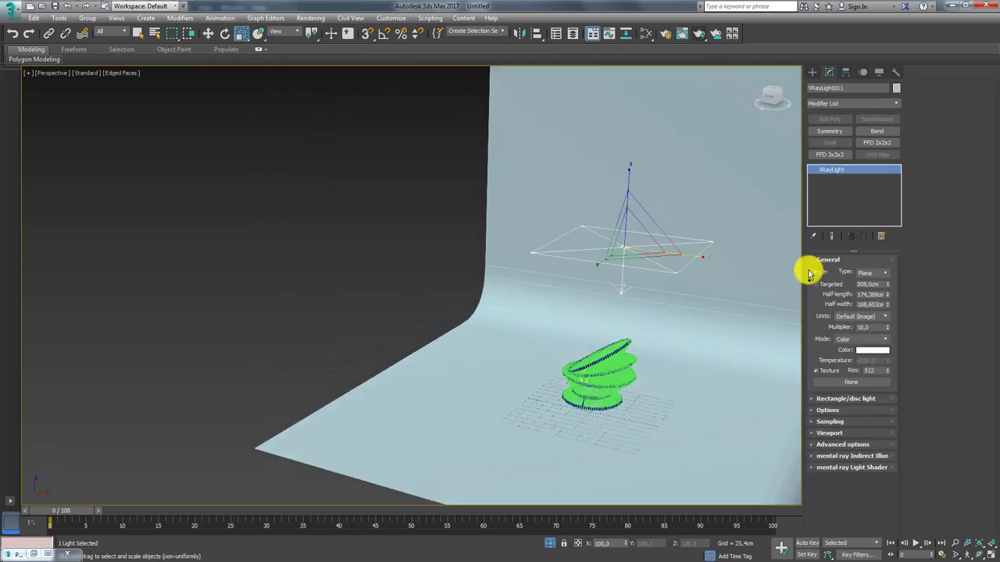
pyautogui.moveTo(887, 295); pyautogui.dragTo(890, 192)
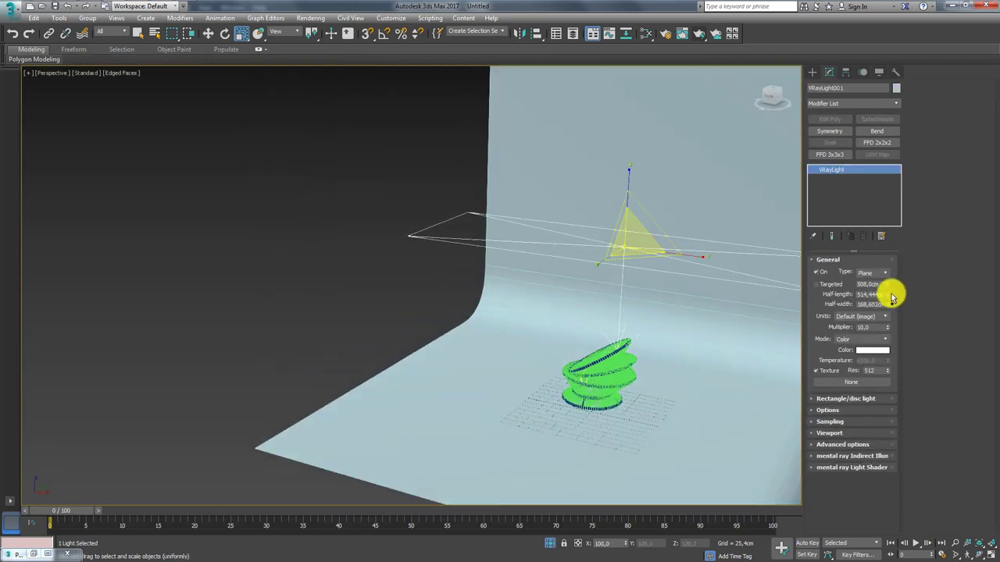
pyautogui.moveTo(888, 302); pyautogui.dragTo(869, 134)
# - Move and tilt VRayLight001 into place beside the backdrop
pyautogui.keyDown('alt'); pyautogui.moveTo(631, 281); pyautogui.dragTo(645, 252, button='middle'); pyautogui.keyUp('alt')
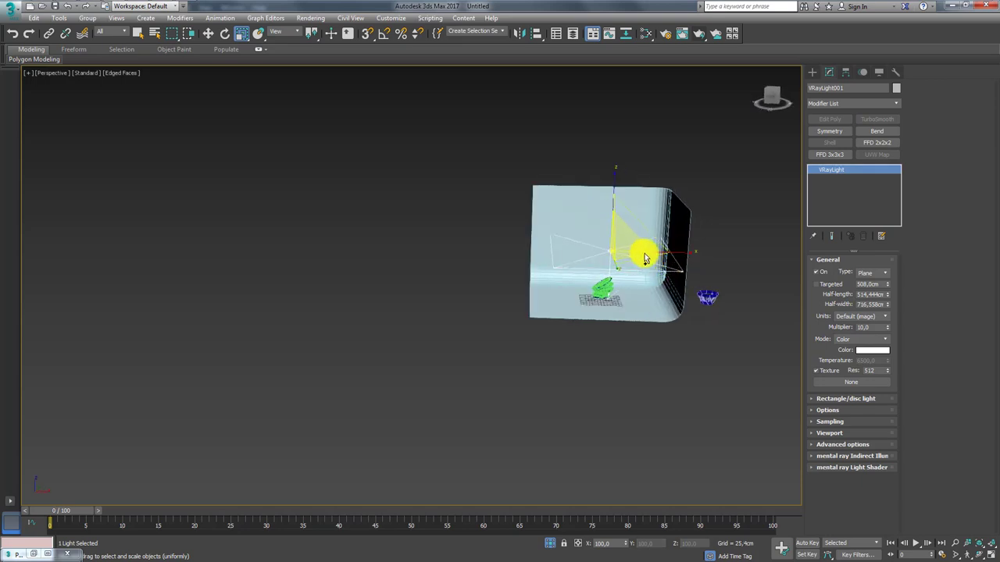
pyautogui.press('w')
pyautogui.moveTo(636, 230); pyautogui.dragTo(531, 174)
pyautogui.press('e')
pyautogui.moveTo(477, 155); pyautogui.dragTo(430, 168)
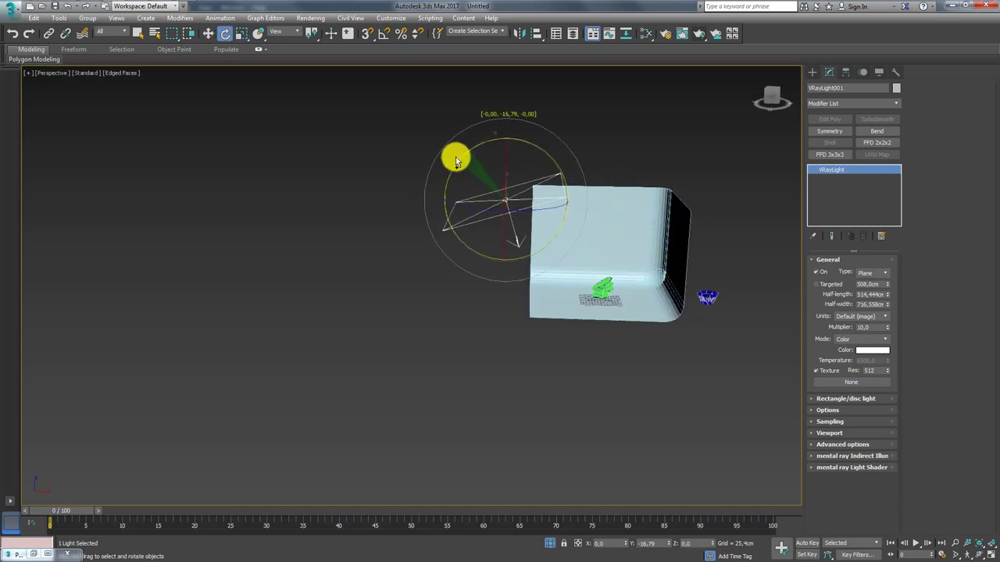
pyautogui.press('w')
pyautogui.keyDown('alt'); pyautogui.moveTo(513, 208); pyautogui.dragTo(532, 207, button='middle'); pyautogui.keyUp('alt')
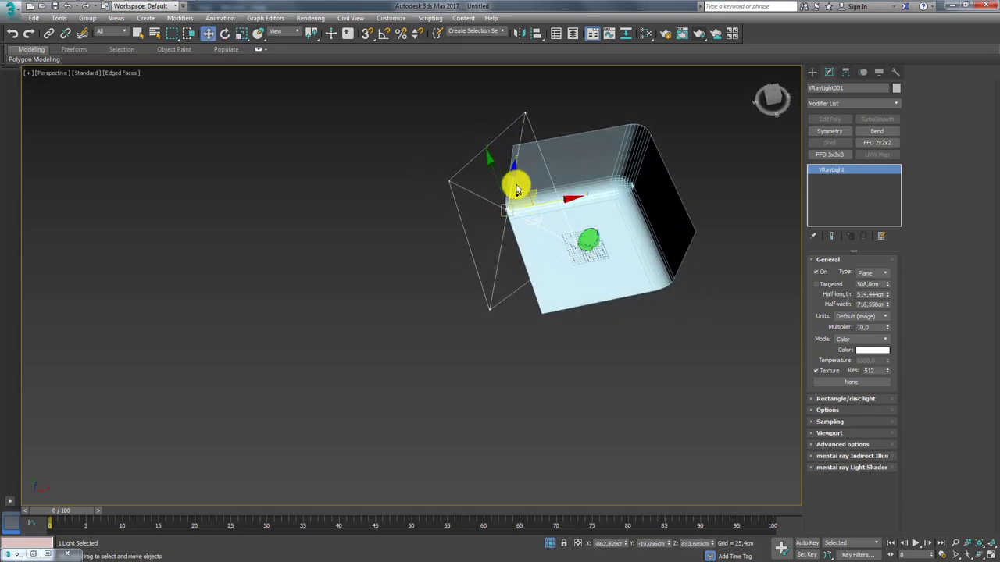
pyautogui.click(516, 189)
pyautogui.click(511, 201)
pyautogui.moveTo(491, 172); pyautogui.dragTo(500, 211)
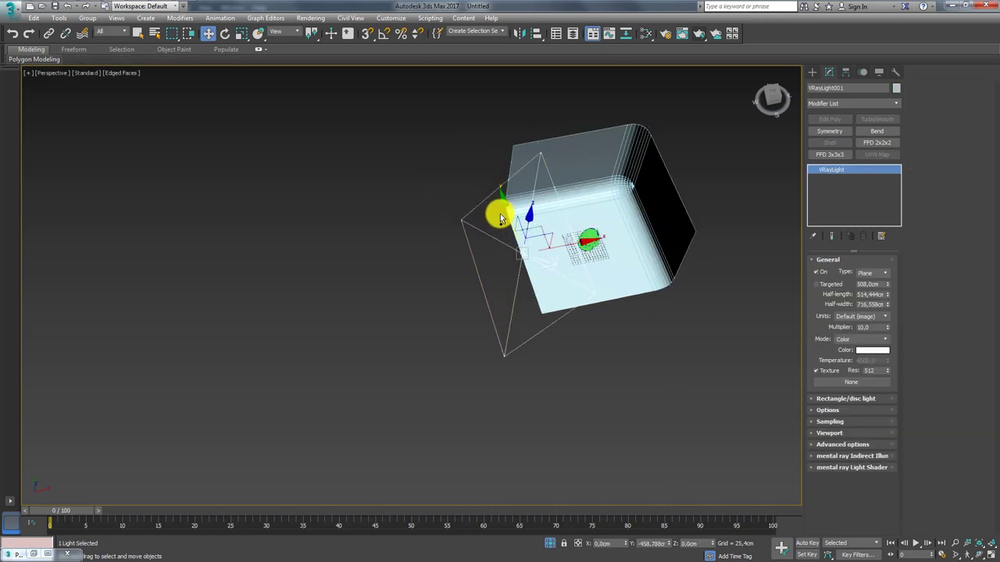
pyautogui.press('e')
# - Select the wicker chair and turn on the viewport safe frame
pyautogui.keyDown('alt'); pyautogui.moveTo(531, 301); pyautogui.dragTo(630, 292, button='middle'); pyautogui.keyUp('alt')
pyautogui.scroll(5, 619, 302)
pyautogui.scroll(5, 630, 292)
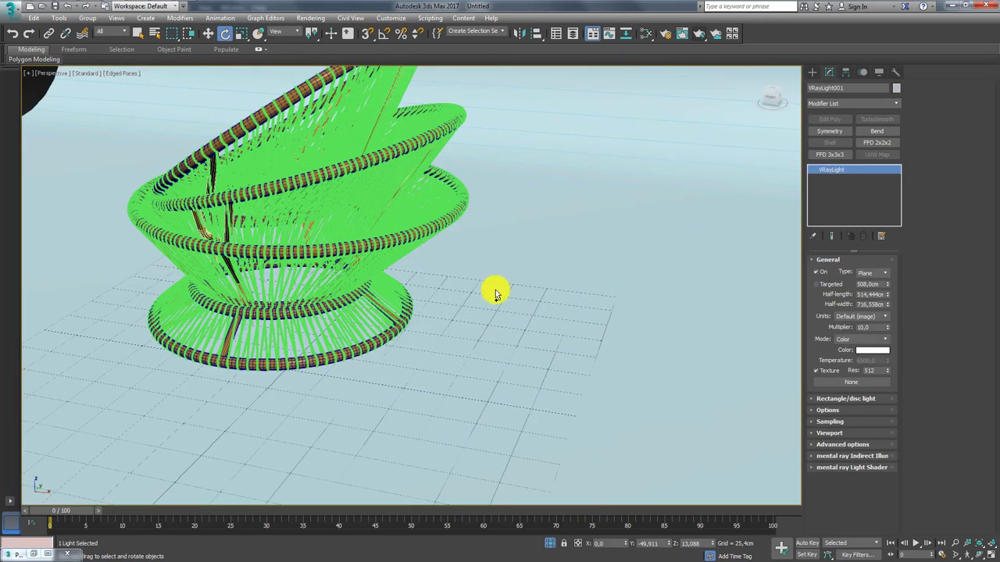
pyautogui.moveTo(493, 289)
pyautogui.keyDown('alt'); pyautogui.mouseDown(button='middle')
pyautogui.moveTo(584, 350)
pyautogui.moveTo(625, 344)
pyautogui.moveTo(542, 285)
pyautogui.mouseUp(button='middle'); pyautogui.keyUp('alt')
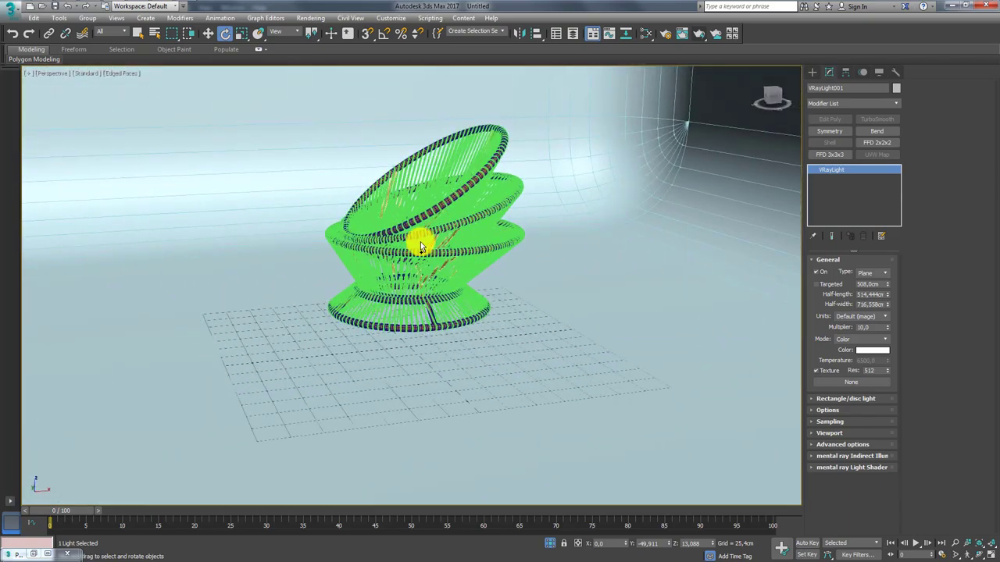
pyautogui.click(422, 246)
pyautogui.scroll(3, 435, 252)
pyautogui.scroll(3, 476, 273)
pyautogui.keyDown('alt'); pyautogui.moveTo(476, 274); pyautogui.dragTo(482, 229, button='middle'); pyautogui.keyUp('alt')
pyautogui.scroll(2, 486, 273)
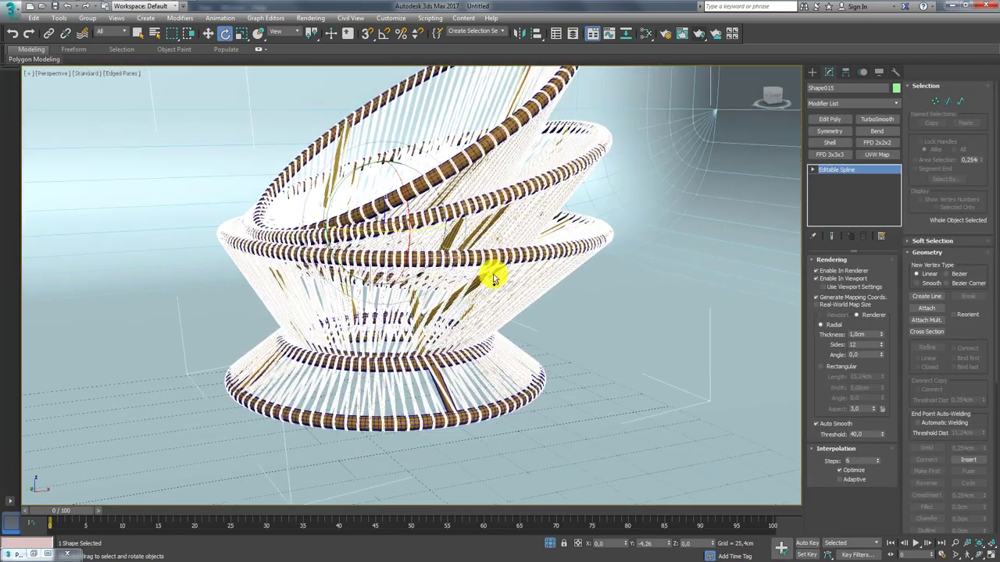
pyautogui.keyDown('alt'); pyautogui.moveTo(486, 273); pyautogui.dragTo(542, 319, button='middle'); pyautogui.keyUp('alt')
pyautogui.scroll(2, 525, 332)
pyautogui.hotkey('shift', 'f')
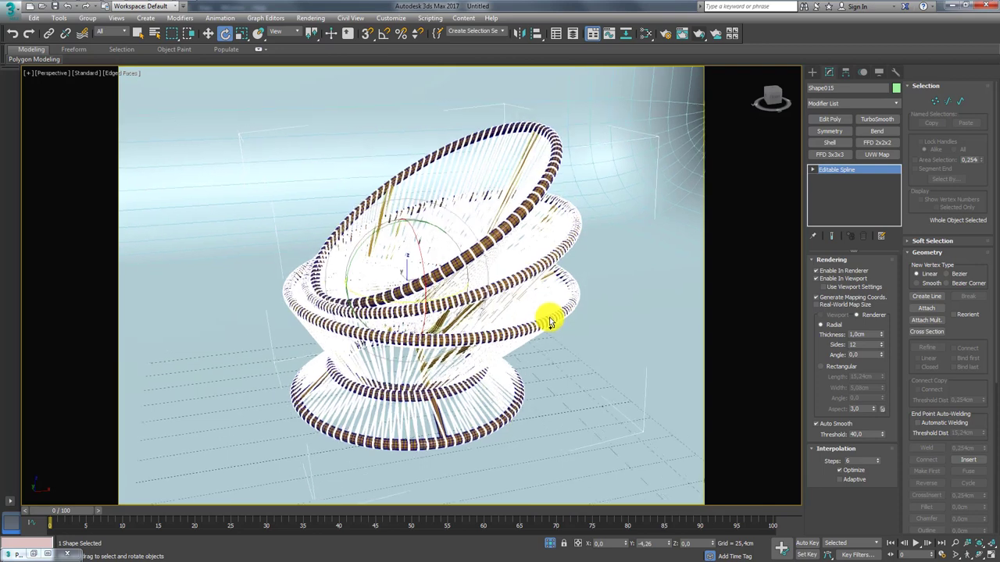
# - Assign a new VRayMtl with light grey diffuse (181) to the Plane002 backdrop
pyautogui.click(660, 81)
pyautogui.click(645, 34)
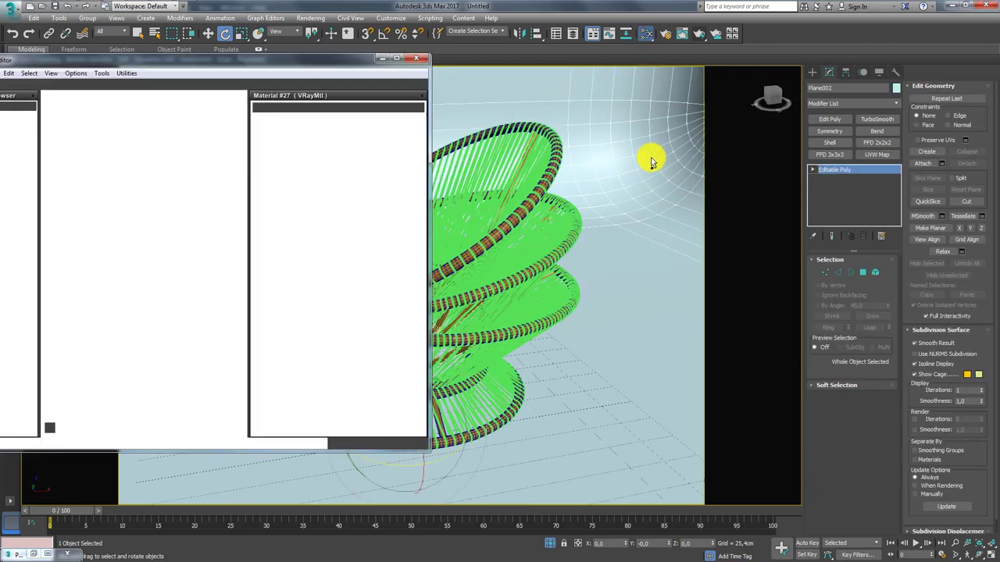
pyautogui.moveTo(203, 229); pyautogui.dragTo(190, 242, button='middle')
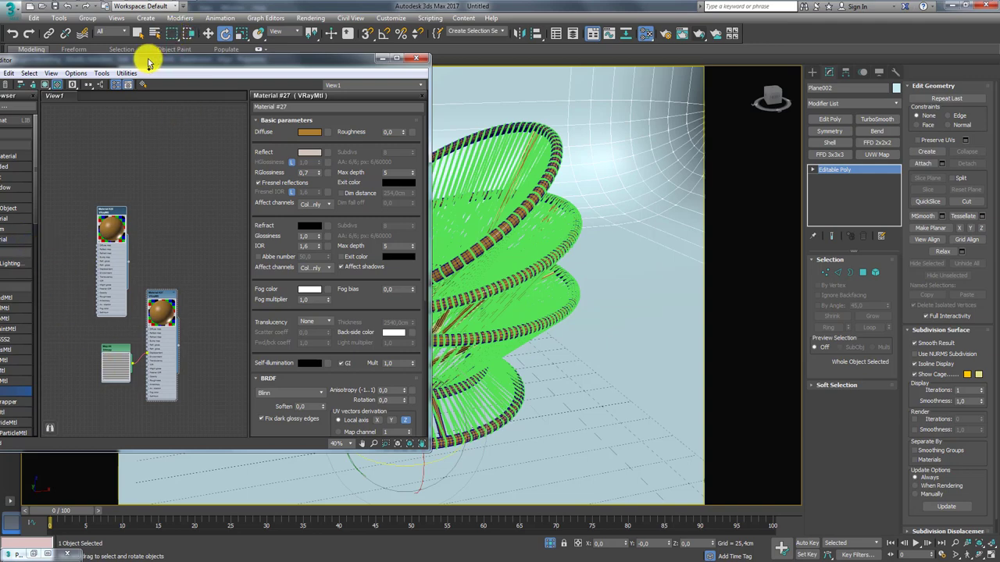
pyautogui.moveTo(148, 62); pyautogui.dragTo(266, 54)
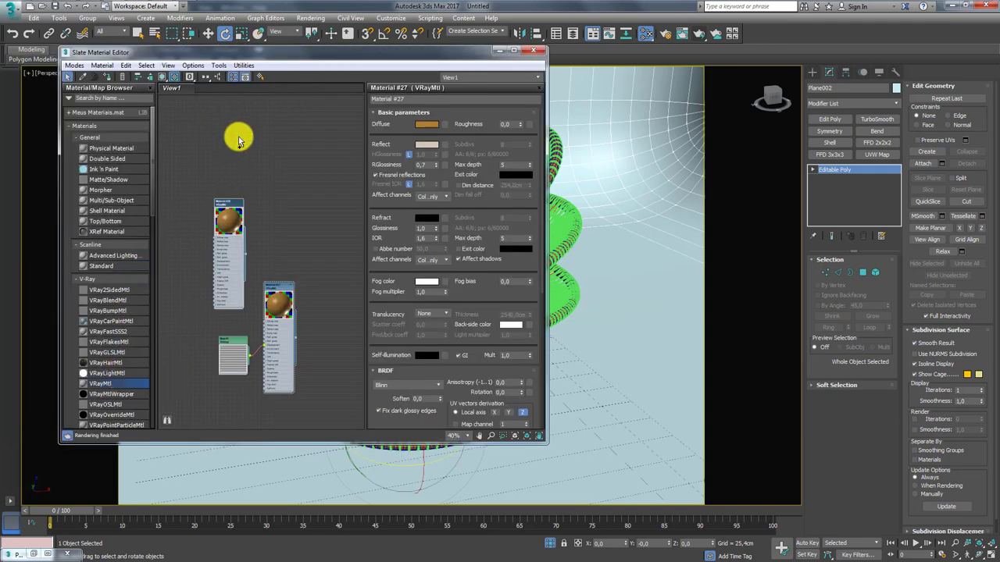
pyautogui.moveTo(239, 140); pyautogui.dragTo(665, 190)
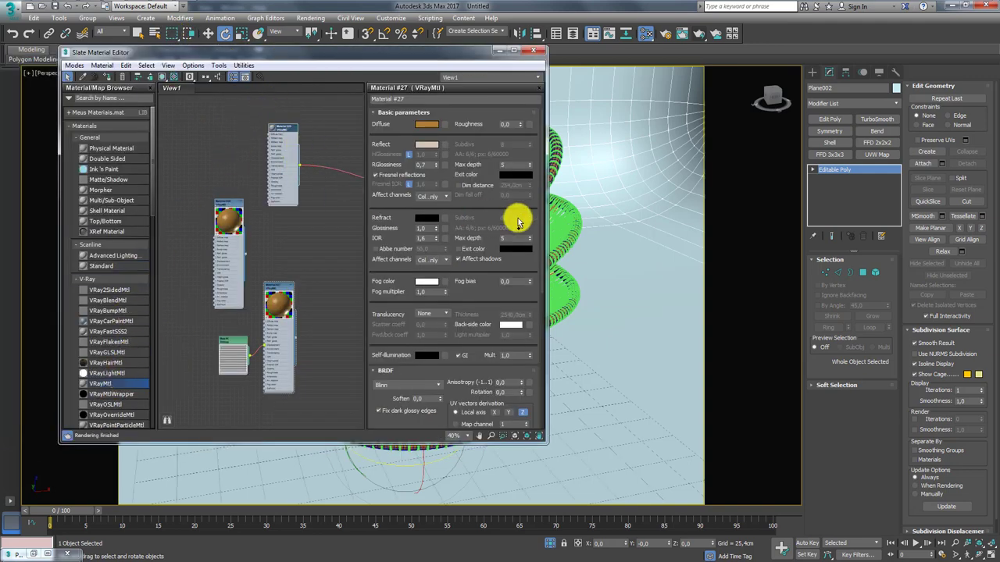
pyautogui.moveTo(279, 129); pyautogui.dragTo(276, 129)
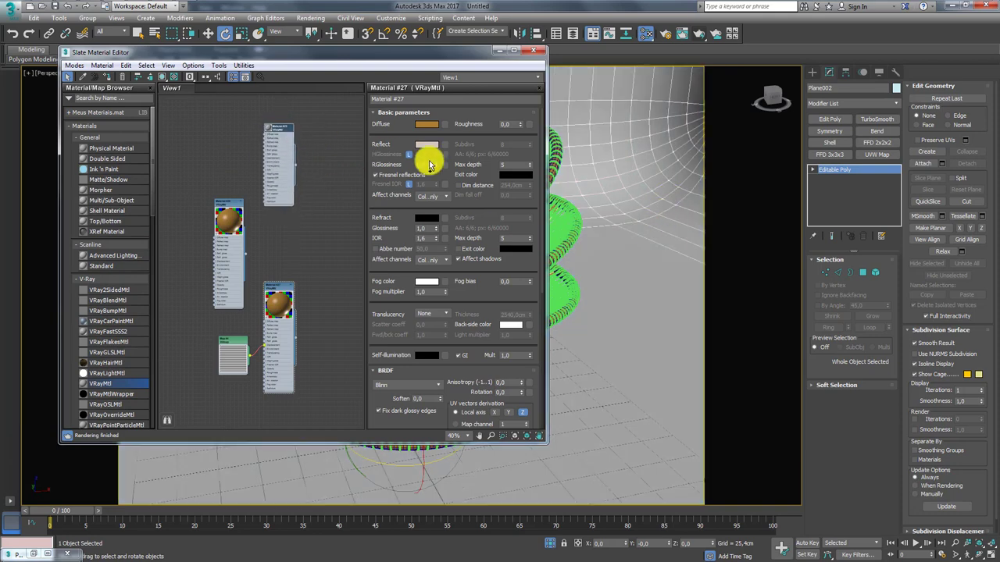
pyautogui.doubleClick(273, 133)
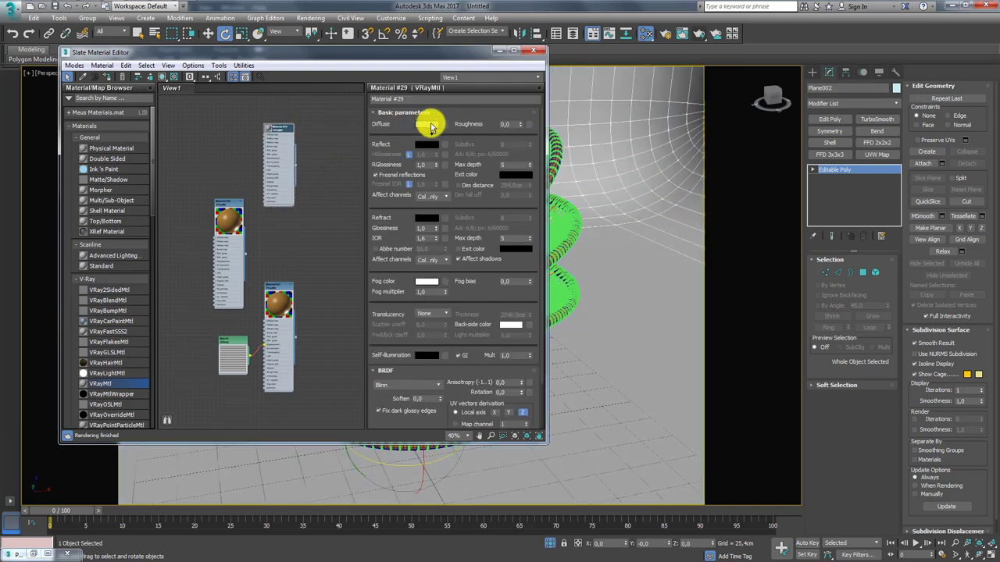
pyautogui.click(428, 125)
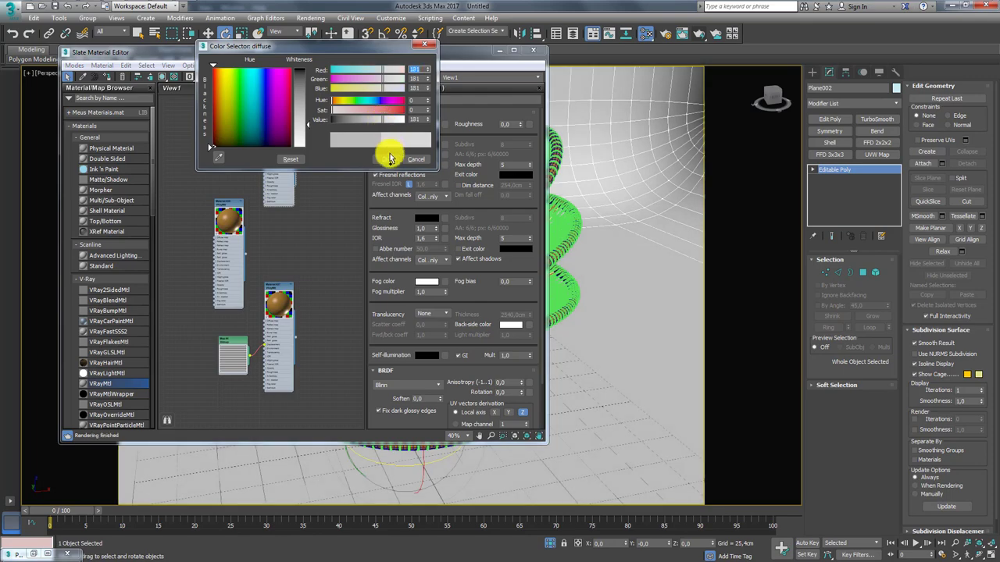
pyautogui.click(385, 158)
pyautogui.click(538, 53)
pyautogui.moveTo(554, 208)
pyautogui.keyDown('alt'); pyautogui.mouseDown(button='middle')
pyautogui.moveTo(603, 217)
pyautogui.moveTo(582, 217)
pyautogui.moveTo(593, 216)
pyautogui.moveTo(614, 286)
pyautogui.moveTo(578, 288)
pyautogui.mouseUp(button='middle'); pyautogui.keyUp('alt')
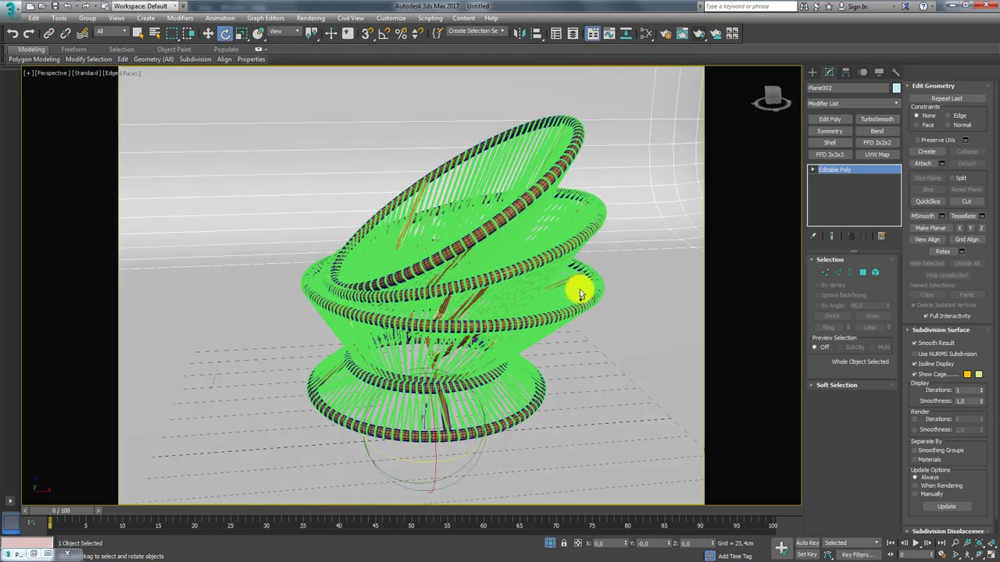
# - Select the four chair parts and move them down in Front view onto the floor
pyautogui.scroll(-5, 578, 288)
pyautogui.moveTo(560, 323)
pyautogui.keyDown('alt'); pyautogui.mouseDown(button='middle')
pyautogui.moveTo(538, 315)
pyautogui.moveTo(540, 296)
pyautogui.mouseUp(button='middle'); pyautogui.keyUp('alt')
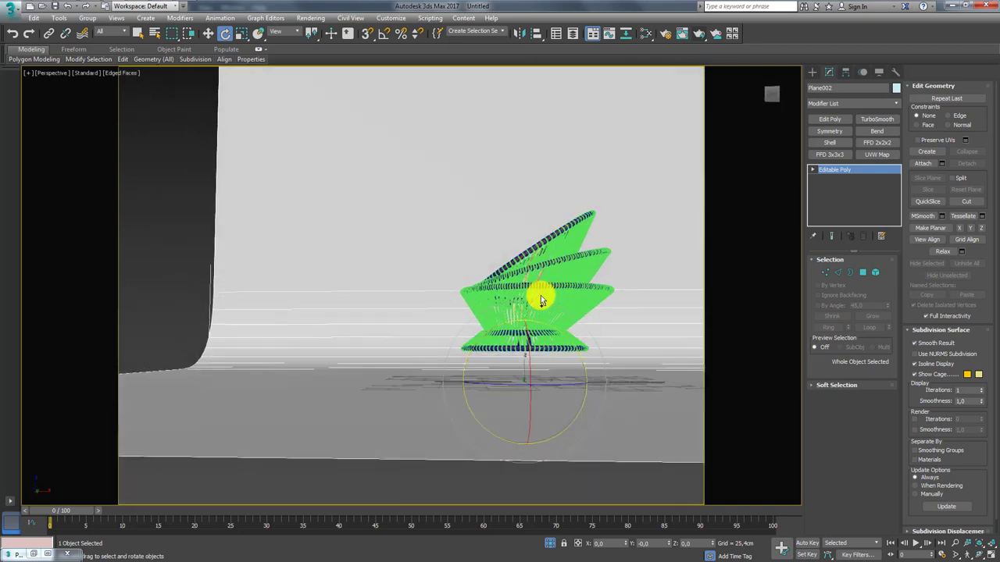
pyautogui.press('F3')
pyautogui.moveTo(586, 354)
pyautogui.keyDown('alt'); pyautogui.mouseDown(button='middle')
pyautogui.moveTo(614, 371)
pyautogui.moveTo(632, 420)
pyautogui.moveTo(582, 394)
pyautogui.mouseUp(button='middle'); pyautogui.keyUp('alt')
pyautogui.moveTo(544, 314); pyautogui.dragTo(418, 118)
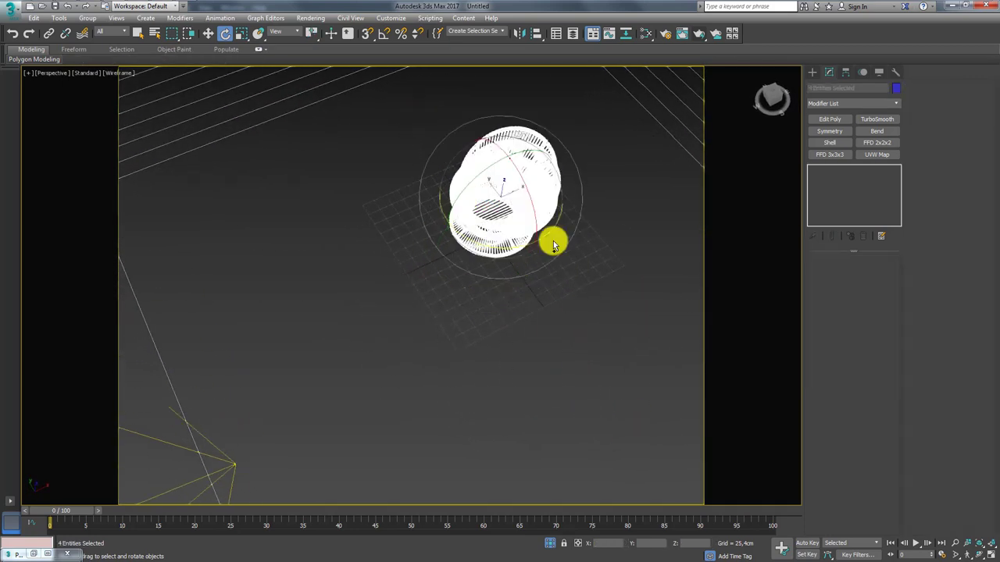
pyautogui.keyDown('alt'); pyautogui.moveTo(565, 292); pyautogui.dragTo(530, 237, button='middle'); pyautogui.keyUp('alt')
pyautogui.press('f')
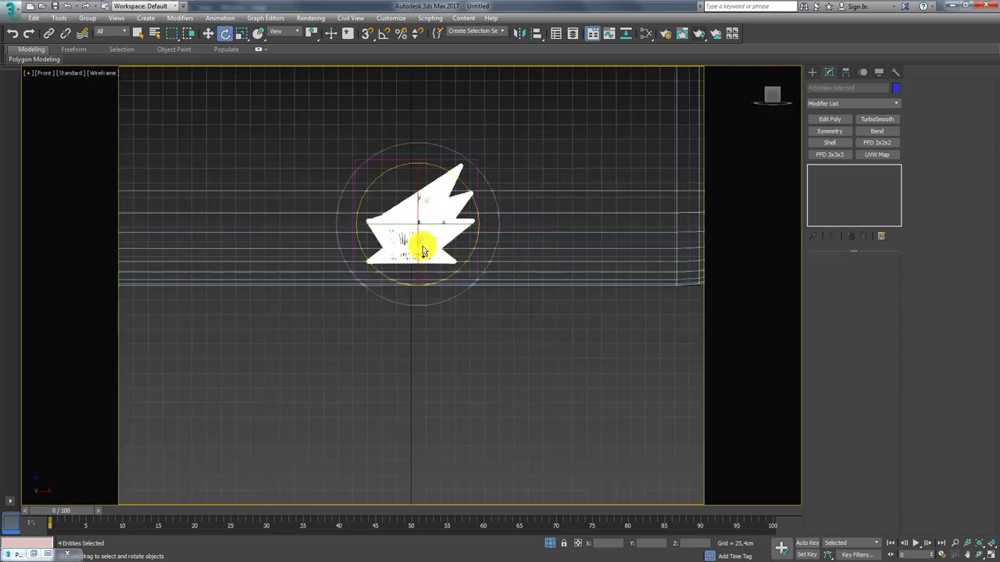
pyautogui.press('w')
pyautogui.moveTo(411, 174); pyautogui.dragTo(413, 197)
pyautogui.scroll(3, 414, 222)
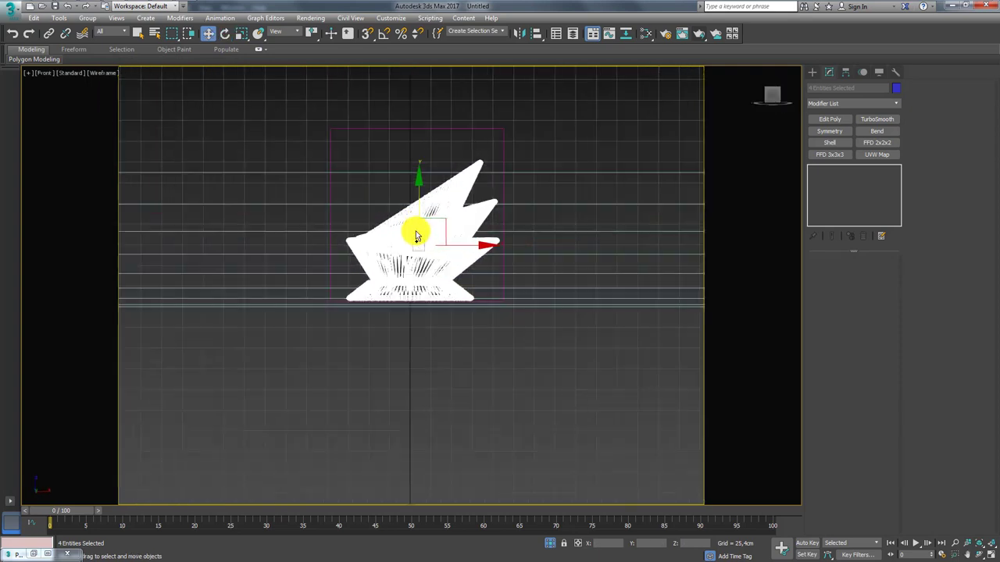
pyautogui.scroll(4, 415, 227)
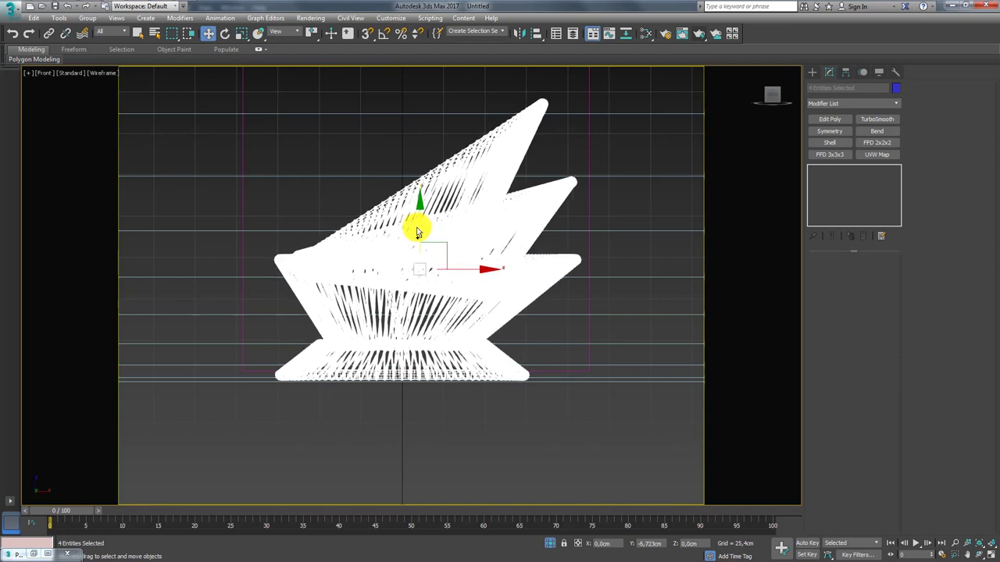
pyautogui.scroll(-4, 444, 294)
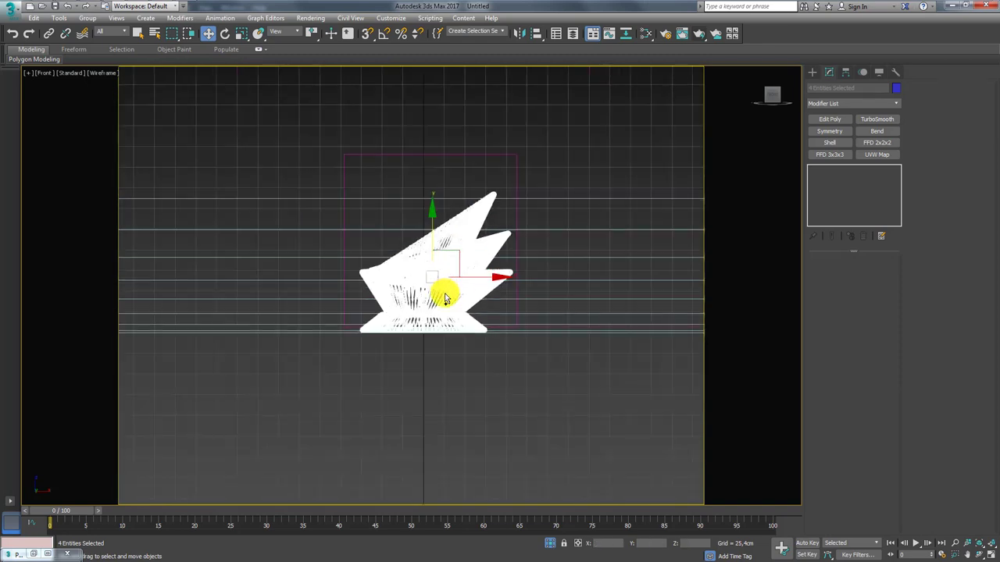
pyautogui.press('p')
# - Switch the Perspective viewport back to plain smooth shading
pyautogui.moveTo(446, 319)
pyautogui.keyDown('alt'); pyautogui.mouseDown(button='middle')
pyautogui.moveTo(528, 335)
pyautogui.moveTo(480, 274)
pyautogui.moveTo(461, 275)
pyautogui.moveTo(474, 272)
pyautogui.moveTo(536, 312)
pyautogui.moveTo(507, 295)
pyautogui.mouseUp(button='middle'); pyautogui.keyUp('alt')
pyautogui.press('F3')
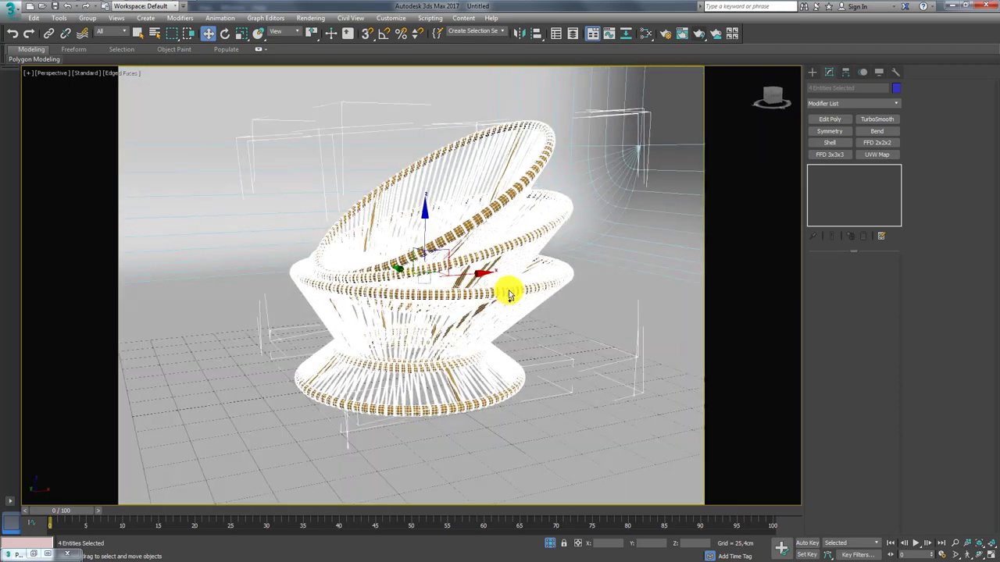
pyautogui.press('F4')
pyautogui.press('F3')
pyautogui.press('F3')
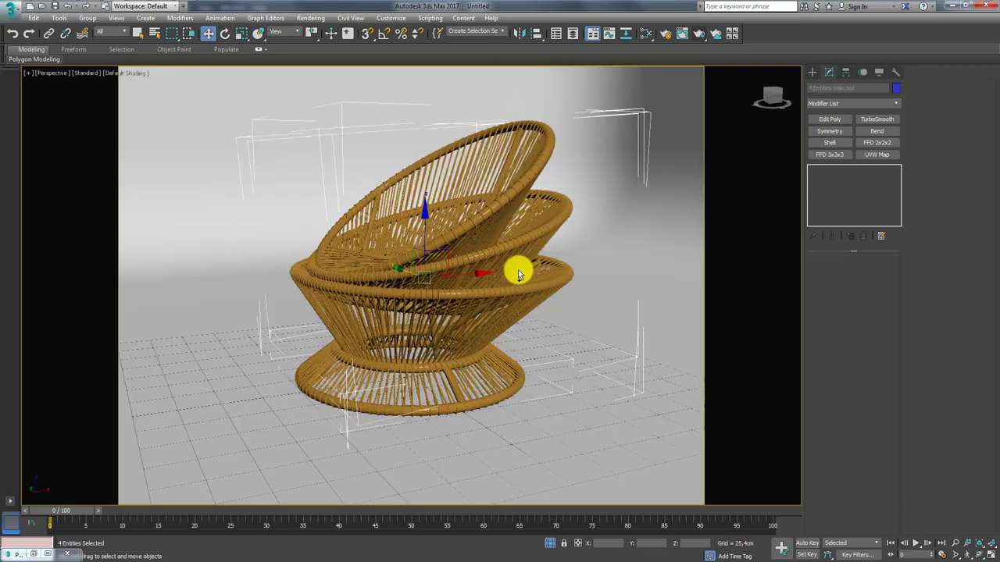
pyautogui.press('F4')
pyautogui.press('F4')
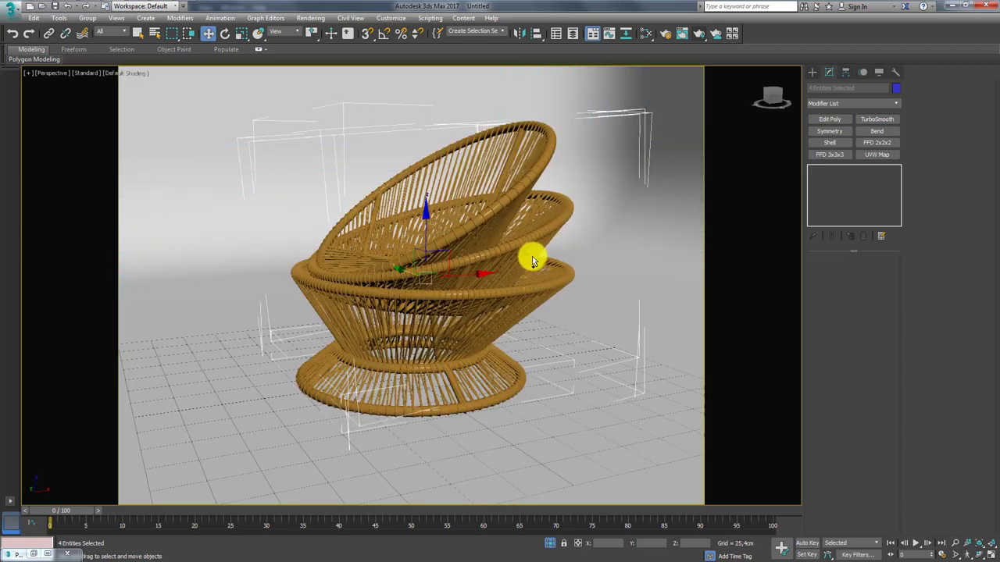
# - Stop the test render and close the Rendered Frame Window
pyautogui.keyDown('alt'); pyautogui.moveTo(531, 260); pyautogui.dragTo(529, 247, button='middle'); pyautogui.keyUp('alt')
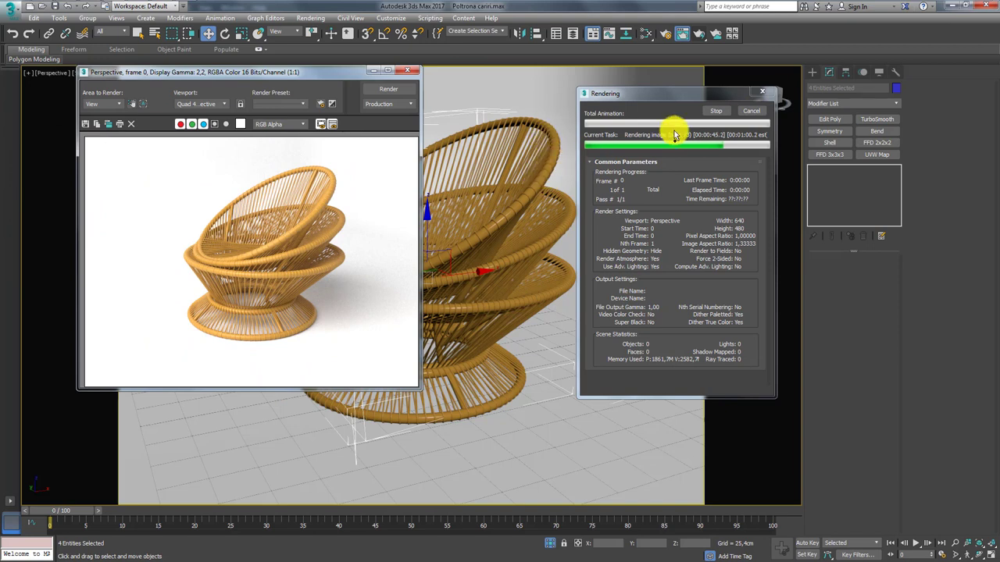
pyautogui.click(754, 111)
pyautogui.click(406, 72)
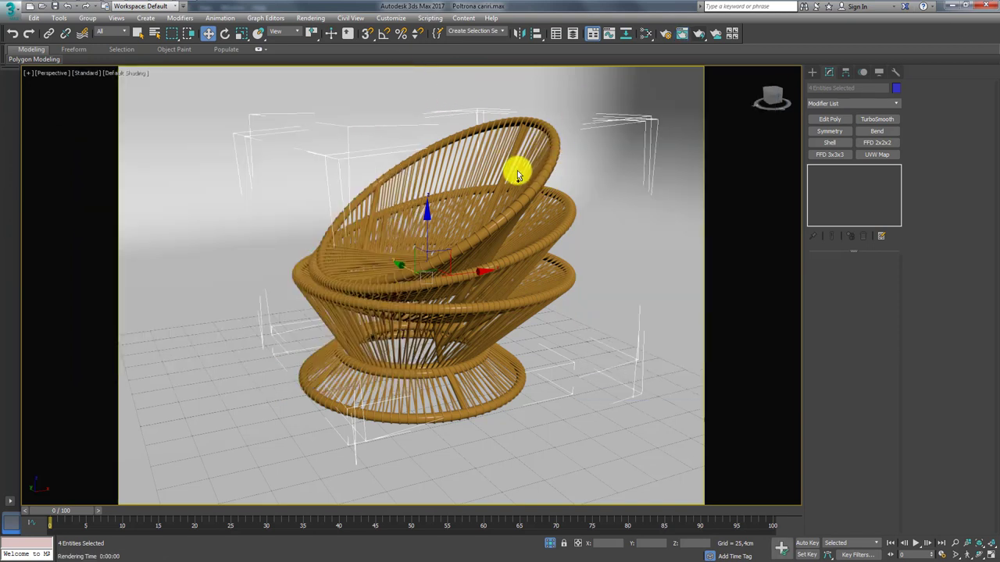
# - Orbit and zoom the Perspective view around the chair in the backdrop
pyautogui.scroll(-5, 497, 208)
pyautogui.moveTo(542, 242)
pyautogui.keyDown('alt'); pyautogui.mouseDown(button='middle')
pyautogui.moveTo(508, 254)
pyautogui.moveTo(488, 232)
pyautogui.moveTo(461, 263)
pyautogui.moveTo(426, 254)
pyautogui.moveTo(450, 232)
pyautogui.moveTo(440, 261)
pyautogui.moveTo(424, 234)
pyautogui.moveTo(429, 241)
pyautogui.mouseUp(button='middle'); pyautogui.keyUp('alt')
pyautogui.scroll(3, 506, 236)
pyautogui.scroll(3, 486, 236)
pyautogui.scroll(-3, 453, 243)
pyautogui.scroll(3, 453, 243)
pyautogui.scroll(5, 438, 270)
pyautogui.scroll(-6, 453, 260)
pyautogui.scroll(4, 438, 254)
pyautogui.scroll(2, 429, 241)
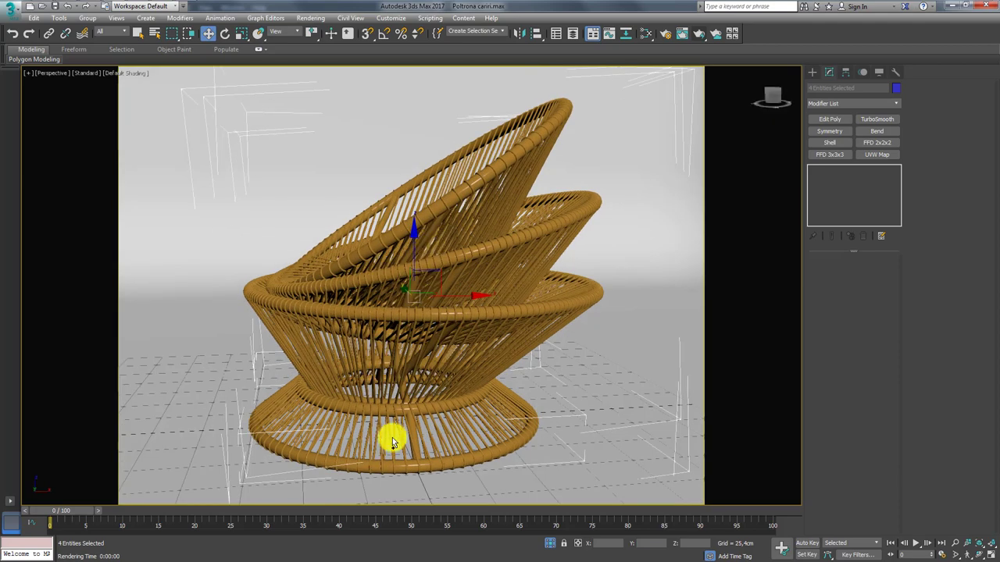
pyautogui.moveTo(443, 358)
pyautogui.keyDown('alt'); pyautogui.mouseDown(button='middle')
pyautogui.moveTo(454, 364)
pyautogui.moveTo(450, 356)
pyautogui.moveTo(624, 78)
pyautogui.moveTo(549, 196)
pyautogui.moveTo(554, 218)
pyautogui.moveTo(408, 156)
pyautogui.mouseUp(button='middle'); pyautogui.keyUp('alt')
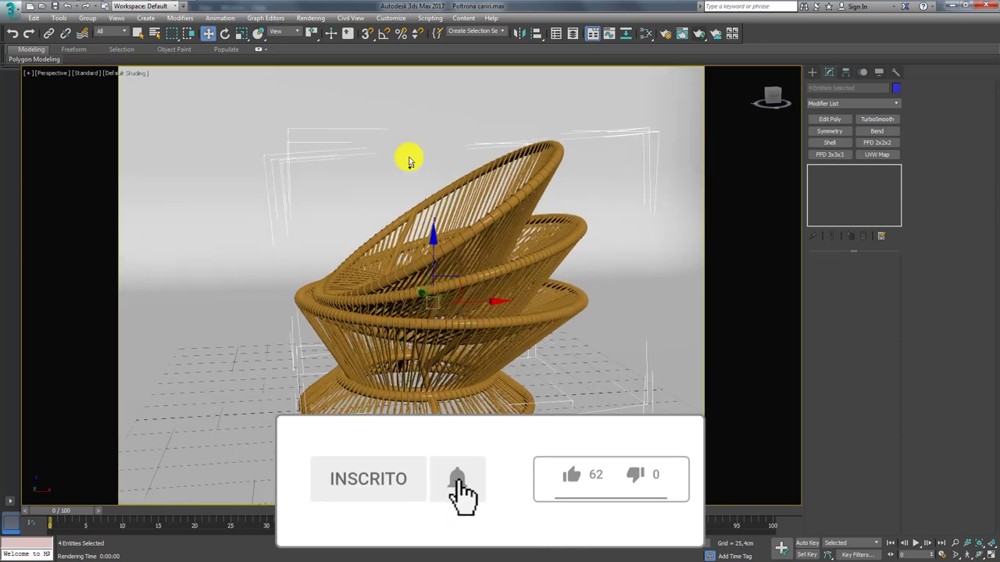
# - Clone the plane light, rotate the copy toward the chair and shrink it
pyautogui.scroll(-5, 406, 223)
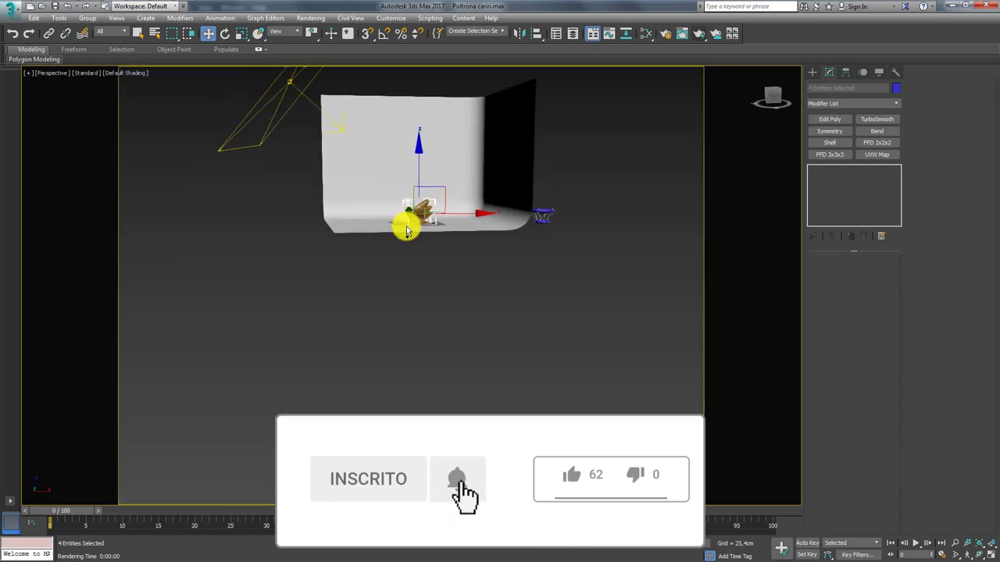
pyautogui.keyDown('alt'); pyautogui.moveTo(406, 223); pyautogui.dragTo(309, 279, button='middle'); pyautogui.keyUp('alt')
pyautogui.click(328, 243)
pyautogui.moveTo(349, 224)
pyautogui.keyDown('alt'); pyautogui.mouseDown(button='middle')
pyautogui.moveTo(357, 290)
pyautogui.moveTo(344, 226)
pyautogui.mouseUp(button='middle'); pyautogui.keyUp('alt')
pyautogui.keyDown('shift'); pyautogui.moveTo(342, 226); pyautogui.dragTo(489, 215); pyautogui.keyUp('shift')
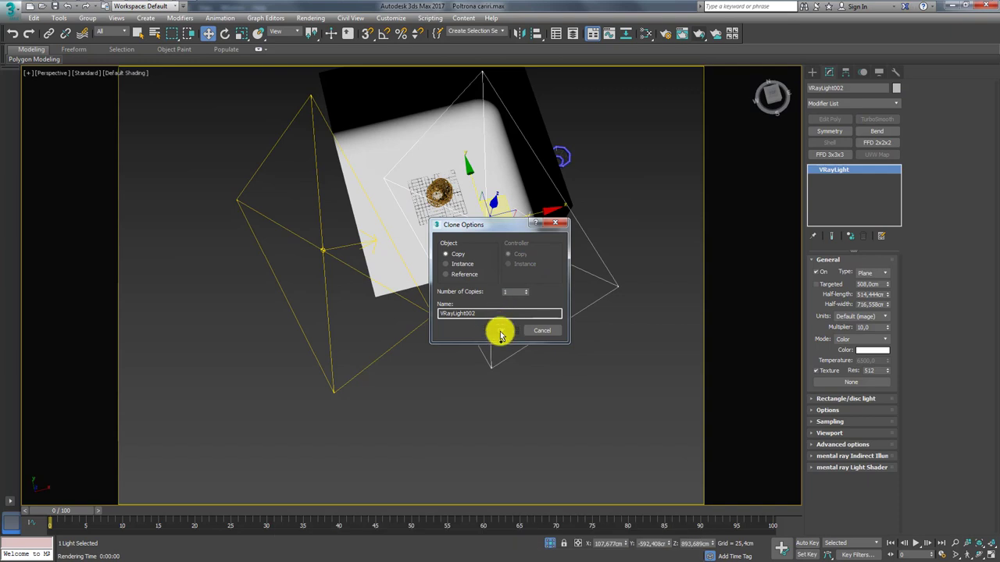
pyautogui.click(497, 330)
pyautogui.press('e')
pyautogui.moveTo(484, 288)
pyautogui.mouseDown()
pyautogui.moveTo(542, 279)
pyautogui.moveTo(600, 248)
pyautogui.moveTo(522, 249)
pyautogui.mouseUp()
pyautogui.moveTo(888, 302); pyautogui.dragTo(885, 349)
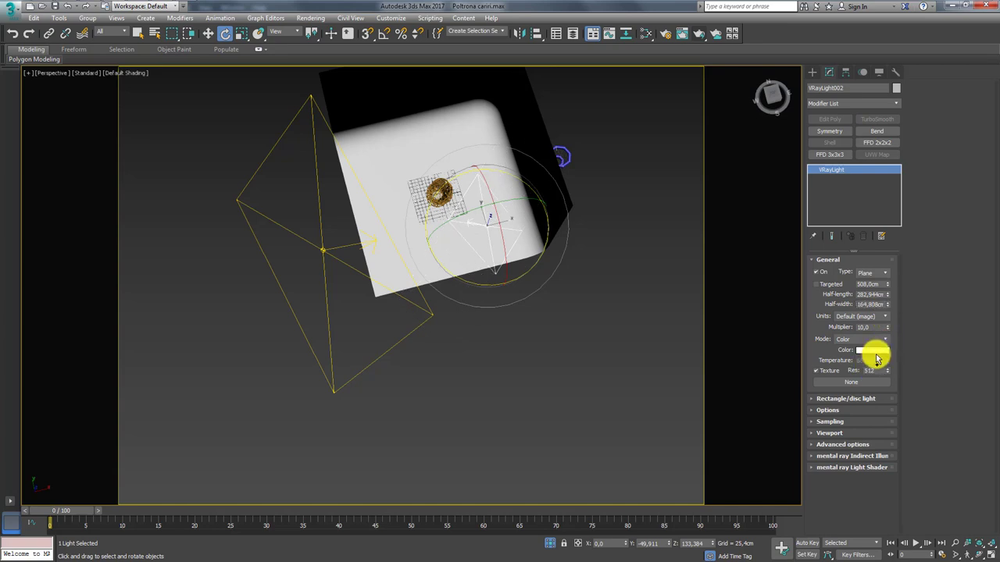
# - Set VRayLight002's colour to warm peach (255/195/151)
pyautogui.click(877, 351)
pyautogui.click(340, 103)
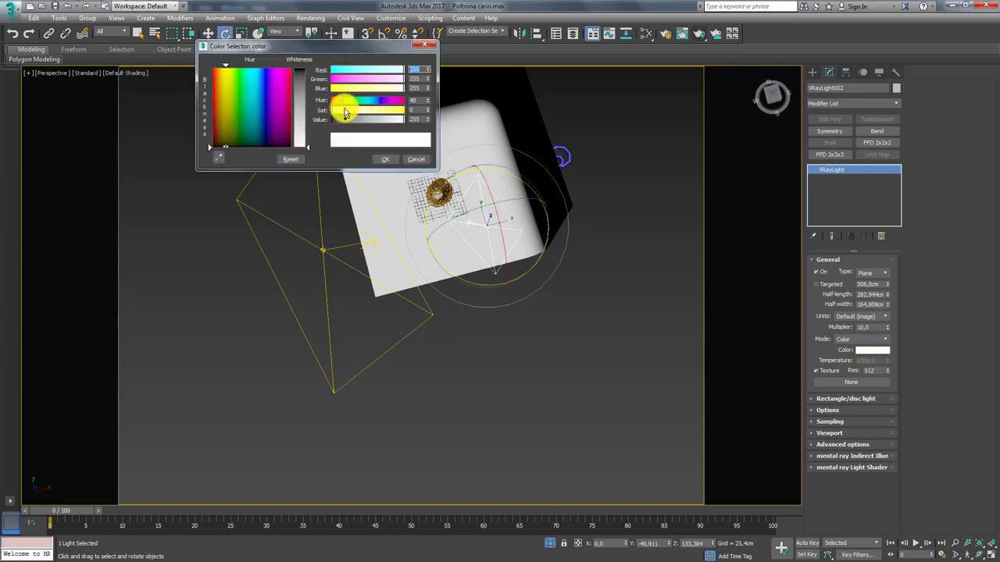
pyautogui.moveTo(341, 109); pyautogui.dragTo(360, 113)
pyautogui.click(337, 101)
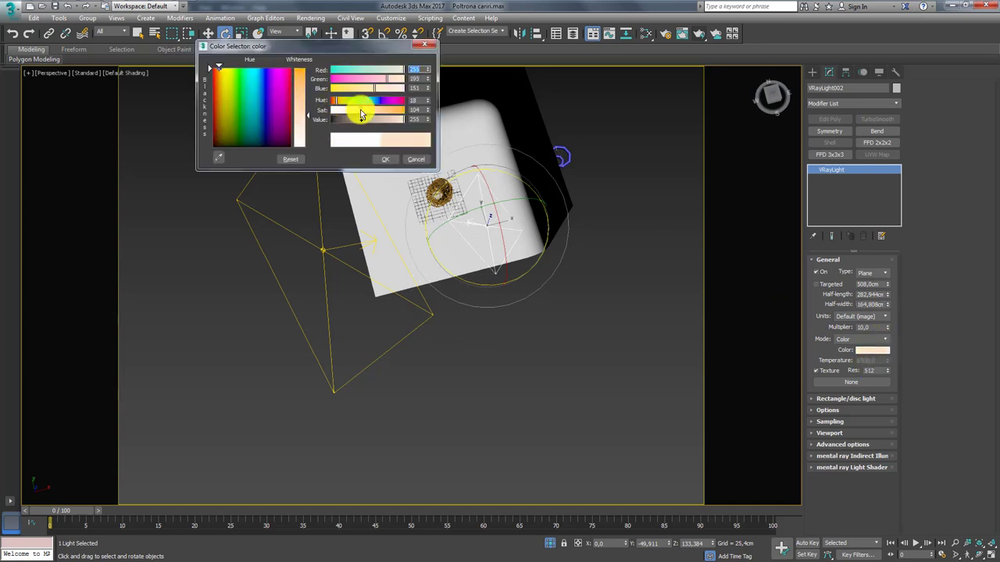
pyautogui.keyDown('alt'); pyautogui.moveTo(520, 248); pyautogui.dragTo(419, 176, button='middle'); pyautogui.keyUp('alt')
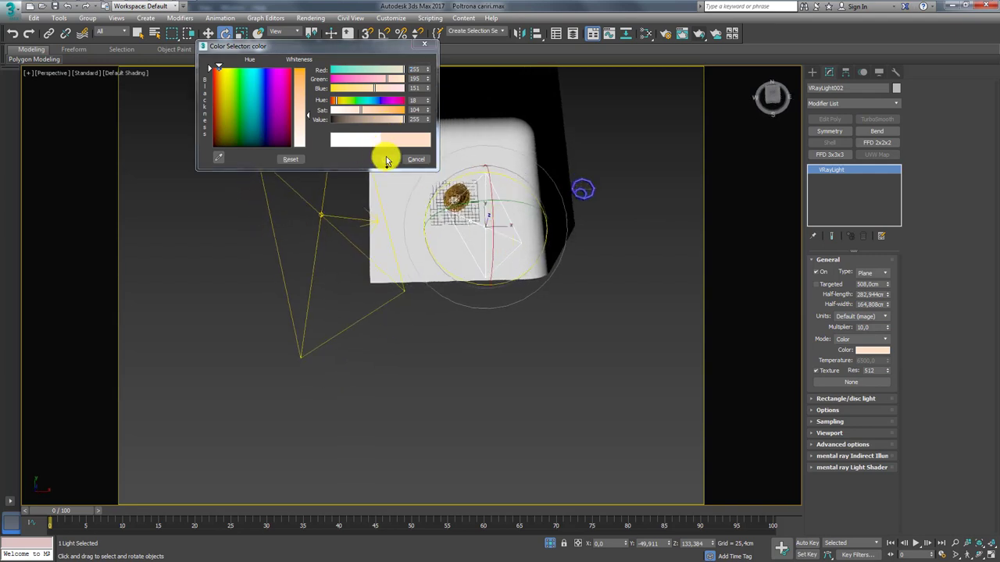
pyautogui.click(386, 160)
# - Tint the original VRayLight001 pale blue (202/248/255)
pyautogui.click(320, 215)
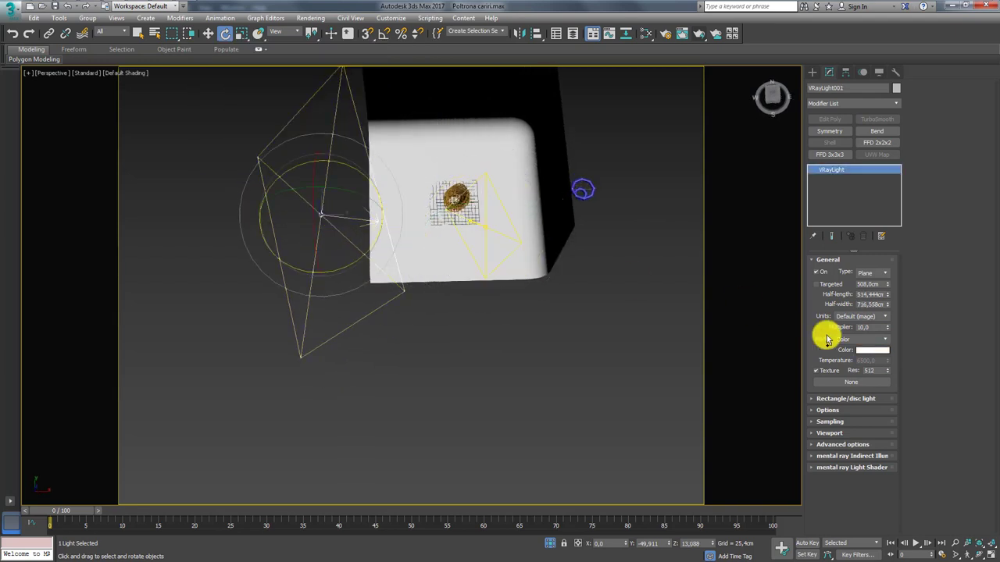
pyautogui.click(865, 351)
pyautogui.moveTo(360, 109); pyautogui.dragTo(346, 116)
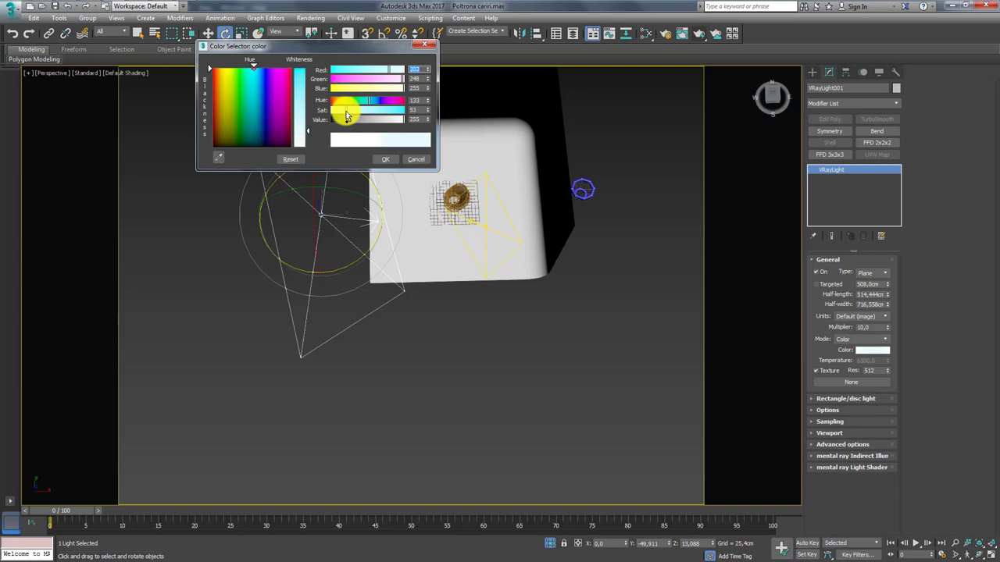
pyautogui.click(385, 159)
# - Select the wicker chair and isolate it in the viewport
pyautogui.keyDown('alt'); pyautogui.moveTo(404, 176); pyautogui.dragTo(437, 297, button='middle'); pyautogui.keyUp('alt')
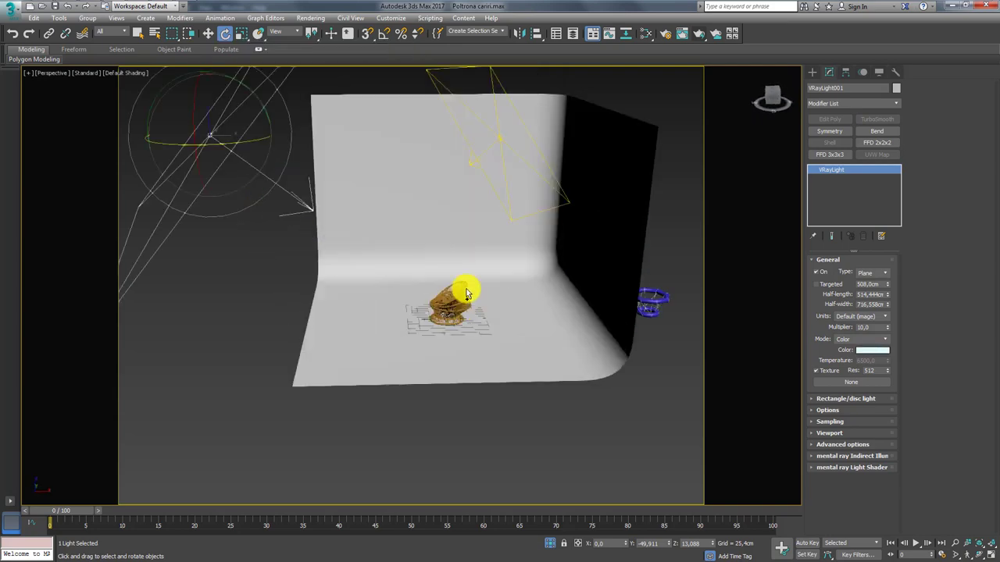
pyautogui.click(446, 311)
pyautogui.hotkey('alt', 'q')
pyautogui.scroll(3, 447, 304)
# - Frame the chair in the Perspective view and launch the production render
pyautogui.scroll(3, 458, 299)
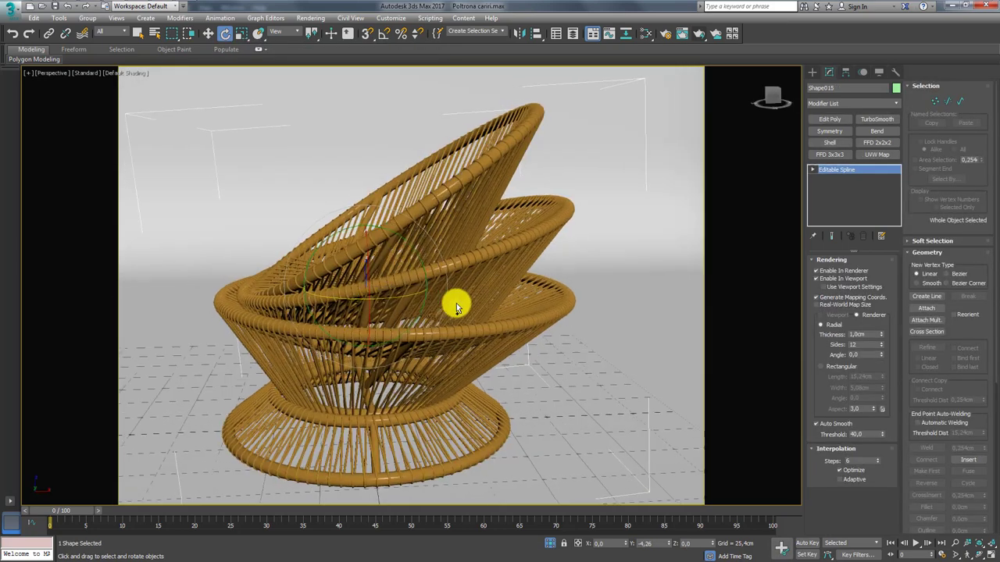
pyautogui.scroll(2, 456, 303)
pyautogui.keyDown('alt'); pyautogui.moveTo(479, 278); pyautogui.dragTo(689, 86, button='middle'); pyautogui.keyUp('alt')
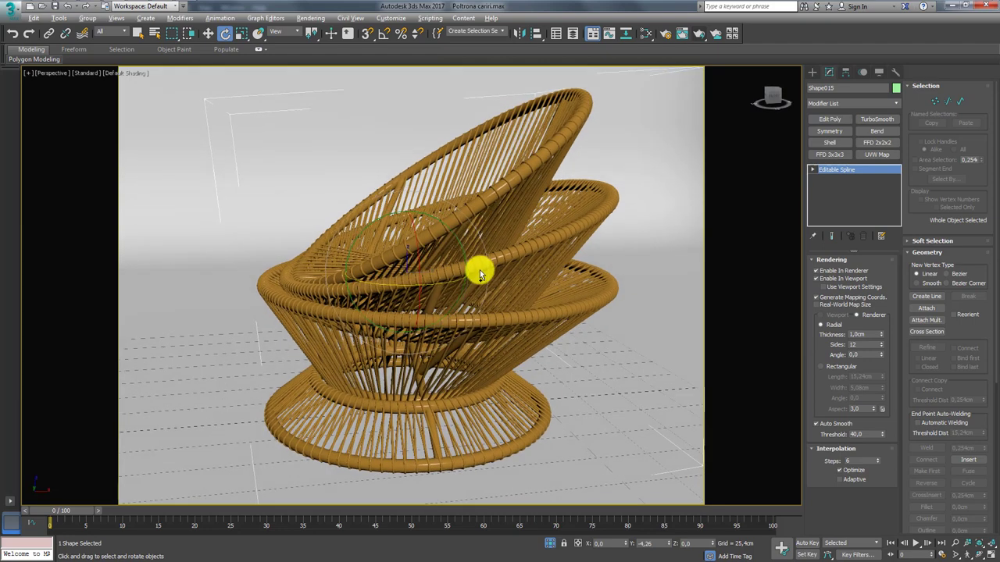
pyautogui.moveTo(630, 129)
pyautogui.keyDown('alt'); pyautogui.mouseDown(button='middle')
pyautogui.moveTo(592, 157)
pyautogui.moveTo(580, 186)
pyautogui.mouseUp(button='middle'); pyautogui.keyUp('alt')
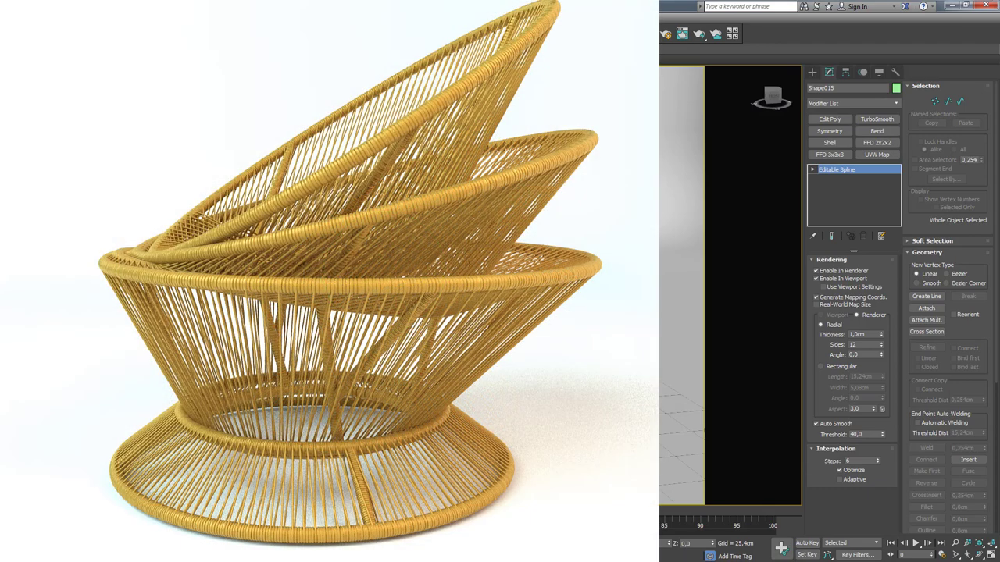
pyautogui.click(701, 35)
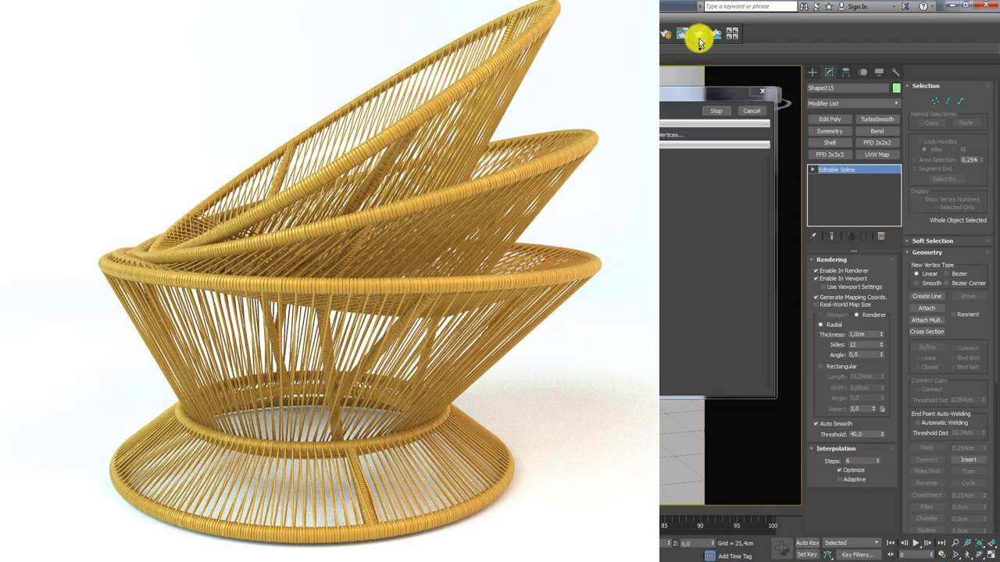